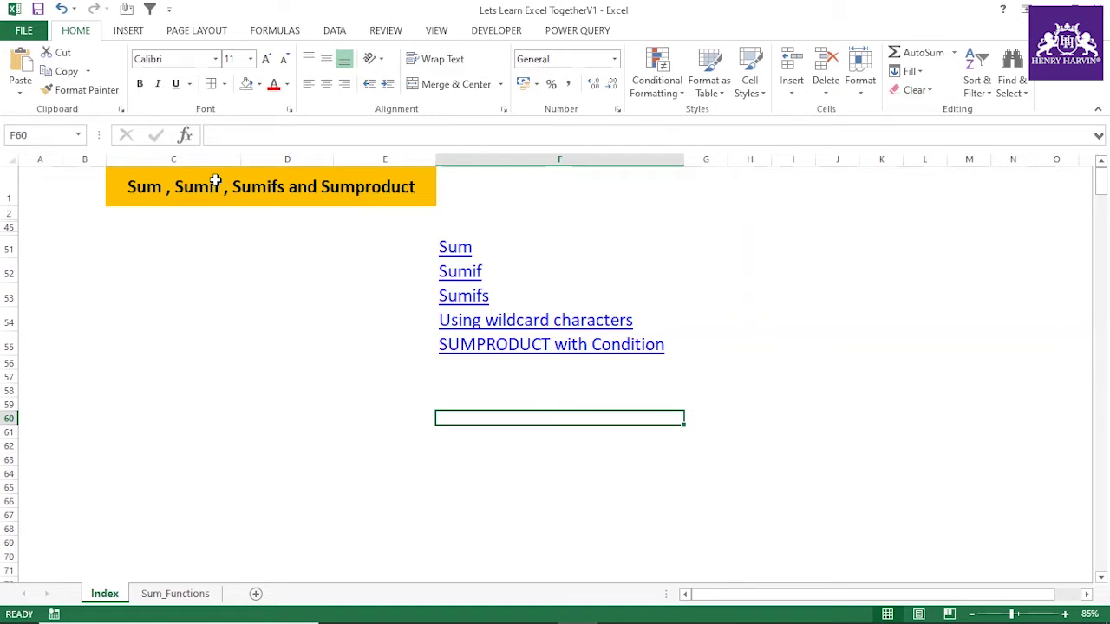
Step: Go through the Index sheet topics Sumifs, Using wildcard characters, SUMPRODUCT with Condition and Sum
{"action": "left_click", "coordinate": [497, 297]}
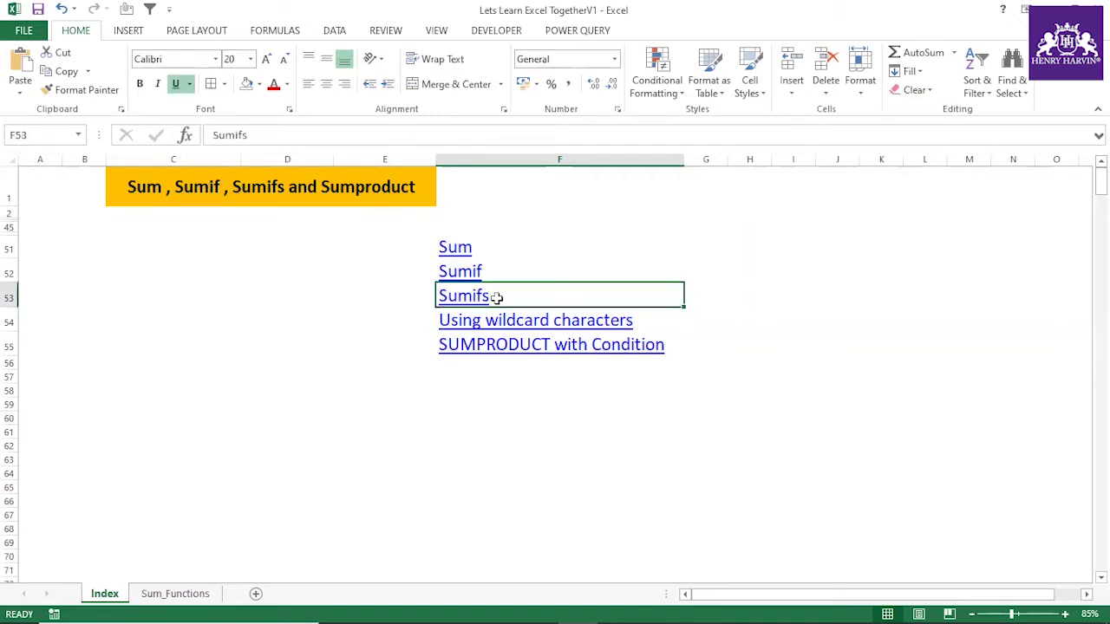
{"action": "left_click", "coordinate": [649, 321]}
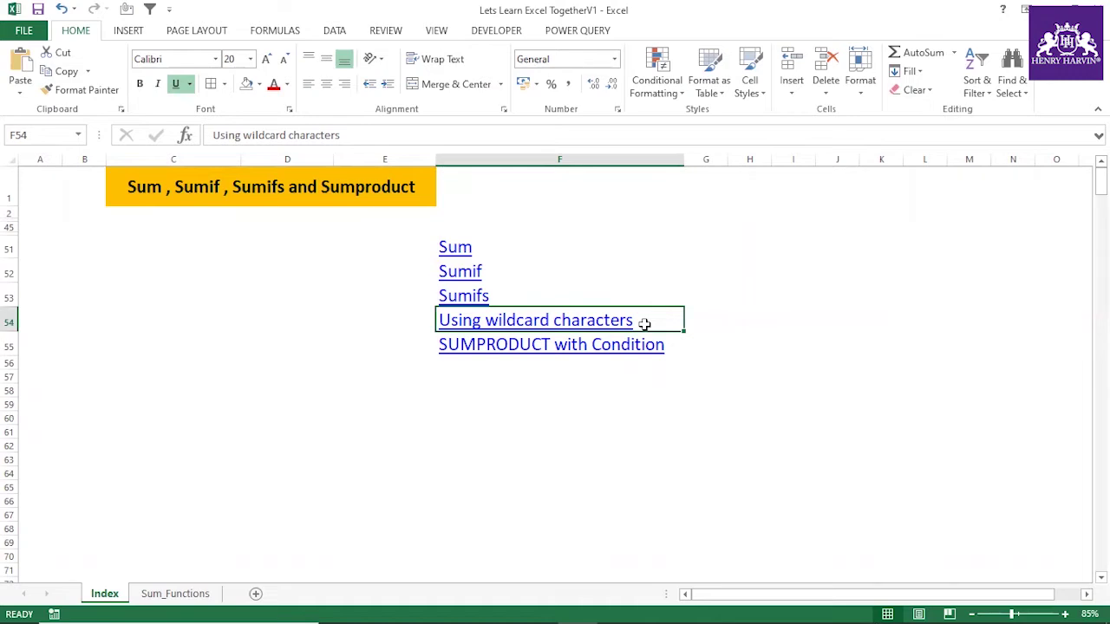
{"action": "left_click", "coordinate": [679, 347]}
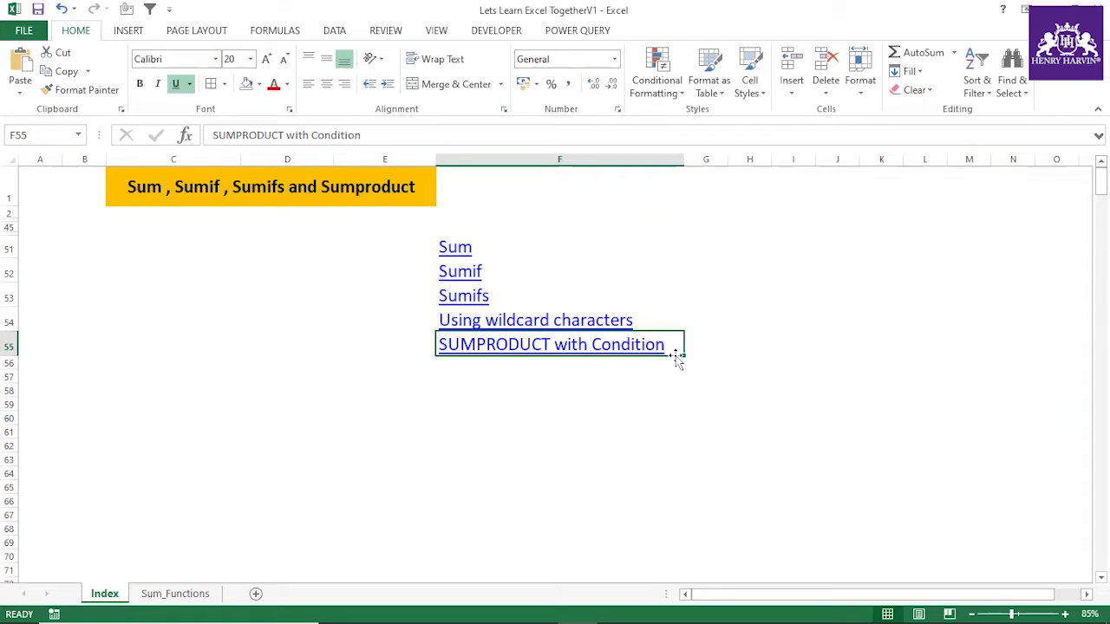
{"action": "left_click", "coordinate": [479, 246]}
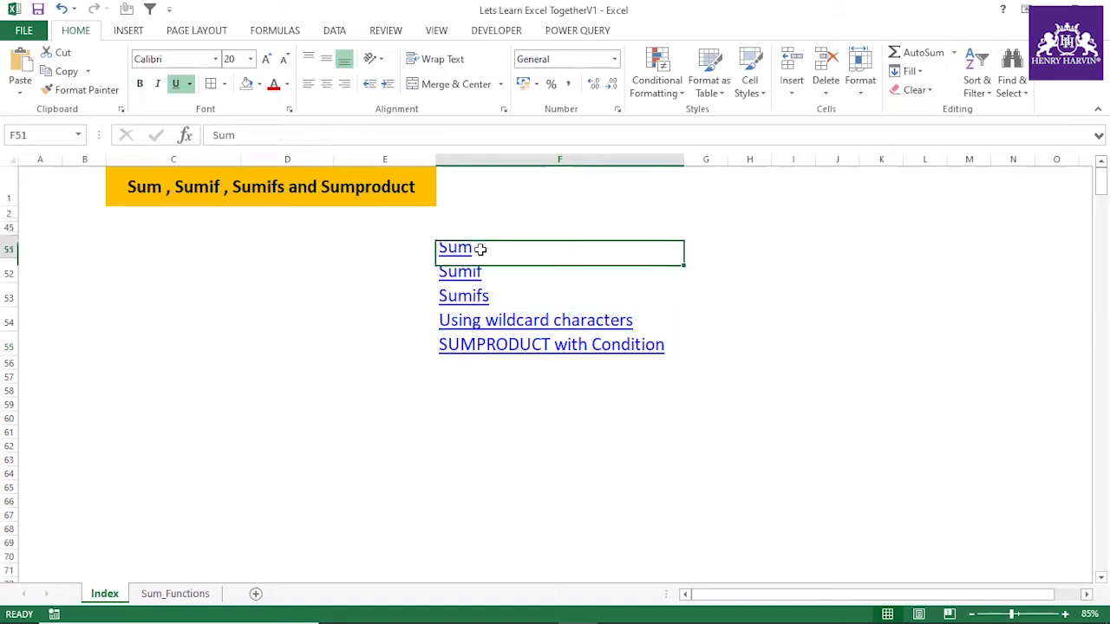
Step: Open the Sum_Functions sheet and examine the data table A1:H19 and its Unit Cost values
{"action": "left_click", "coordinate": [175, 597]}
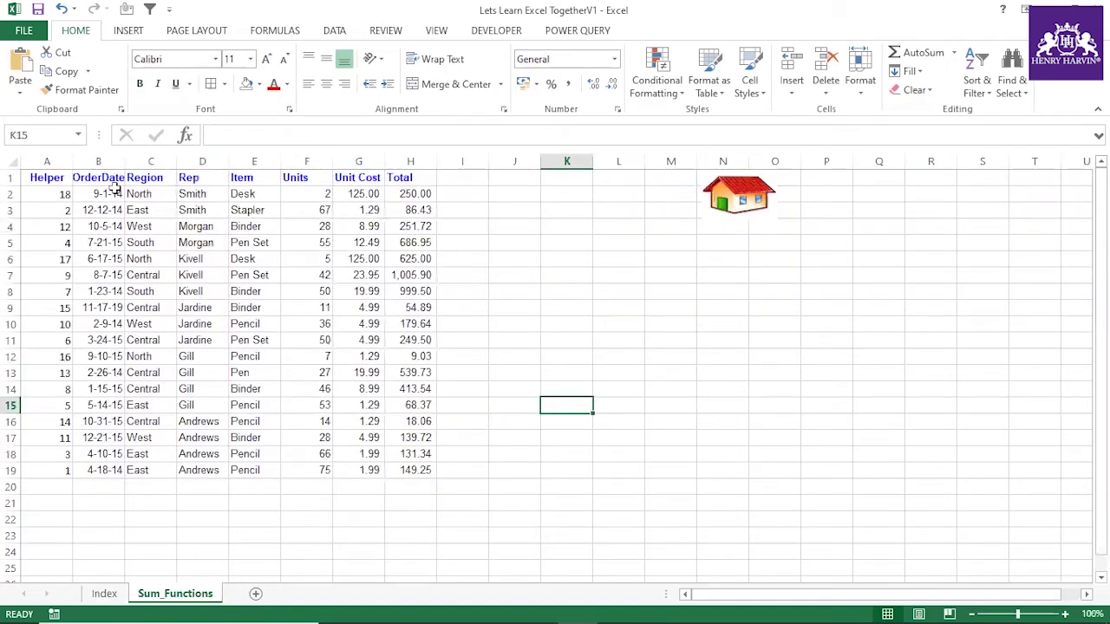
{"action": "left_click_drag", "start_coordinate": [49, 177], "coordinate": [399, 470]}
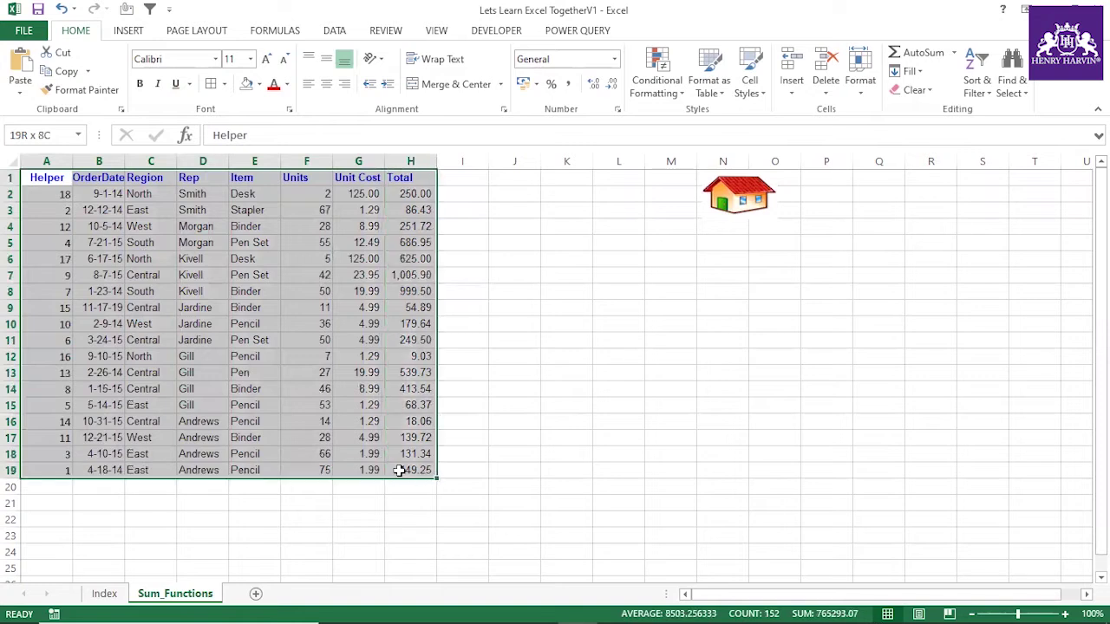
{"action": "left_click", "coordinate": [514, 418]}
{"action": "left_click_drag", "start_coordinate": [359, 196], "coordinate": [371, 464]}
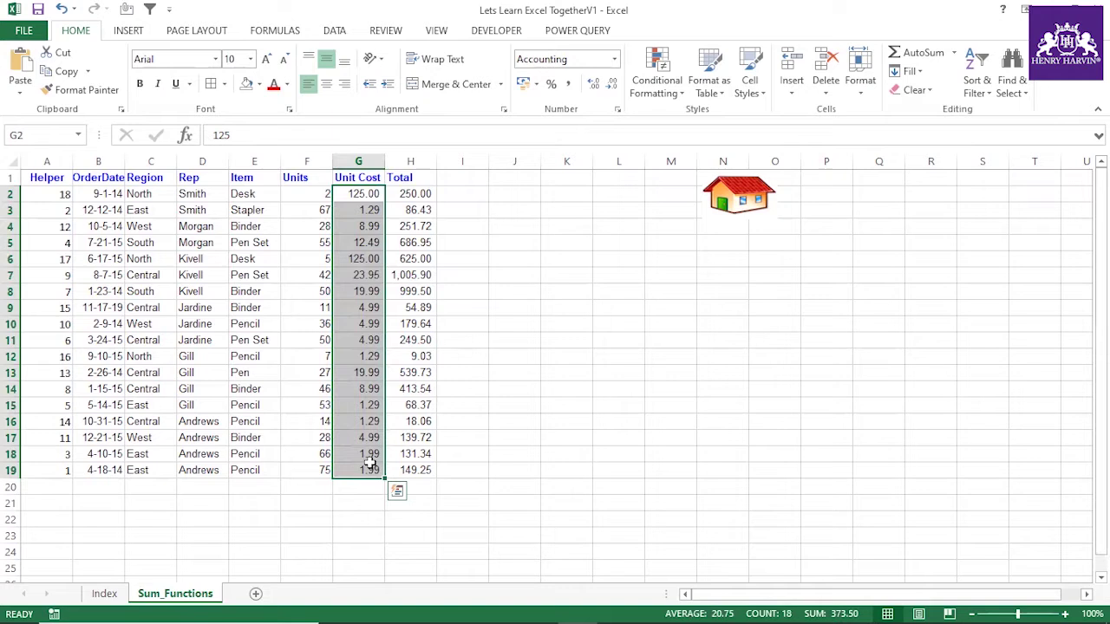
Step: Start a SUM formula in cell J6
{"action": "left_click", "coordinate": [510, 257]}
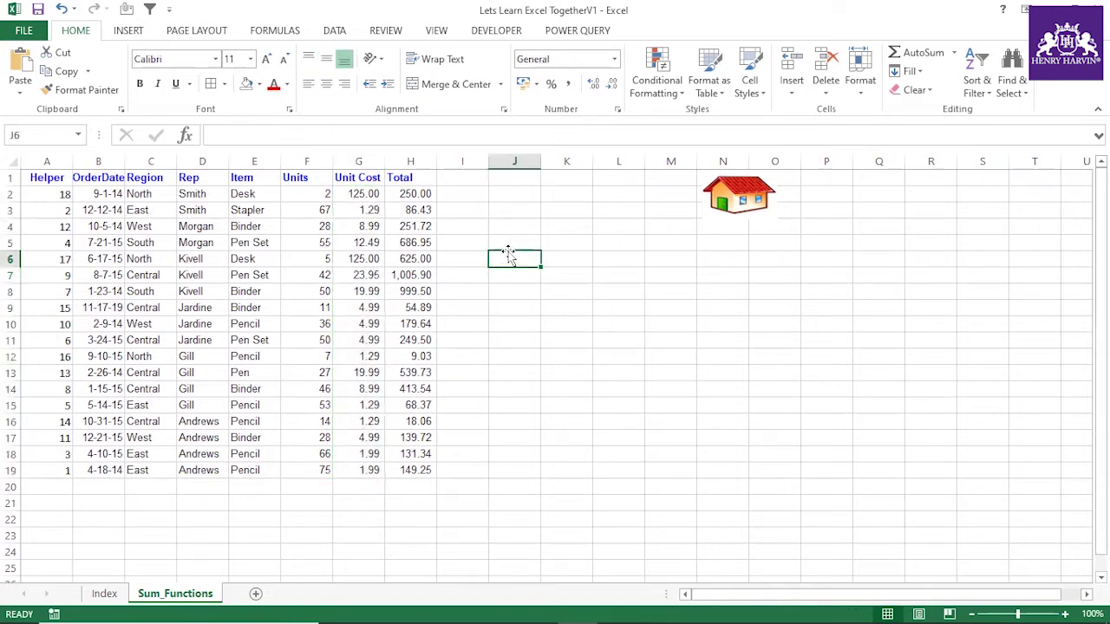
{"action": "type", "text": "=sum"}
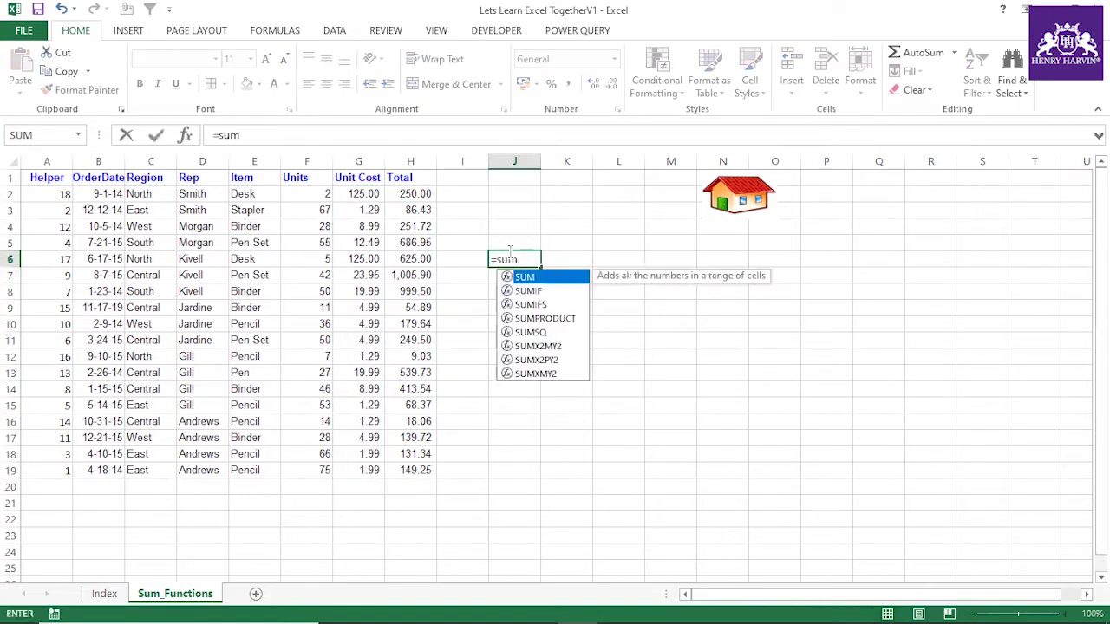
{"action": "type", "text": "("}
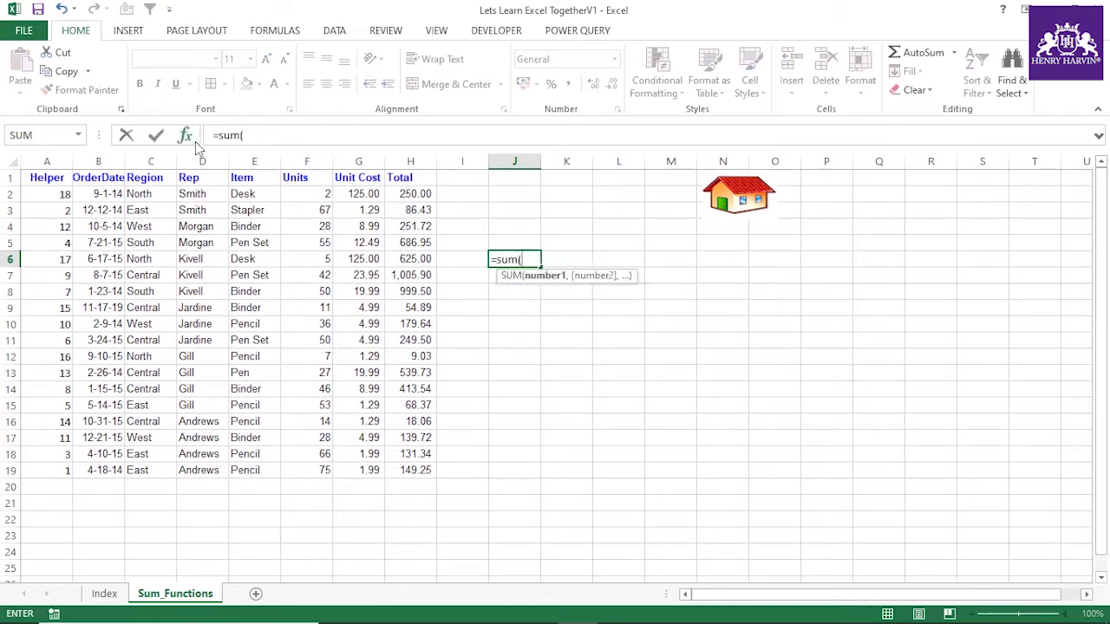
{"action": "left_click_drag", "start_coordinate": [413, 193], "coordinate": [411, 470]}
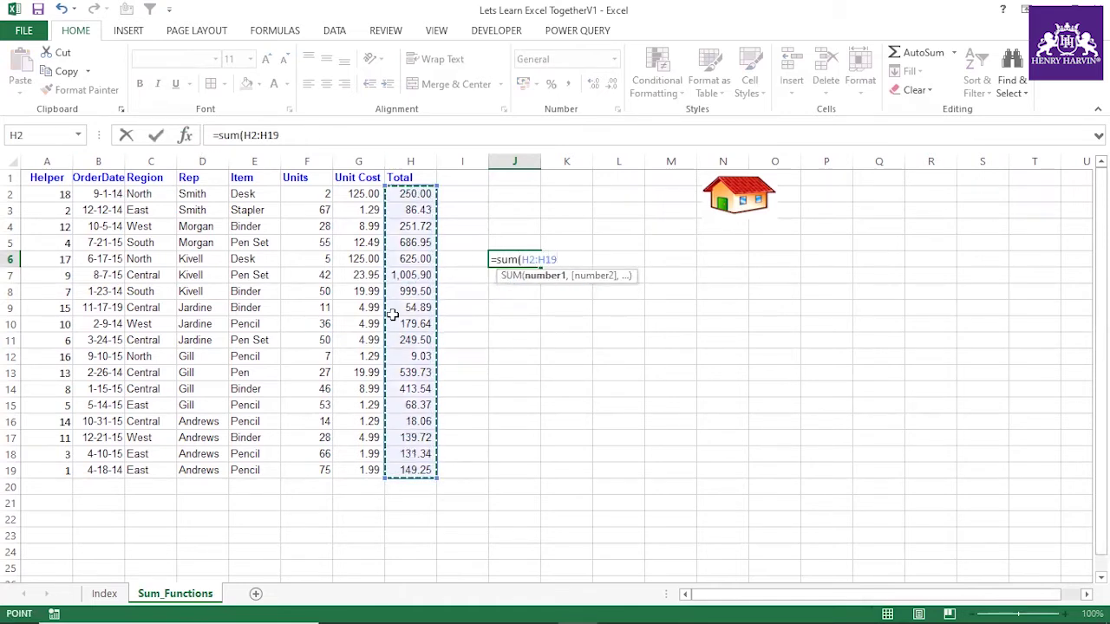
{"action": "key", "text": "BackSpace"}
{"action": "key", "text": "BackSpace"}
{"action": "key", "text": "BackSpace"}
{"action": "key", "text": "BackSpace"}
{"action": "key", "text": "BackSpace"}
{"action": "key", "text": "BackSpace"}
Step: Complete the SUM formula in J6 with the Unit Cost range G2:G19
{"action": "left_click_drag", "start_coordinate": [363, 194], "coordinate": [370, 482]}
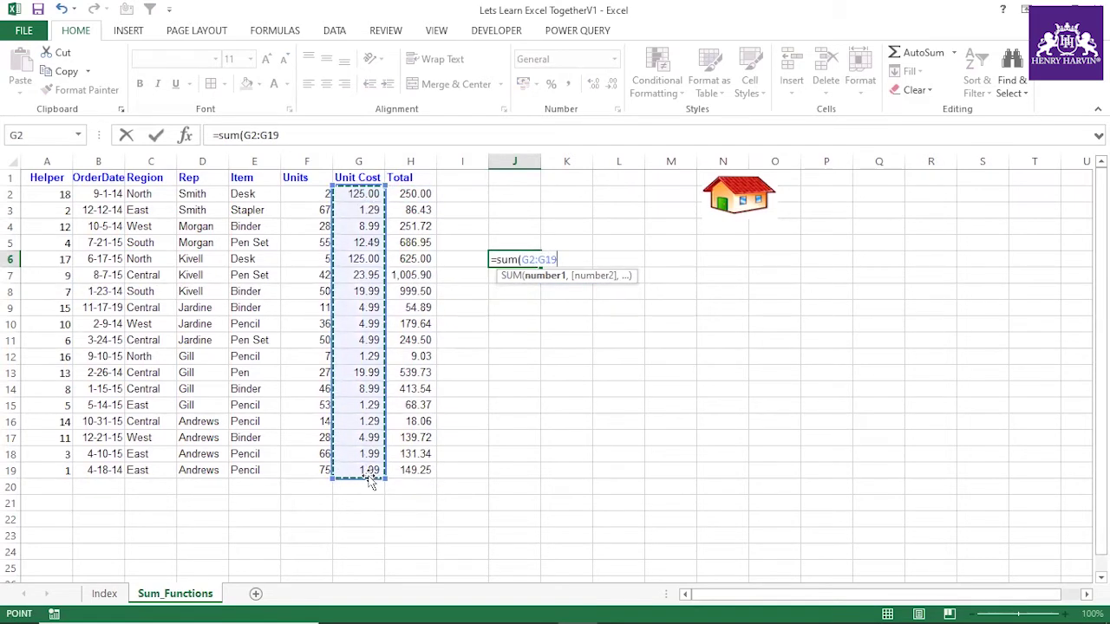
{"action": "type", "text": ")"}
{"action": "key", "text": "Return"}
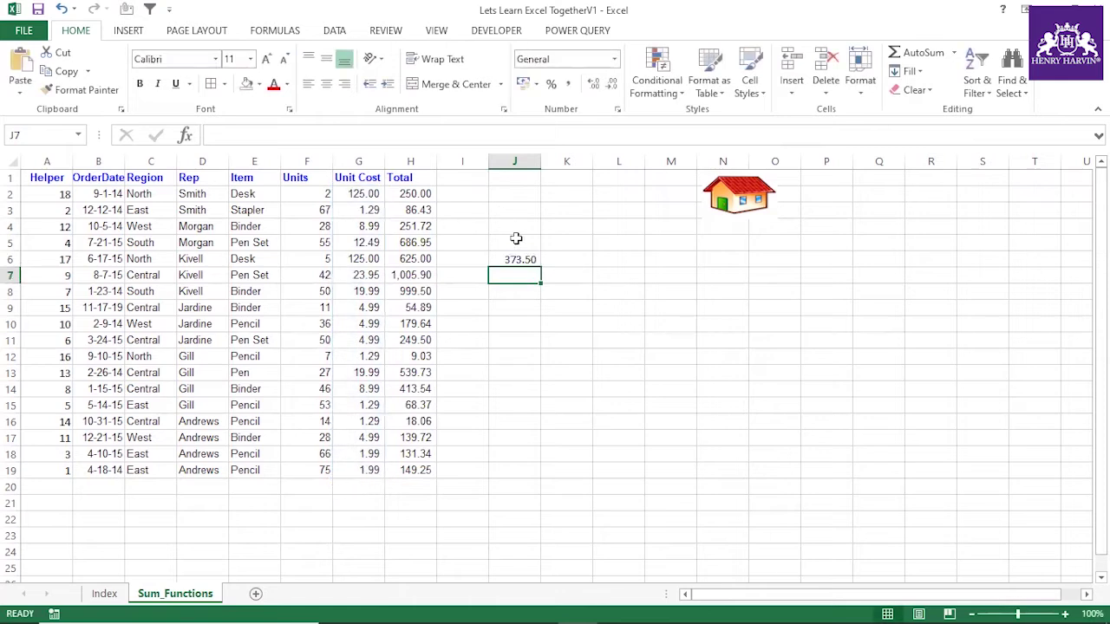
Step: Check the formula in J6 against the Unit Cost range G2:G19
{"action": "left_click", "coordinate": [515, 258]}
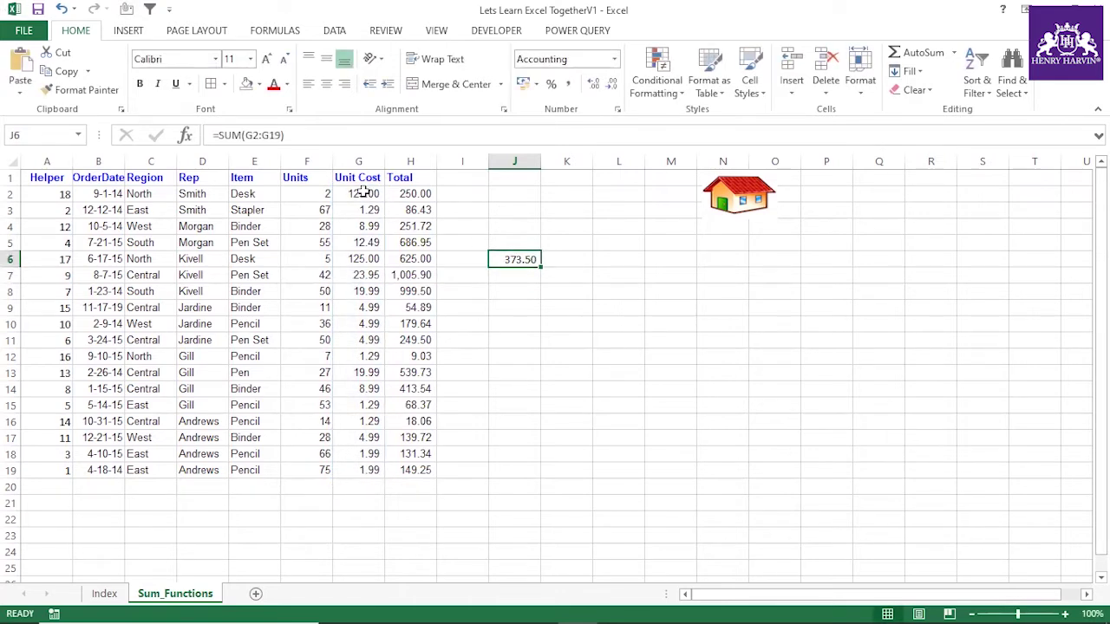
{"action": "left_click_drag", "start_coordinate": [363, 192], "coordinate": [369, 468]}
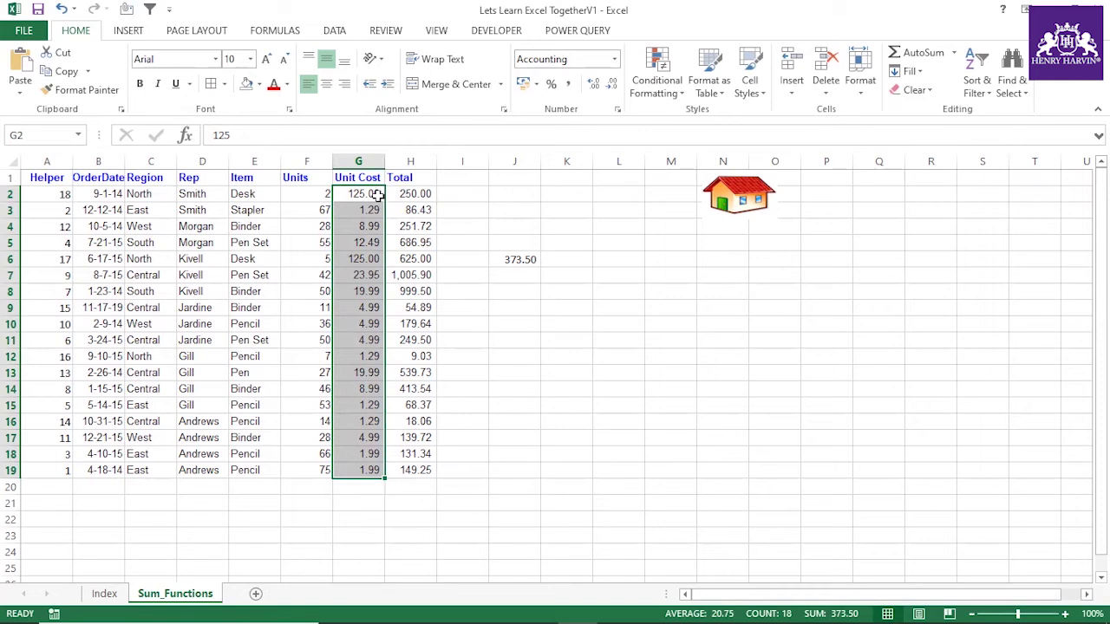
{"action": "left_click_drag", "start_coordinate": [375, 195], "coordinate": [365, 471]}
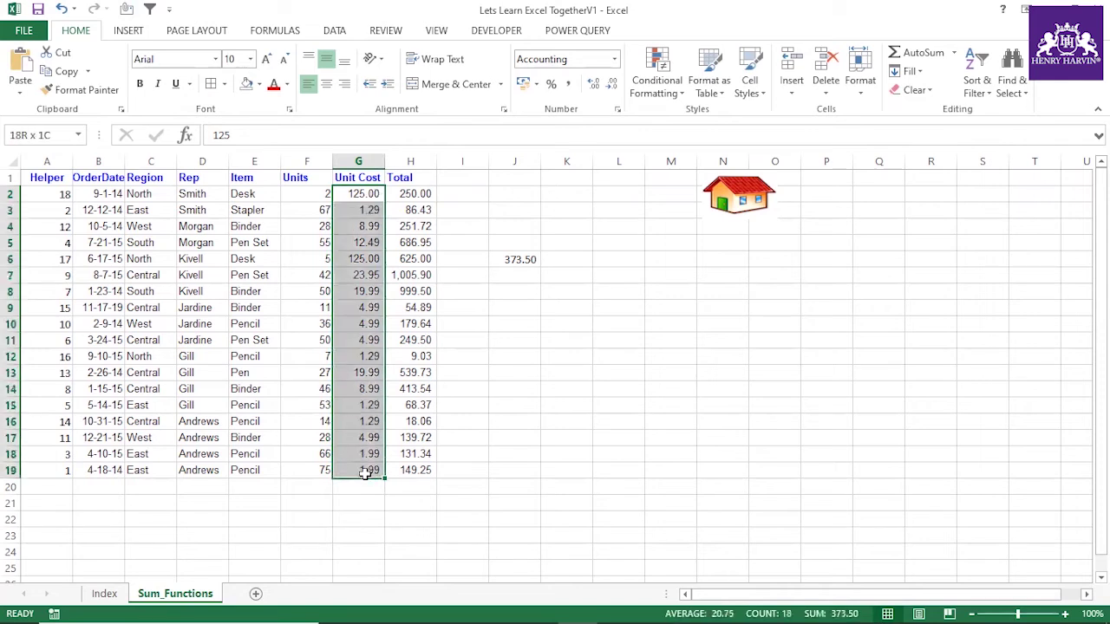
{"action": "left_click", "coordinate": [371, 275]}
{"action": "double_click", "coordinate": [352, 275]}
{"action": "type", "text": "1"}
{"action": "key", "text": "BackSpace"}
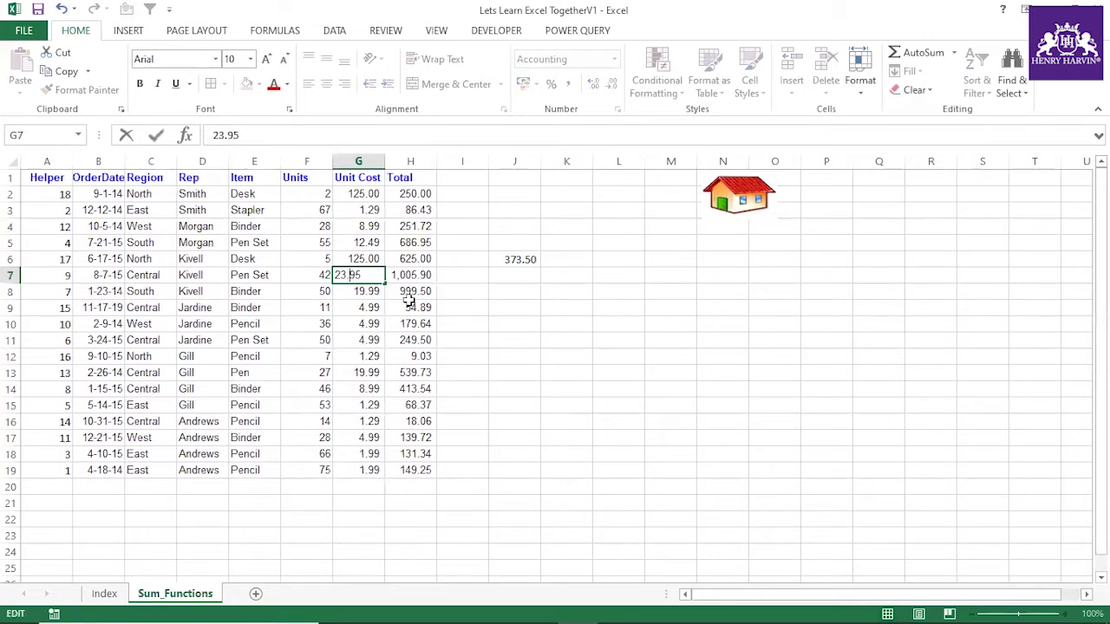
{"action": "type", "text": "1"}
{"action": "key", "text": "BackSpace"}
{"action": "left_click", "coordinate": [471, 350]}
Step: Set the unit cost in G7 to 123.95 and check the sum in J6
{"action": "left_click", "coordinate": [371, 277]}
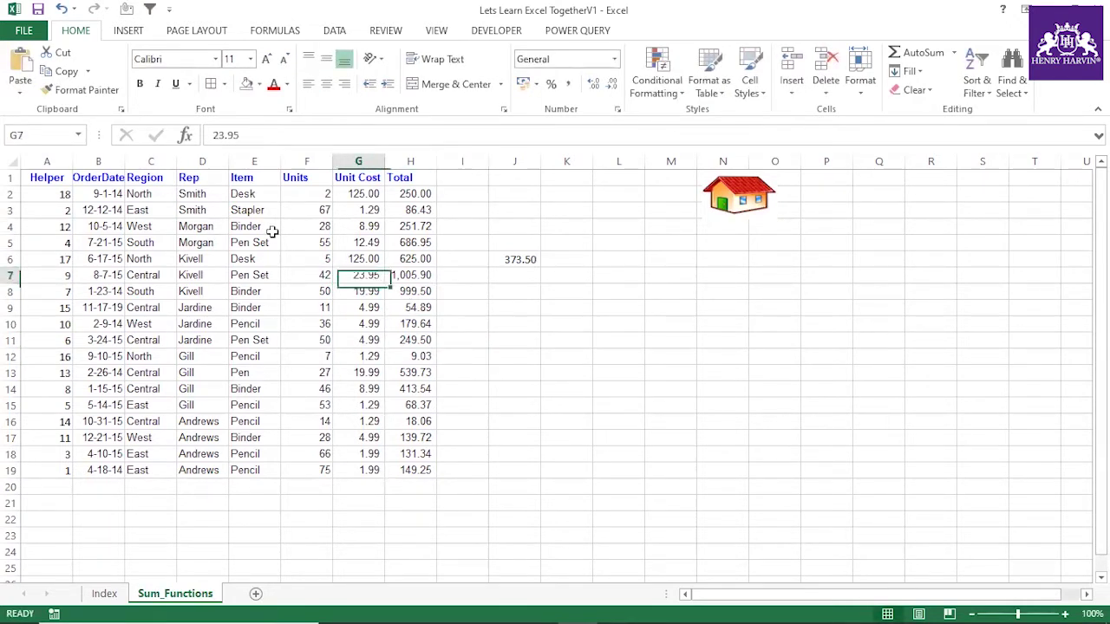
{"action": "left_click", "coordinate": [215, 136]}
{"action": "type", "text": "1"}
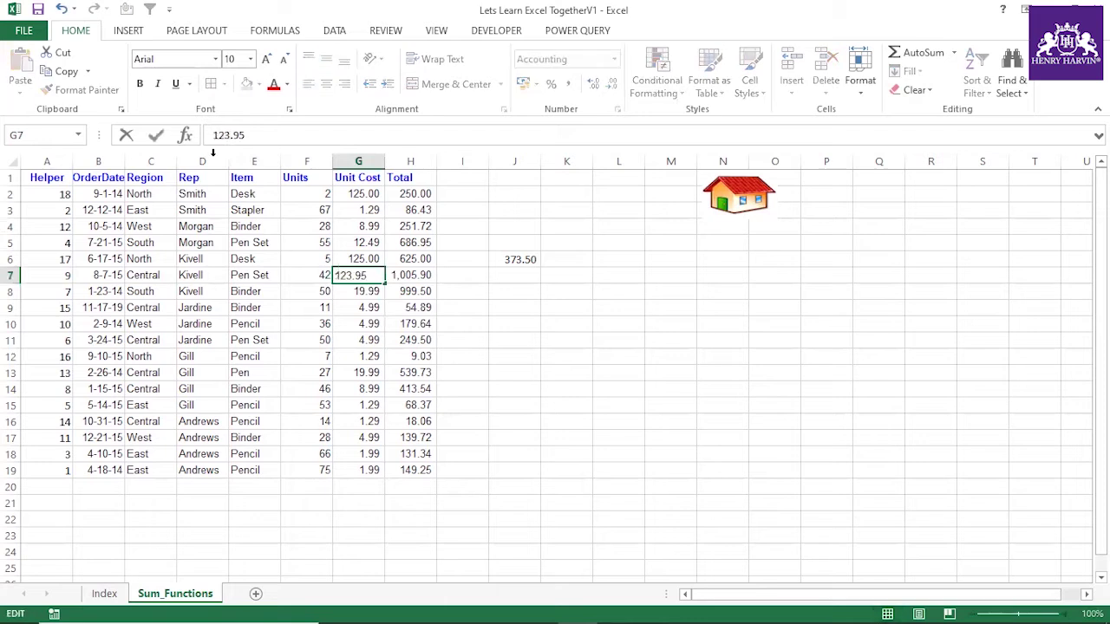
{"action": "key", "text": "Return"}
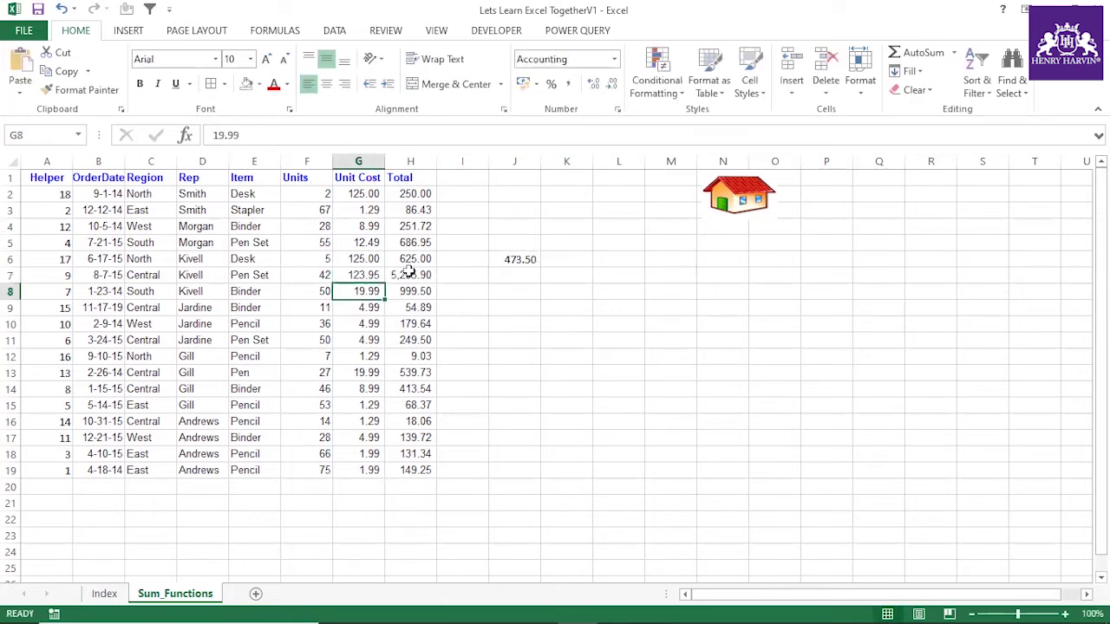
{"action": "left_click", "coordinate": [516, 258]}
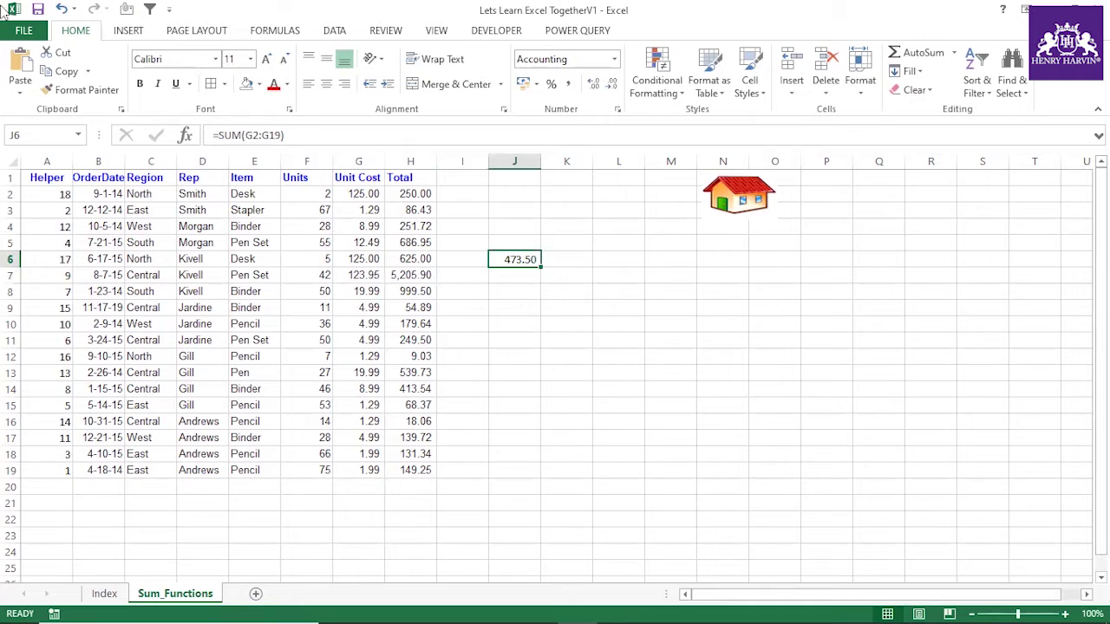
Step: Set the workbook's calculation mode to Manual
{"action": "left_click", "coordinate": [275, 30]}
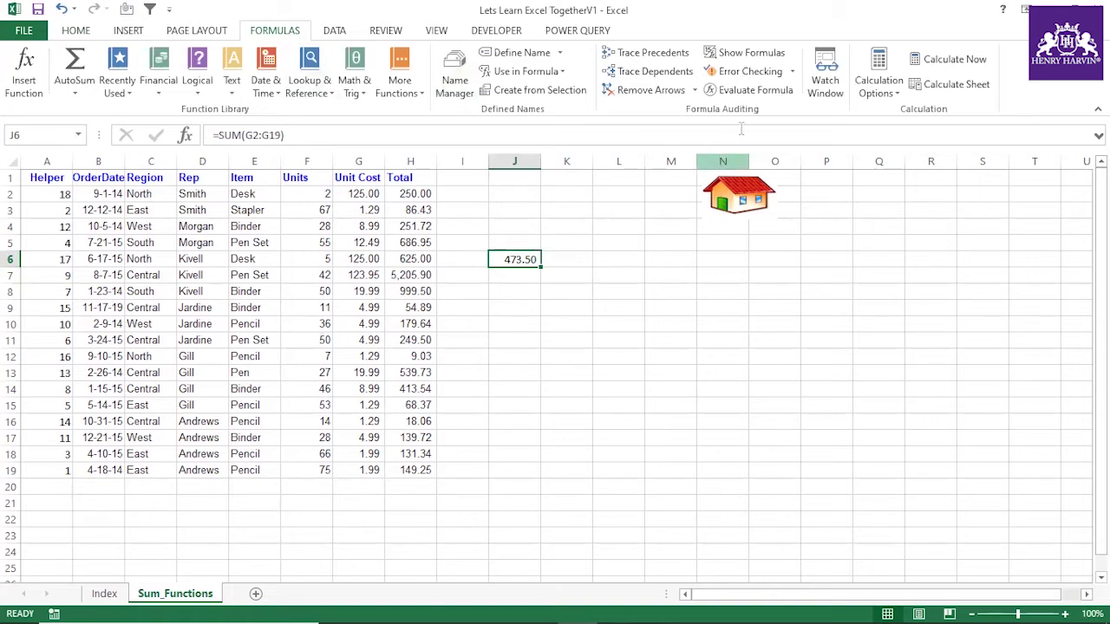
{"action": "left_click", "coordinate": [870, 95]}
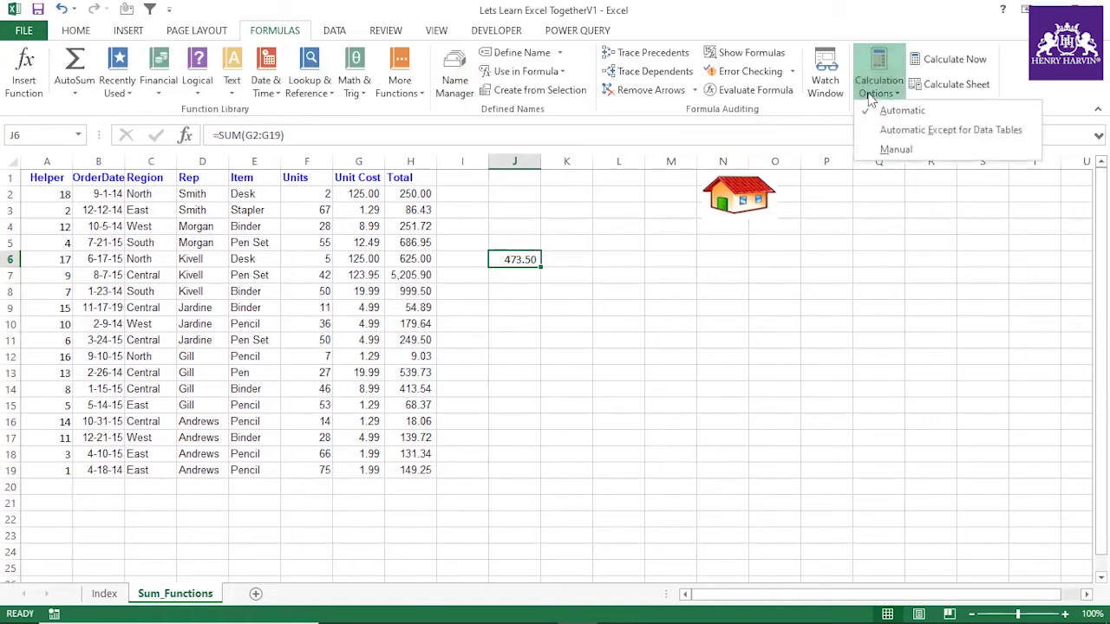
{"action": "left_click", "coordinate": [899, 149]}
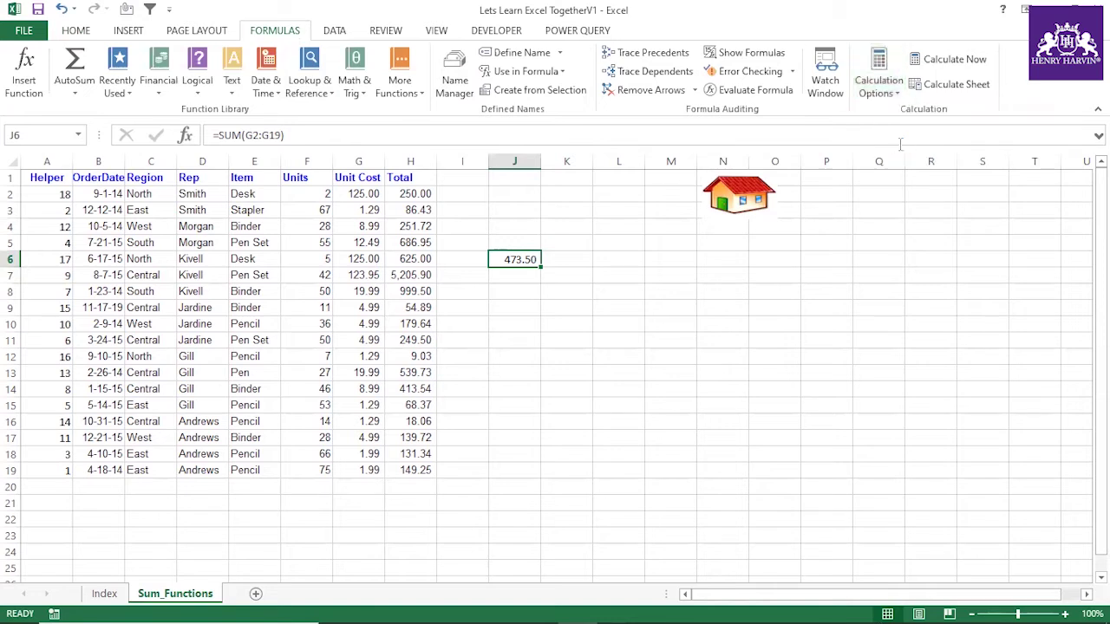
Step: Set the unit cost in G8 to 119.99 and recalculate the workbook
{"action": "left_click", "coordinate": [355, 291]}
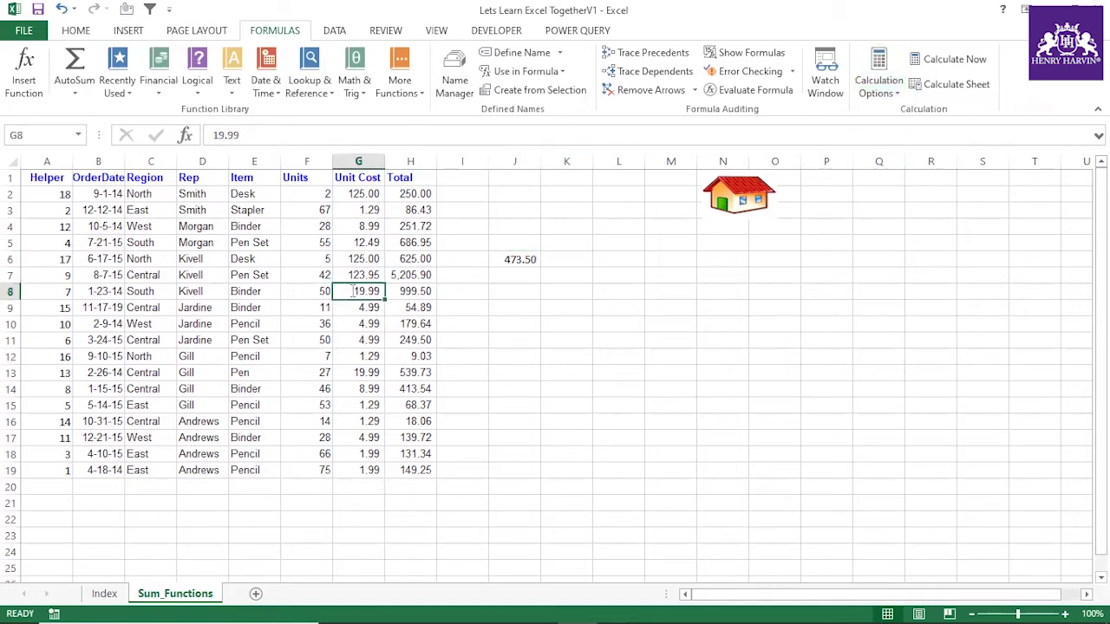
{"action": "double_click", "coordinate": [355, 291]}
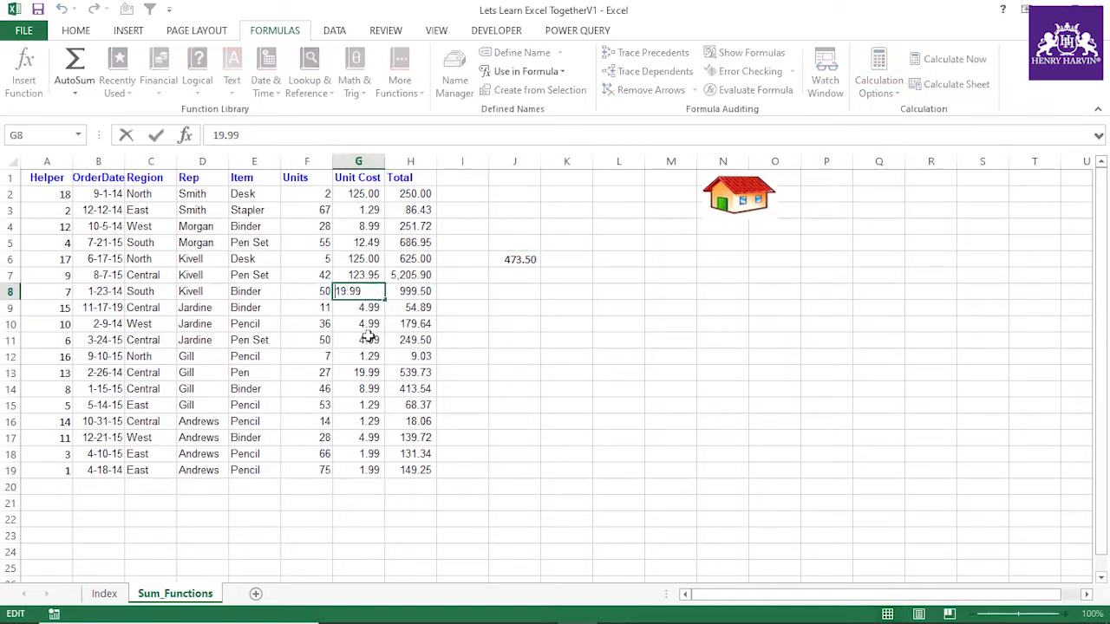
{"action": "type", "text": "1"}
{"action": "left_click", "coordinate": [477, 373]}
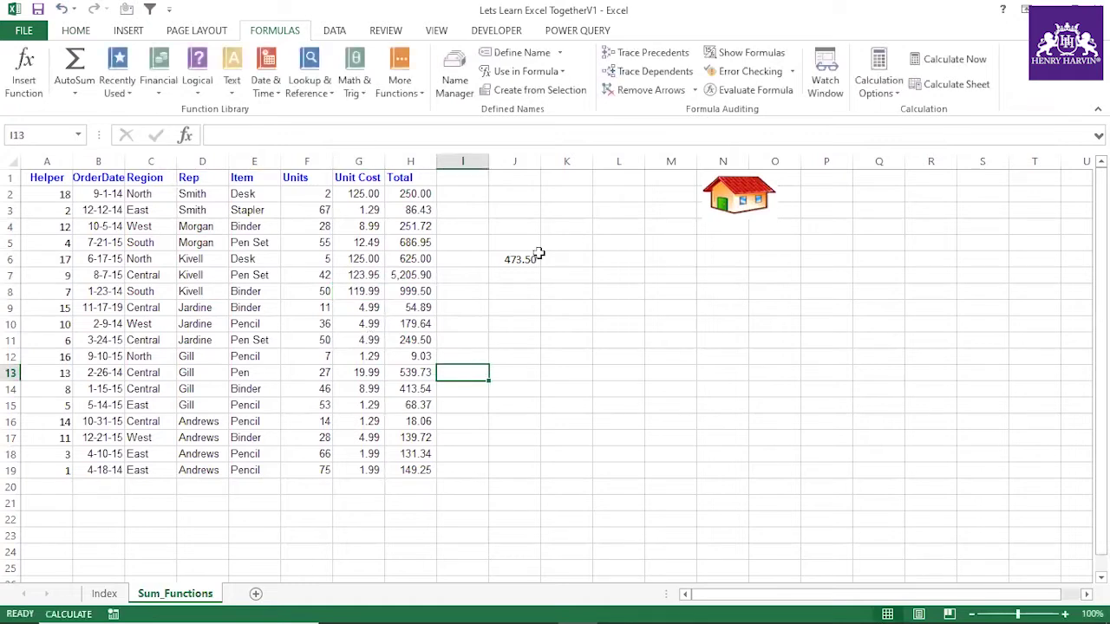
{"action": "left_click", "coordinate": [520, 259]}
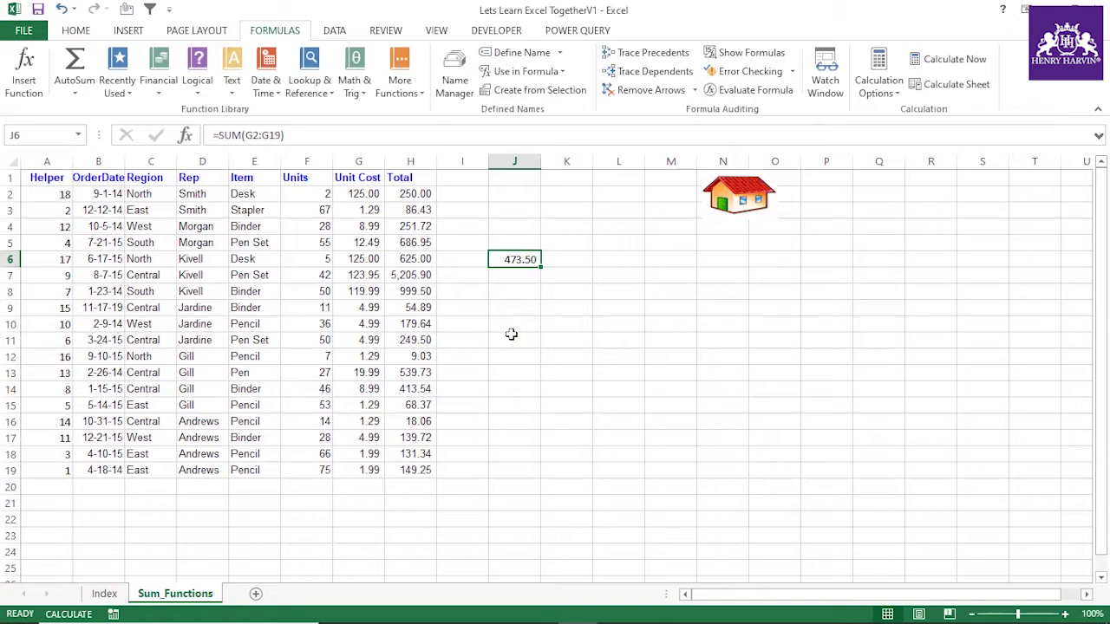
{"action": "key", "text": "F9"}
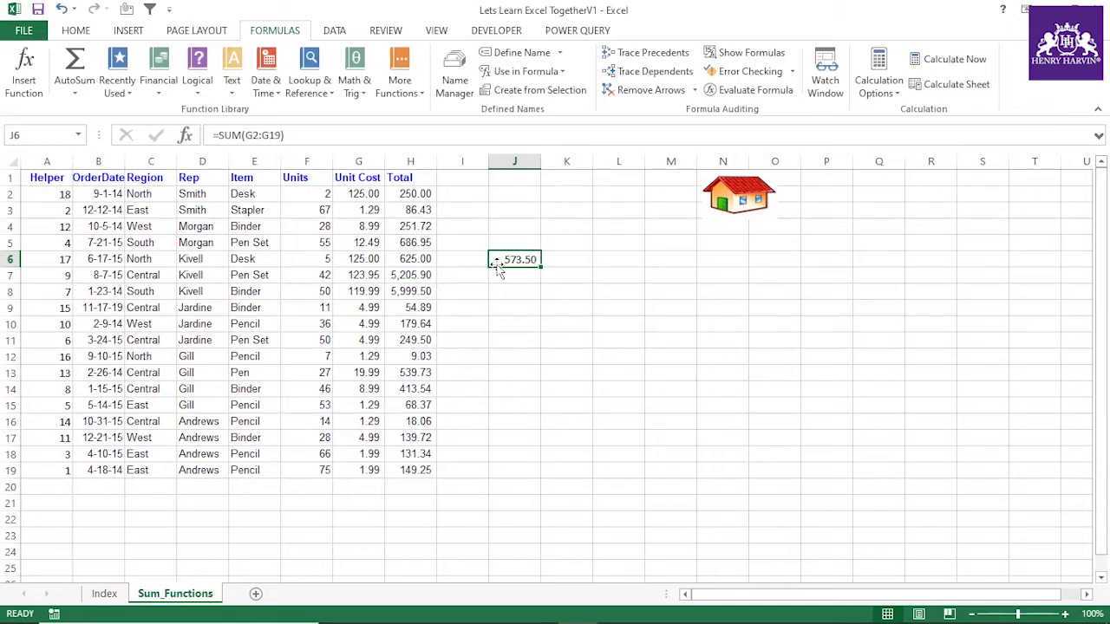
Step: Set the workbook's calculation mode back to Automatic
{"action": "left_click", "coordinate": [880, 90]}
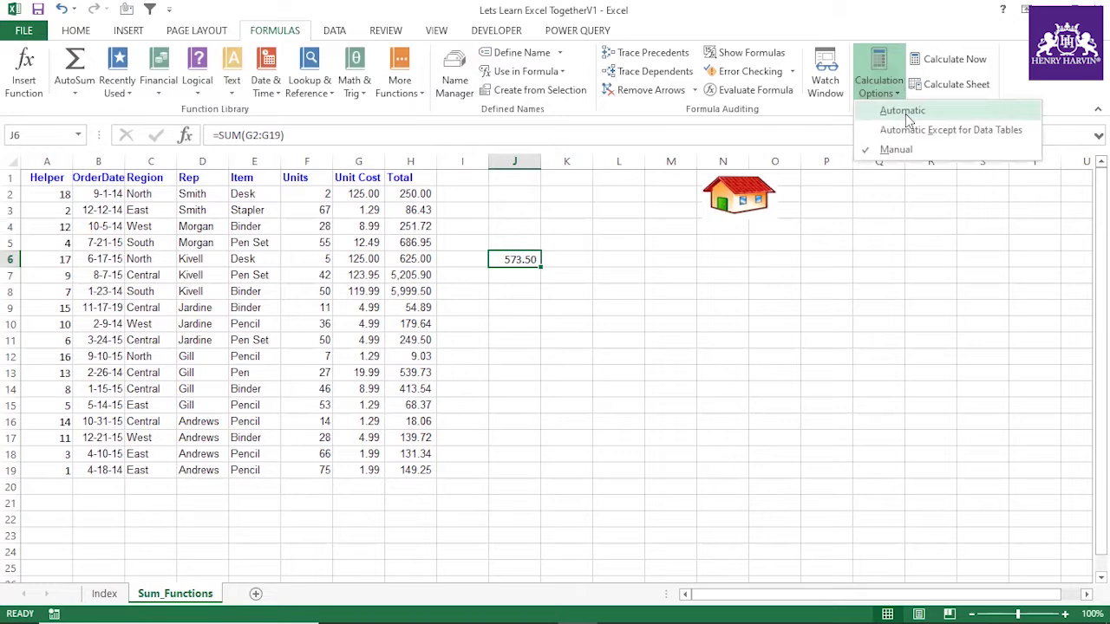
{"action": "left_click", "coordinate": [904, 111]}
{"action": "left_click", "coordinate": [894, 96]}
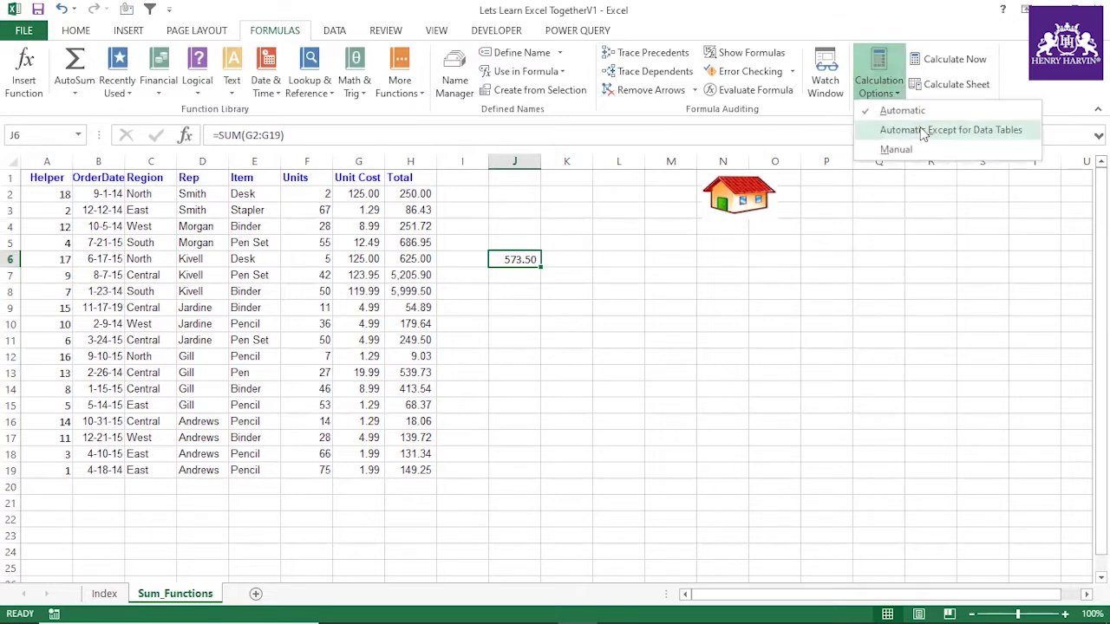
{"action": "left_click", "coordinate": [892, 111]}
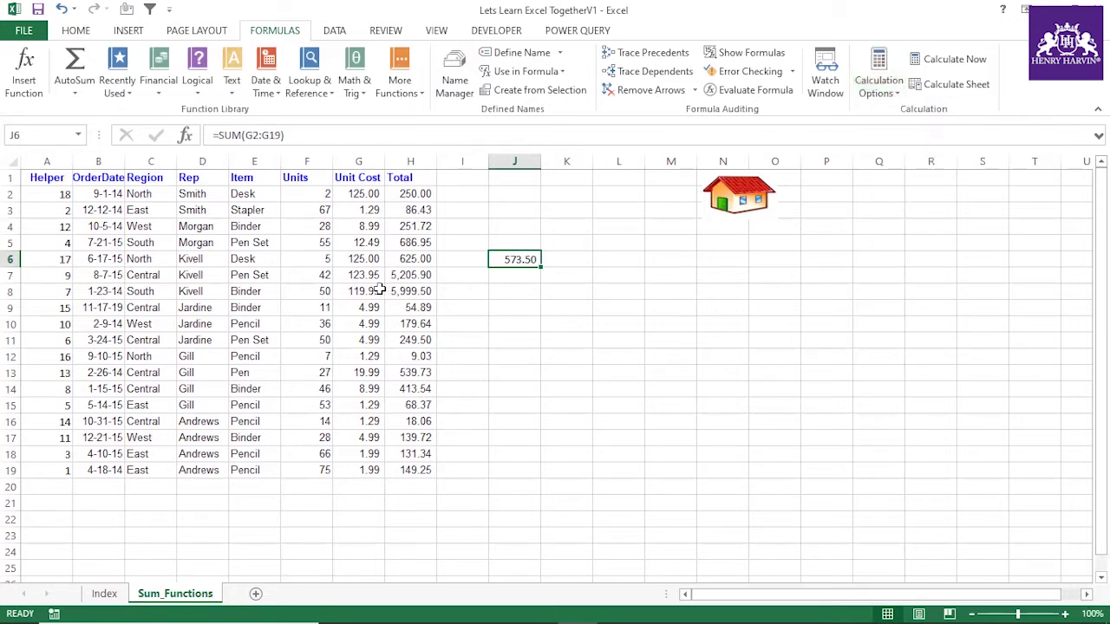
Step: Set the units in F8 to 150 and autofit the width of the Total column
{"action": "double_click", "coordinate": [319, 290]}
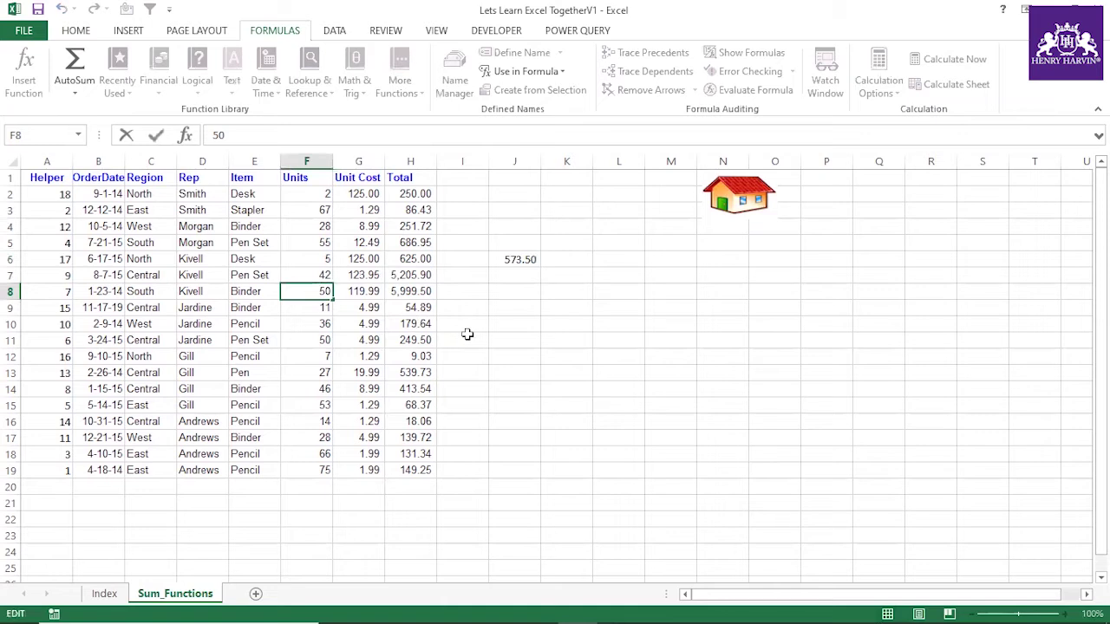
{"action": "type", "text": "1"}
{"action": "left_click", "coordinate": [491, 353]}
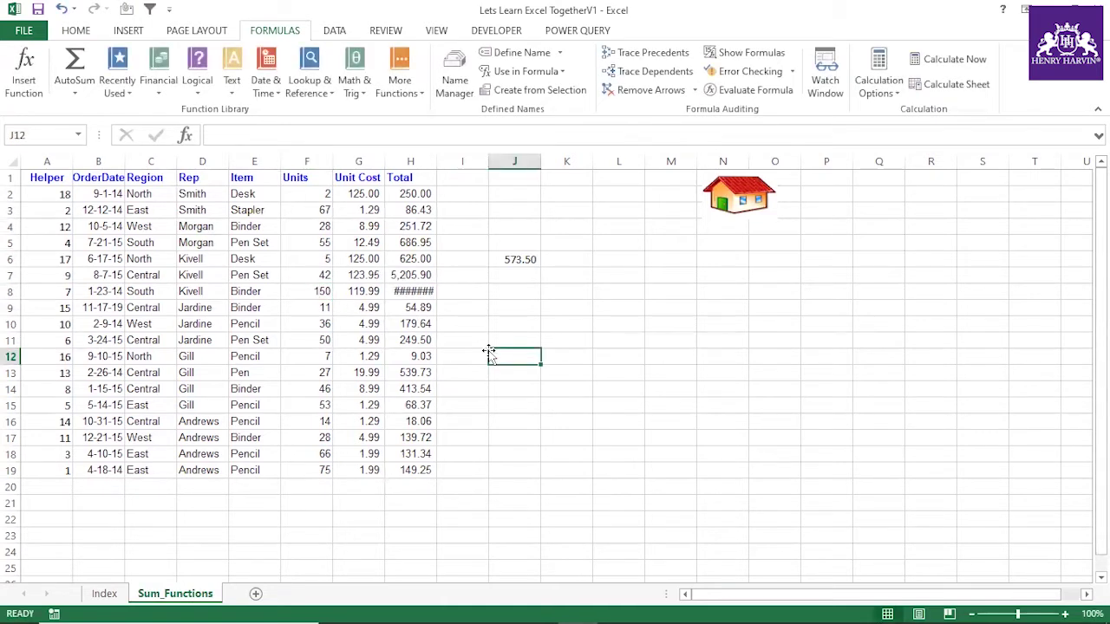
{"action": "left_click", "coordinate": [416, 292]}
{"action": "double_click", "coordinate": [437, 161]}
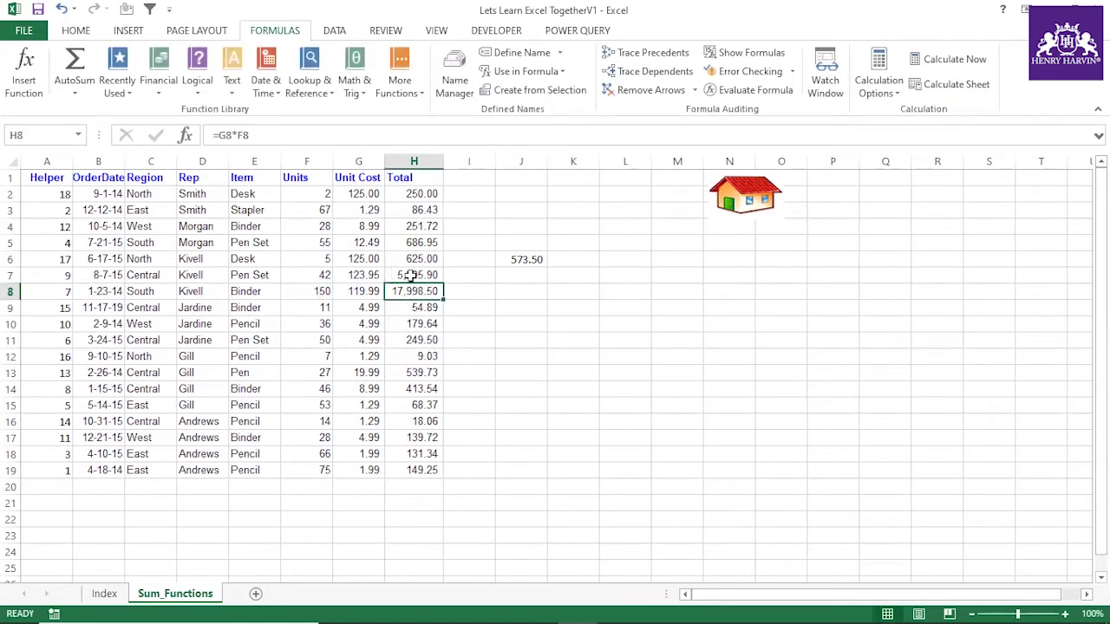
Step: Set the units in F8 to 1150 and autofit the width of the Total column
{"action": "left_click", "coordinate": [299, 293]}
{"action": "left_click", "coordinate": [404, 293]}
{"action": "left_click", "coordinate": [306, 293]}
{"action": "double_click", "coordinate": [306, 292]}
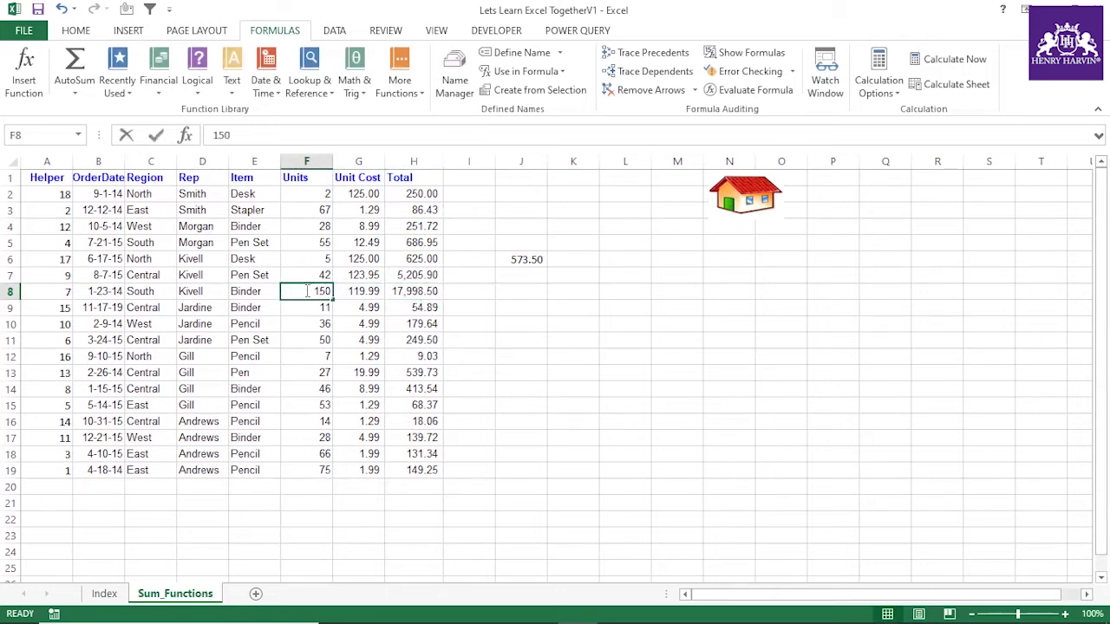
{"action": "type", "text": "1"}
{"action": "left_click", "coordinate": [529, 352]}
{"action": "left_click", "coordinate": [430, 295]}
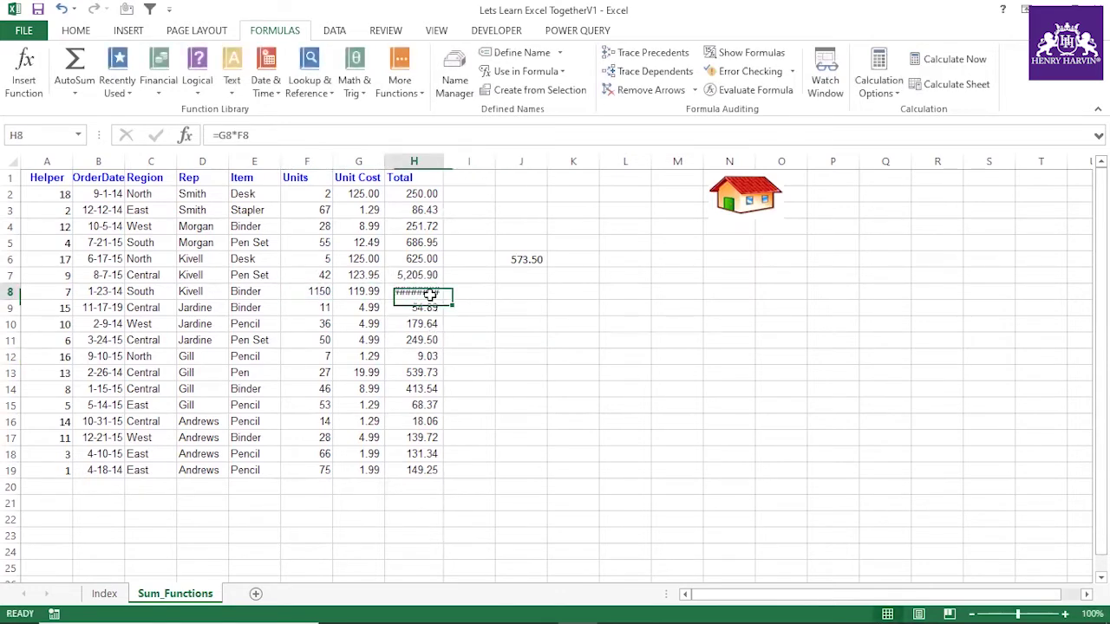
{"action": "double_click", "coordinate": [443, 162]}
Step: Trace the precedents of the total in H8, comparing it with the units in F8, and remove the arrows
{"action": "left_click", "coordinate": [308, 292]}
{"action": "left_click", "coordinate": [416, 292]}
{"action": "left_click", "coordinate": [300, 292]}
{"action": "left_click", "coordinate": [408, 292]}
{"action": "left_click", "coordinate": [312, 293]}
{"action": "left_click", "coordinate": [414, 292]}
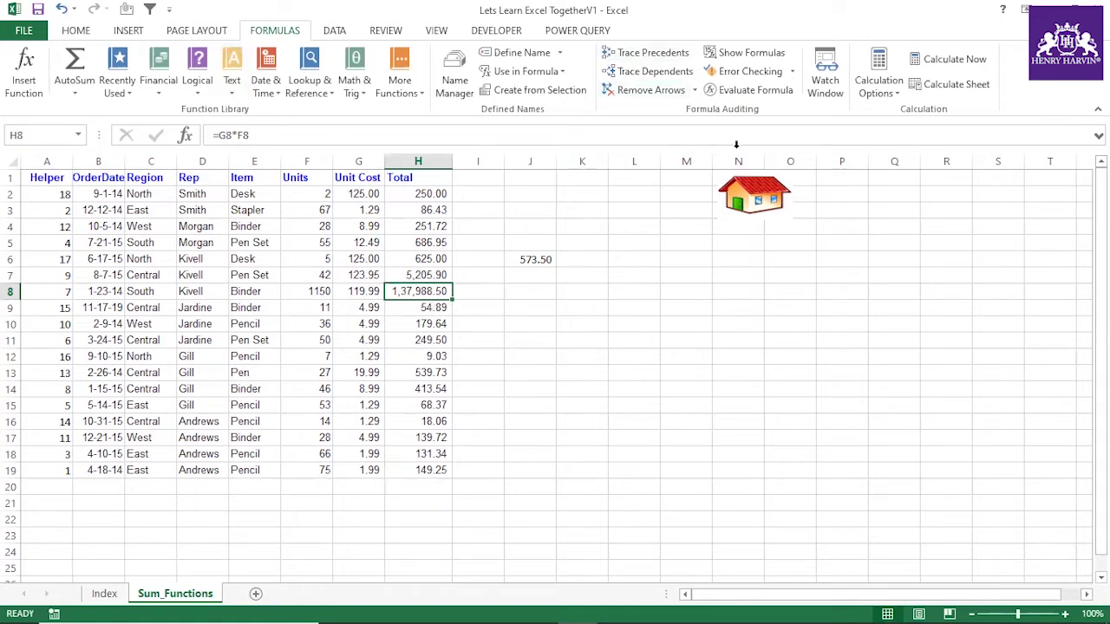
{"action": "left_click", "coordinate": [667, 54]}
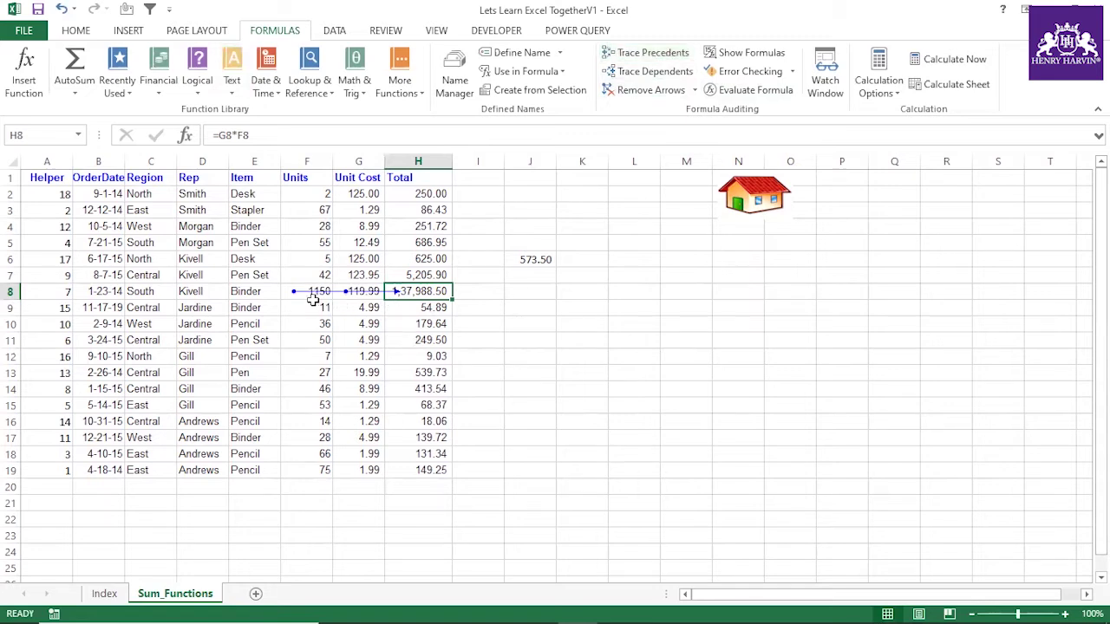
{"action": "left_click", "coordinate": [640, 95]}
{"action": "left_click", "coordinate": [543, 326]}
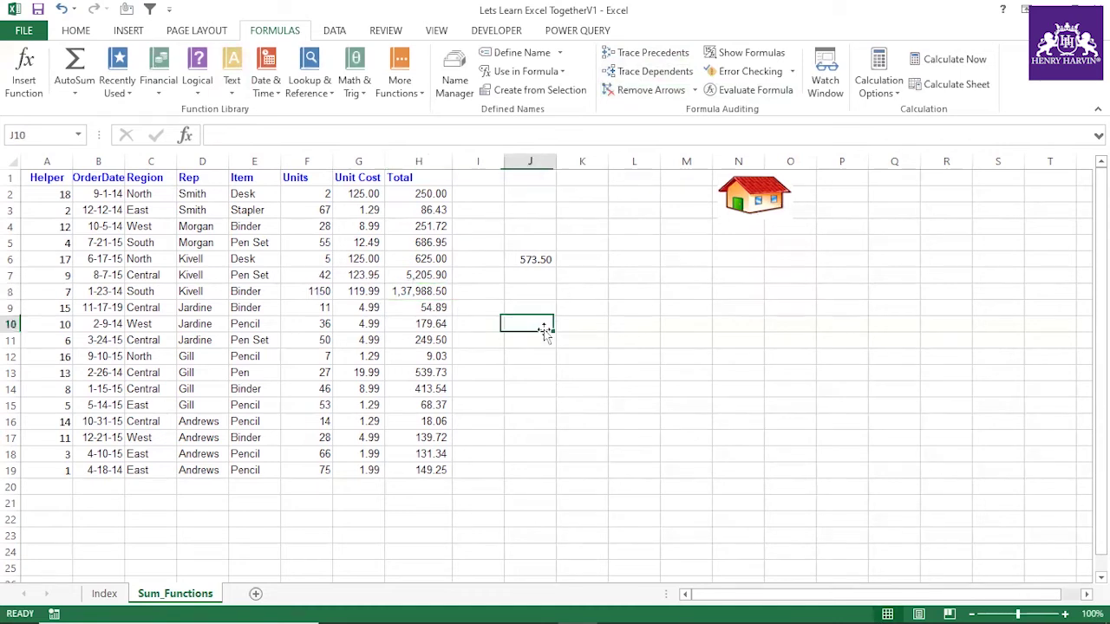
{"action": "left_click", "coordinate": [533, 260]}
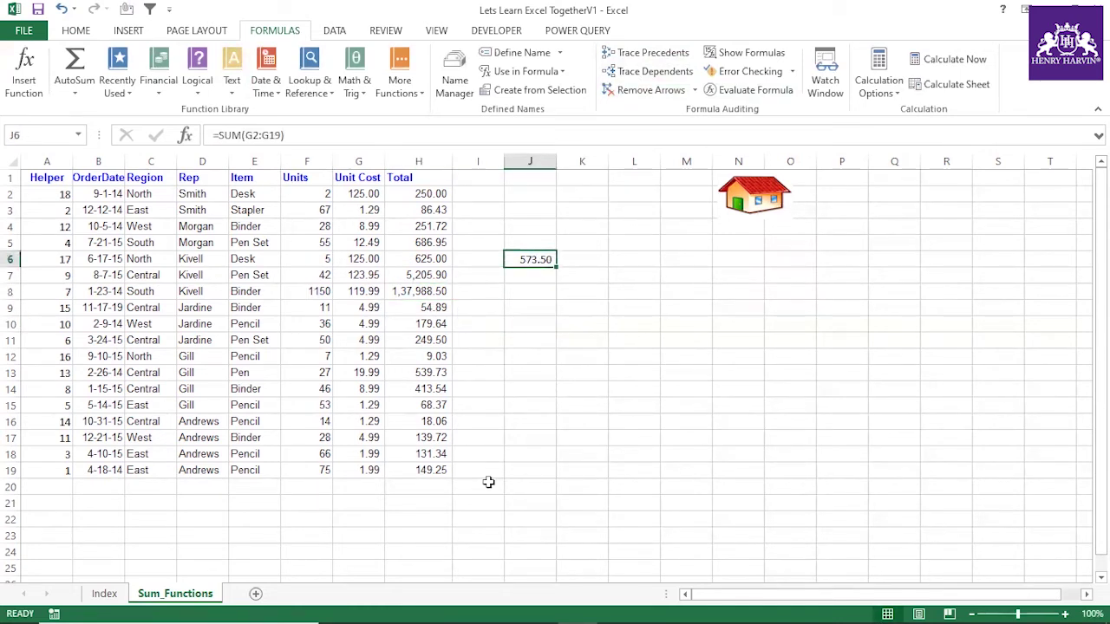
{"action": "left_click", "coordinate": [359, 486]}
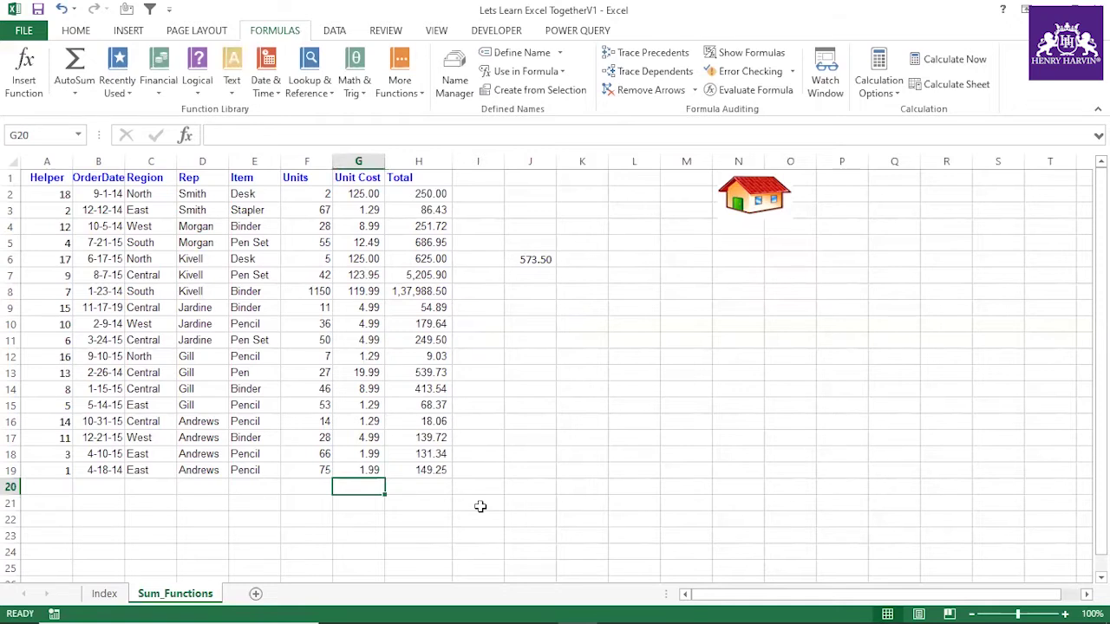
{"action": "key", "text": "alt+equal"}
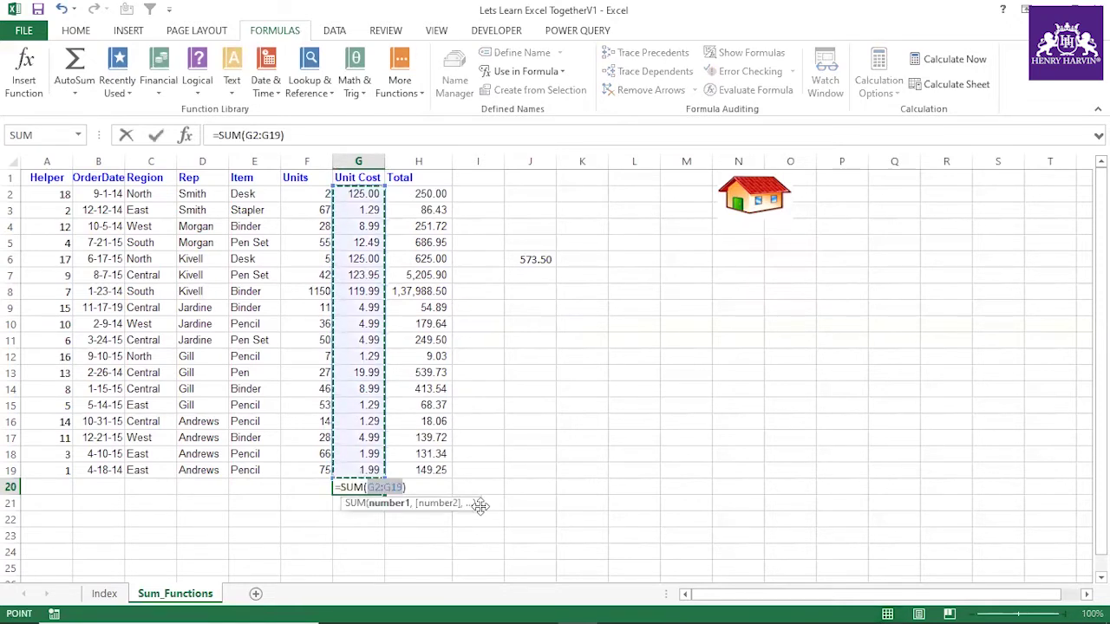
{"action": "key", "text": "Escape"}
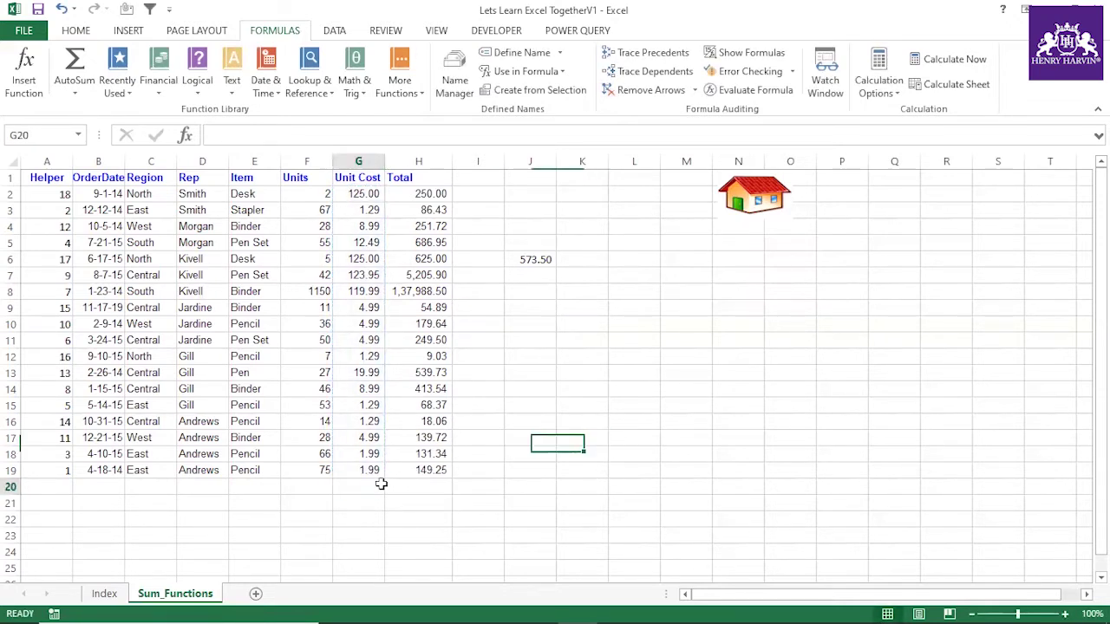
Step: Sum the Total column H2:H19 in cell H20 with AutoSum and check it against the selected range
{"action": "left_click", "coordinate": [430, 484]}
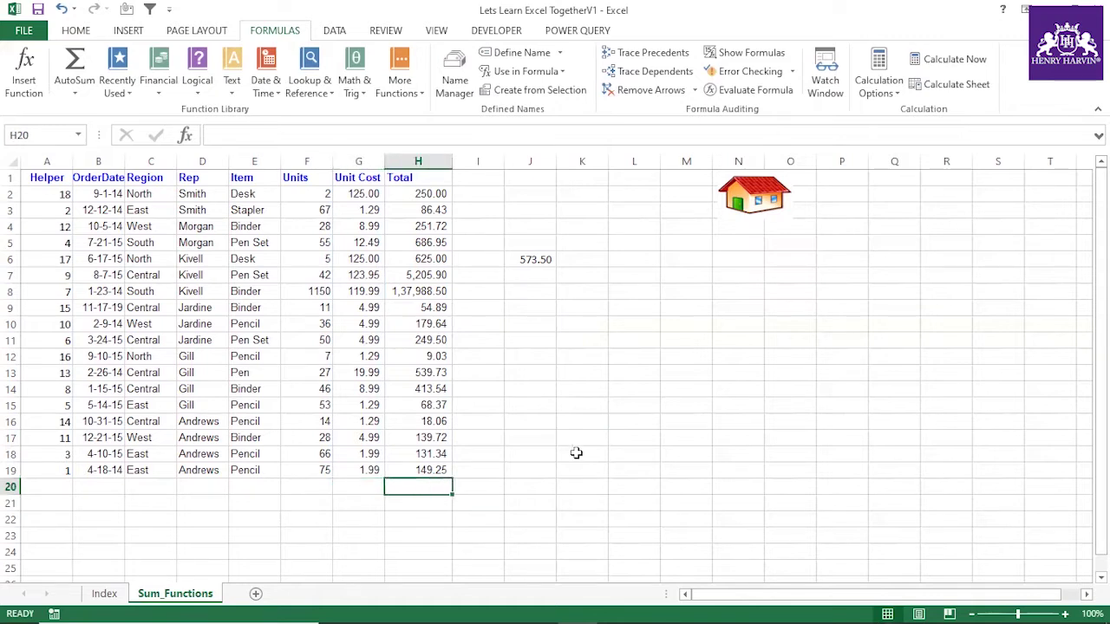
{"action": "key", "text": "alt+equal"}
{"action": "key", "text": "Return"}
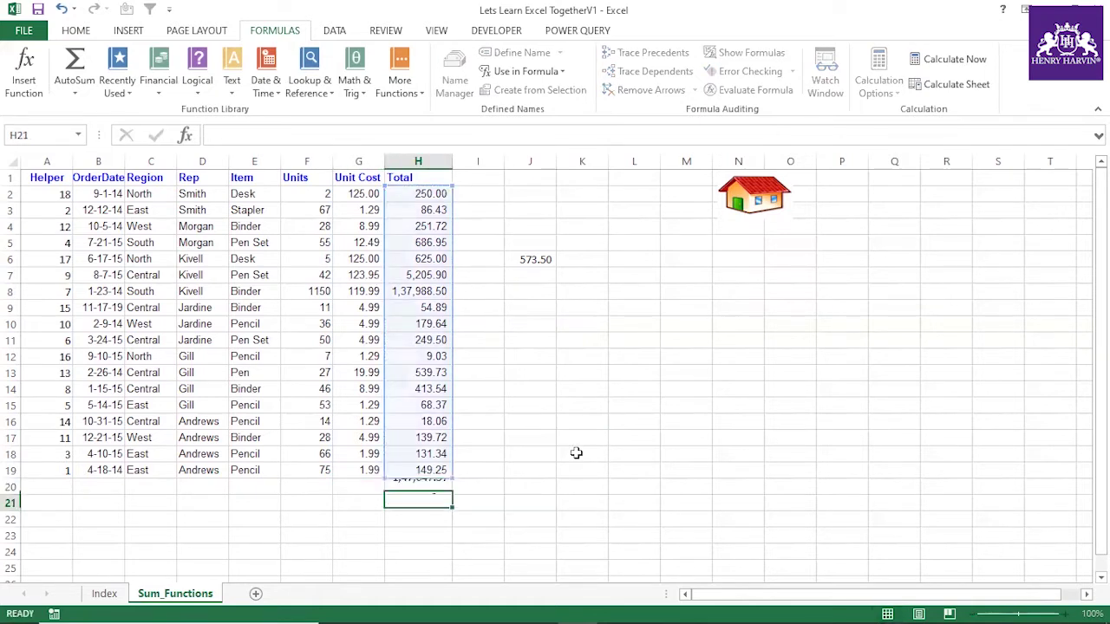
{"action": "left_click", "coordinate": [441, 487]}
{"action": "left_click_drag", "start_coordinate": [442, 193], "coordinate": [427, 472]}
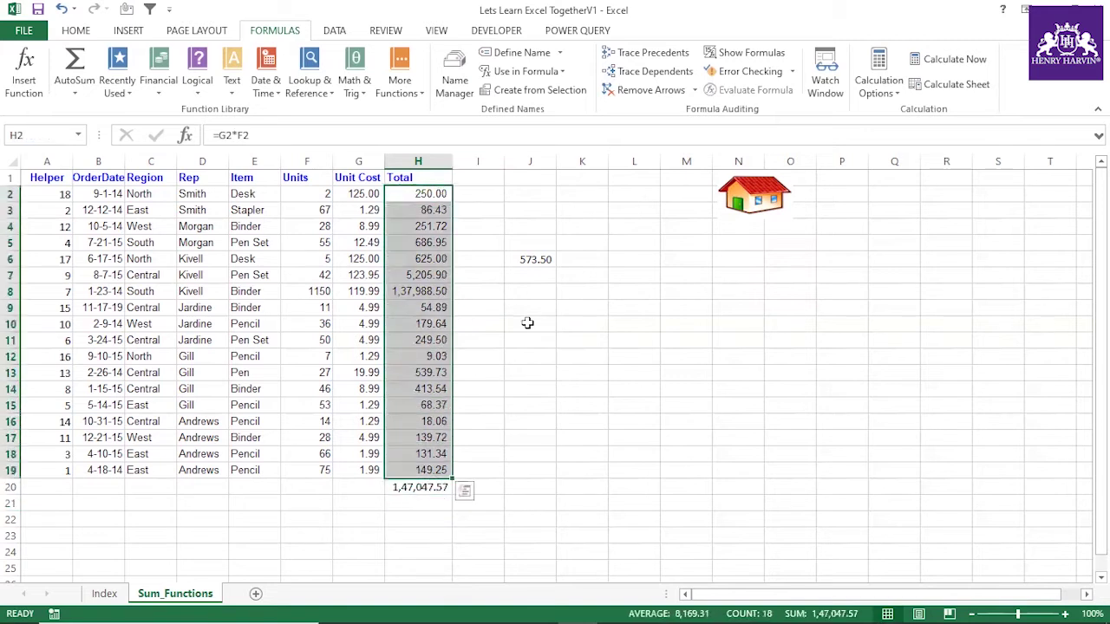
{"action": "left_click", "coordinate": [547, 256]}
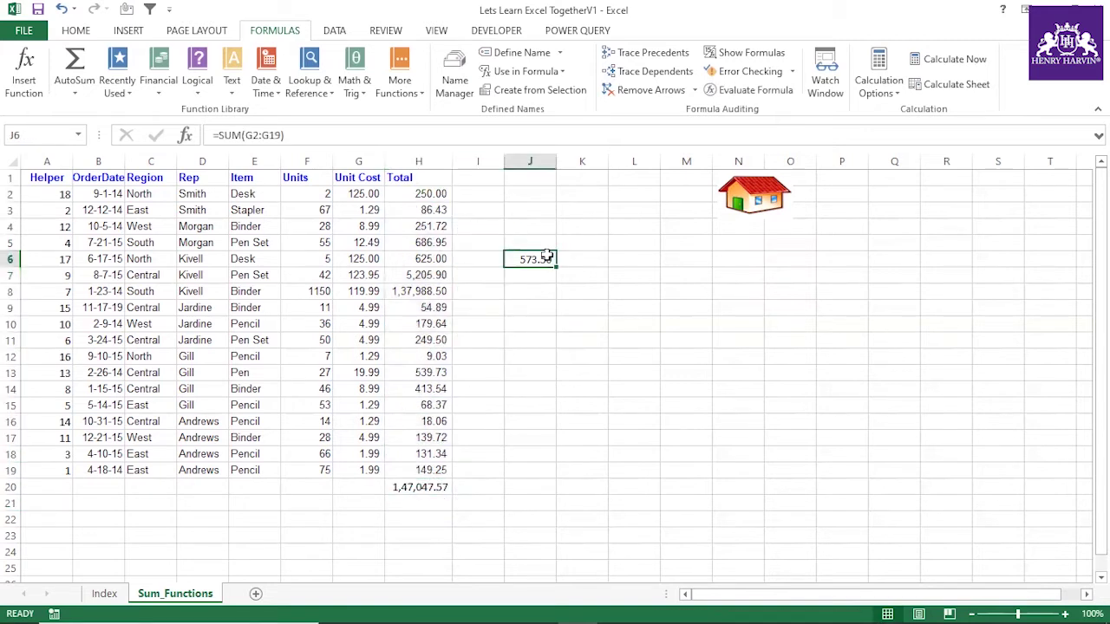
Step: Enter =SUM(A2:A19) in K9 to add up the Helper column and check it against the selected range
{"action": "left_click_drag", "start_coordinate": [52, 193], "coordinate": [44, 470]}
{"action": "left_click", "coordinate": [557, 306]}
{"action": "type", "text": "=sum("}
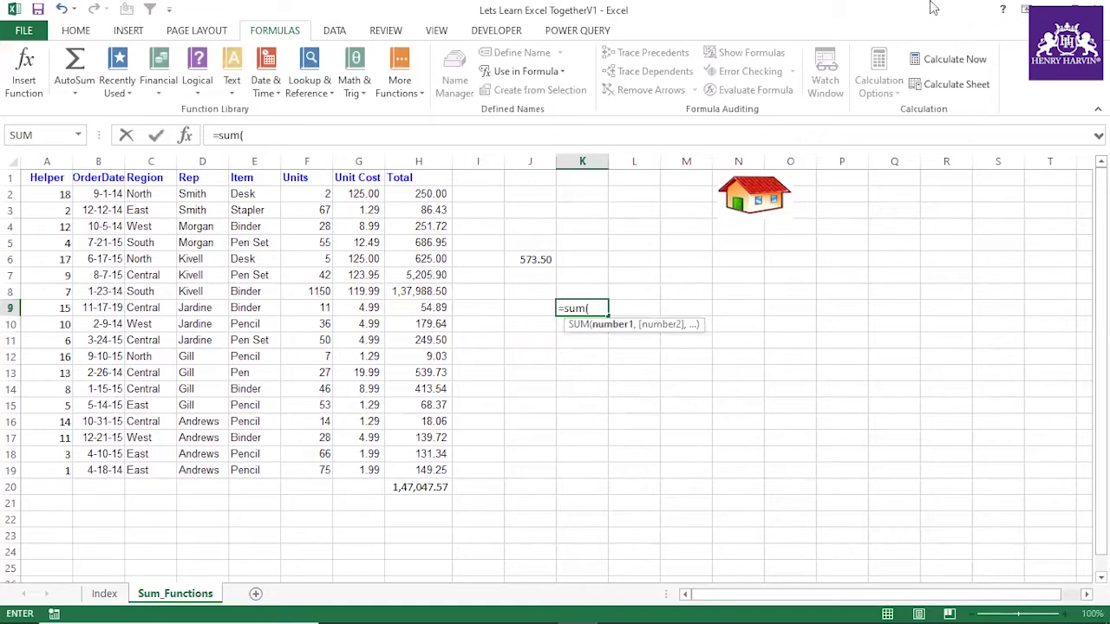
{"action": "left_click_drag", "start_coordinate": [49, 193], "coordinate": [63, 483]}
{"action": "type", "text": ")"}
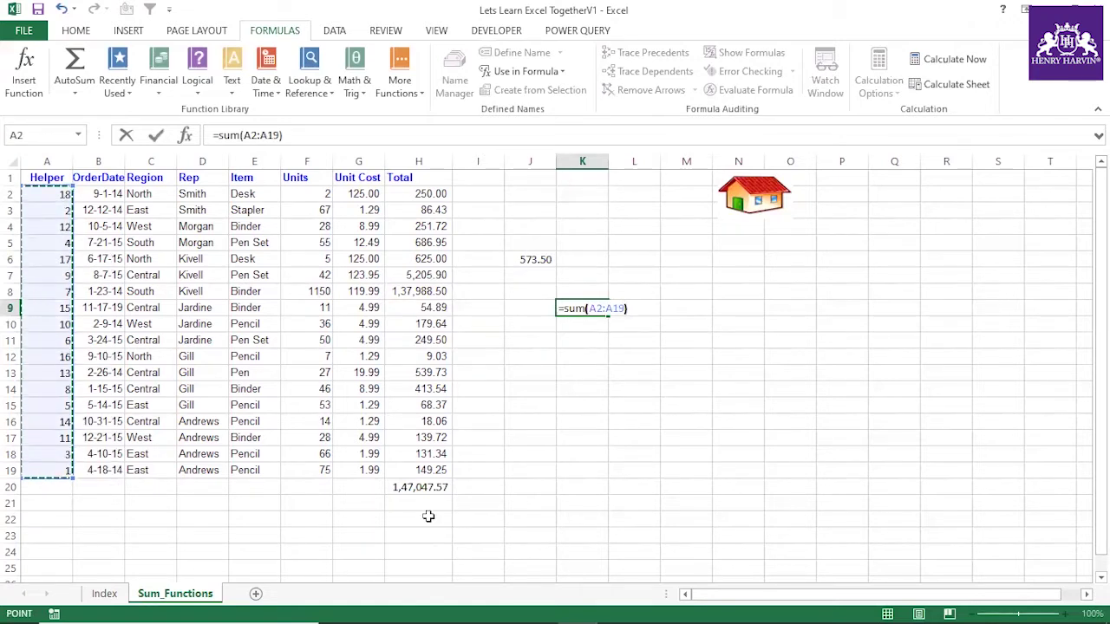
{"action": "key", "text": "Return"}
{"action": "left_click_drag", "start_coordinate": [48, 193], "coordinate": [44, 468]}
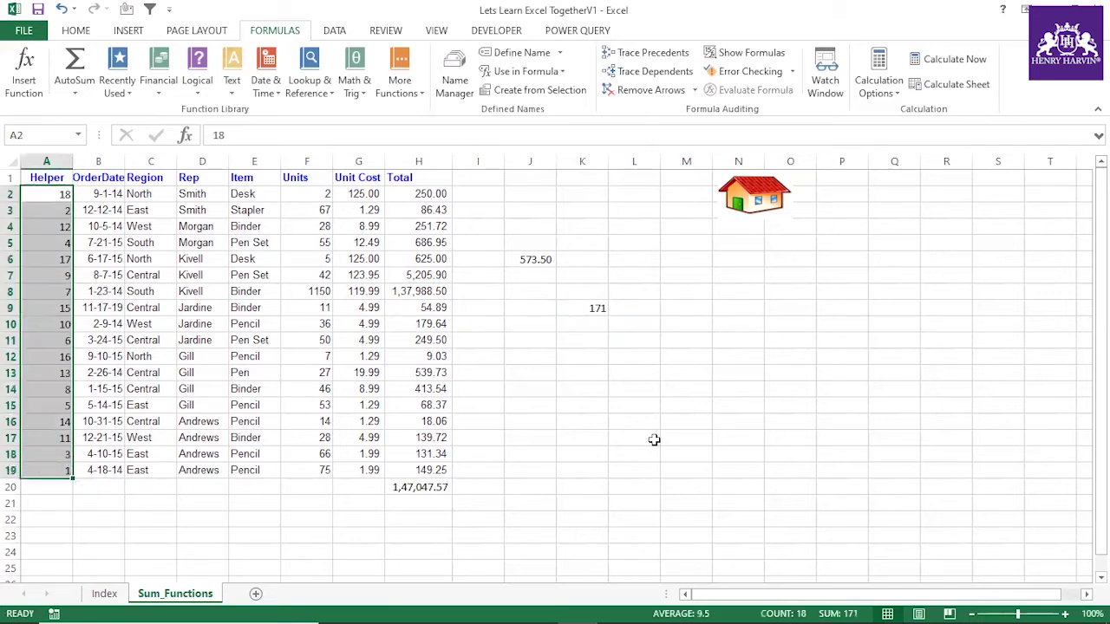
{"action": "left_click", "coordinate": [740, 357]}
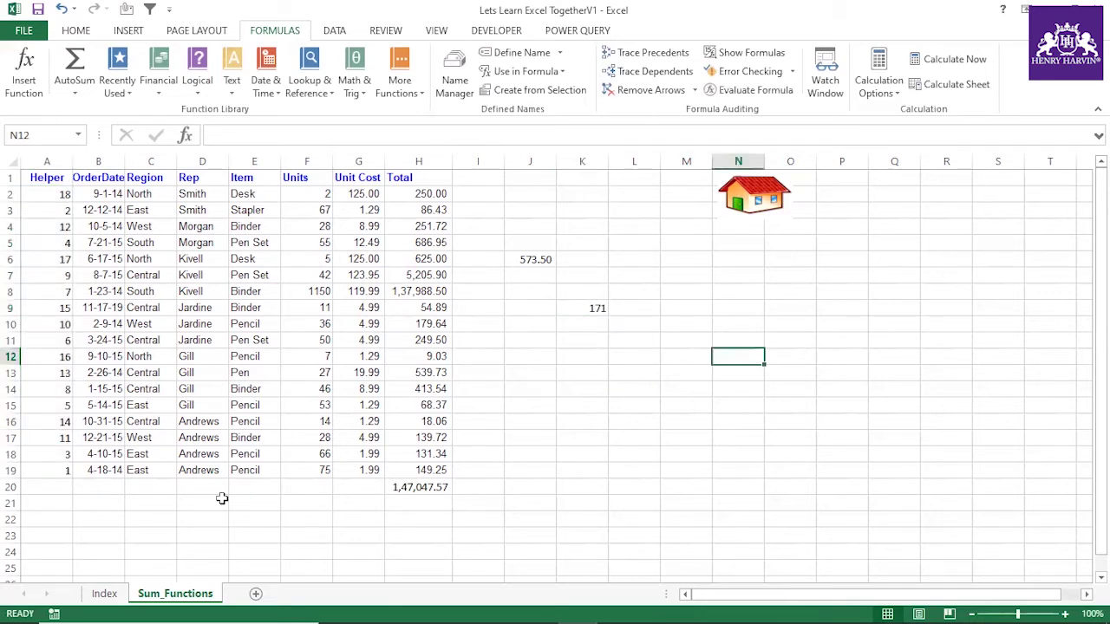
Step: View the Sumif topic on the Index sheet, then examine the order table and its Item column on the Sum_Functions sheet
{"action": "left_click", "coordinate": [103, 593]}
{"action": "left_click", "coordinate": [518, 269]}
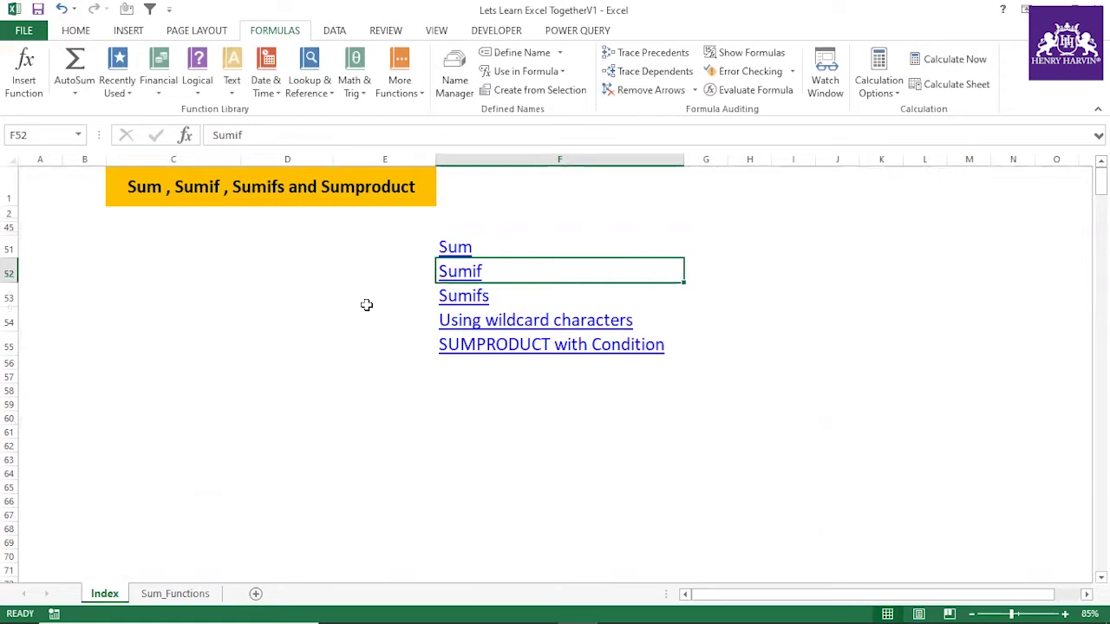
{"action": "left_click", "coordinate": [163, 594]}
{"action": "left_click", "coordinate": [493, 402]}
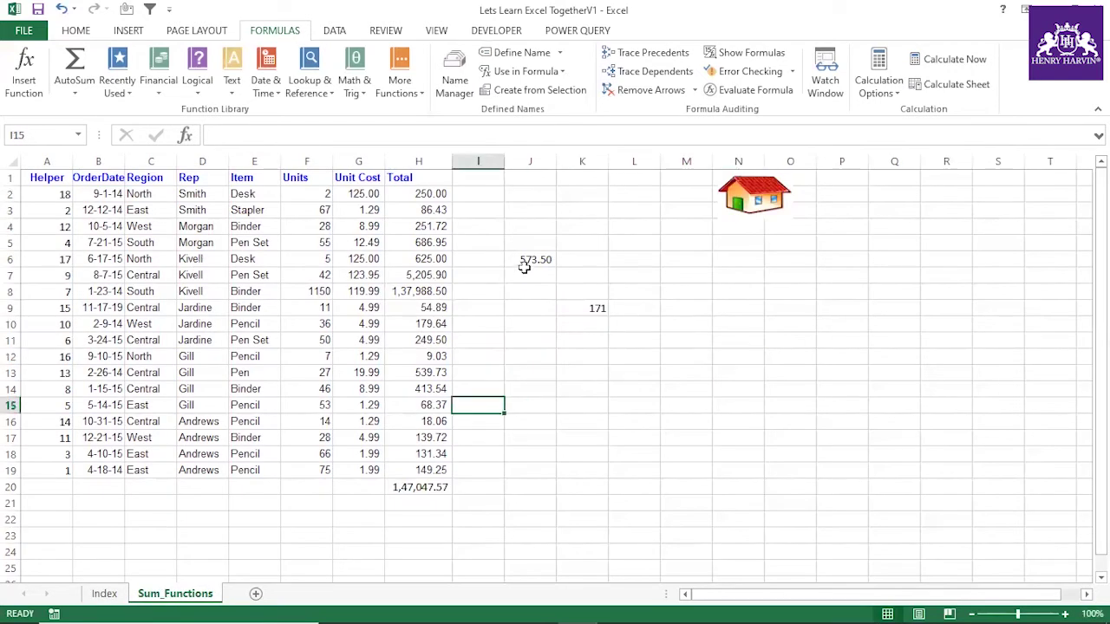
{"action": "left_click", "coordinate": [525, 271]}
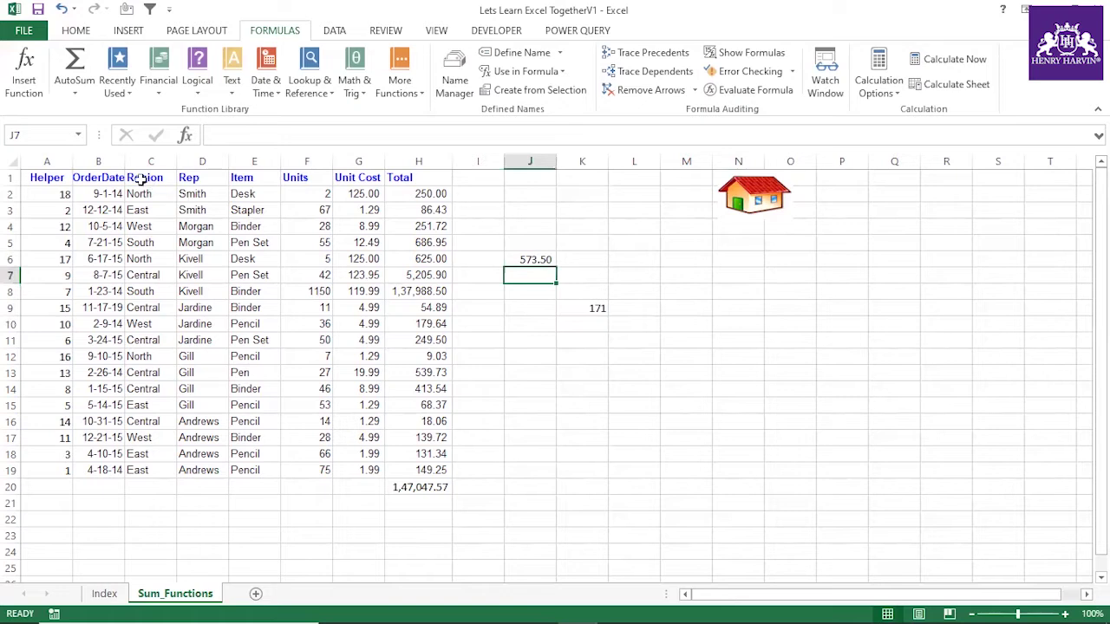
{"action": "left_click_drag", "start_coordinate": [29, 177], "coordinate": [446, 486]}
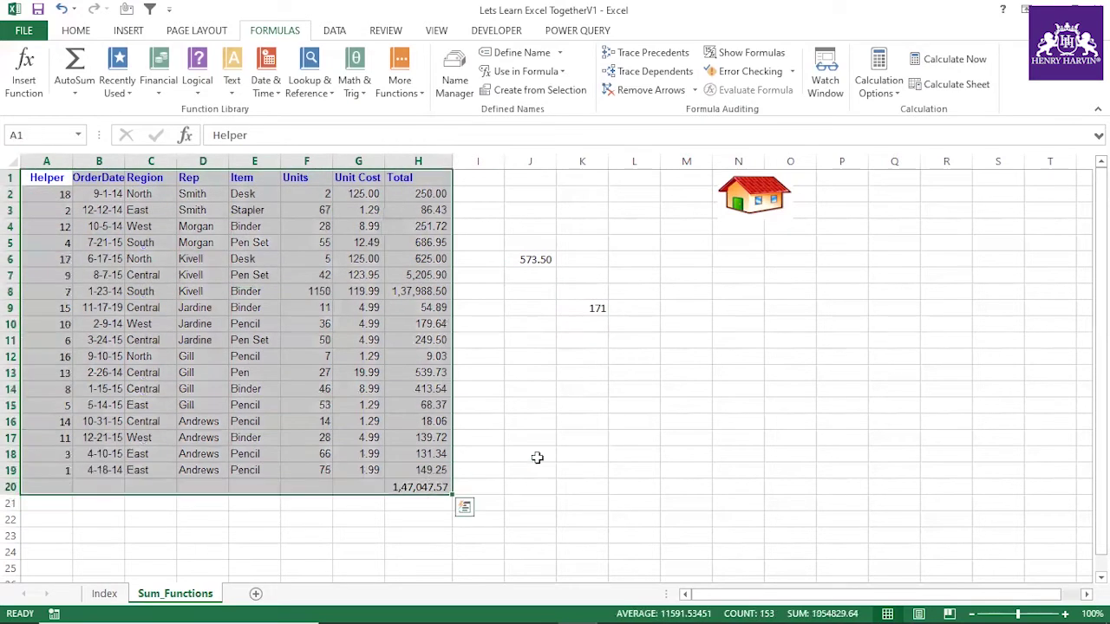
{"action": "left_click", "coordinate": [569, 444]}
{"action": "left_click_drag", "start_coordinate": [250, 192], "coordinate": [251, 441]}
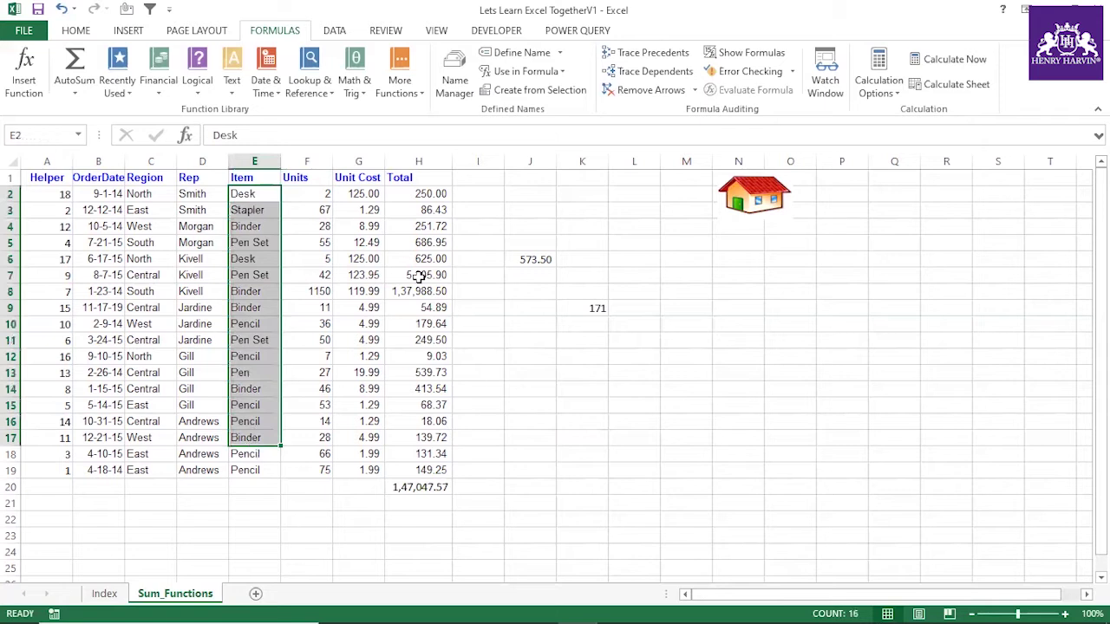
Step: Enter the question "Total Cost of Desktop Item ?" in L13 and point out the Total and Unit Cost headers
{"action": "left_click", "coordinate": [623, 378]}
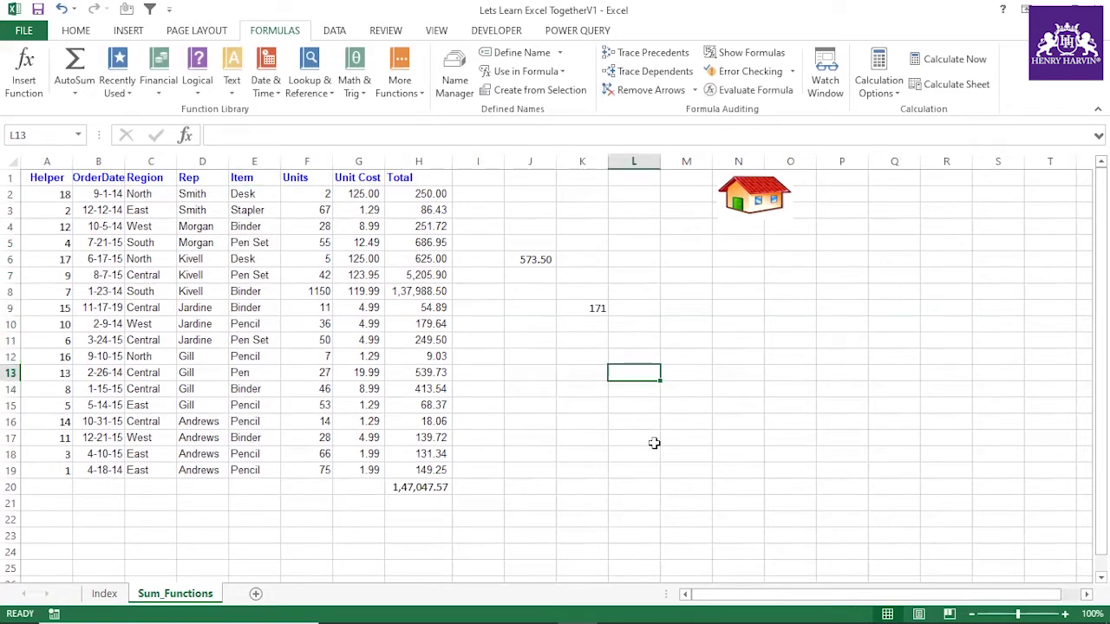
{"action": "type", "text": "Total Cost of Desktop Item ?"}
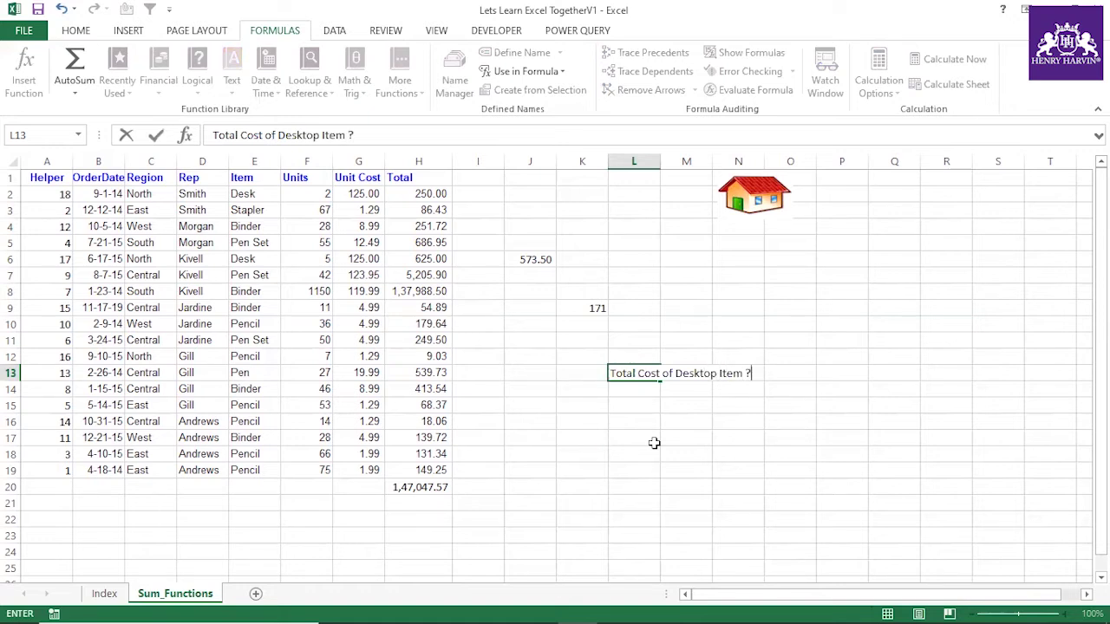
{"action": "left_click", "coordinate": [654, 443]}
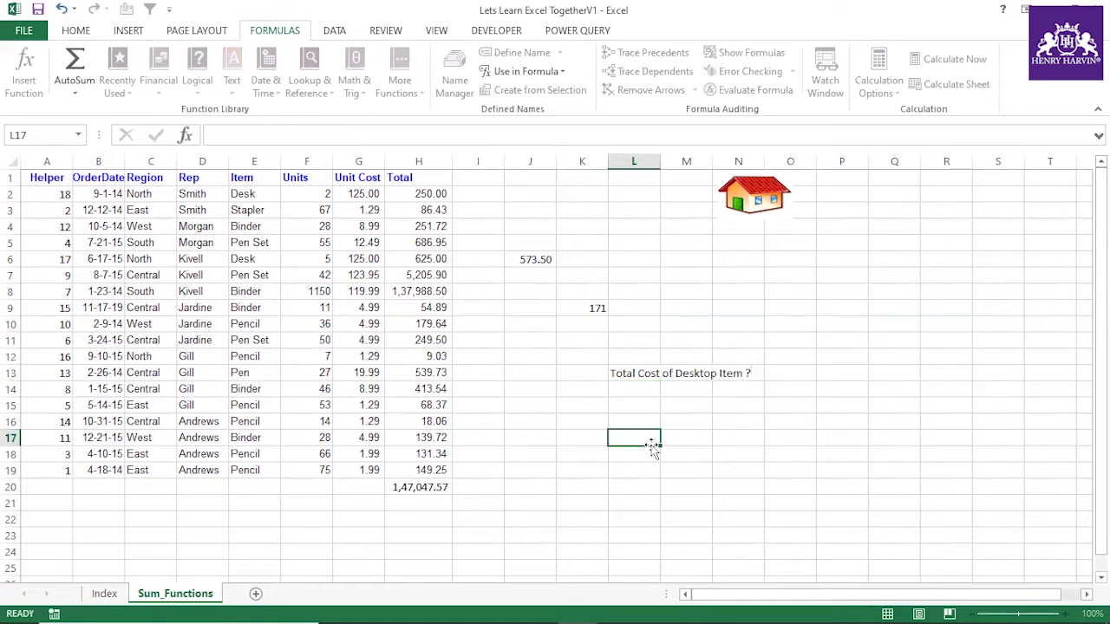
{"action": "left_click", "coordinate": [635, 375]}
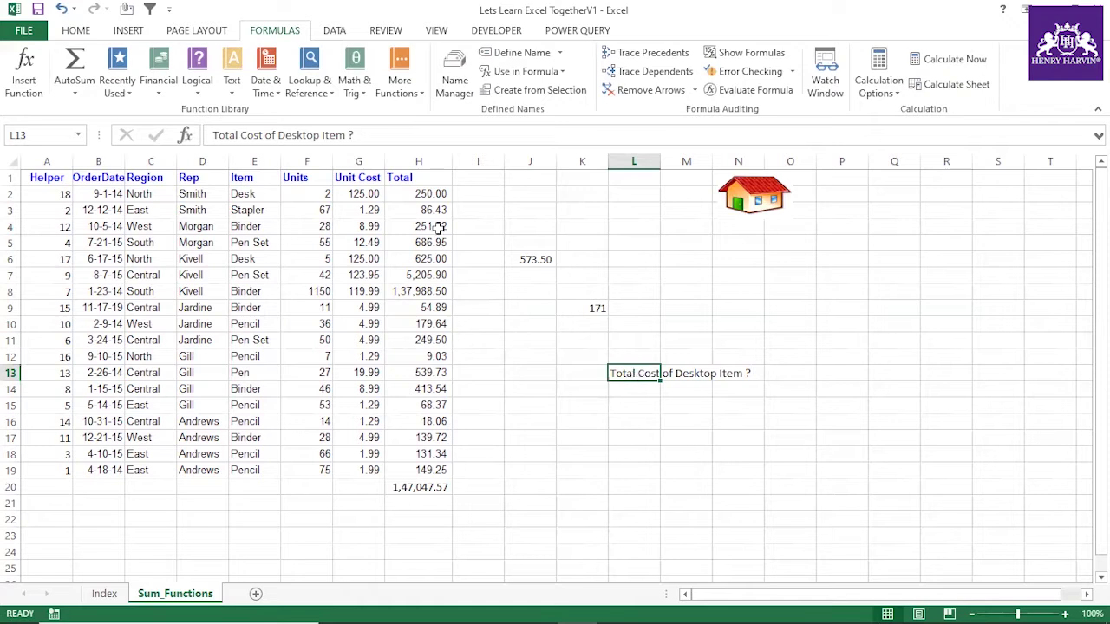
{"action": "left_click", "coordinate": [420, 178]}
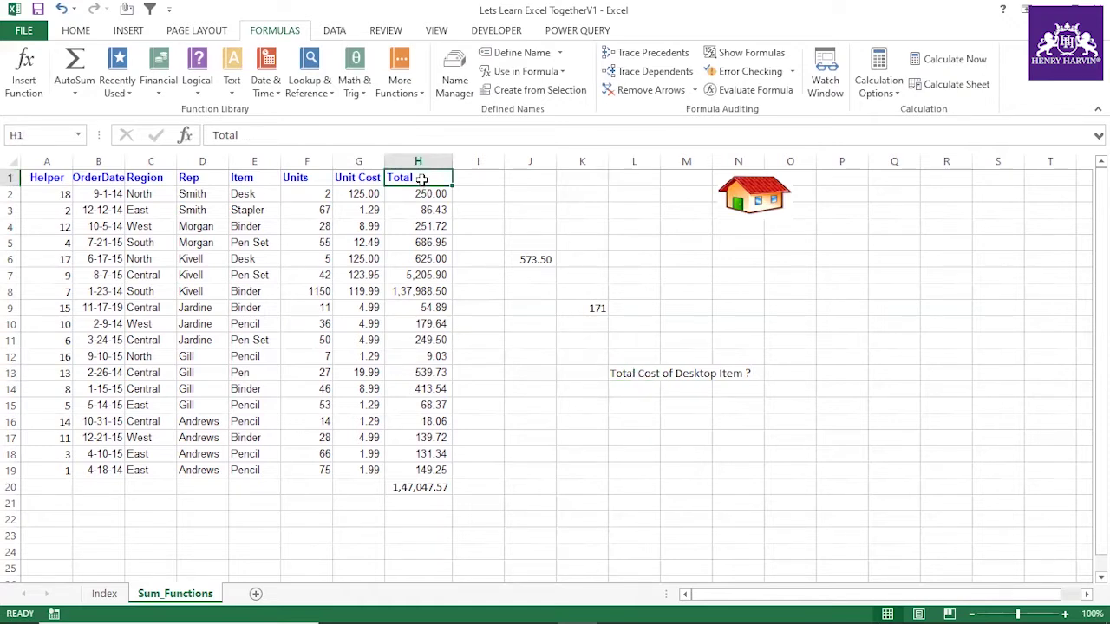
{"action": "left_click", "coordinate": [371, 176]}
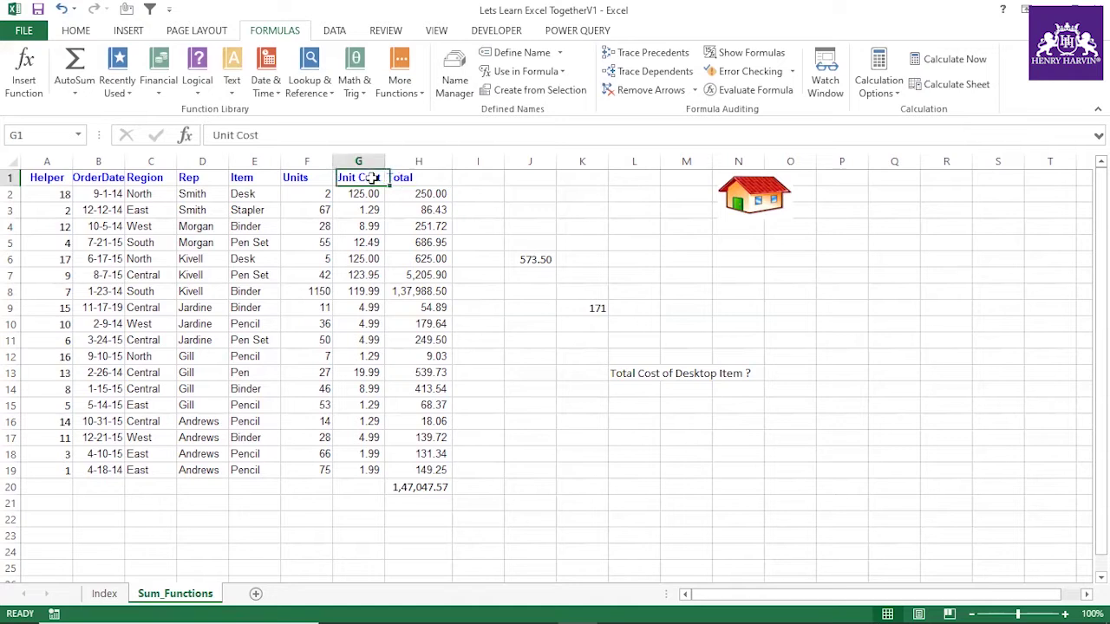
{"action": "left_click", "coordinate": [419, 177]}
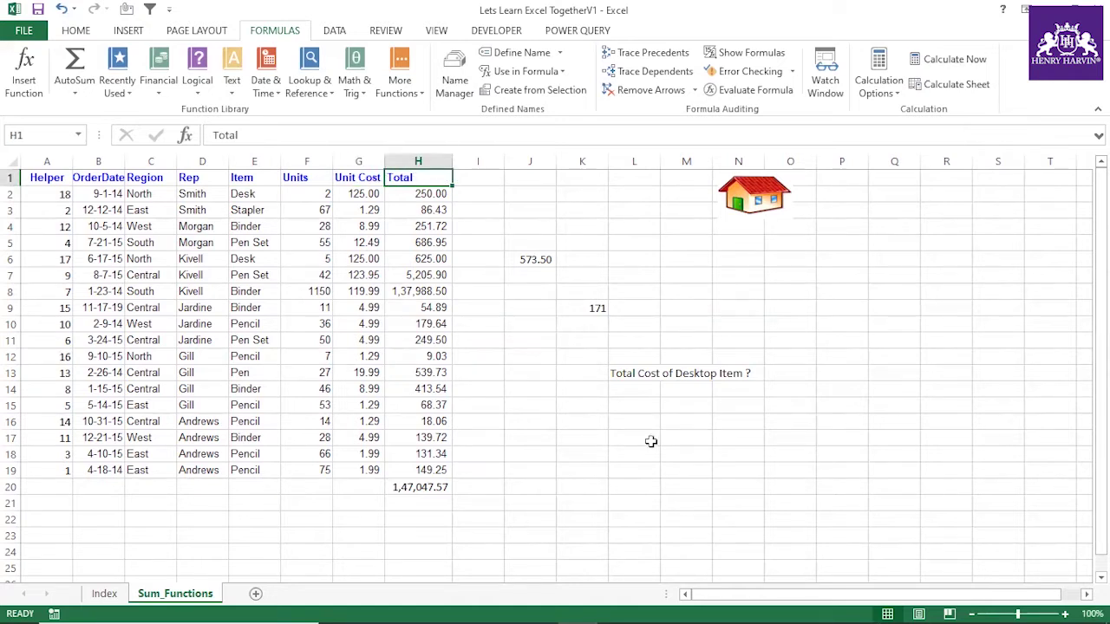
{"action": "left_click", "coordinate": [628, 406]}
{"action": "type", "text": "=Sum"}
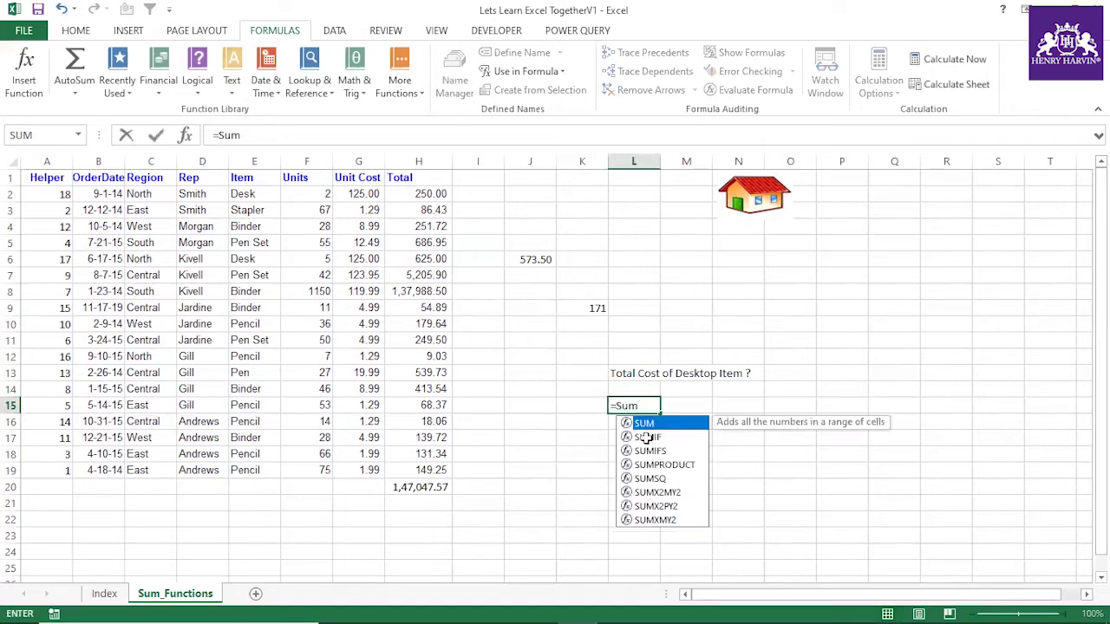
{"action": "type", "text": "if"}
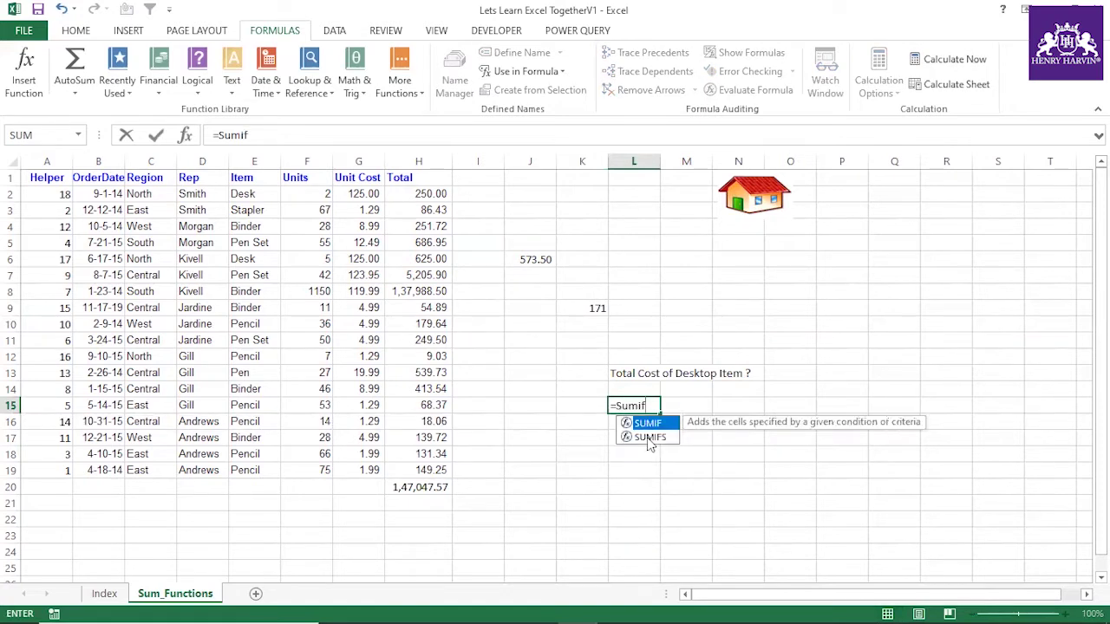
{"action": "type", "text": "("}
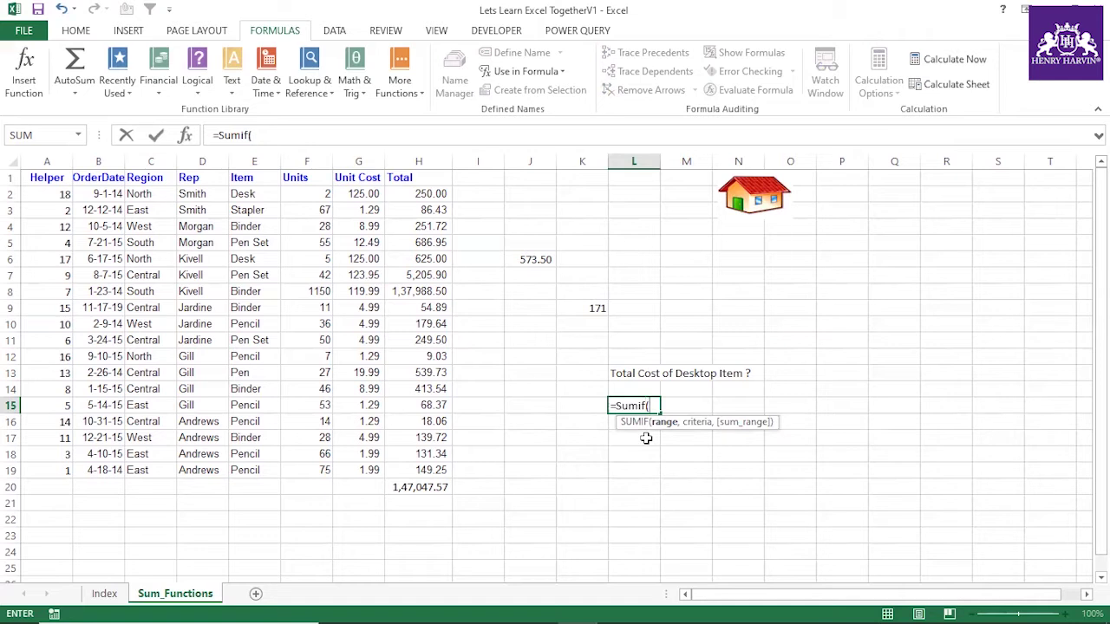
{"action": "key", "text": "Escape"}
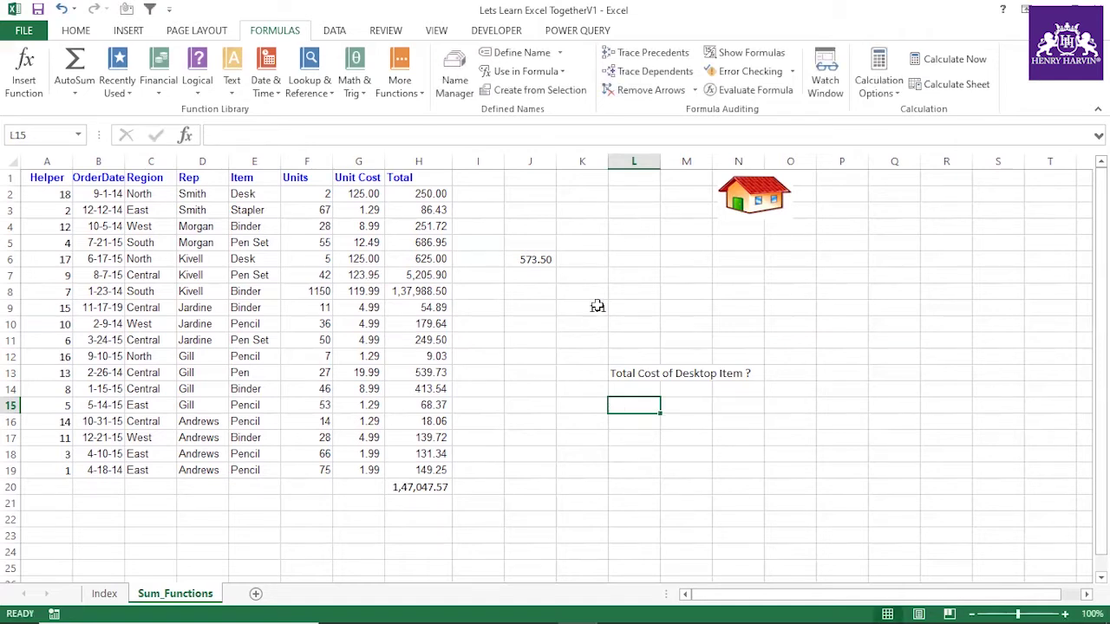
{"action": "left_click", "coordinate": [640, 341]}
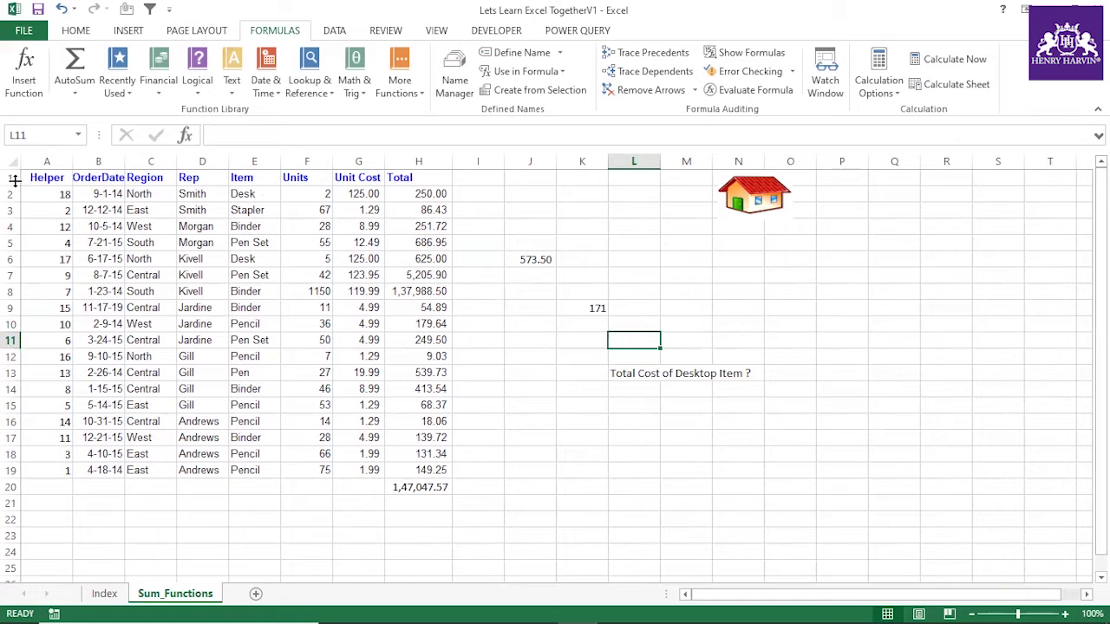
{"action": "left_click", "coordinate": [626, 391]}
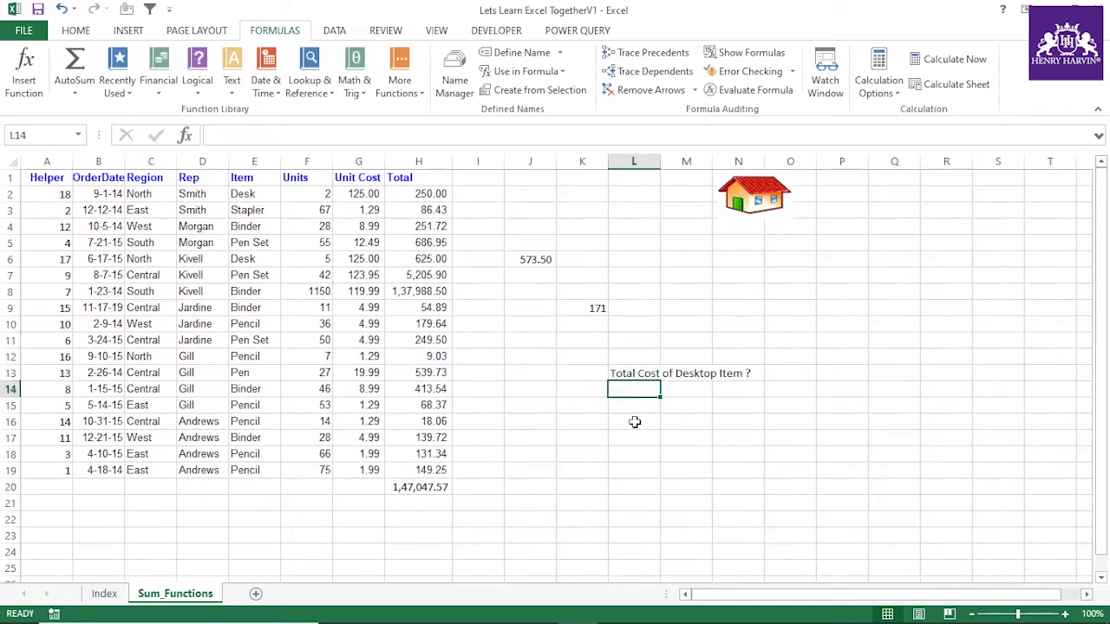
Step: Point out the order table in A1:H19 as the source data for the Desk cost question
{"action": "left_click", "coordinate": [637, 423]}
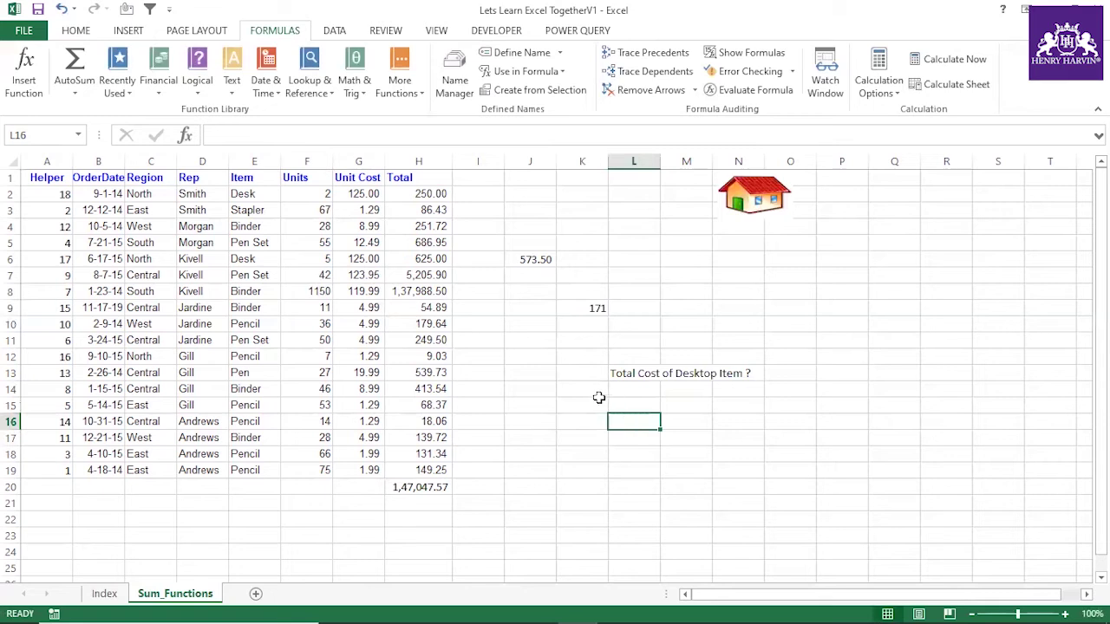
{"action": "left_click_drag", "start_coordinate": [31, 176], "coordinate": [412, 477]}
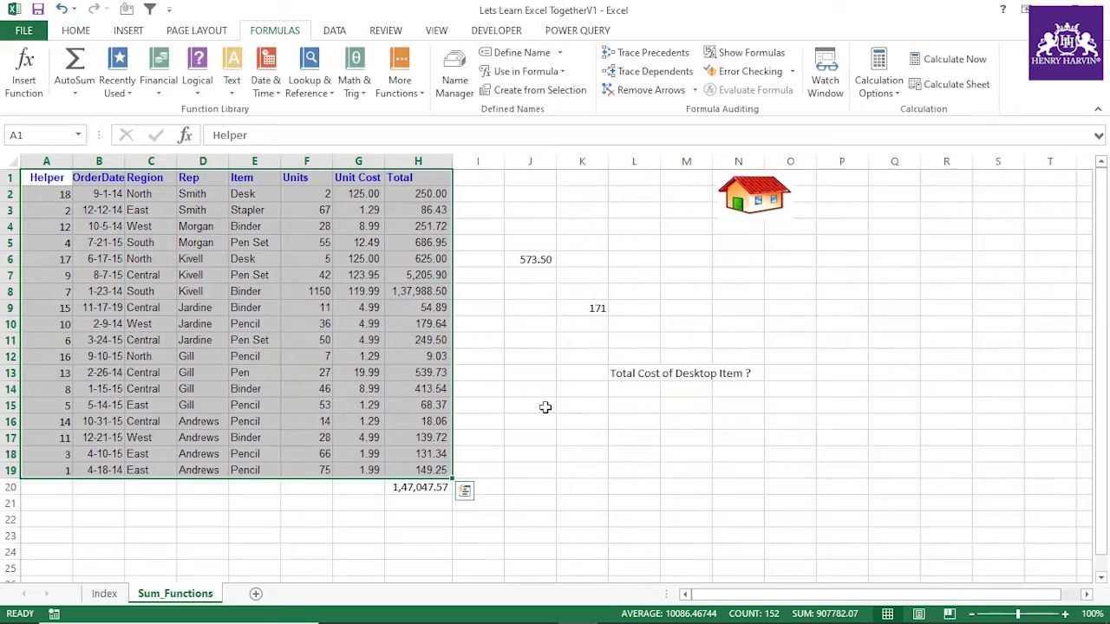
{"action": "left_click", "coordinate": [588, 404]}
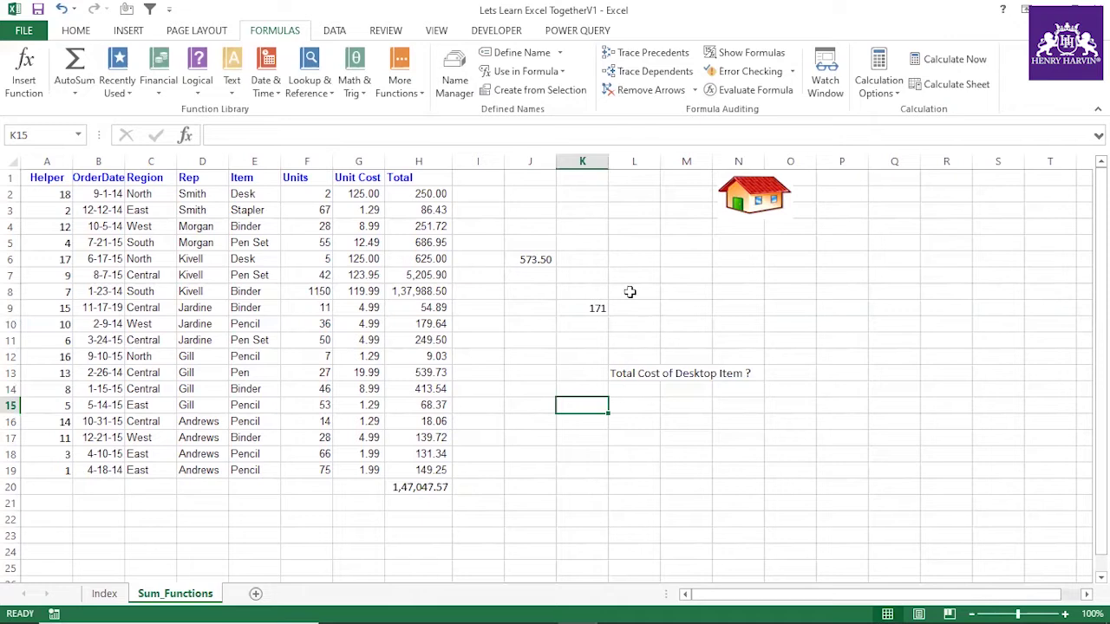
{"action": "left_click_drag", "start_coordinate": [61, 178], "coordinate": [404, 487]}
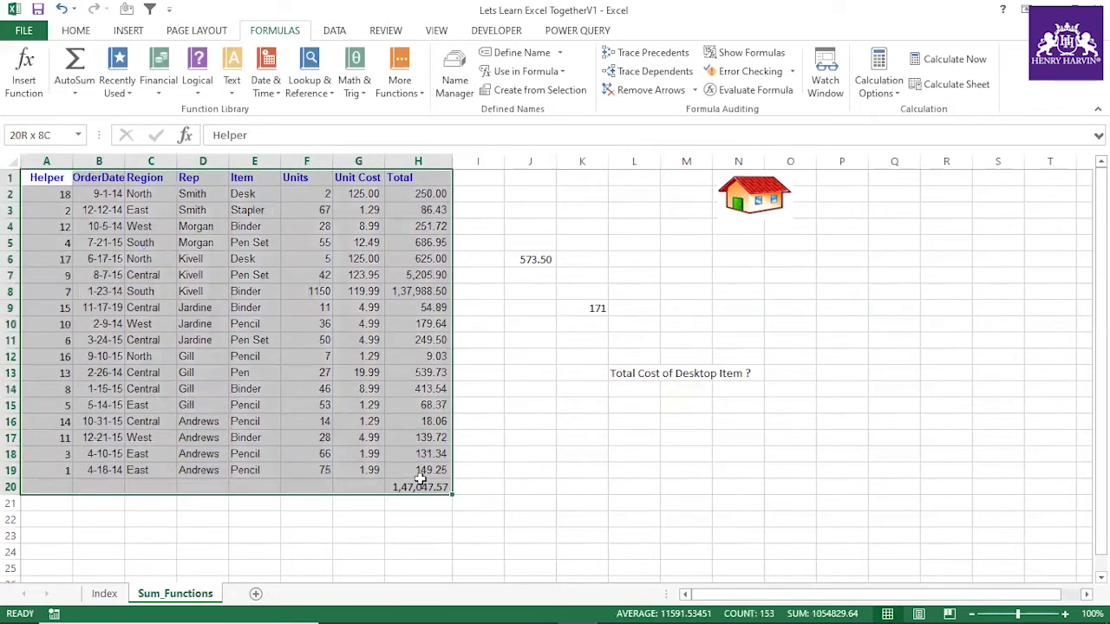
{"action": "left_click", "coordinate": [638, 433]}
Step: Enter =SUMIF(E1:E19,"Desk",H2:H19) in L15 to total the cost of the Desk item
{"action": "left_click", "coordinate": [637, 403]}
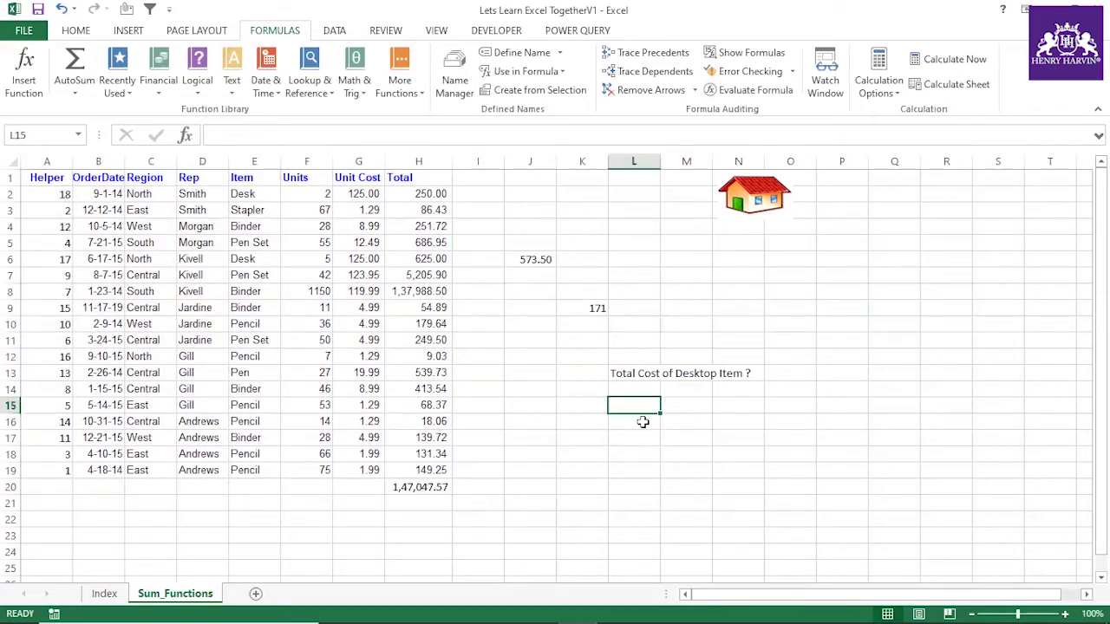
{"action": "type", "text": "=sumif"}
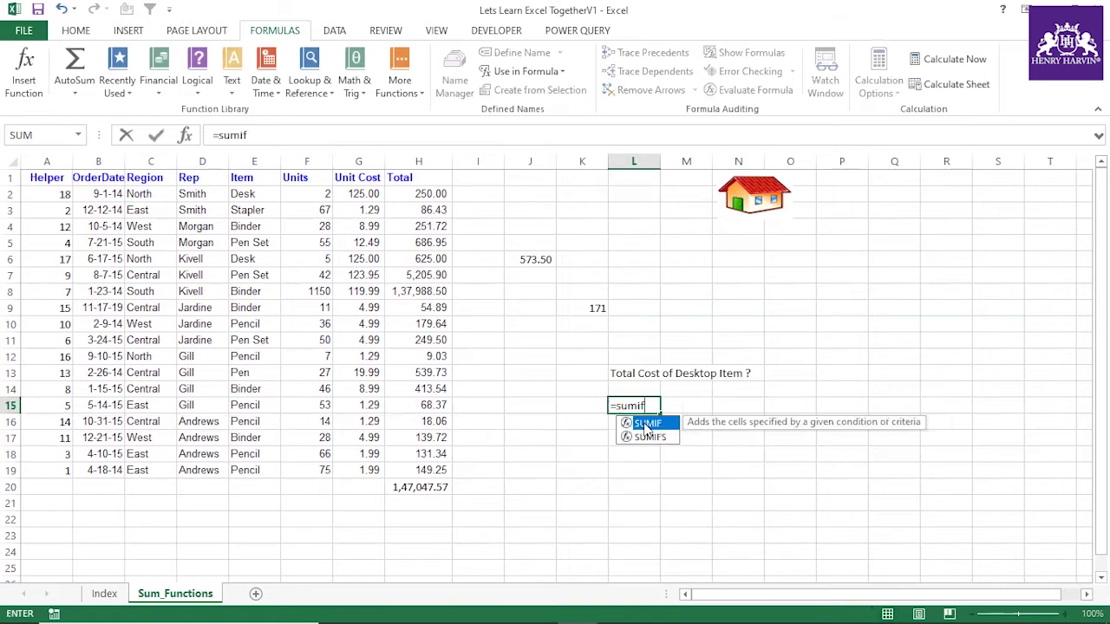
{"action": "type", "text": "("}
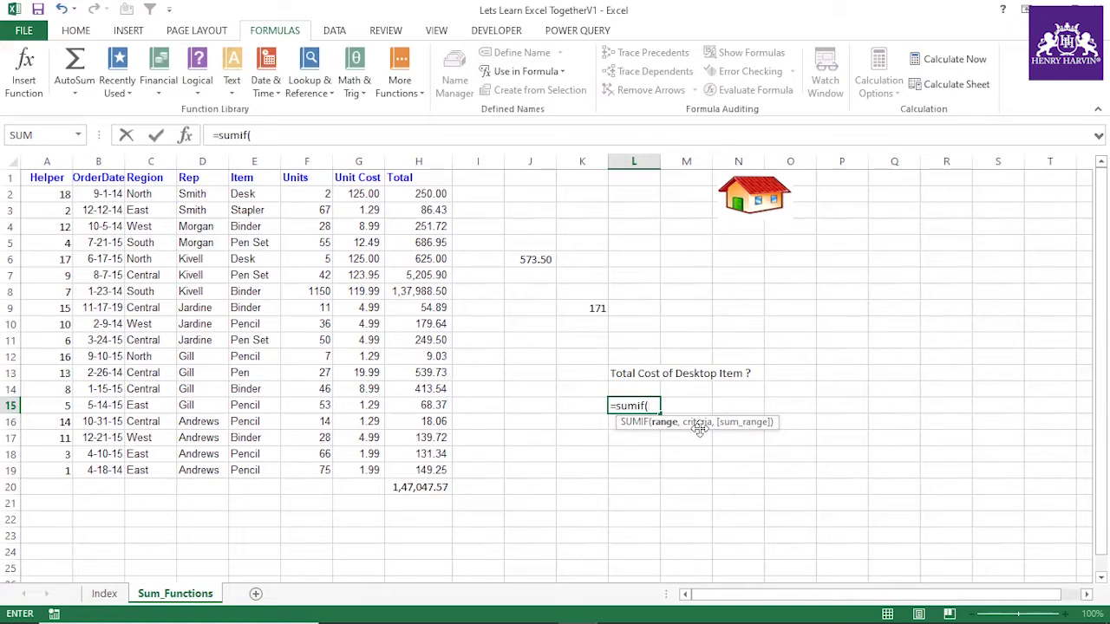
{"action": "left_click_drag", "start_coordinate": [254, 177], "coordinate": [258, 473]}
{"action": "type", "text": ",\"Desk"}
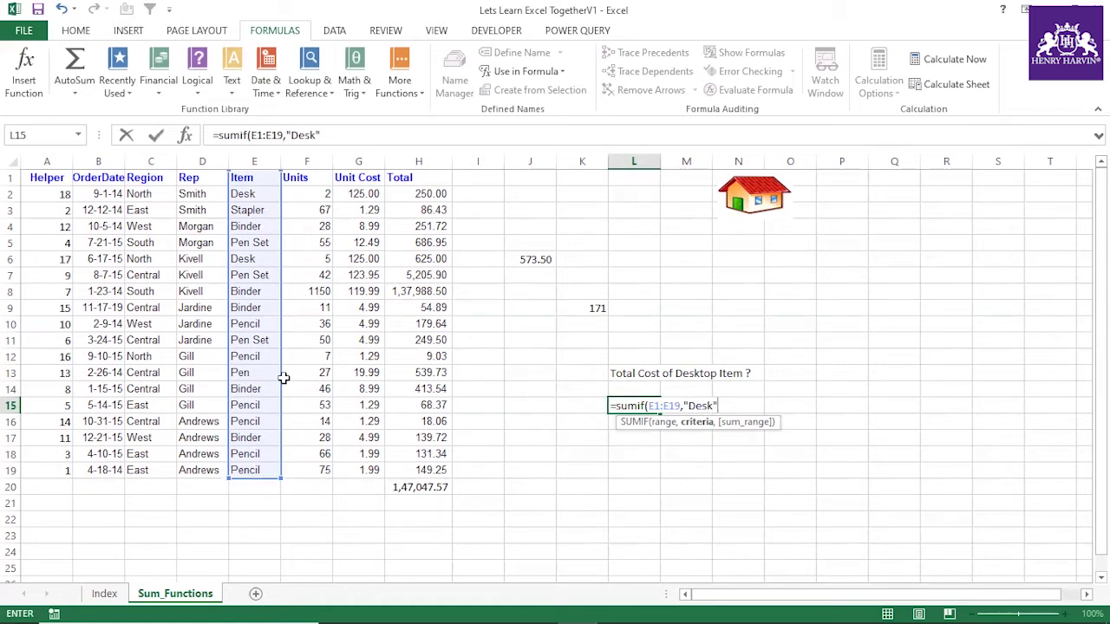
{"action": "left_click", "coordinate": [367, 134]}
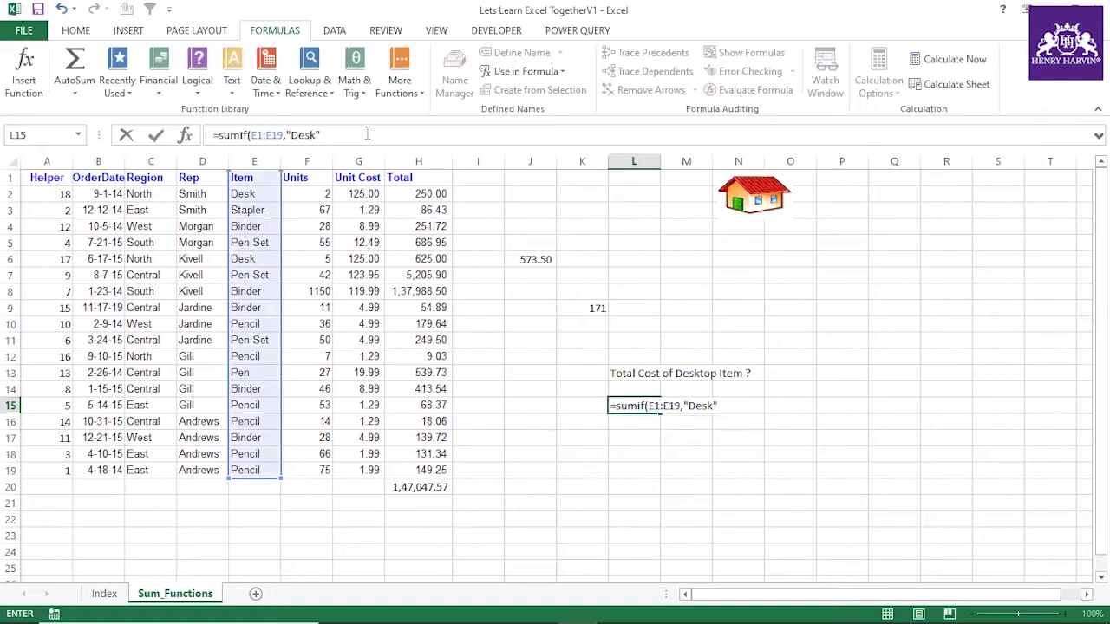
{"action": "type", "text": ","}
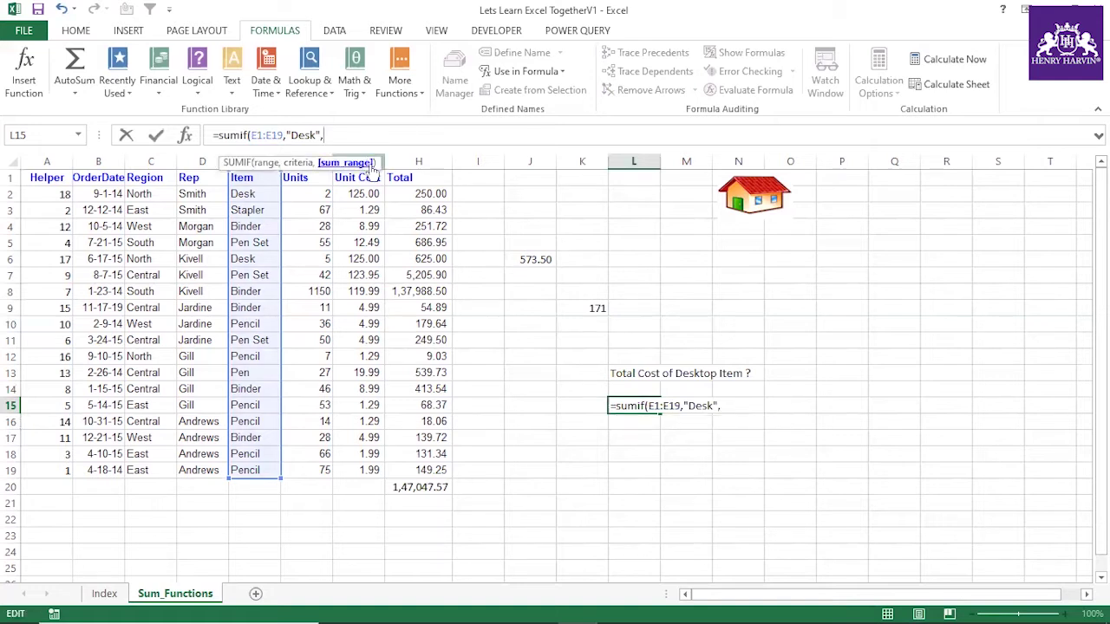
{"action": "left_click_drag", "start_coordinate": [313, 163], "coordinate": [776, 43]}
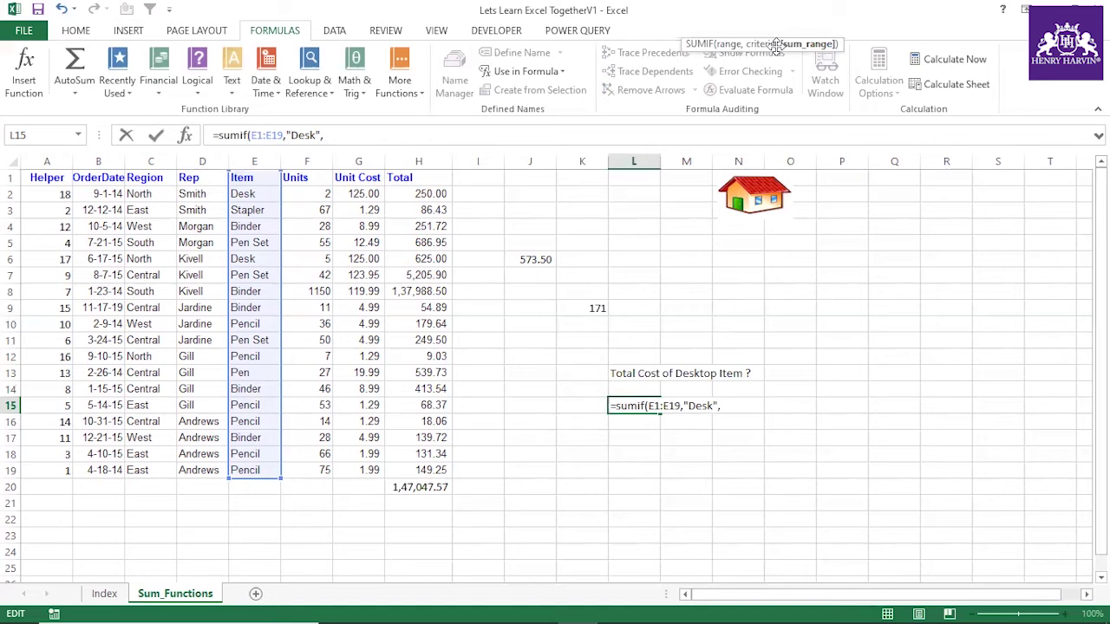
{"action": "left_click_drag", "start_coordinate": [414, 194], "coordinate": [436, 471]}
{"action": "type", "text": ")"}
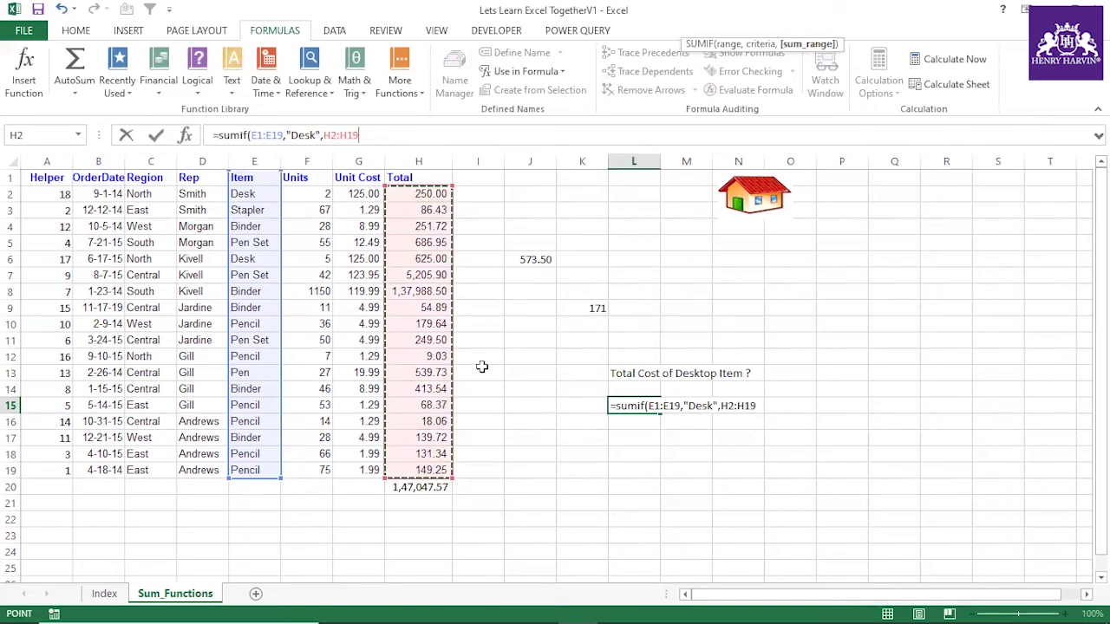
{"action": "key", "text": "Return"}
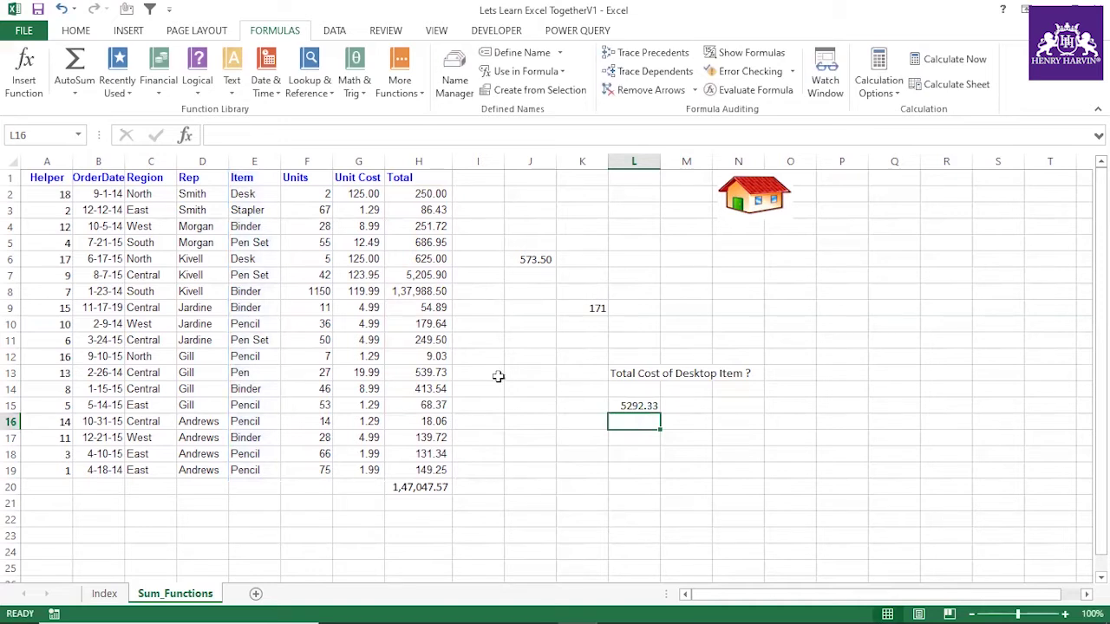
Step: Correct the question in L13 to read "Total Cost of Desk Item ?"
{"action": "left_click", "coordinate": [652, 373]}
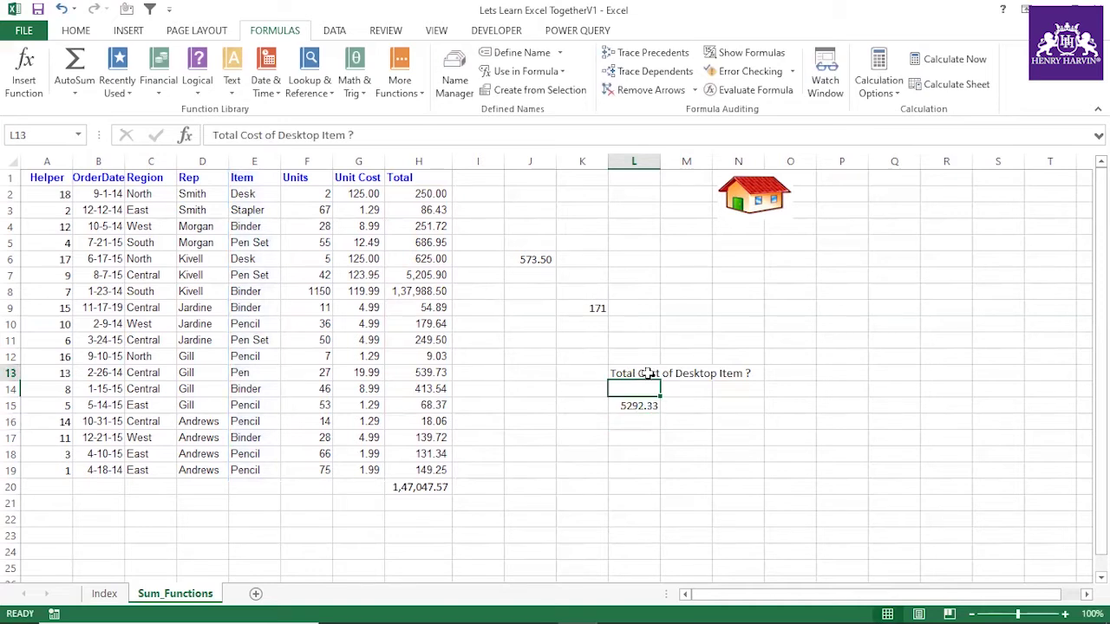
{"action": "left_click", "coordinate": [321, 136]}
{"action": "key", "text": "BackSpace"}
{"action": "key", "text": "BackSpace"}
{"action": "key", "text": "BackSpace"}
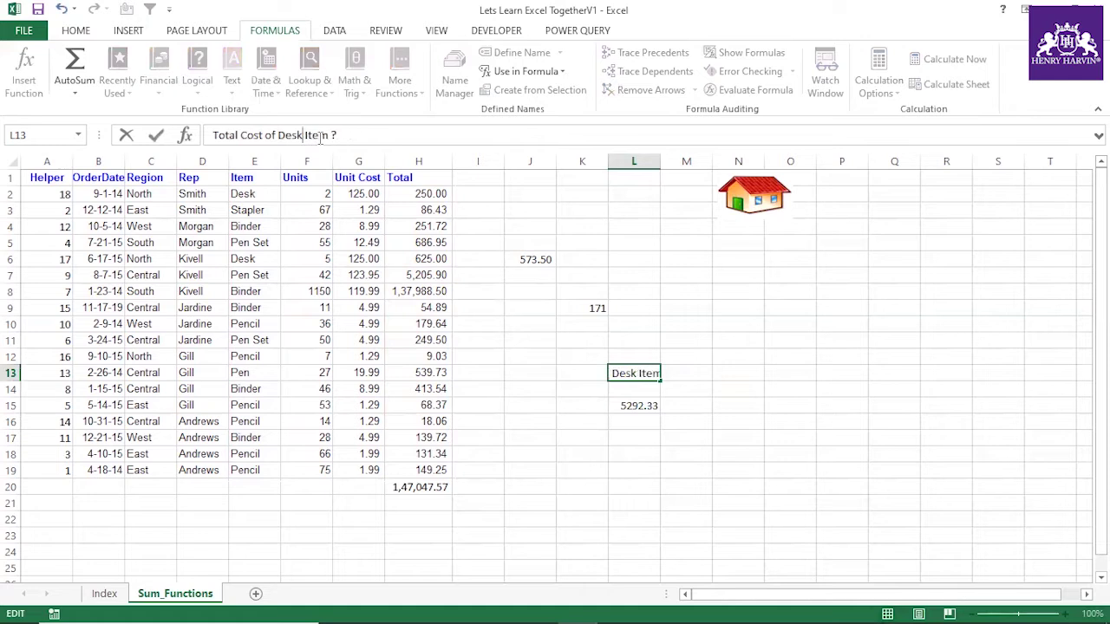
{"action": "key", "text": "Return"}
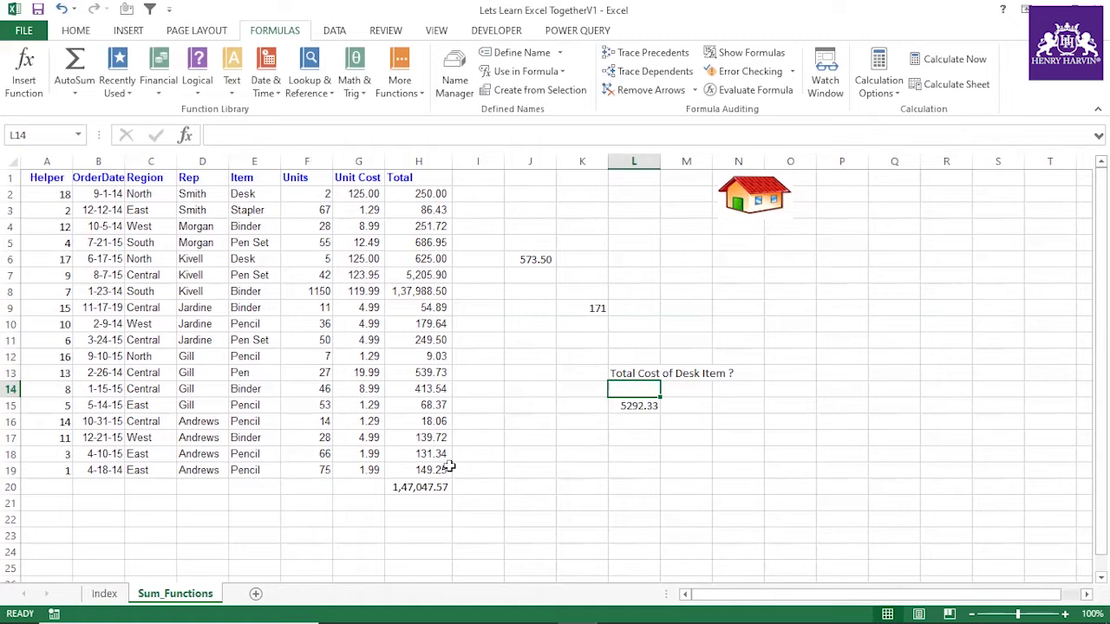
{"action": "left_click", "coordinate": [98, 177]}
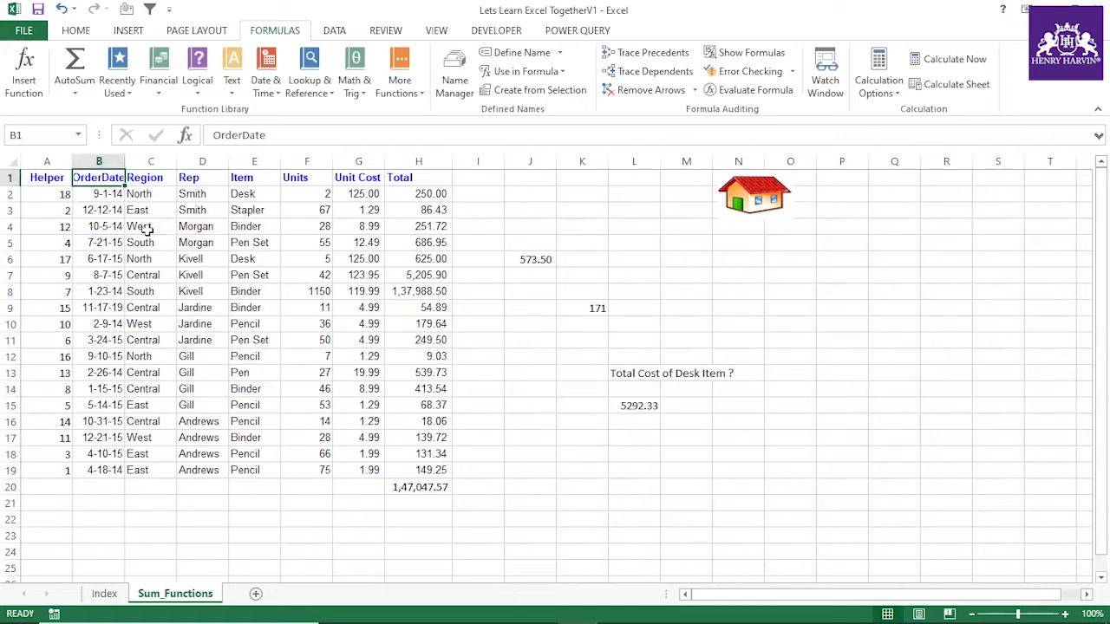
{"action": "type", "text": "L"}
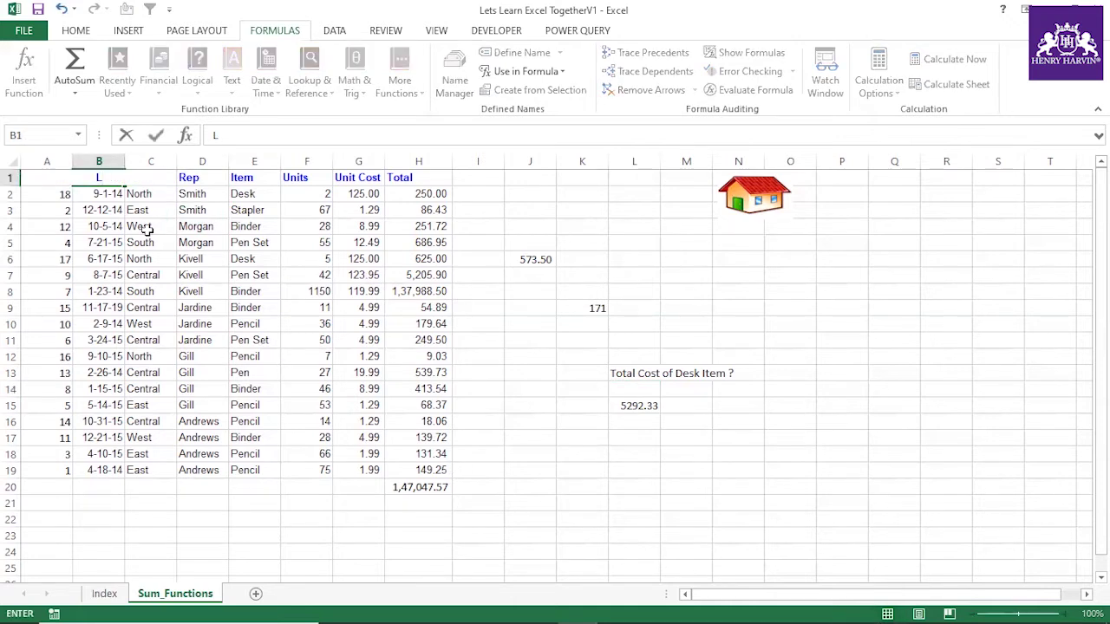
{"action": "key", "text": "Escape"}
Step: Turn on filters for the order table and filter the Item column to show only Desk
{"action": "left_click", "coordinate": [144, 258]}
{"action": "key", "text": "ctrl+Home"}
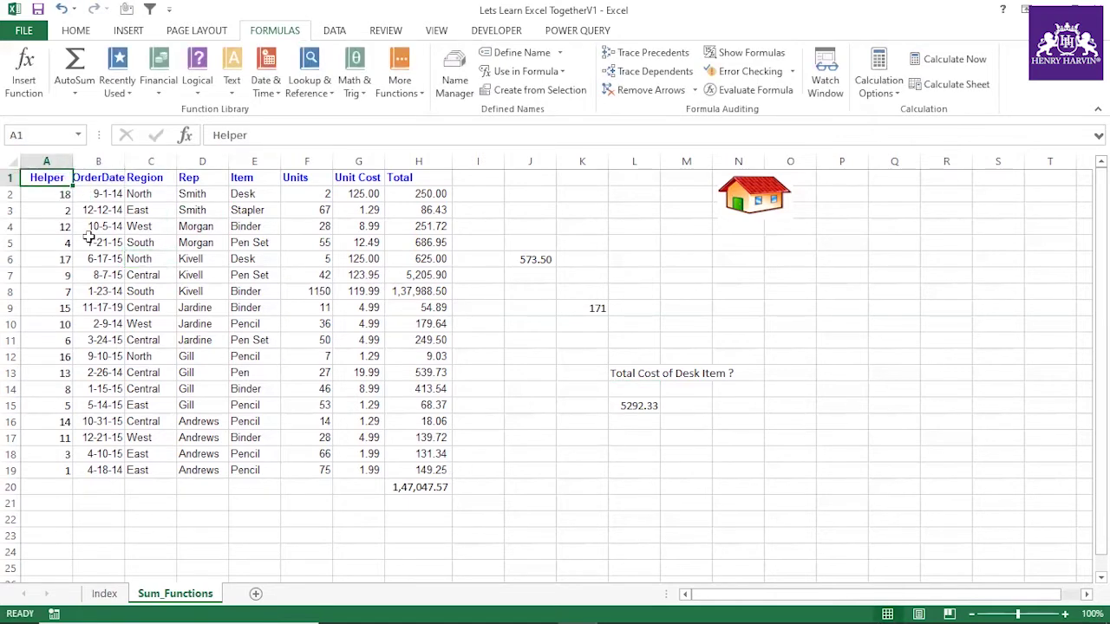
{"action": "key", "text": "ctrl+shift+l"}
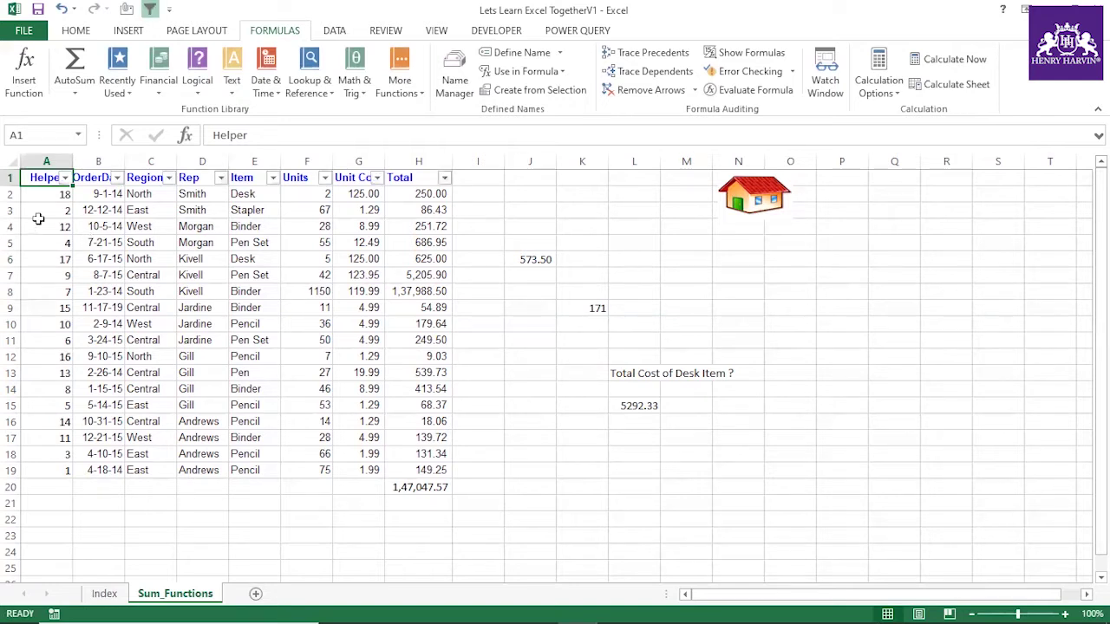
{"action": "left_click", "coordinate": [273, 176]}
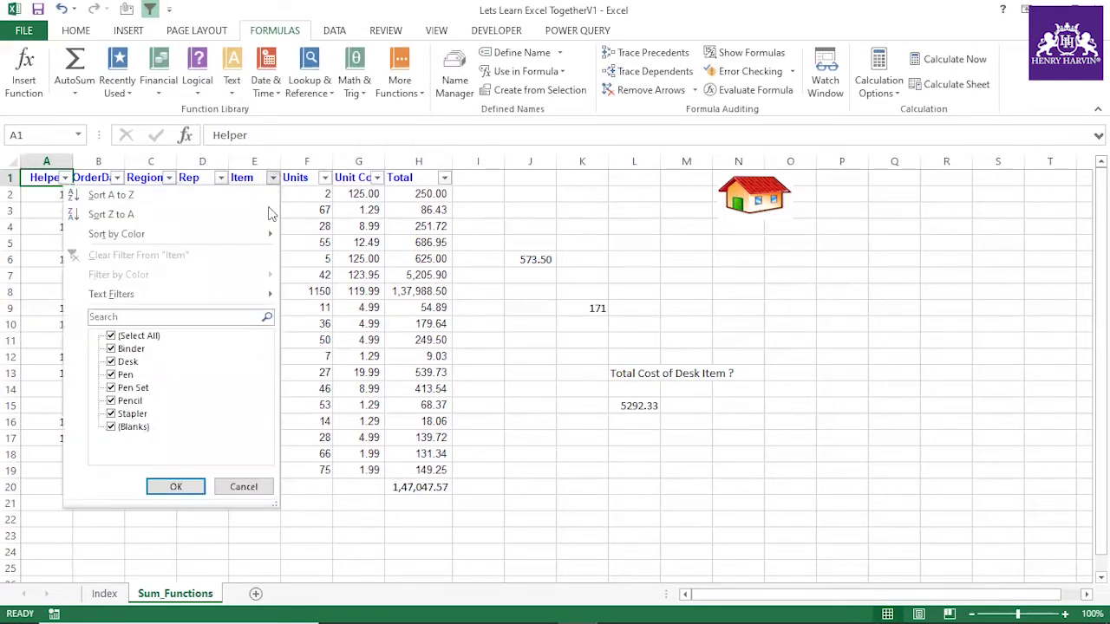
{"action": "left_click", "coordinate": [119, 336]}
{"action": "left_click", "coordinate": [128, 362]}
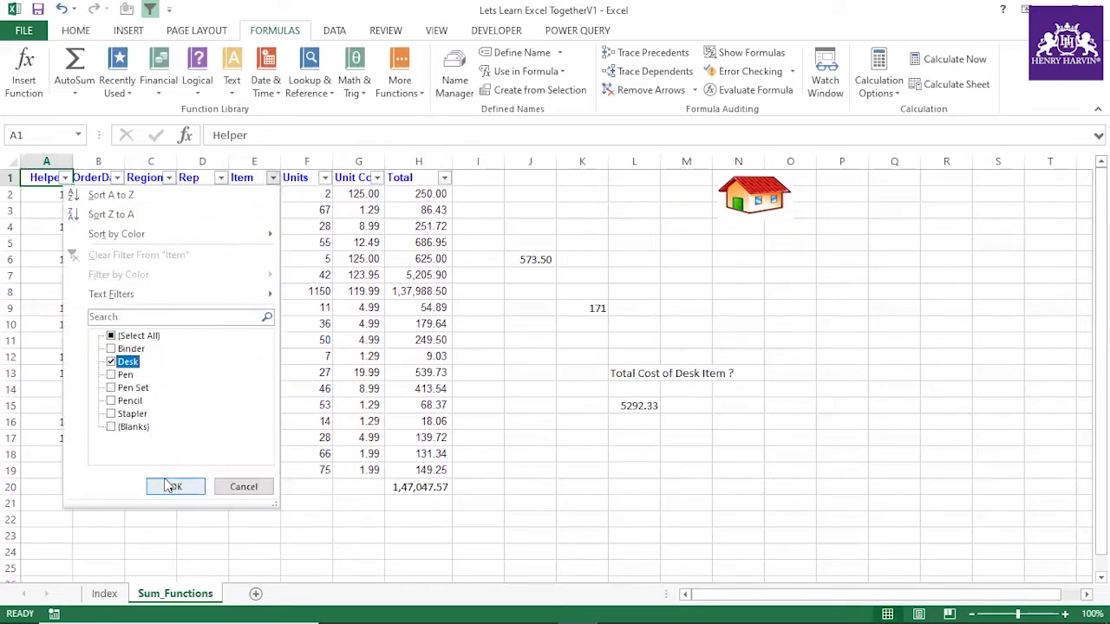
{"action": "left_click", "coordinate": [175, 486]}
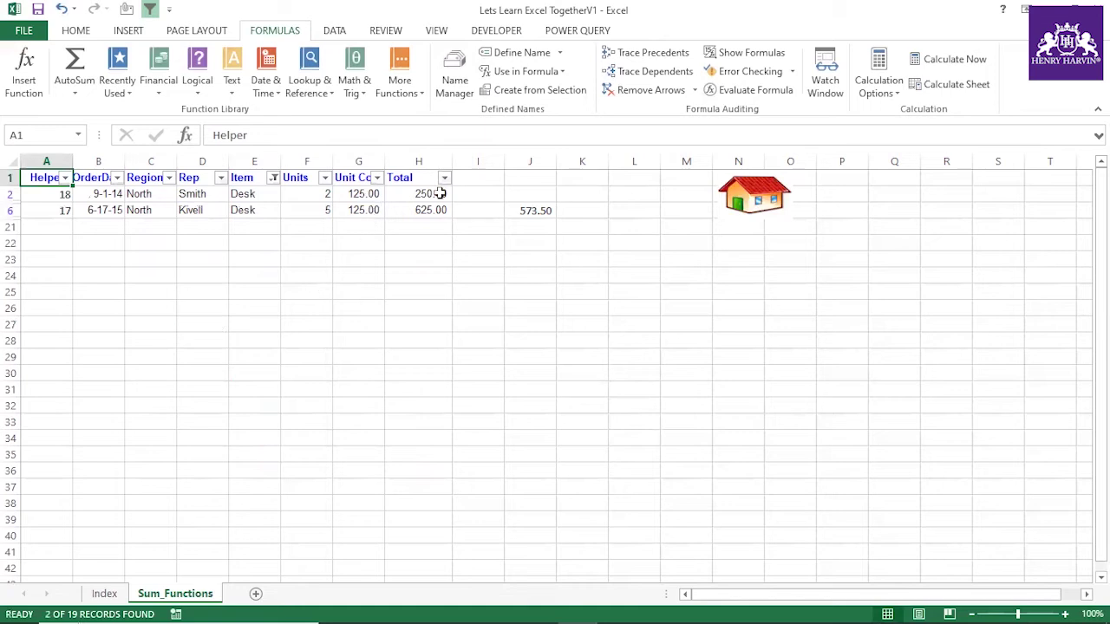
Step: Check the sum of the filtered Desk values in the Total column and remove the filters from the table
{"action": "left_click_drag", "start_coordinate": [440, 194], "coordinate": [439, 209]}
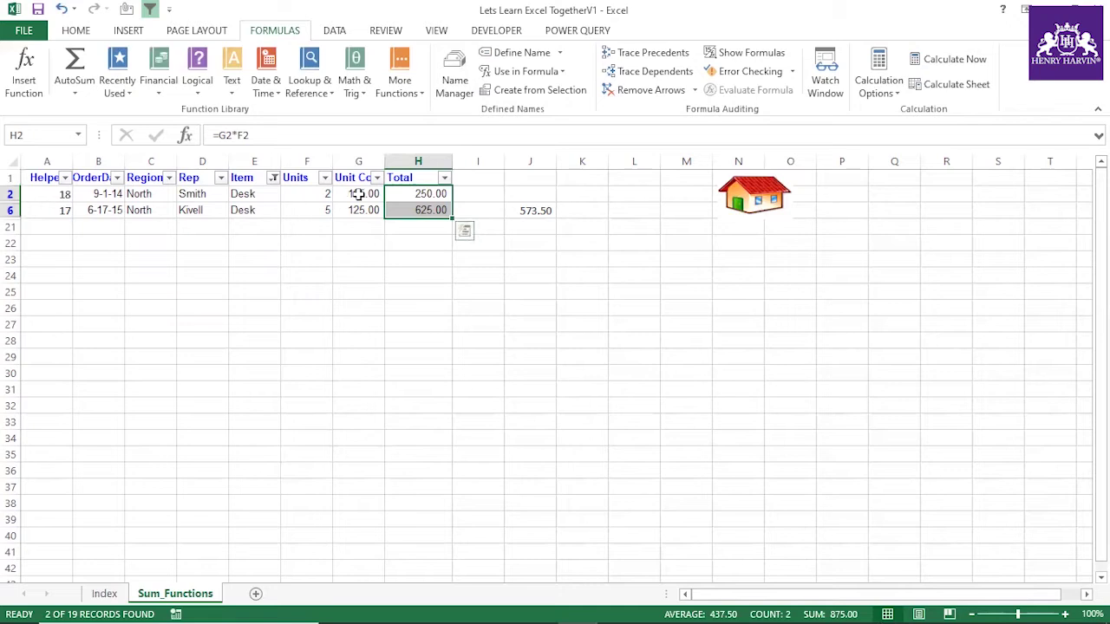
{"action": "left_click", "coordinate": [413, 178]}
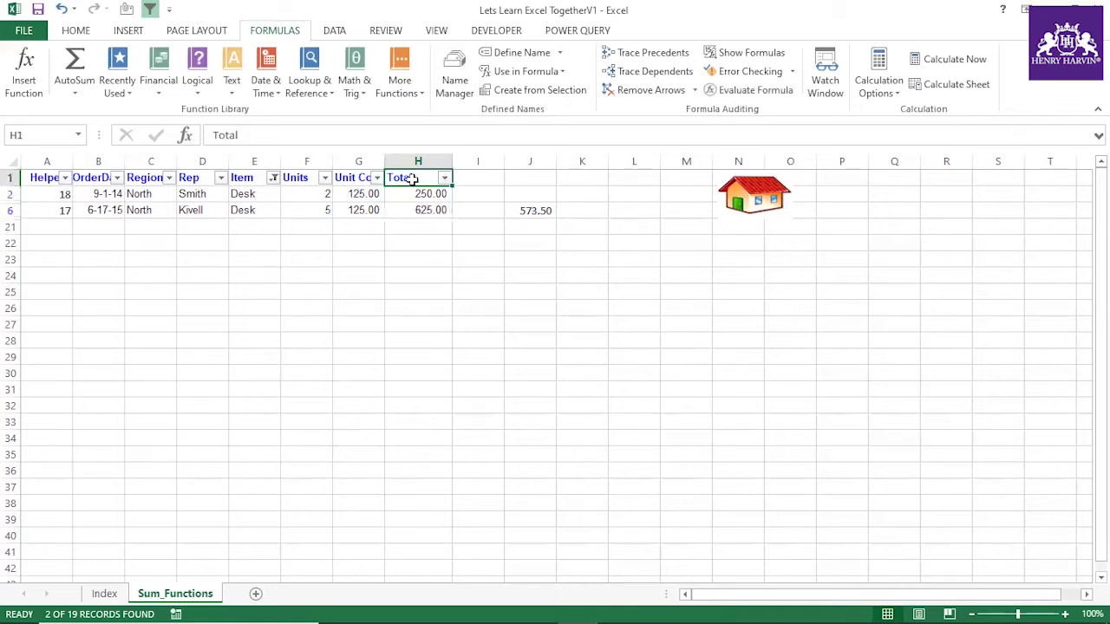
{"action": "key", "text": "ctrl+shift+l"}
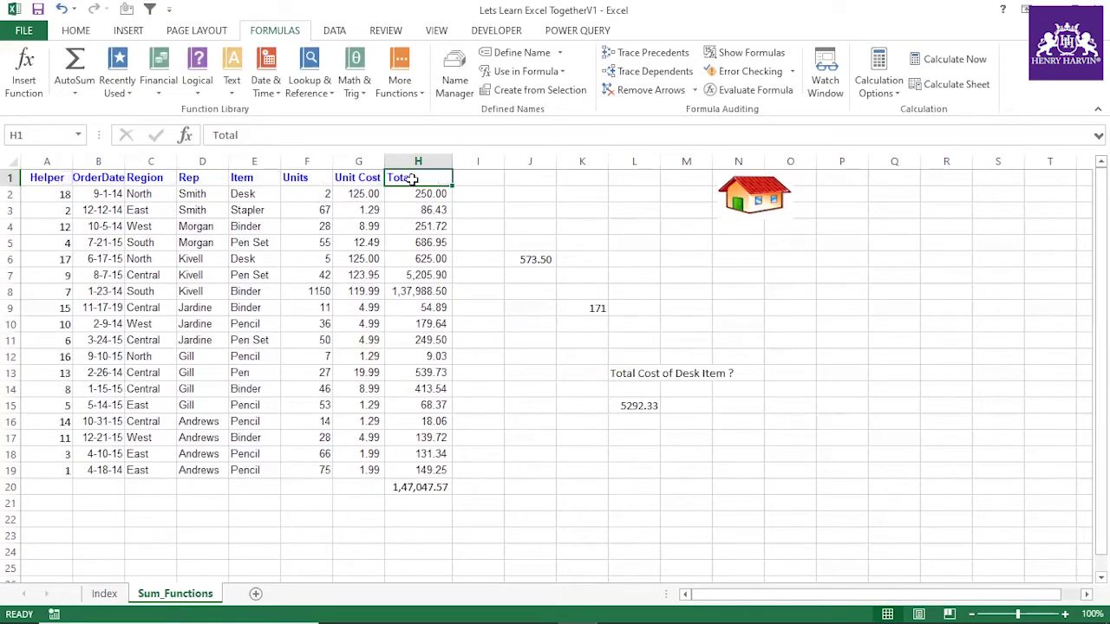
Step: Review the range, criteria and sum_range arguments of the SUMIF formula in L15, leaving it as entered
{"action": "left_click", "coordinate": [639, 406]}
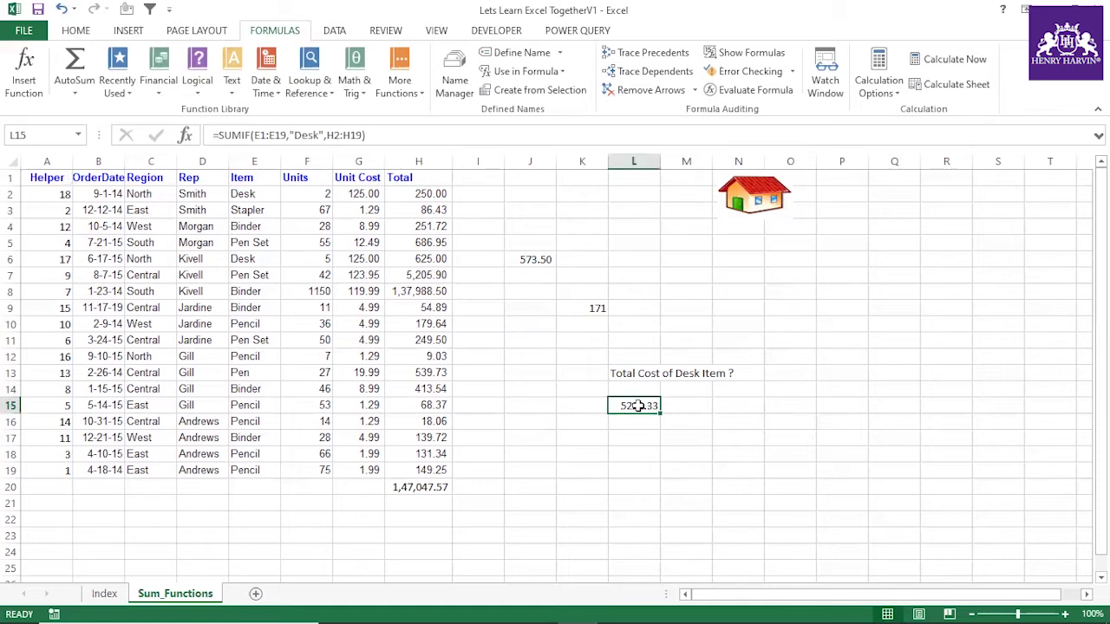
{"action": "left_click", "coordinate": [270, 139]}
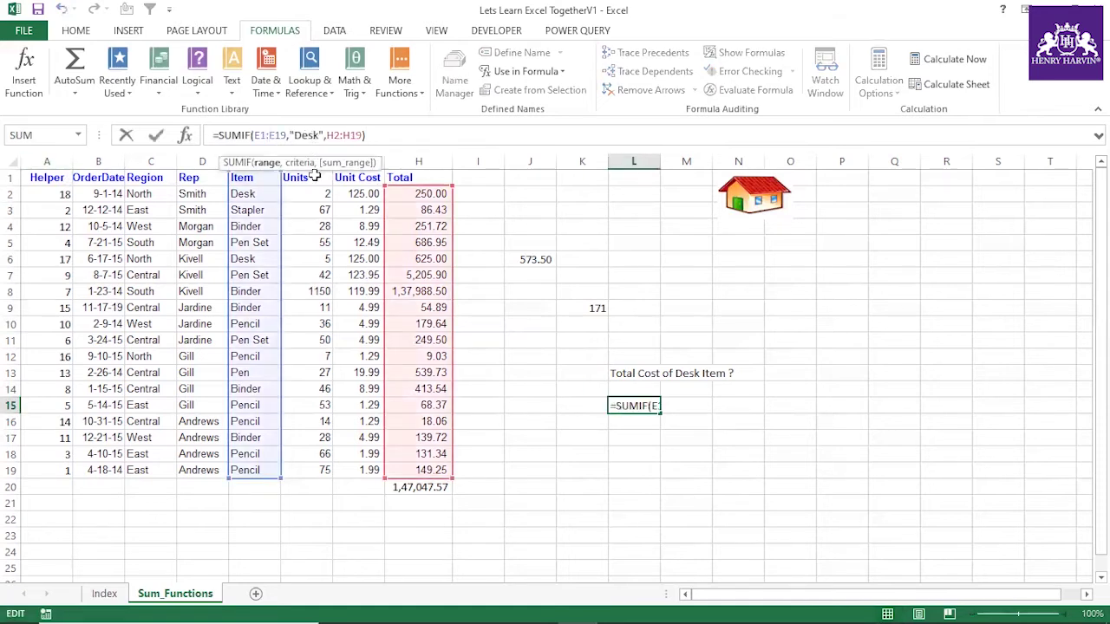
{"action": "left_click_drag", "start_coordinate": [314, 165], "coordinate": [638, 143]}
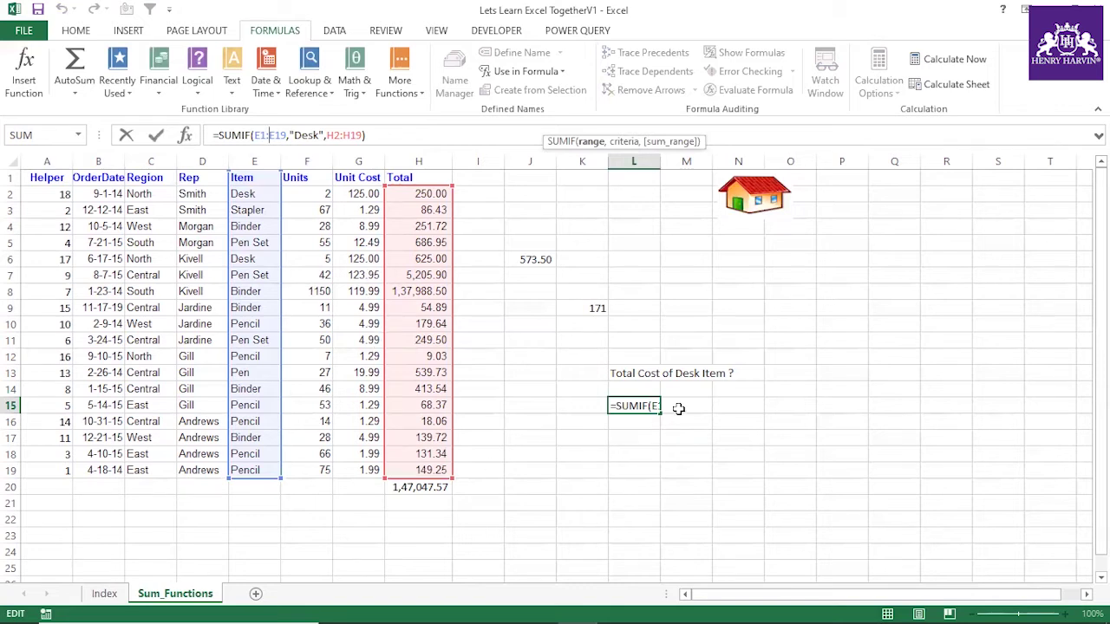
{"action": "key", "text": "ctrl+Return"}
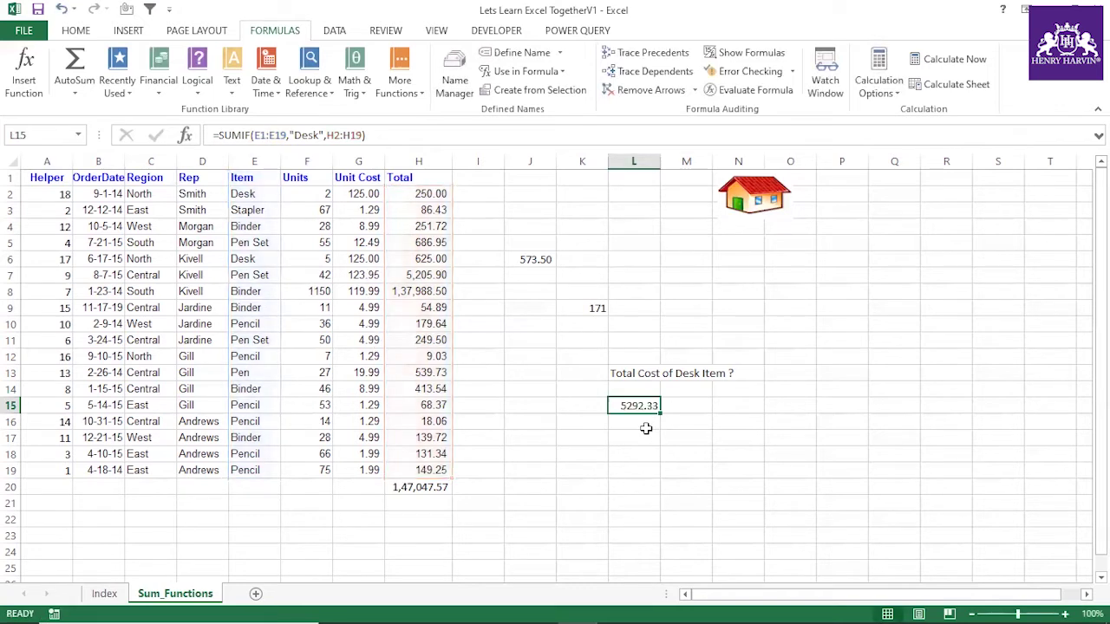
Step: Replace the formulas in the Total column H2:H19 with their values using Paste Special Values
{"action": "left_click_drag", "start_coordinate": [404, 195], "coordinate": [425, 470]}
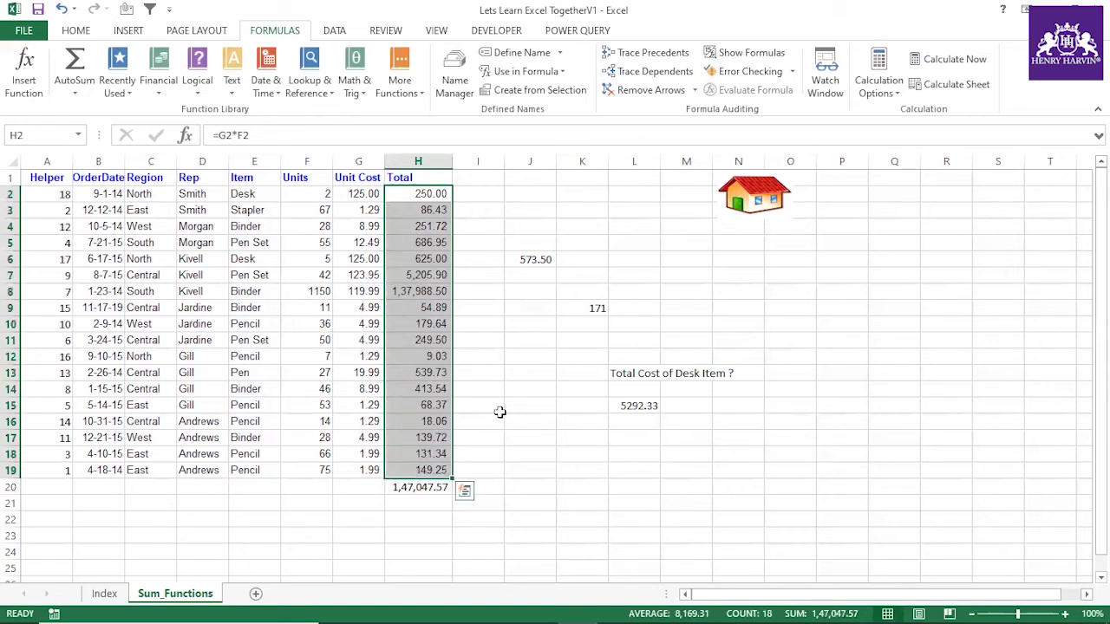
{"action": "key", "text": "ctrl+c"}
{"action": "key", "text": "ctrl+alt+v"}
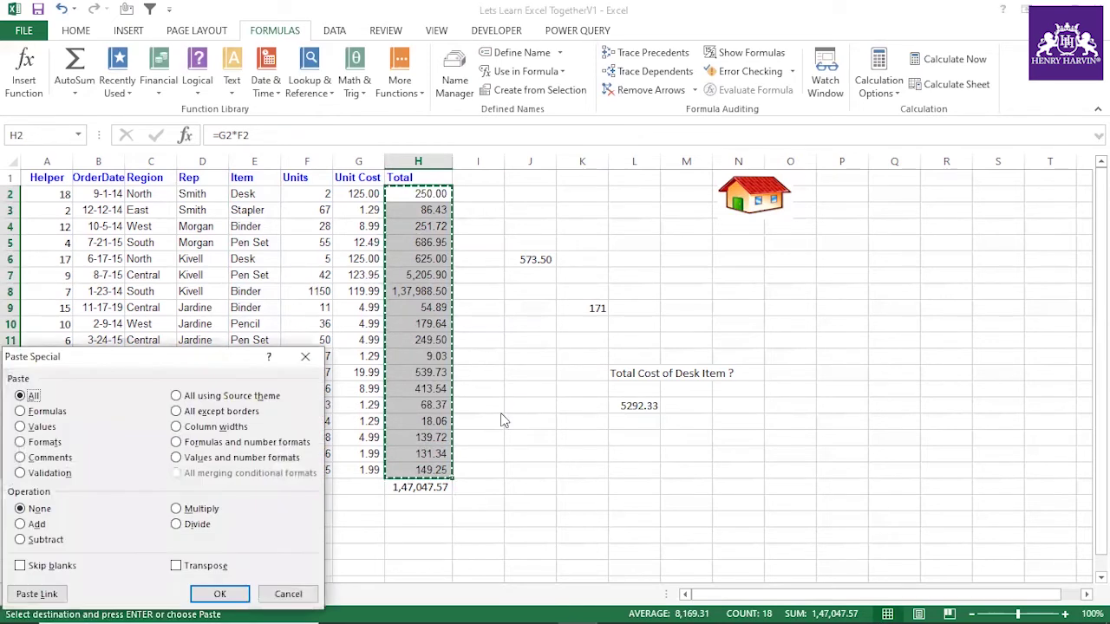
{"action": "key", "text": "v"}
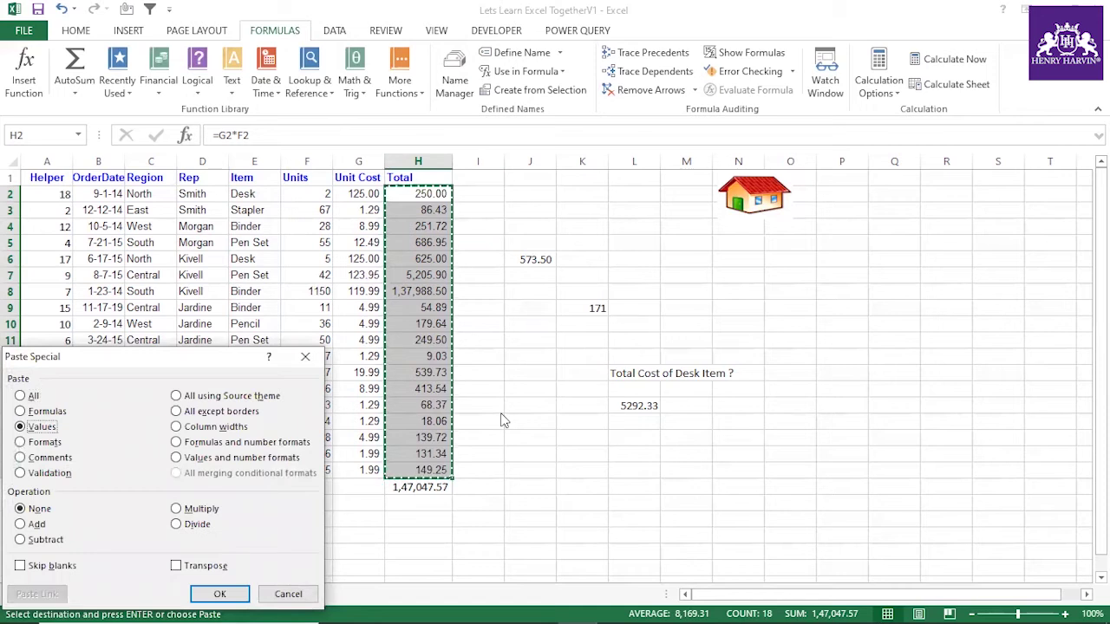
{"action": "key", "text": "Return"}
{"action": "left_click", "coordinate": [534, 436]}
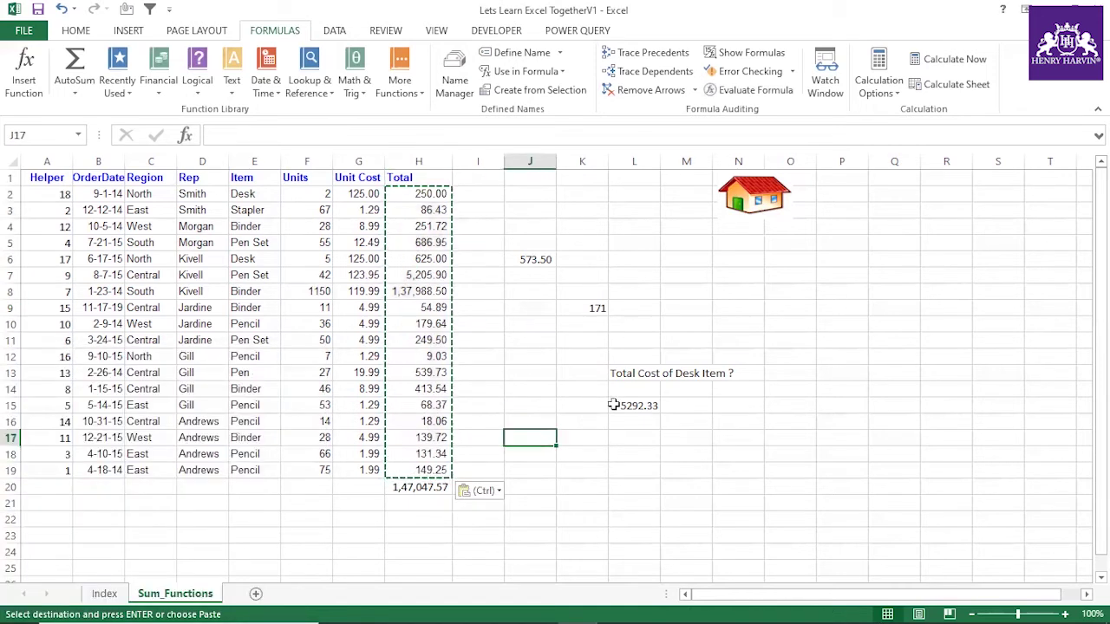
Step: Correct the range argument of the SUMIF formula in L15 to E2:E19 so it aligns with sum_range H2:H19
{"action": "left_click", "coordinate": [613, 405]}
{"action": "key", "text": "Escape"}
{"action": "left_click", "coordinate": [370, 143]}
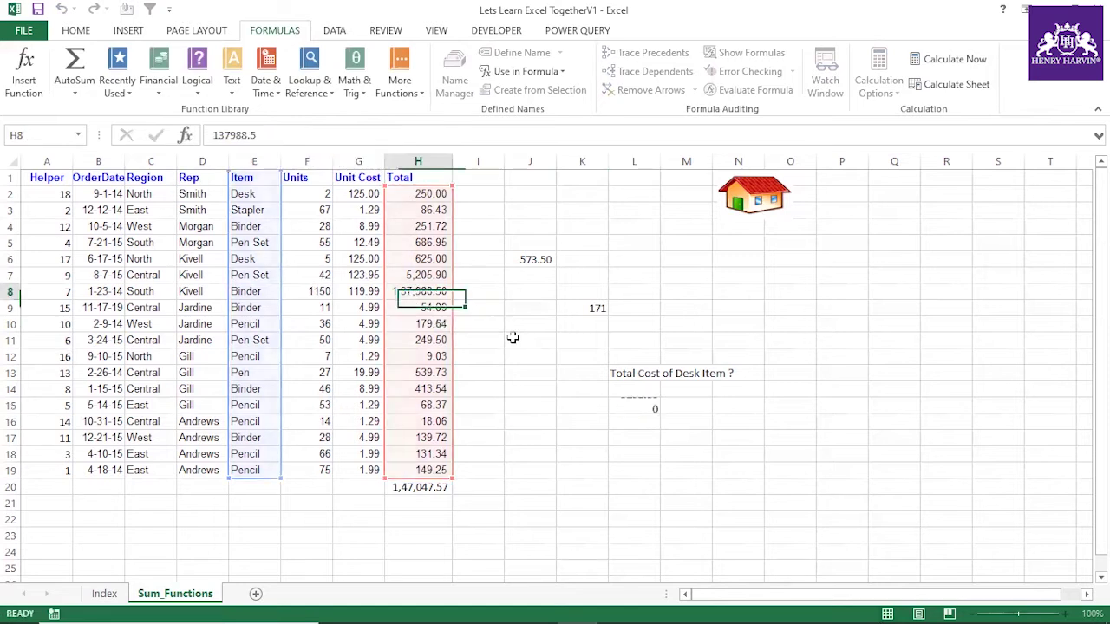
{"action": "left_click", "coordinate": [640, 407]}
{"action": "left_click", "coordinate": [895, 95]}
{"action": "left_click", "coordinate": [633, 414]}
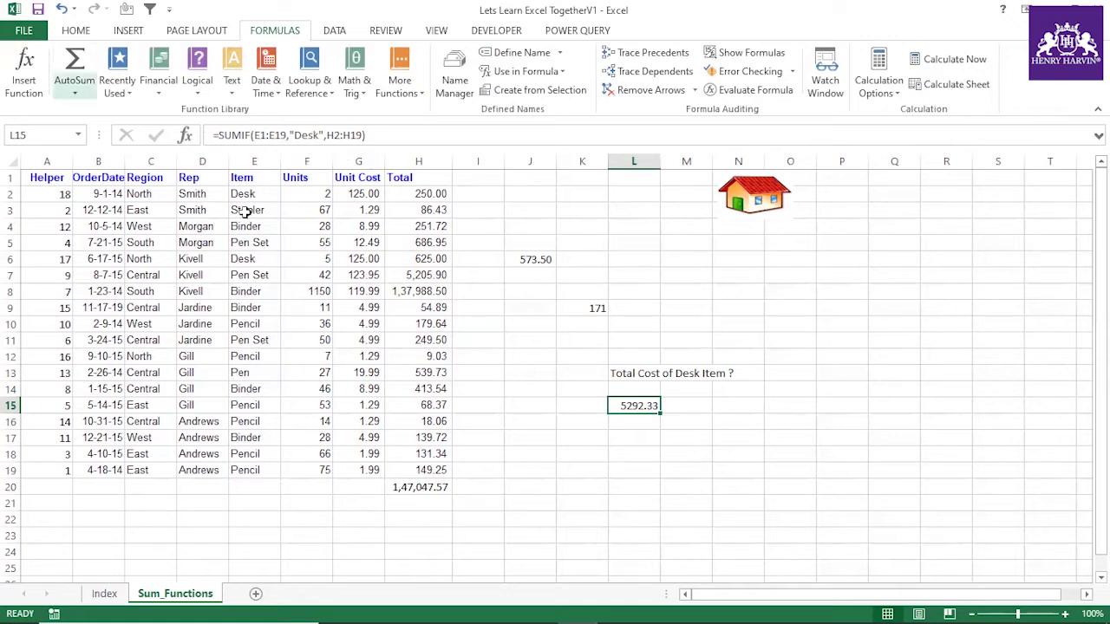
{"action": "left_click", "coordinate": [265, 134]}
{"action": "key", "text": "BackSpace"}
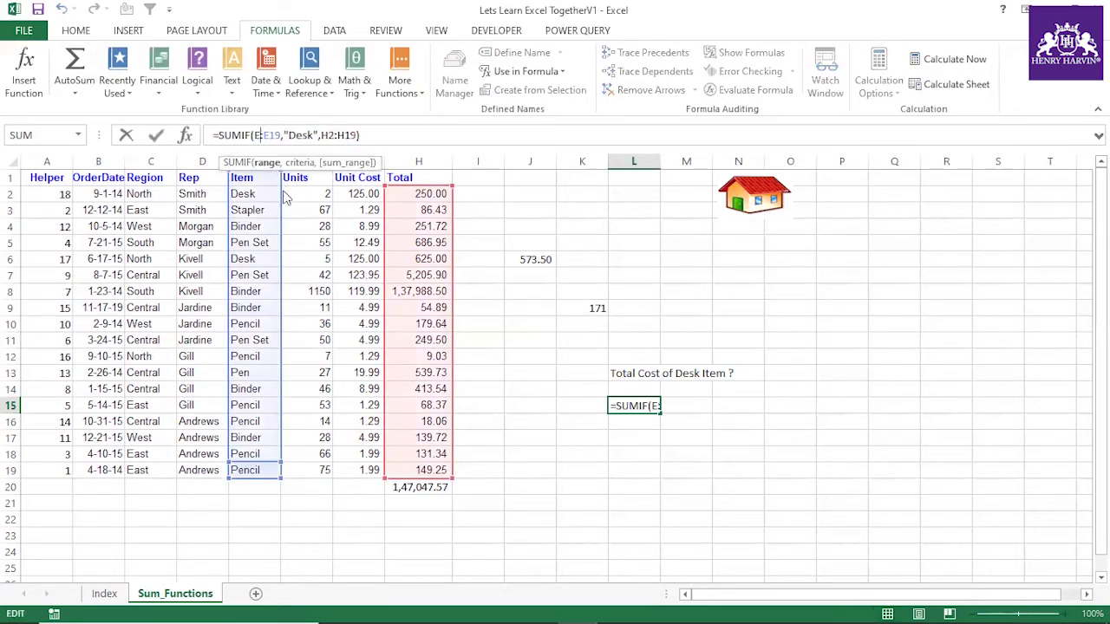
{"action": "type", "text": "2"}
{"action": "key", "text": "Return"}
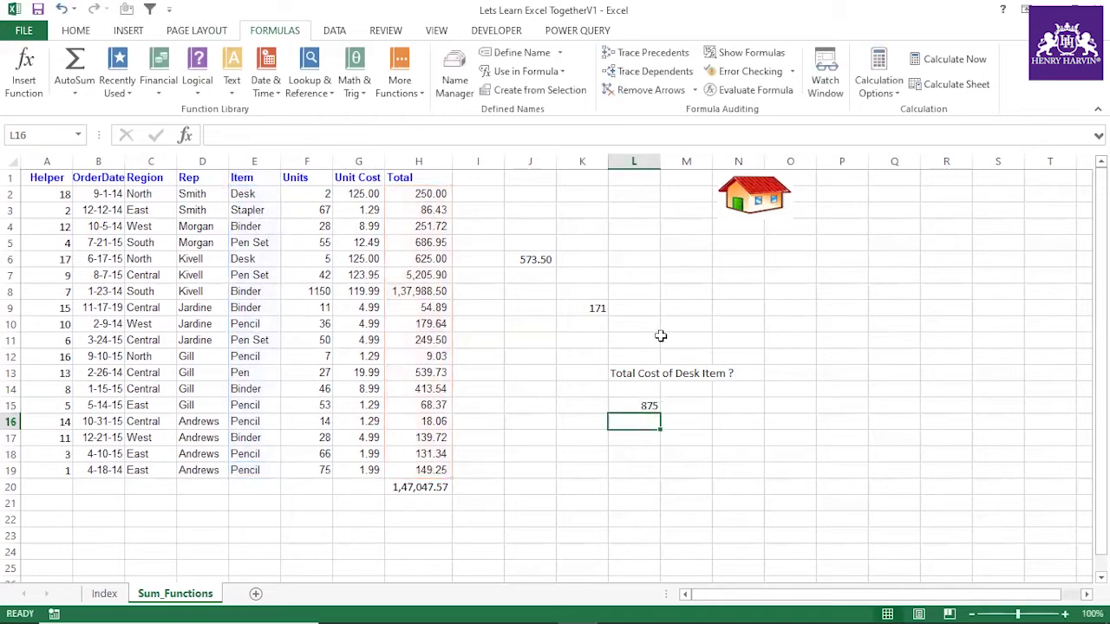
{"action": "left_click", "coordinate": [638, 403]}
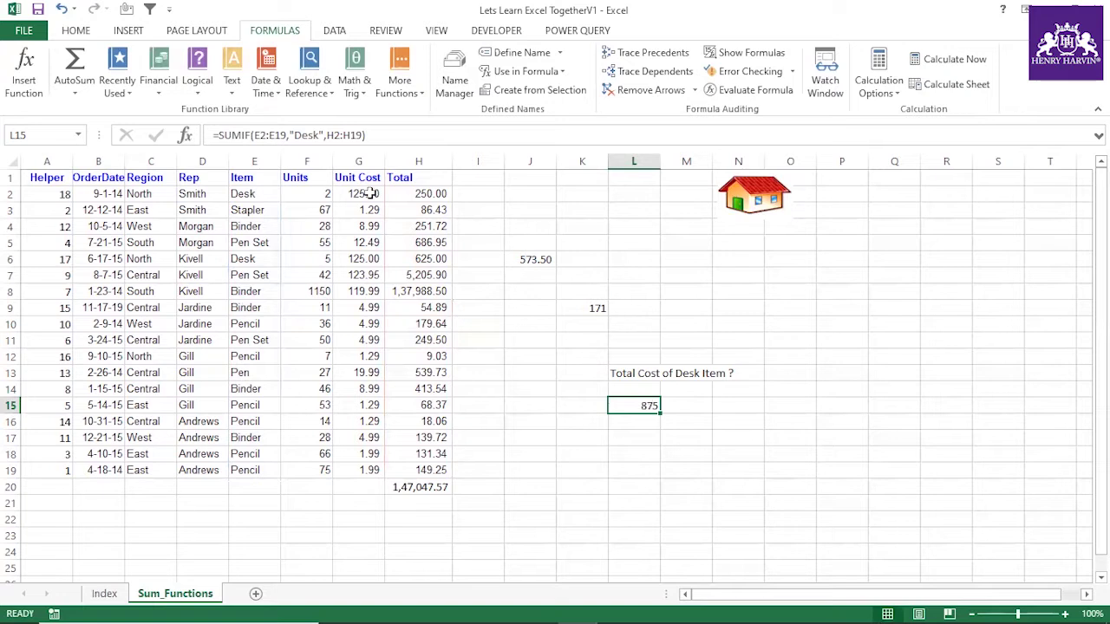
Step: Turn on filters for the order table and show only the Desk rows in the Item column
{"action": "left_click", "coordinate": [65, 179]}
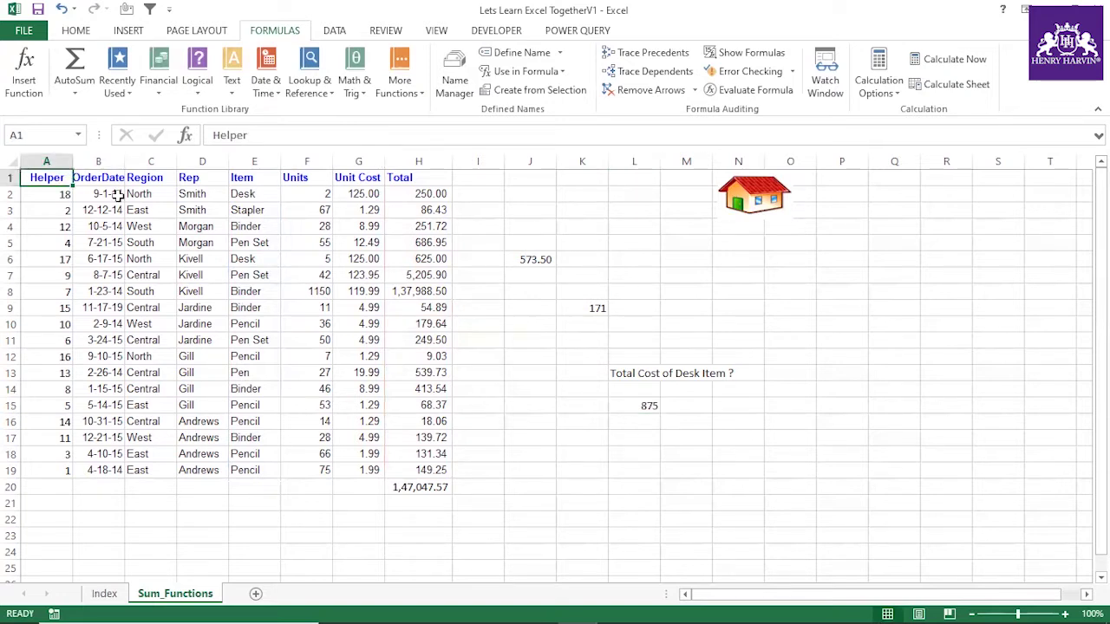
{"action": "key", "text": "ctrl+shift+l"}
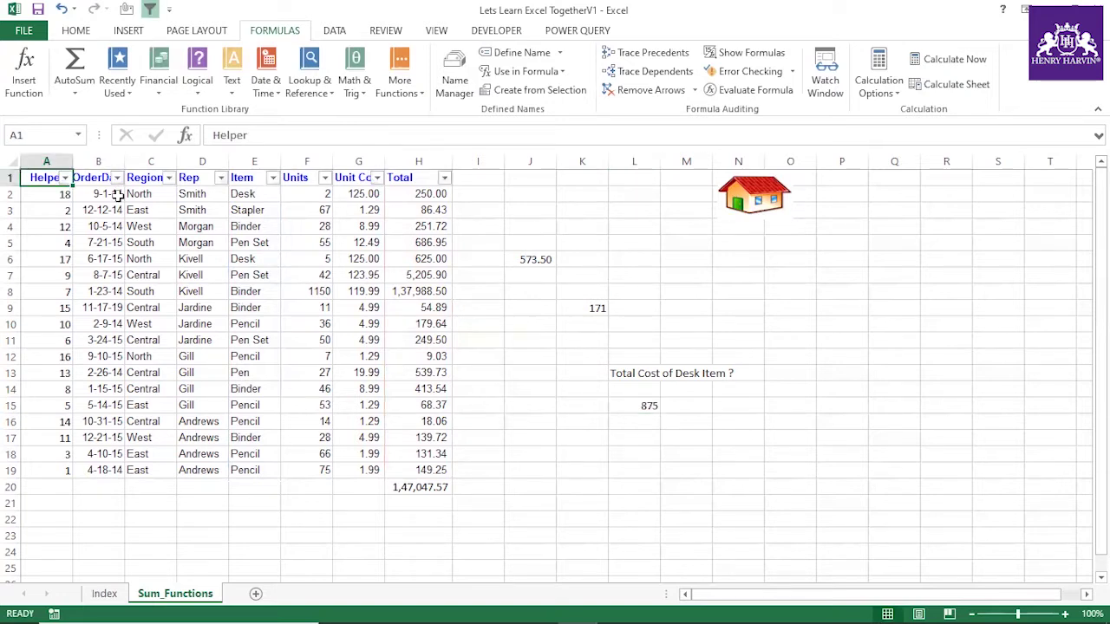
{"action": "left_click", "coordinate": [273, 178]}
{"action": "left_click", "coordinate": [160, 337]}
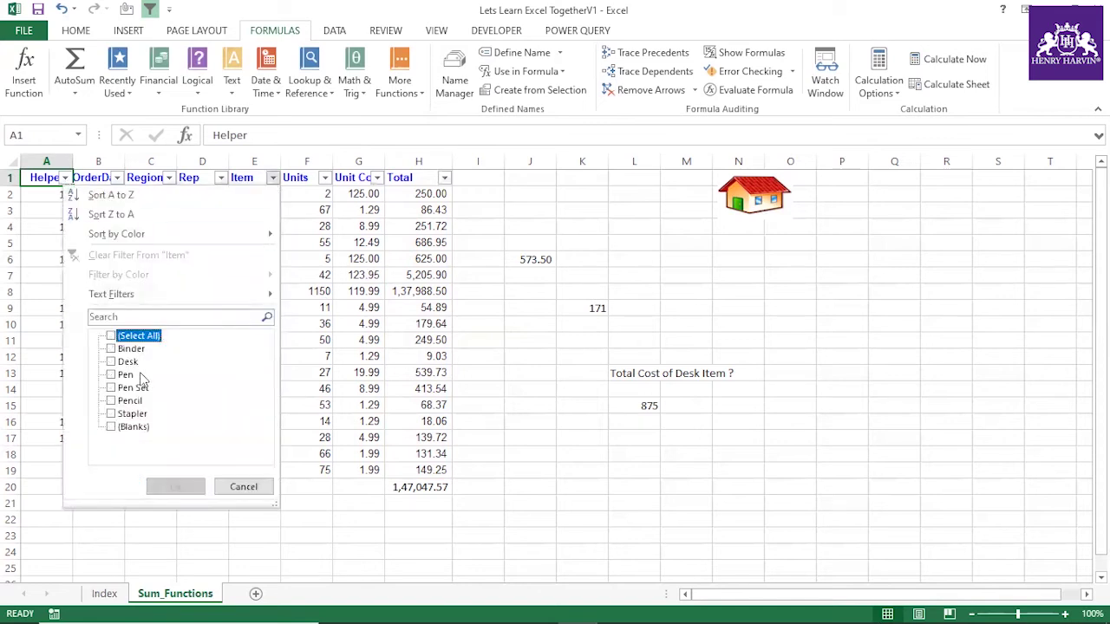
{"action": "left_click", "coordinate": [128, 362]}
{"action": "left_click", "coordinate": [175, 486]}
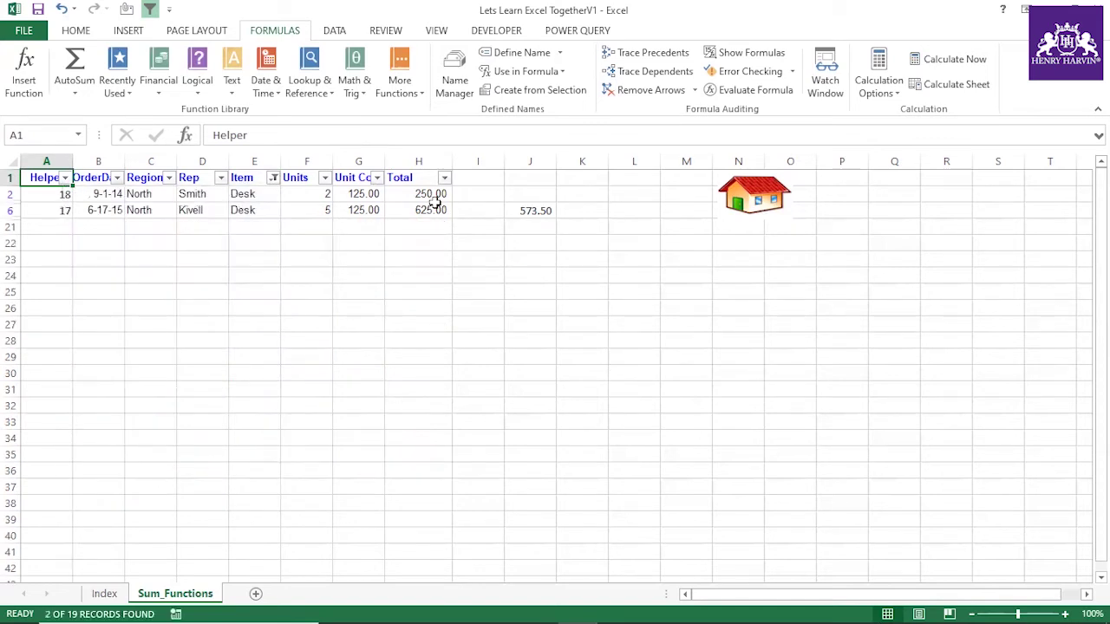
Step: Check the sum of the visible Desk values in the Total column, then clear the table's filters
{"action": "left_click_drag", "start_coordinate": [432, 196], "coordinate": [420, 210]}
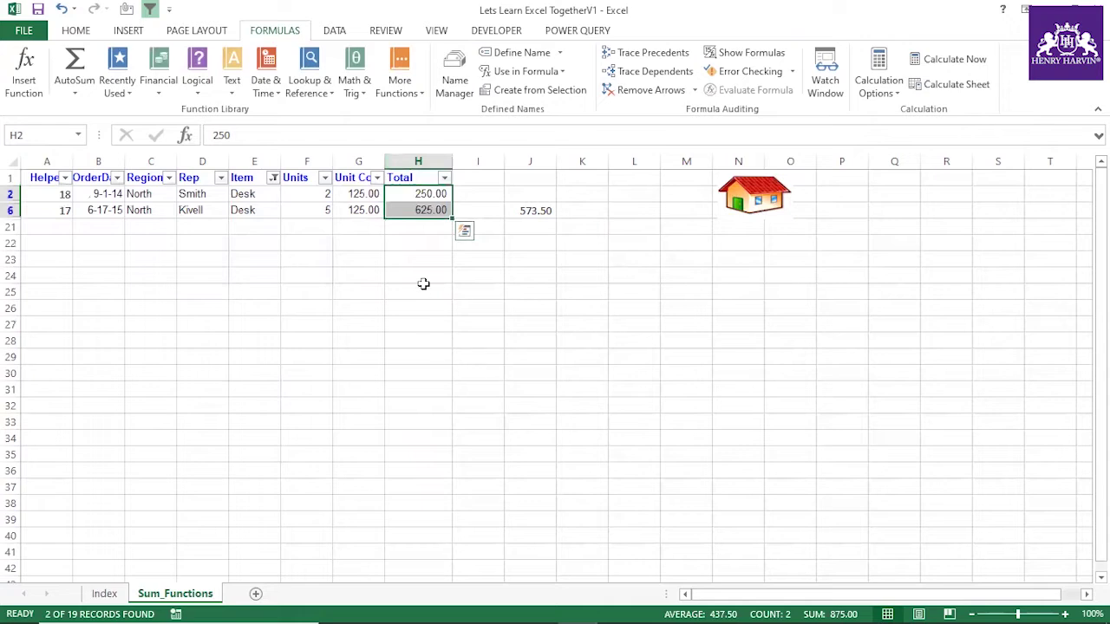
{"action": "left_click", "coordinate": [420, 178]}
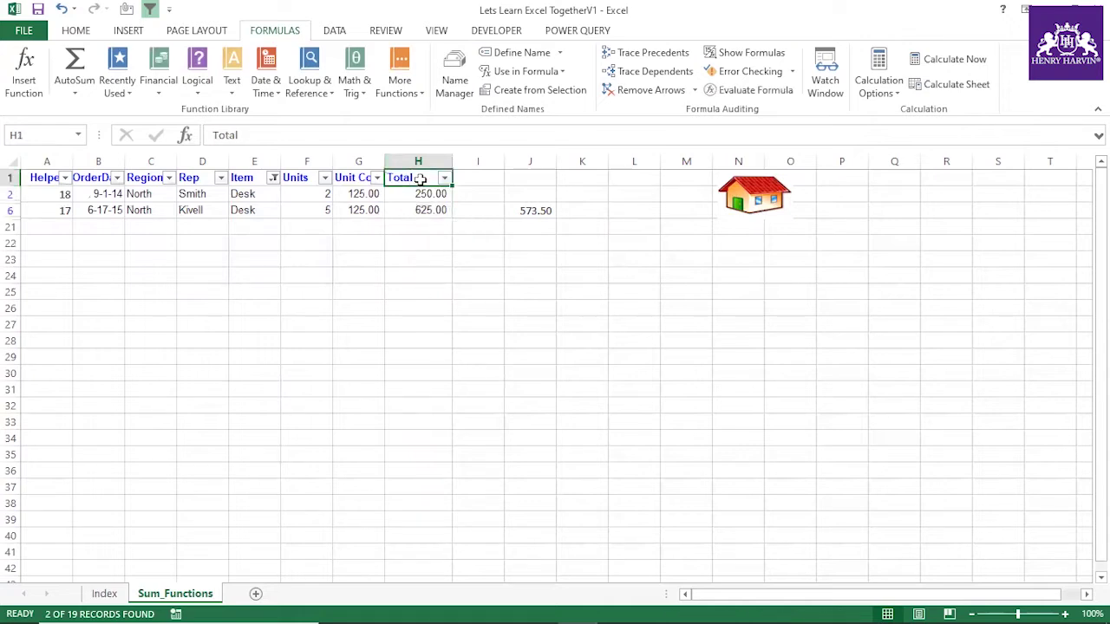
{"action": "key", "text": "ctrl+t"}
{"action": "key", "text": "Escape"}
{"action": "key", "text": "ctrl+shift+l"}
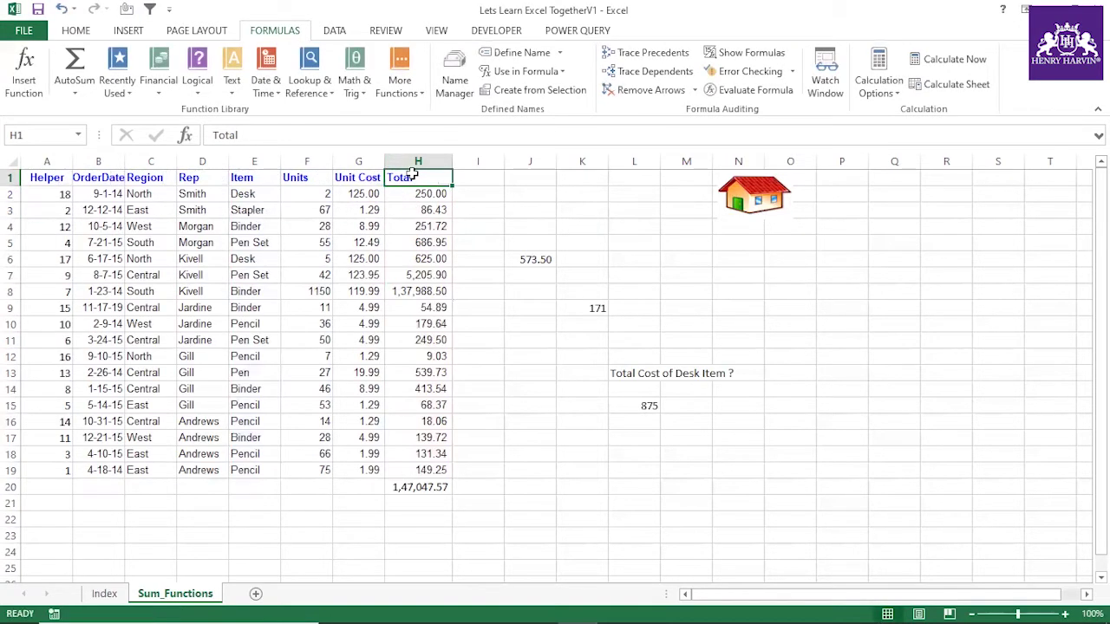
Step: Change the criteria of the SUMIF formula in L15 to "Binder"
{"action": "left_click", "coordinate": [649, 407]}
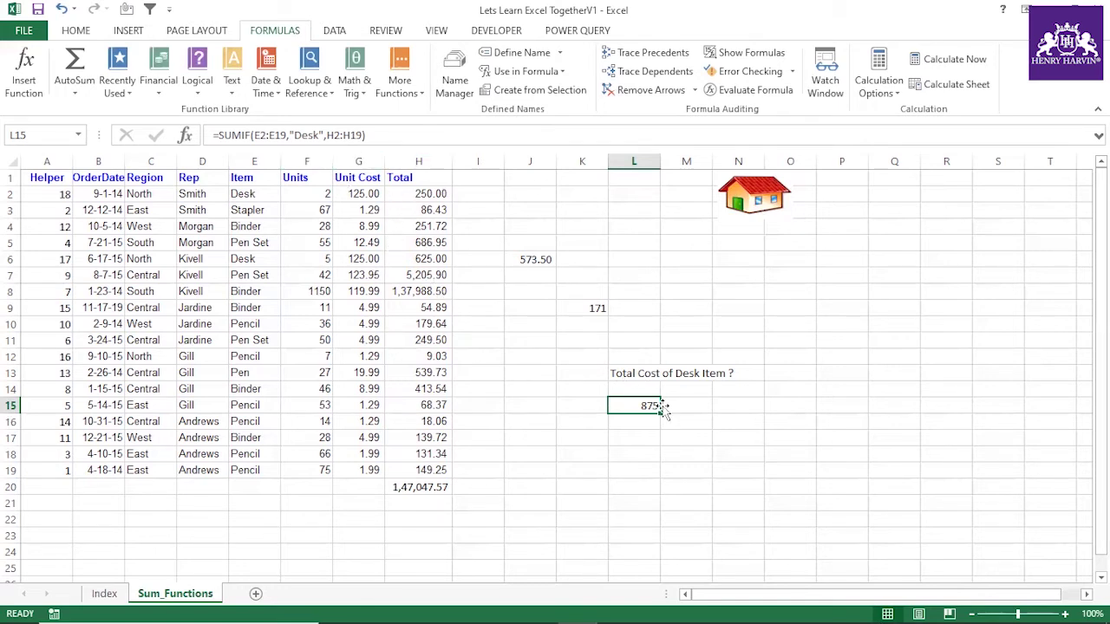
{"action": "left_click", "coordinate": [644, 454]}
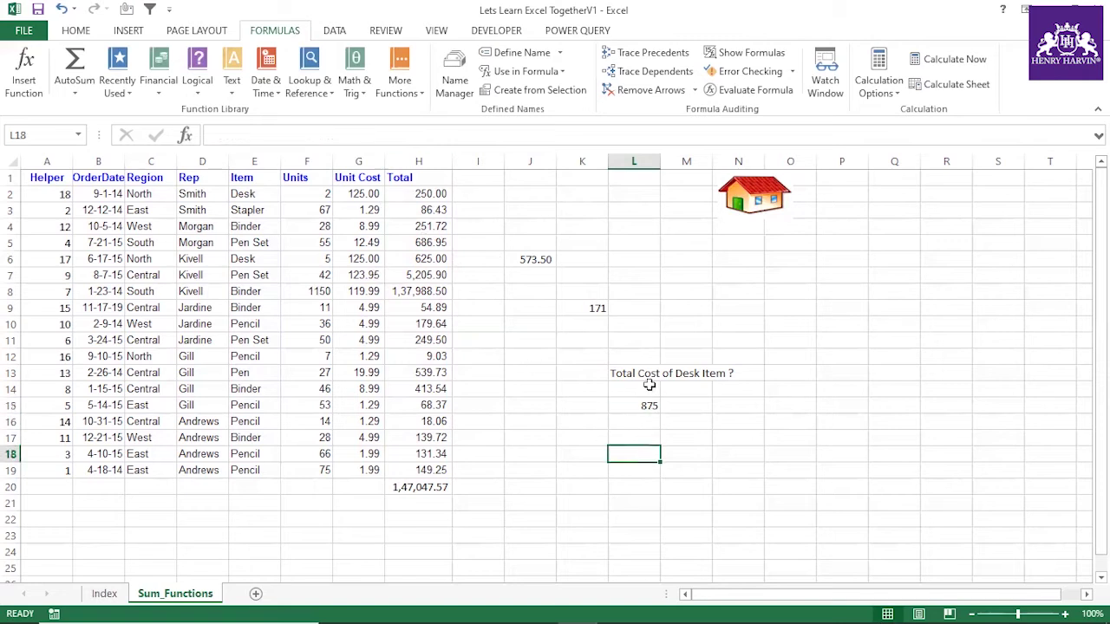
{"action": "left_click", "coordinate": [637, 374]}
{"action": "left_click", "coordinate": [644, 408]}
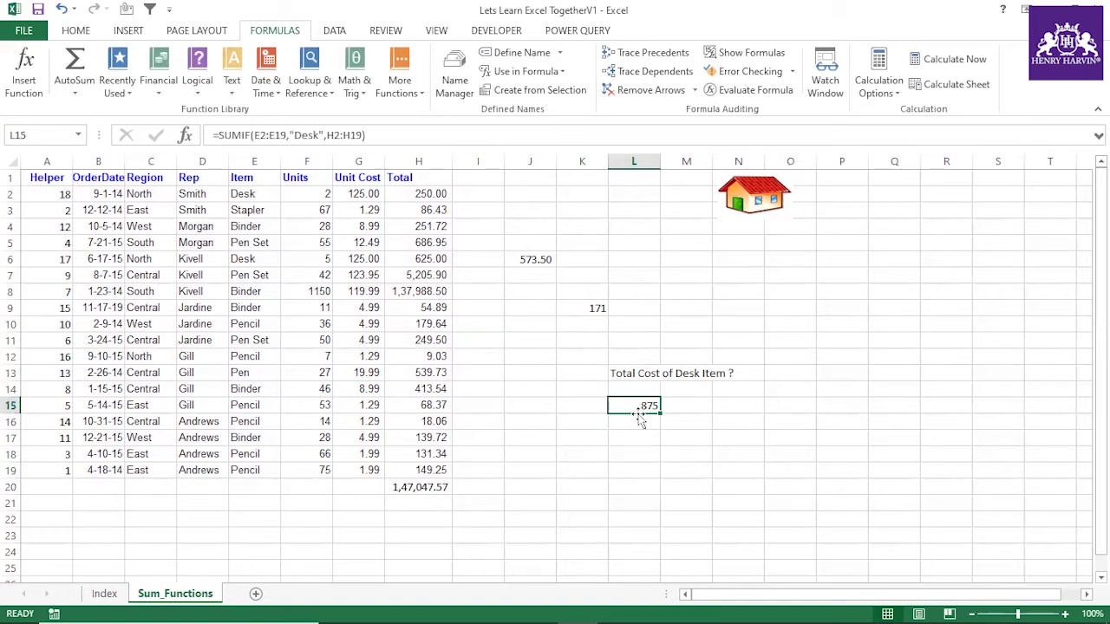
{"action": "left_click", "coordinate": [320, 135]}
{"action": "key", "text": "BackSpace"}
{"action": "key", "text": "BackSpace"}
{"action": "key", "text": "BackSpace"}
{"action": "key", "text": "BackSpace"}
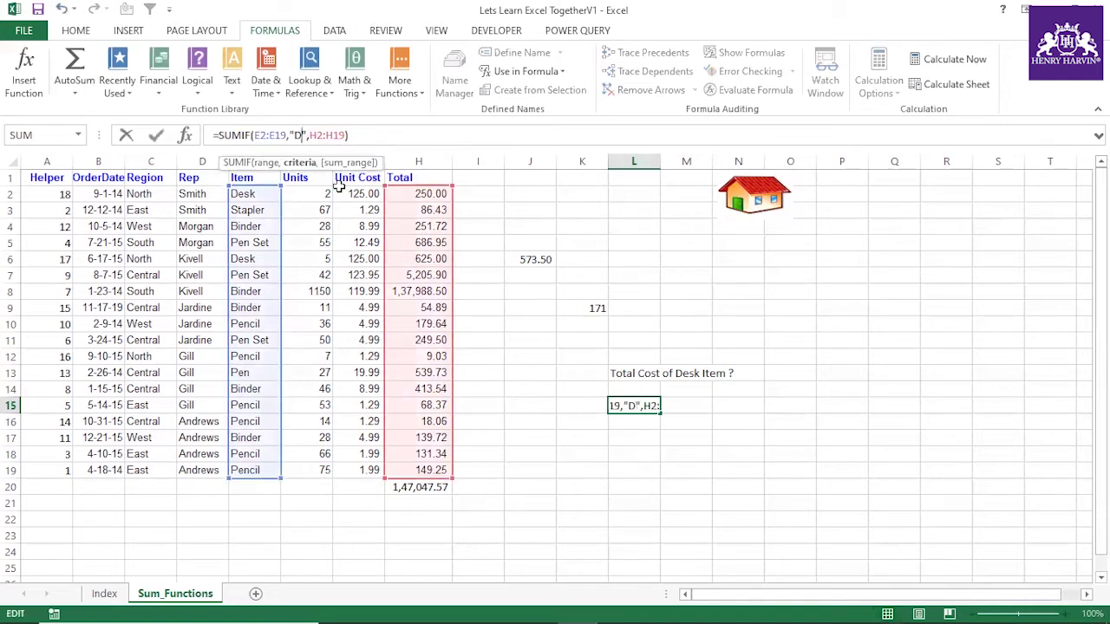
{"action": "type", "text": "Binder"}
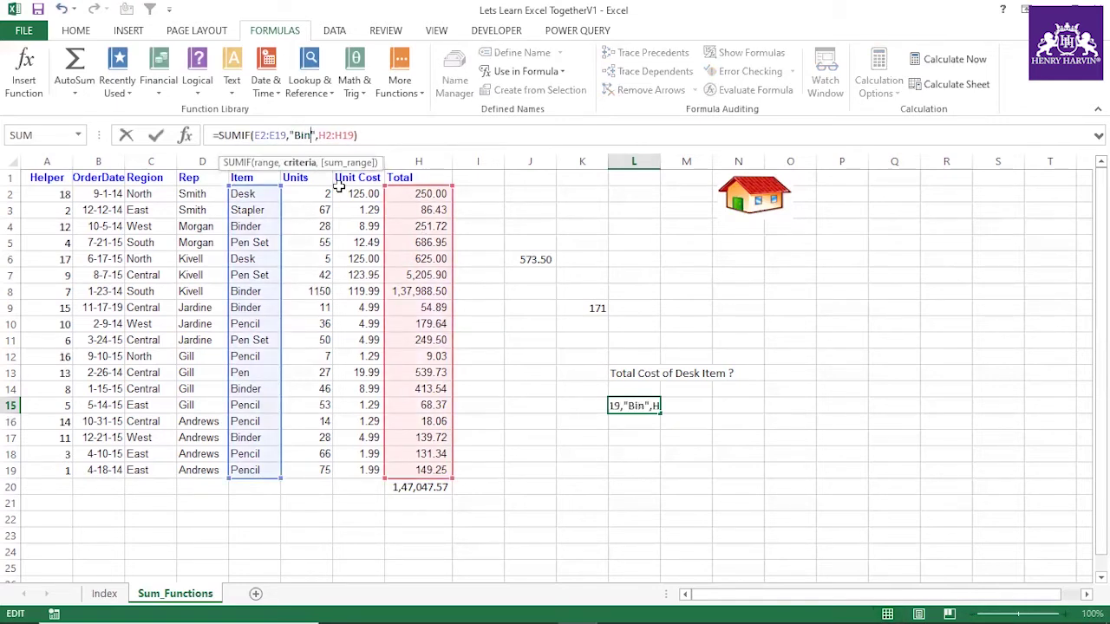
{"action": "key", "text": "Return"}
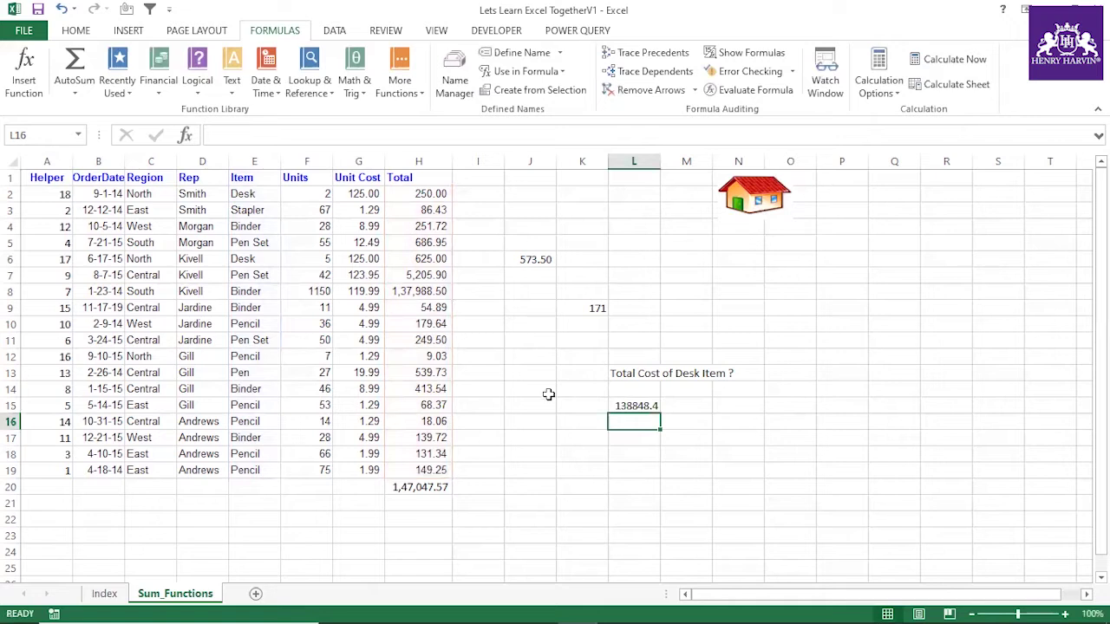
{"action": "left_click", "coordinate": [616, 402]}
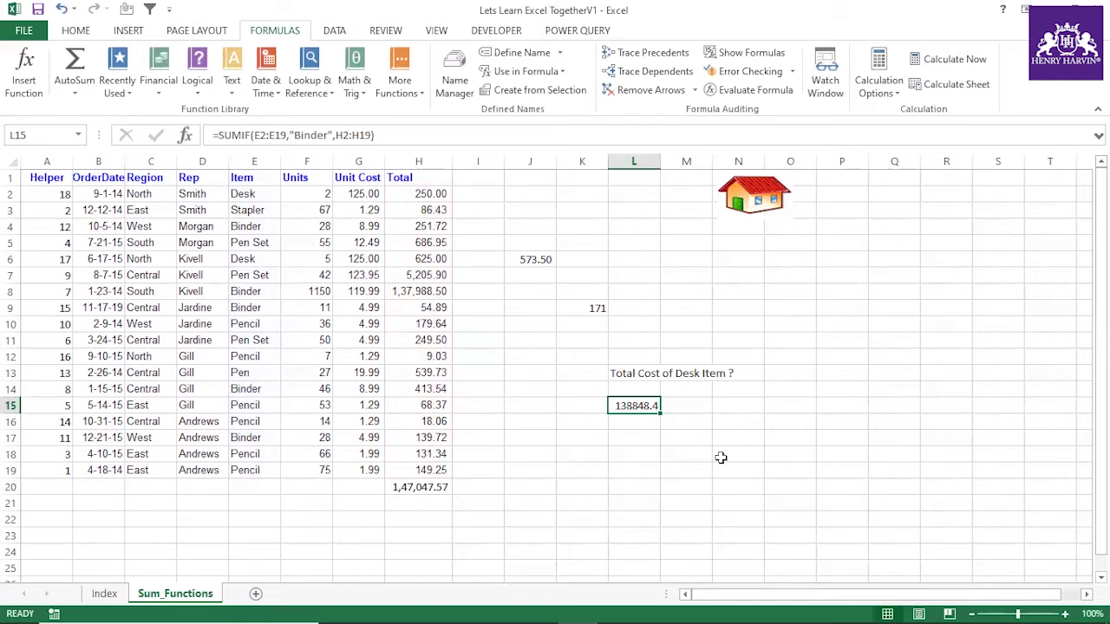
Step: Change the label in L13 to "Total Cost of Binder Item ?"
{"action": "left_click", "coordinate": [648, 373]}
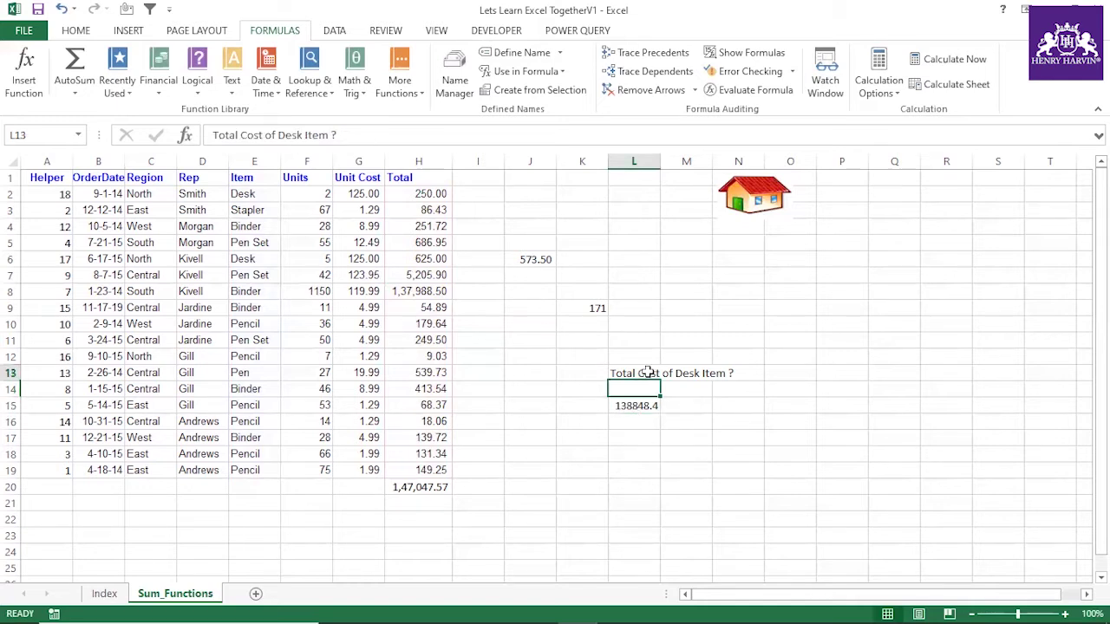
{"action": "double_click", "coordinate": [293, 134]}
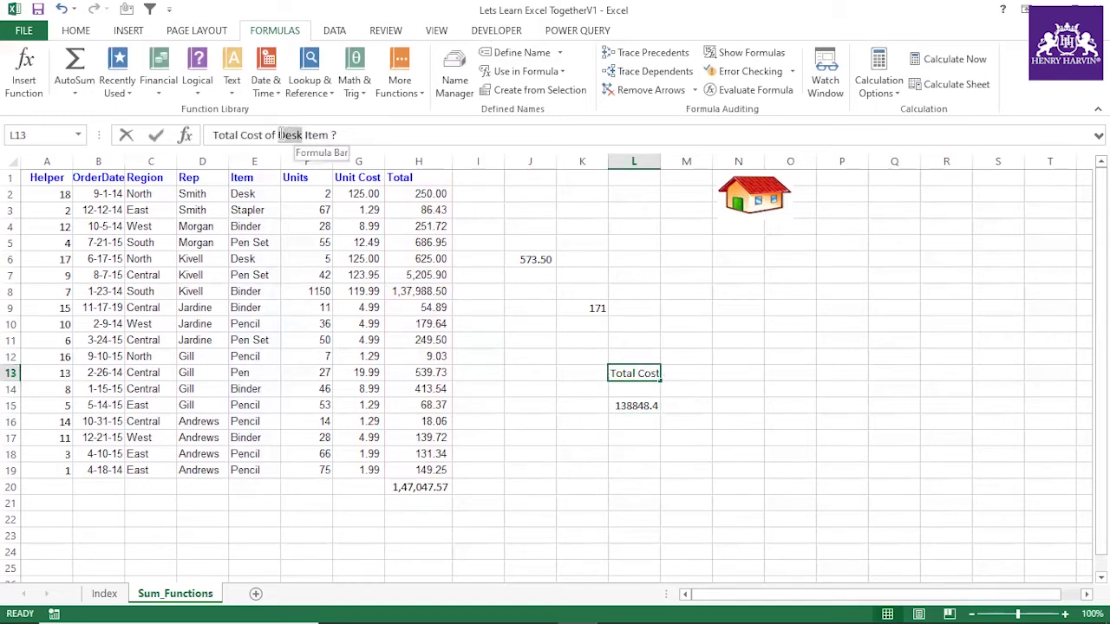
{"action": "type", "text": "Binder"}
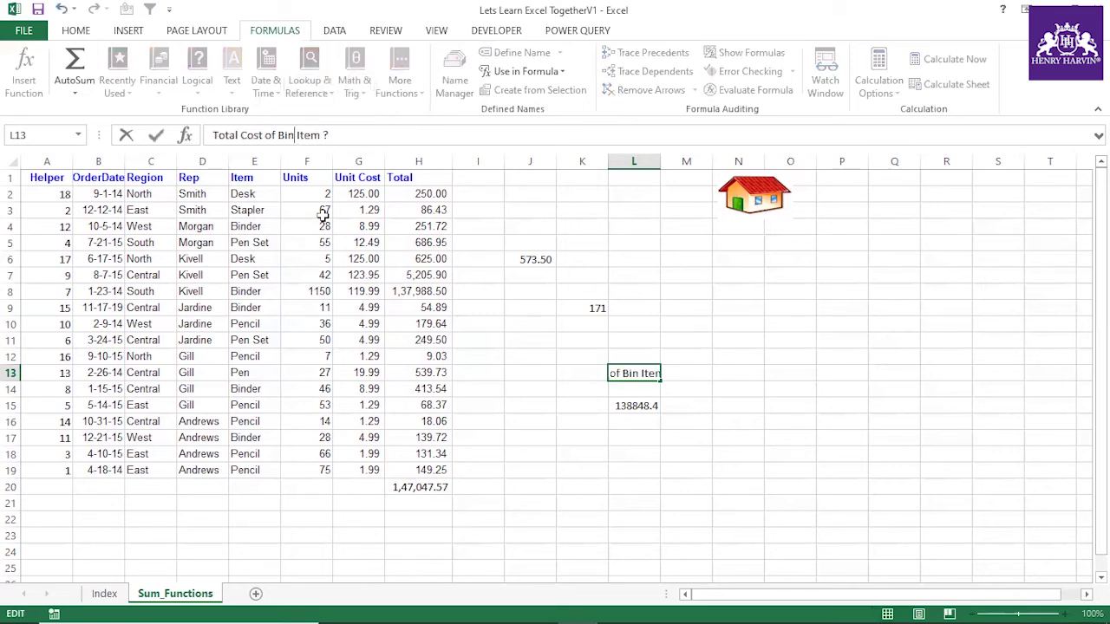
{"action": "key", "text": "Return"}
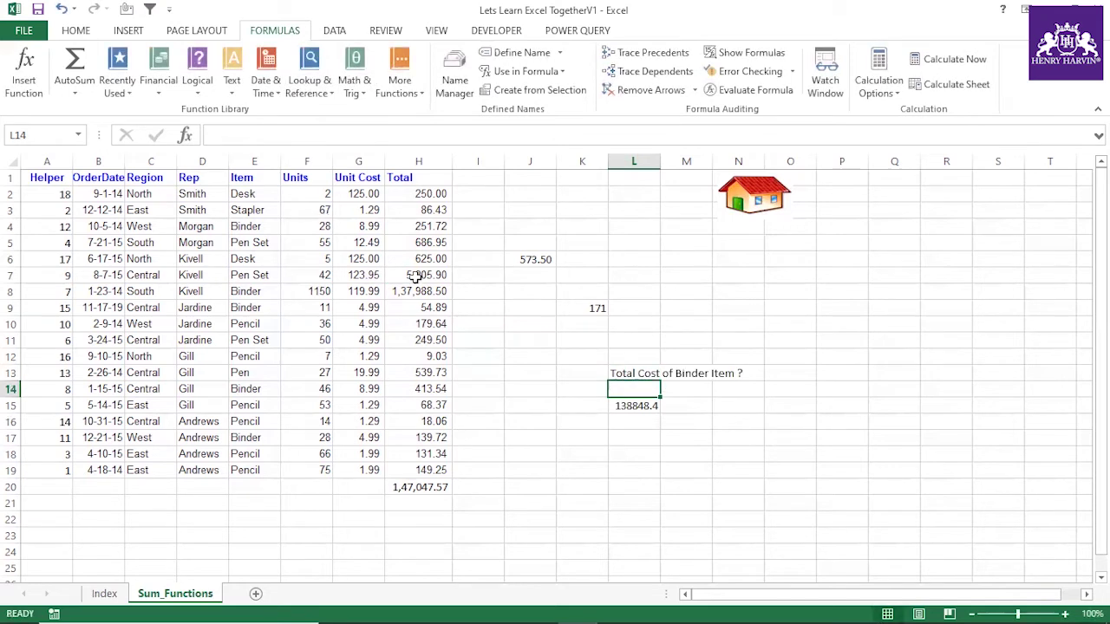
Step: Turn on filters for the order table and limit the Item column to Binder
{"action": "left_click", "coordinate": [254, 179]}
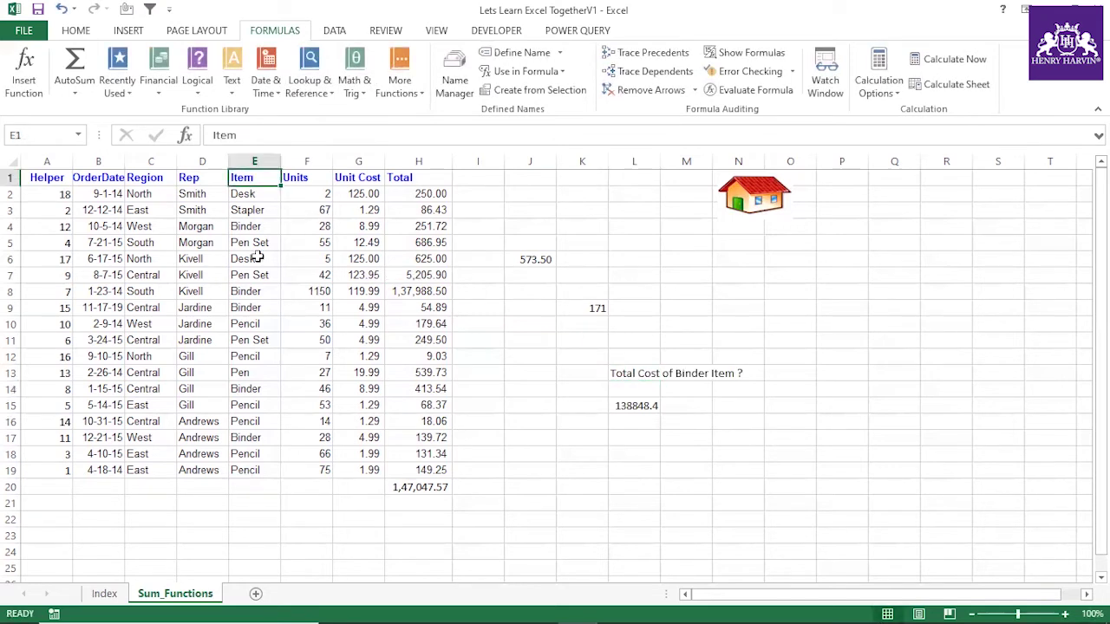
{"action": "key", "text": "ctrl+shift+l"}
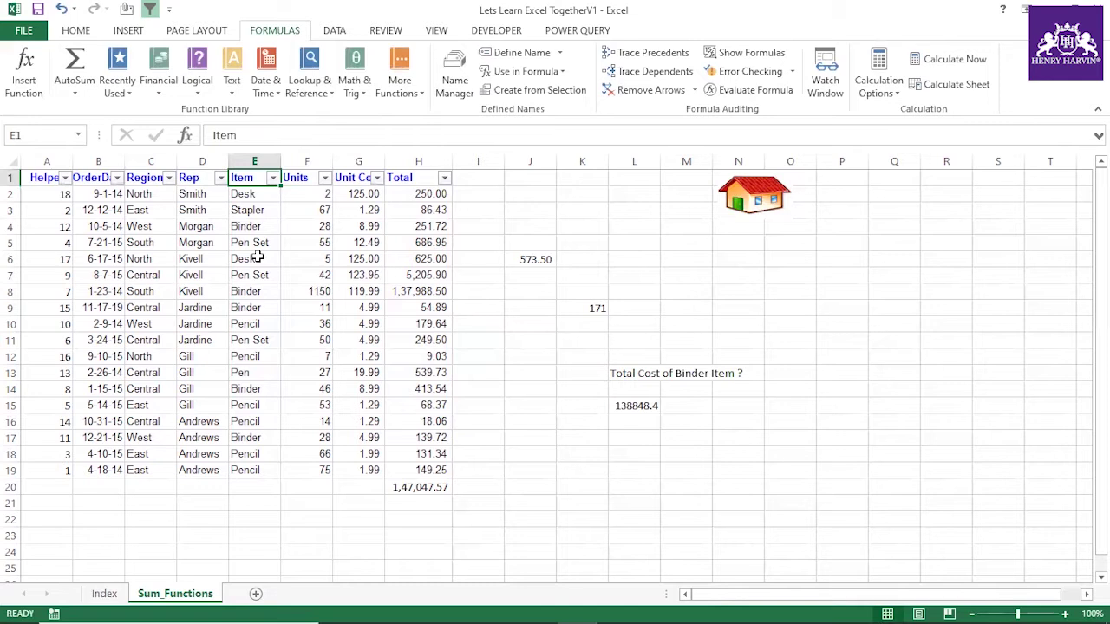
{"action": "left_click", "coordinate": [272, 177]}
{"action": "left_click", "coordinate": [111, 336]}
{"action": "left_click", "coordinate": [111, 348]}
{"action": "left_click", "coordinate": [178, 486]}
Step: Check the sum of the filtered Binder values in the Total column and remove the filters
{"action": "left_click_drag", "start_coordinate": [434, 192], "coordinate": [428, 254]}
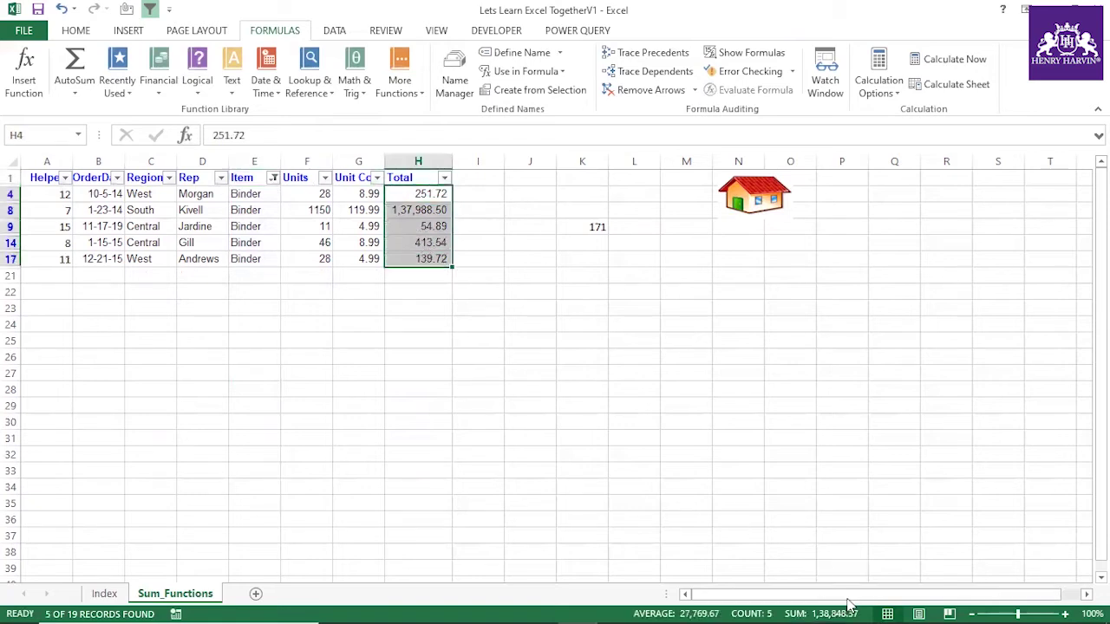
{"action": "key", "text": "Up"}
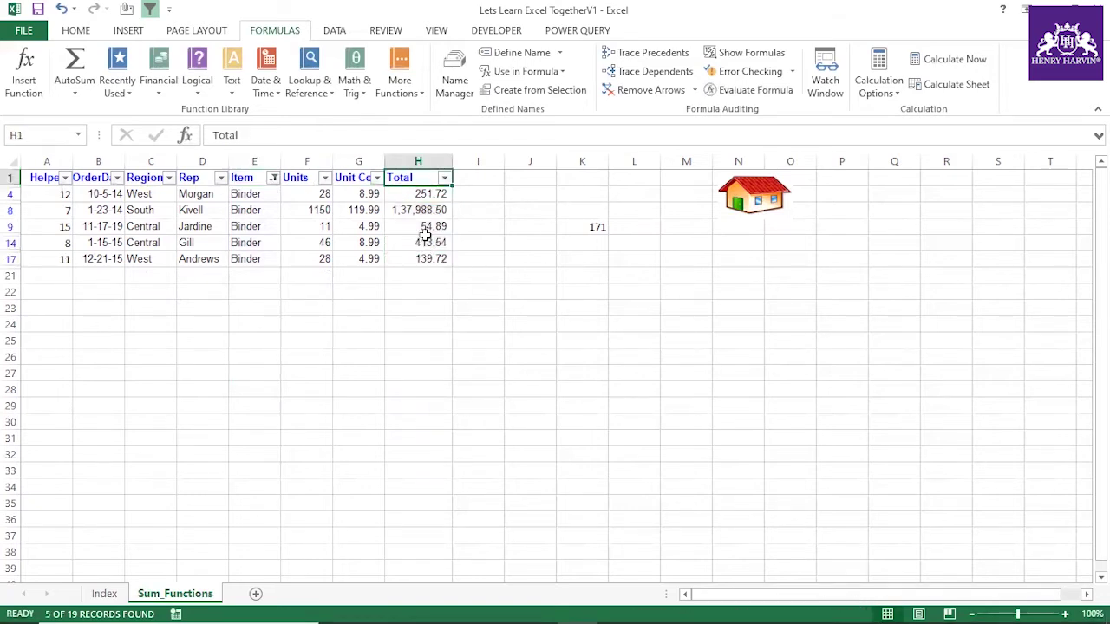
{"action": "key", "text": "ctrl+shift+l"}
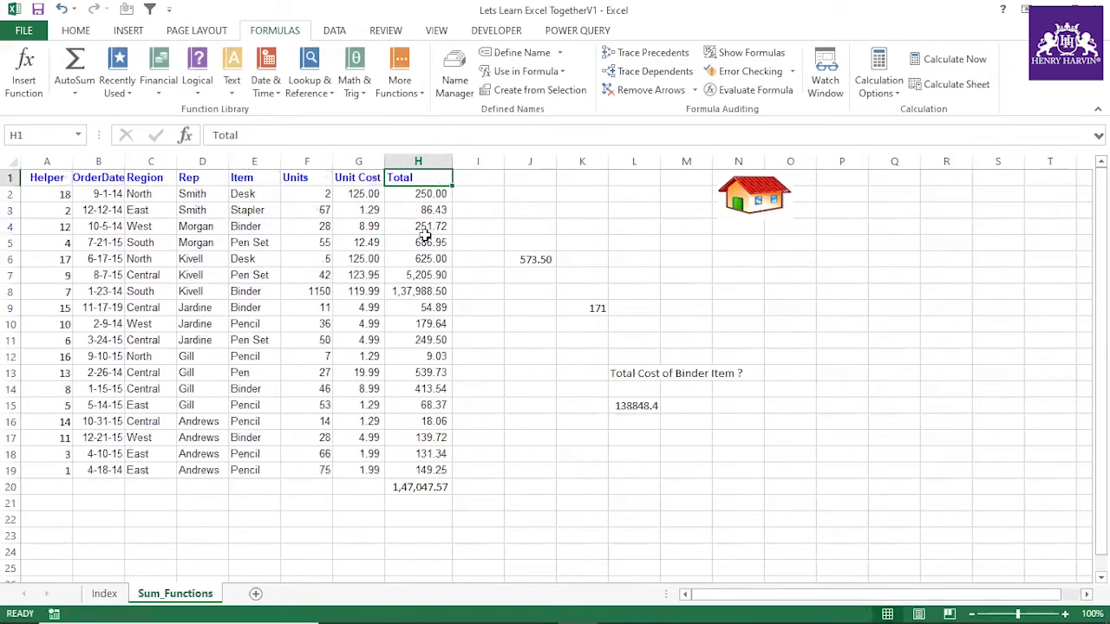
{"action": "left_click", "coordinate": [646, 403]}
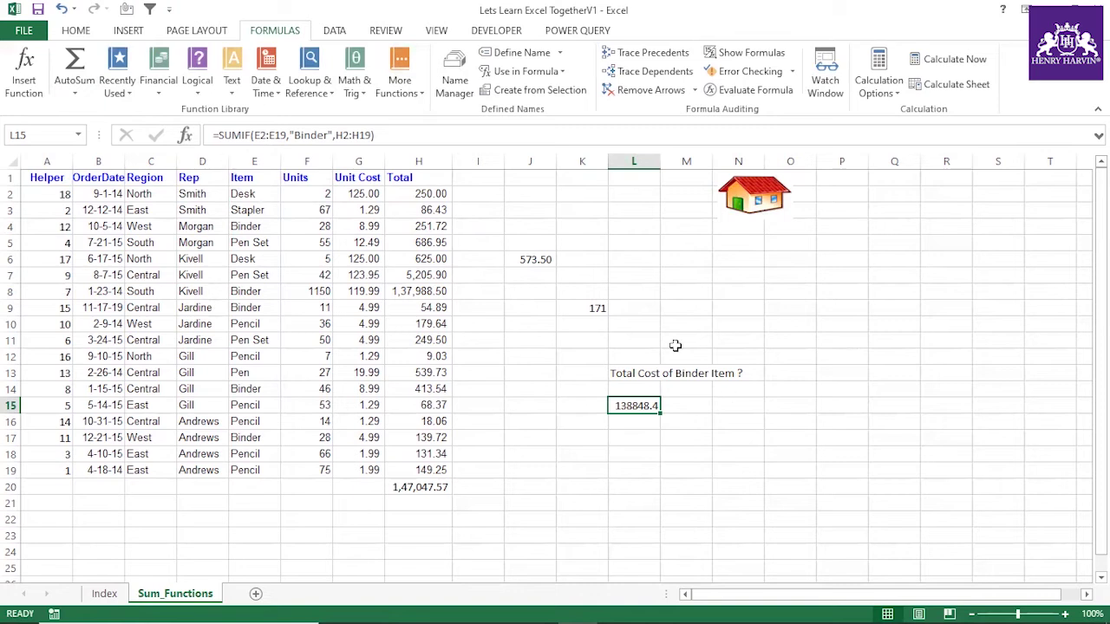
{"action": "left_click", "coordinate": [637, 450]}
{"action": "type", "text": "=S"}
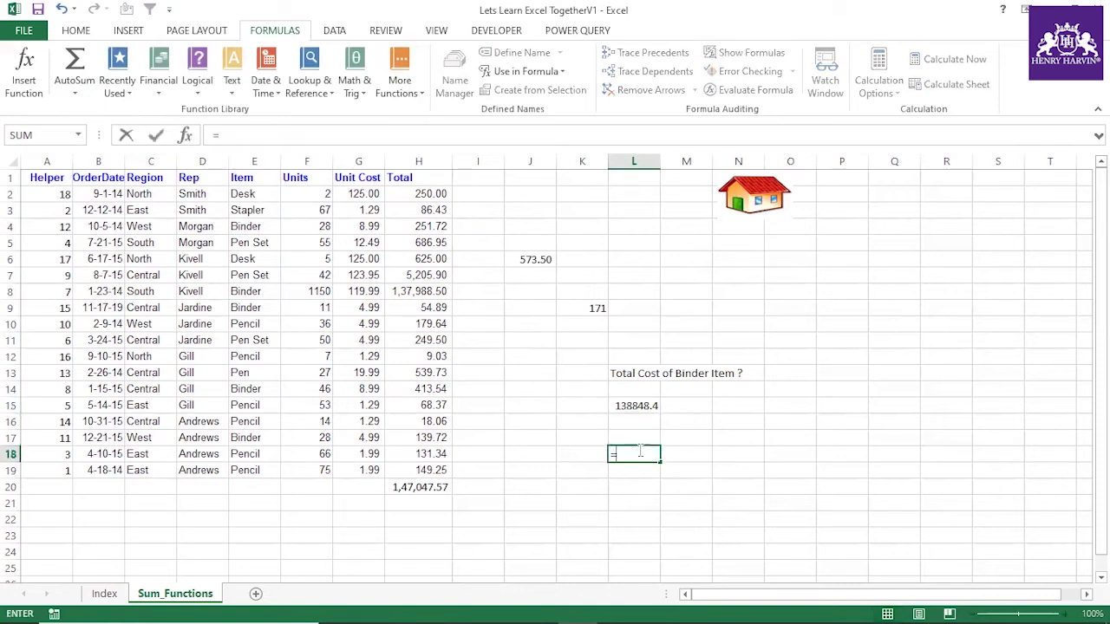
{"action": "key", "text": "Escape"}
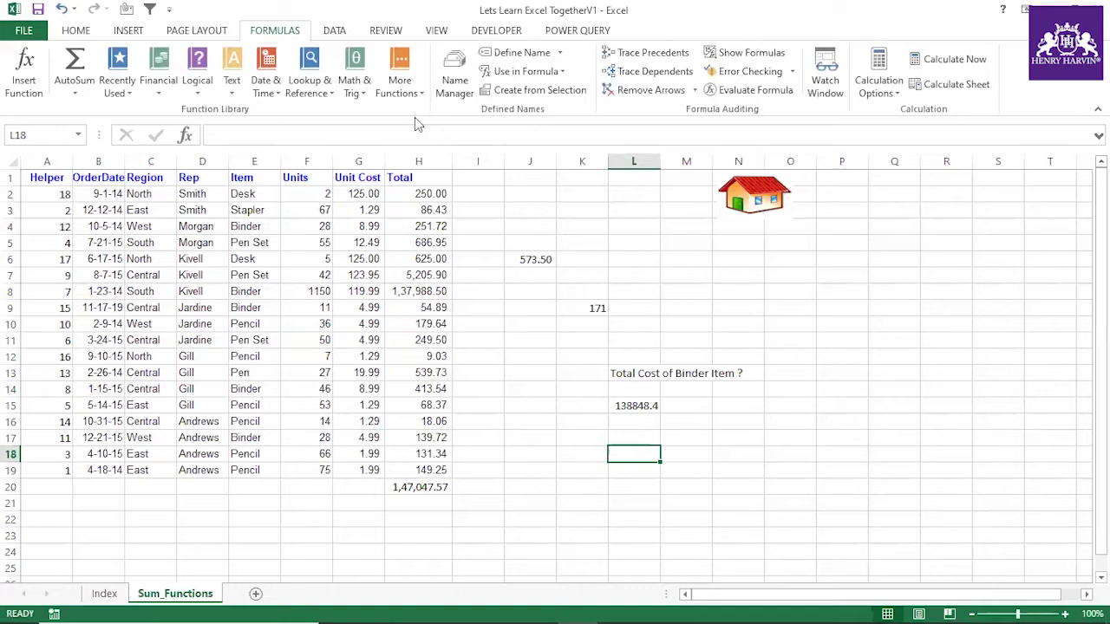
Step: Enter the surname of the first sales rep listed in the Rep column in K18 and select L18
{"action": "left_click", "coordinate": [209, 260]}
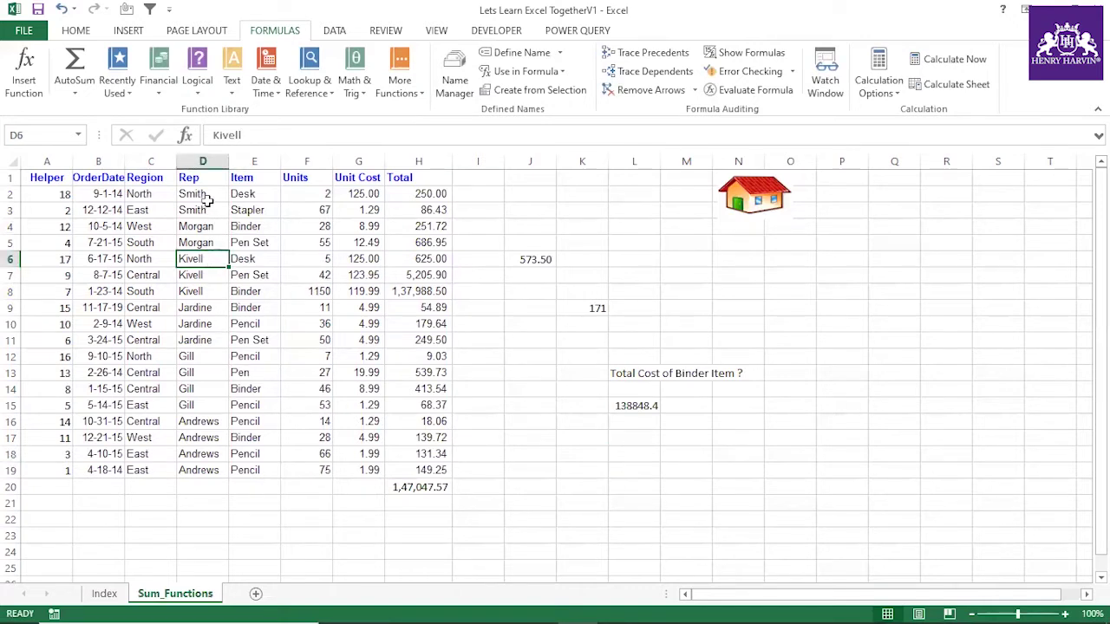
{"action": "left_click", "coordinate": [582, 454]}
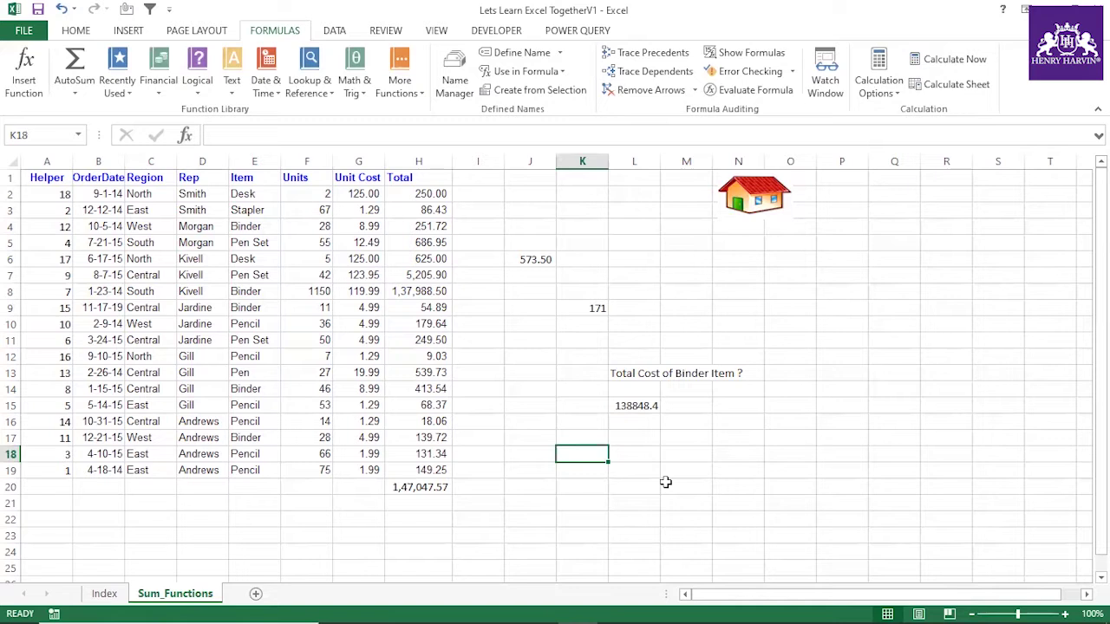
{"action": "type", "text": "Smith"}
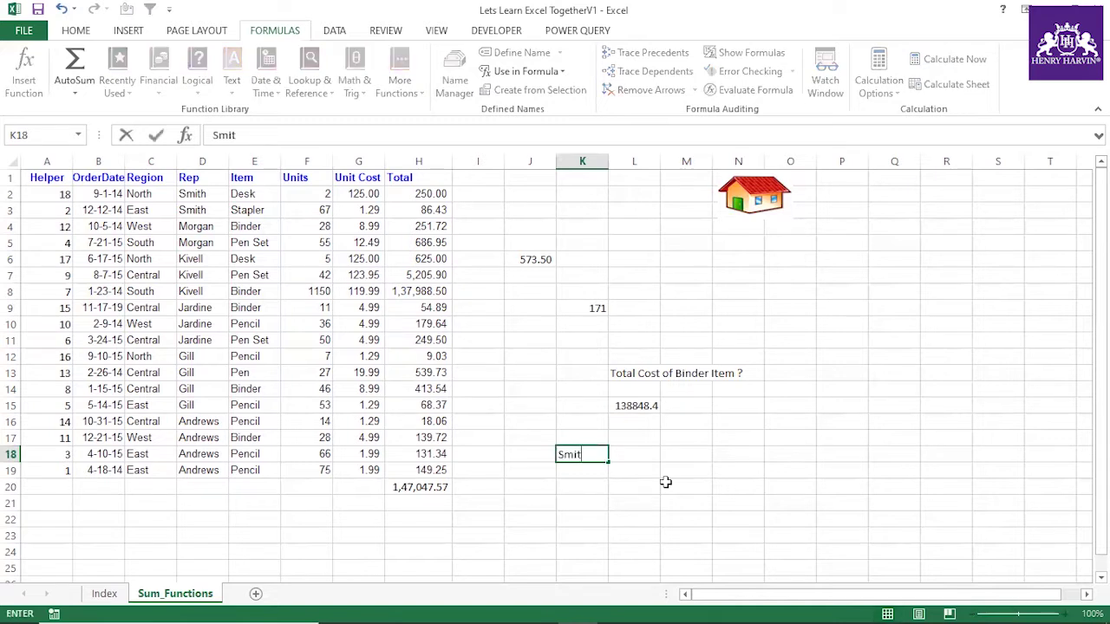
{"action": "left_click", "coordinate": [644, 455]}
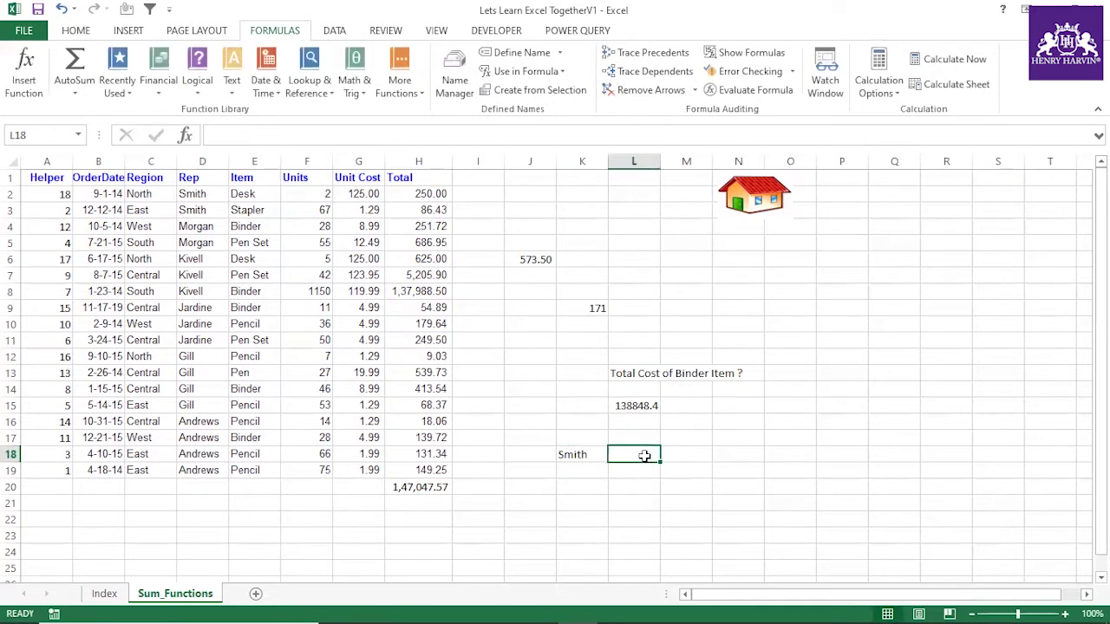
Step: Enter Desk in L18 and, in K20, the question "Find Out the total cost for Desk which belongs to" followed by the K18 rep's surname and "?"
{"action": "type", "text": "Desk"}
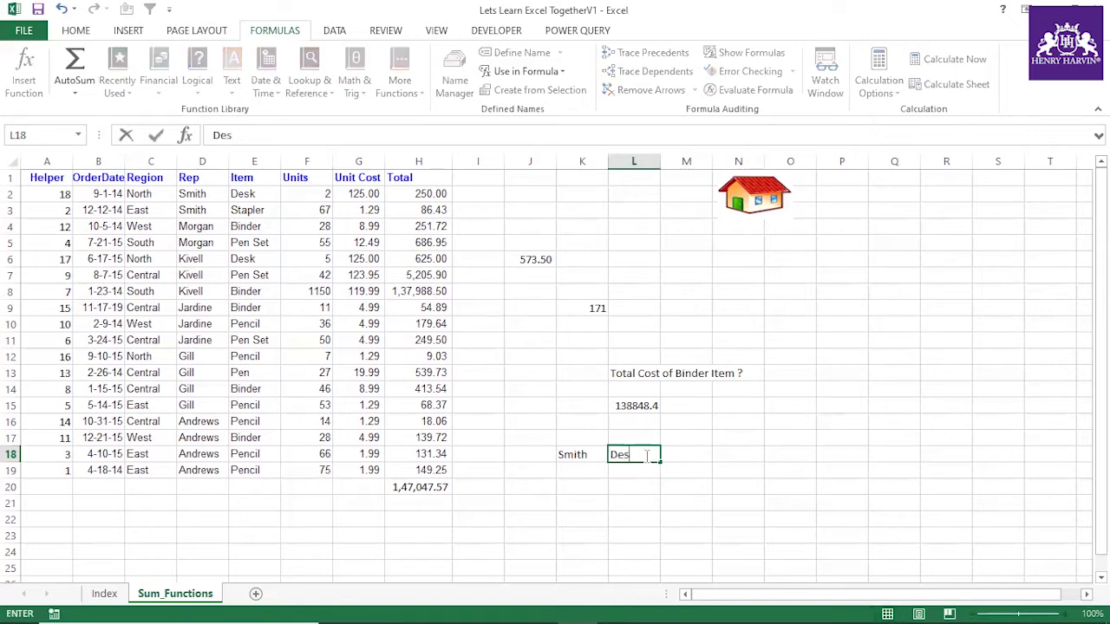
{"action": "left_click", "coordinate": [674, 454]}
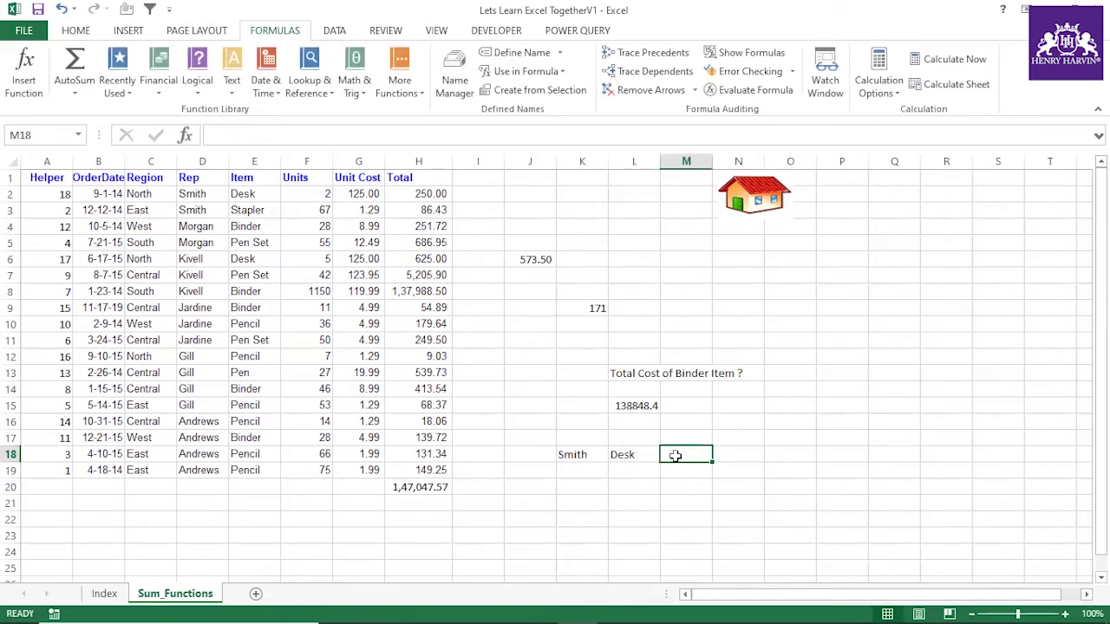
{"action": "left_click", "coordinate": [575, 487]}
{"action": "type", "text": "F"}
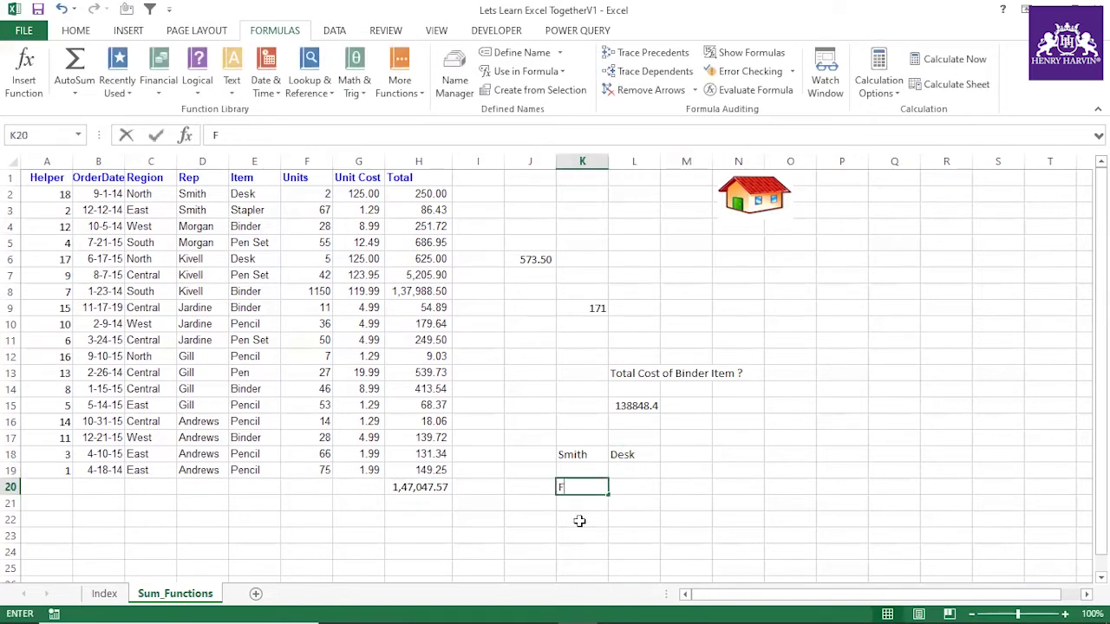
{"action": "type", "text": "ind"}
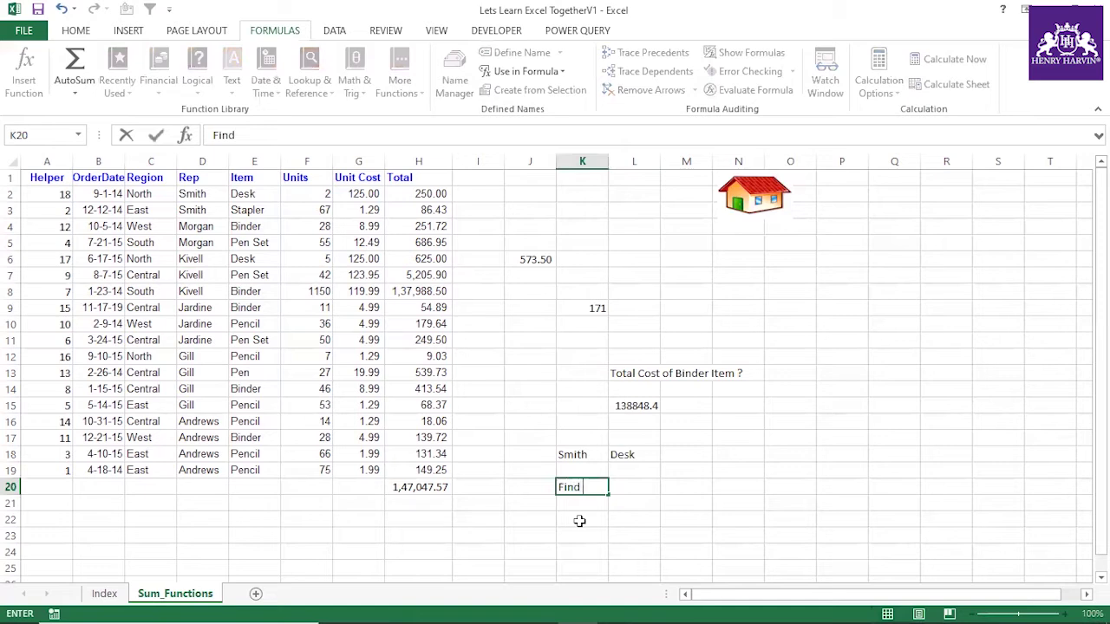
{"action": "type", "text": " Out the total cost "}
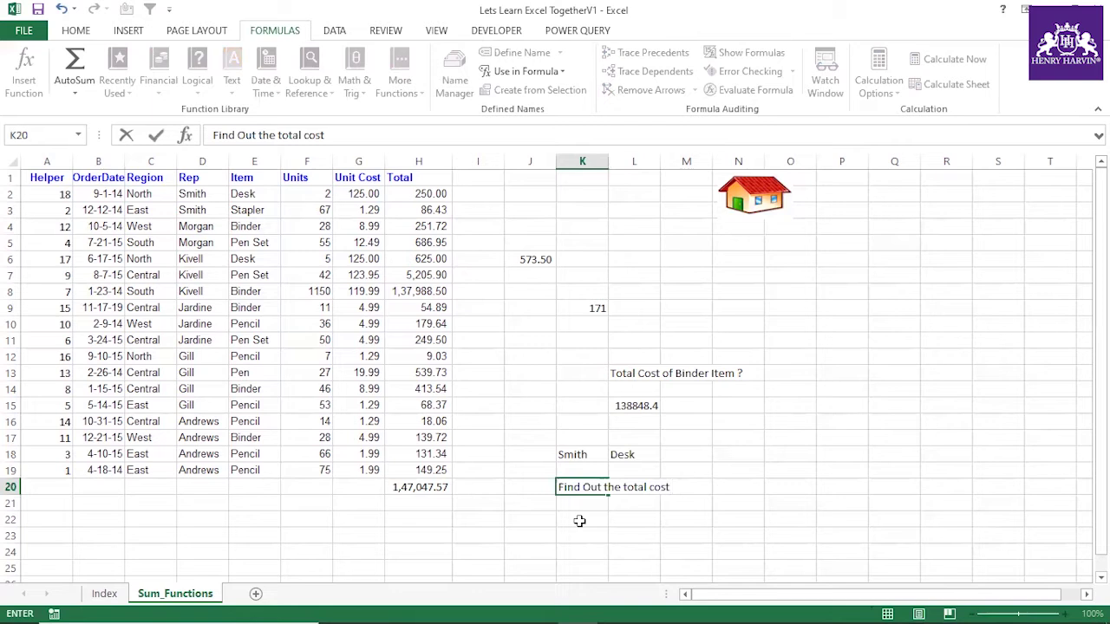
{"action": "type", "text": "for Smit"}
{"action": "key", "text": "BackSpace"}
{"action": "key", "text": "BackSpace"}
{"action": "key", "text": "BackSpace"}
{"action": "key", "text": "BackSpace"}
{"action": "key", "text": "BackSpace"}
{"action": "key", "text": "BackSpace"}
{"action": "key", "text": "BackSpace"}
{"action": "key", "text": "BackSpace"}
{"action": "type", "text": "for Desk which"}
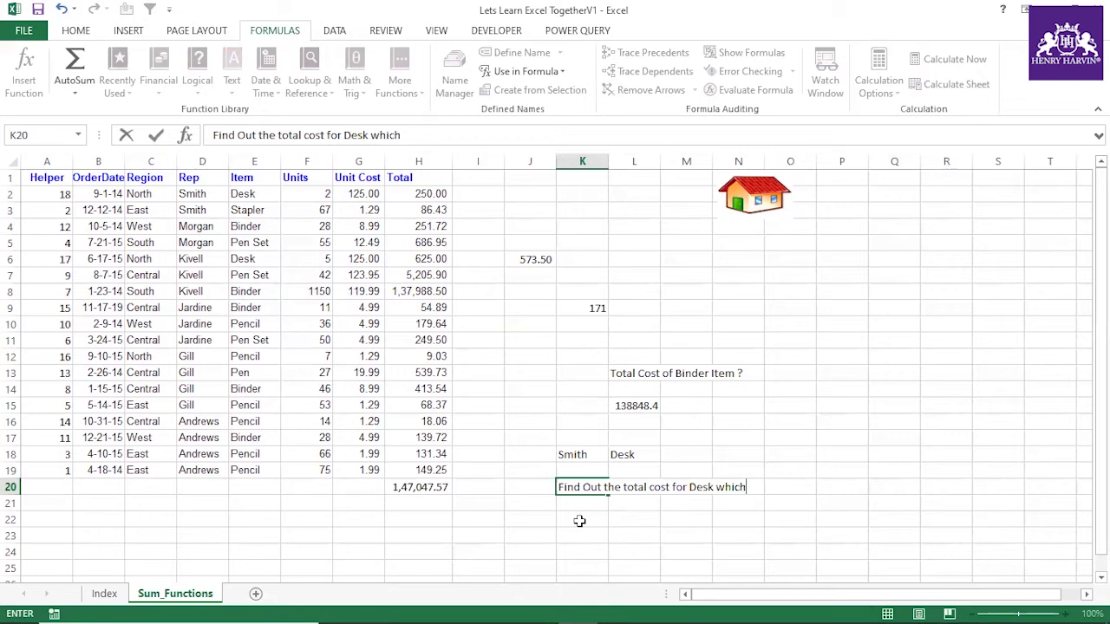
{"action": "type", "text": " belongs to Smith ?"}
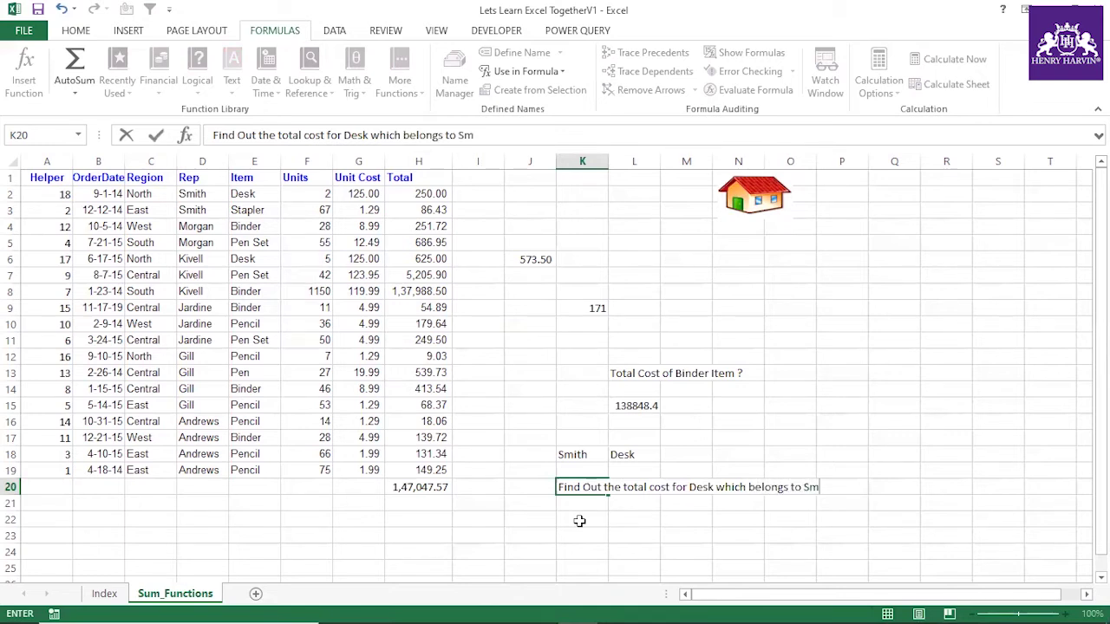
{"action": "left_click", "coordinate": [541, 135]}
{"action": "type", "text": "?"}
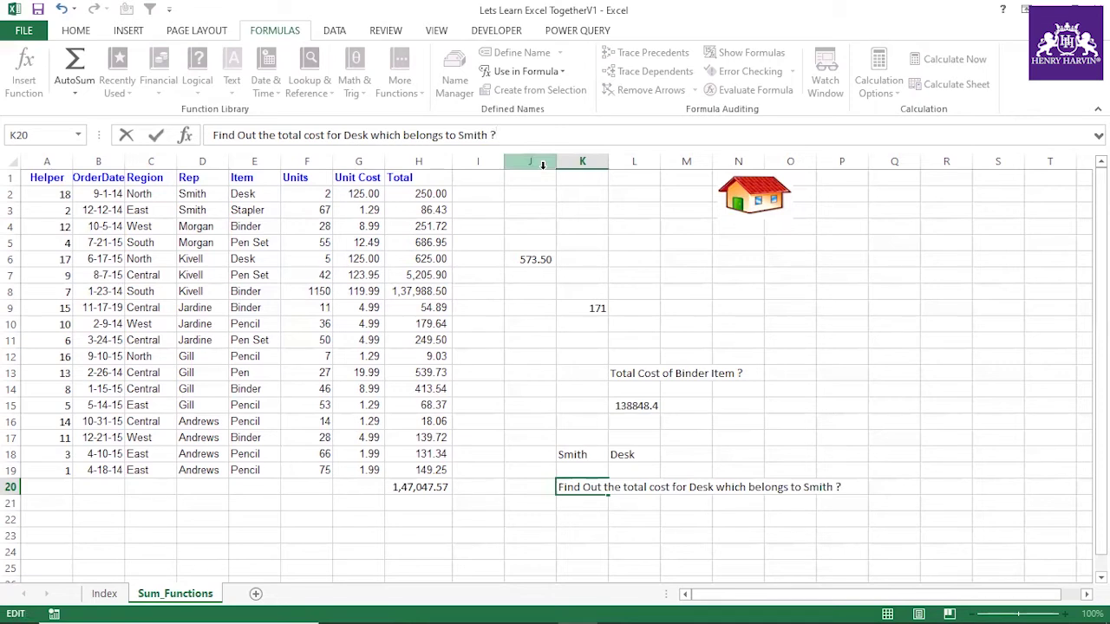
{"action": "left_click", "coordinate": [593, 293]}
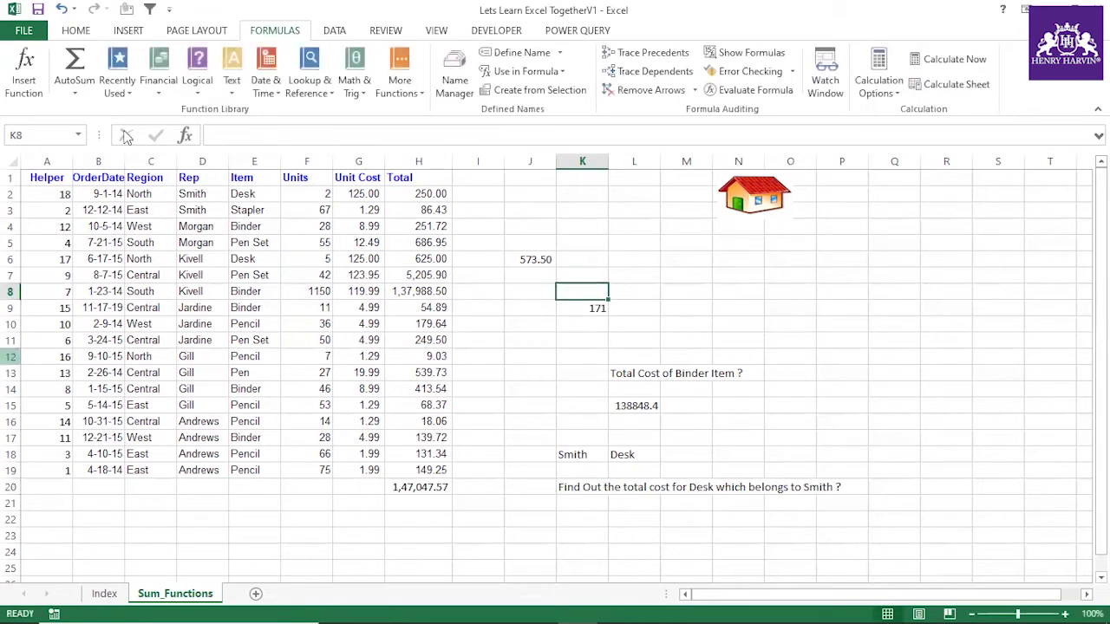
{"action": "left_click", "coordinate": [593, 487]}
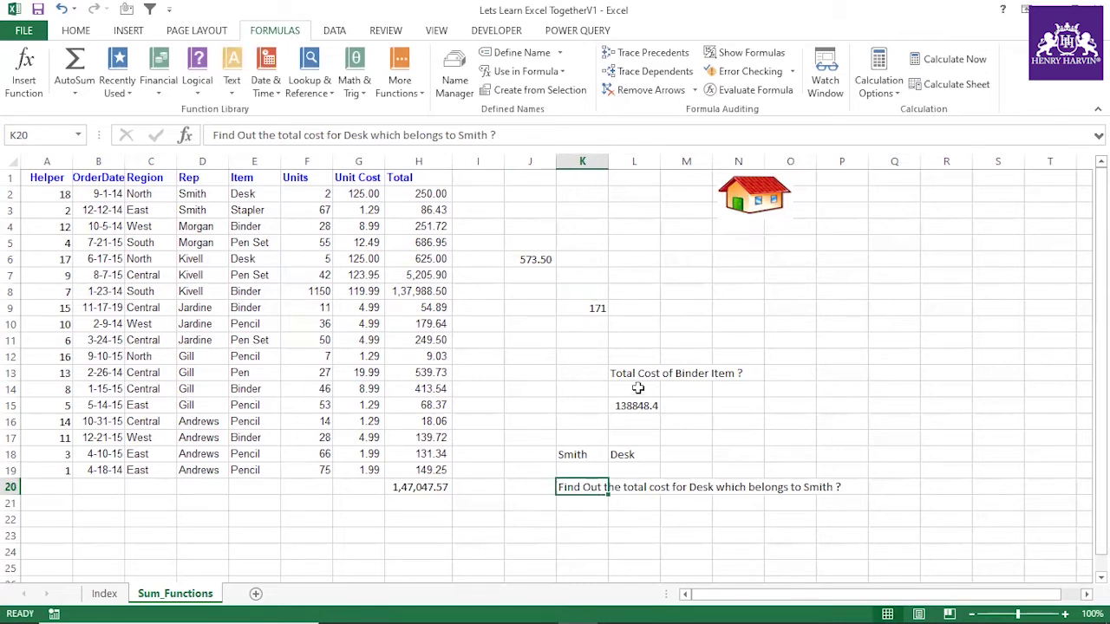
Step: Start a SUMIFS formula in K22 with H2:H19 as the sum range, D2:D19 as the first criteria range and K18 as its criterion
{"action": "left_click", "coordinate": [585, 532]}
{"action": "left_click", "coordinate": [591, 516]}
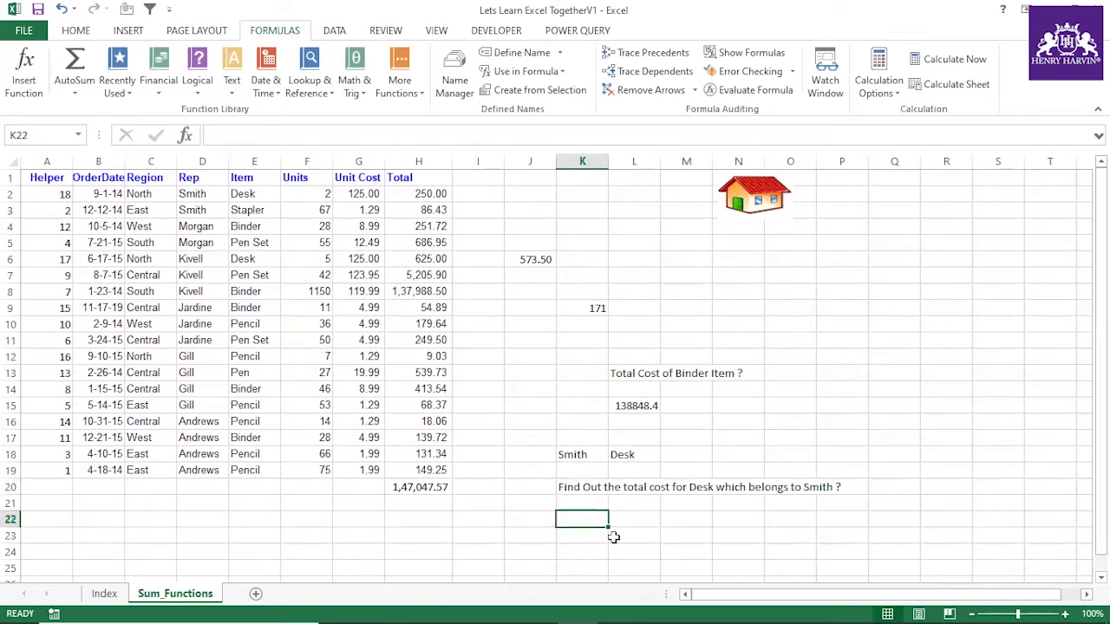
{"action": "type", "text": "=sumi"}
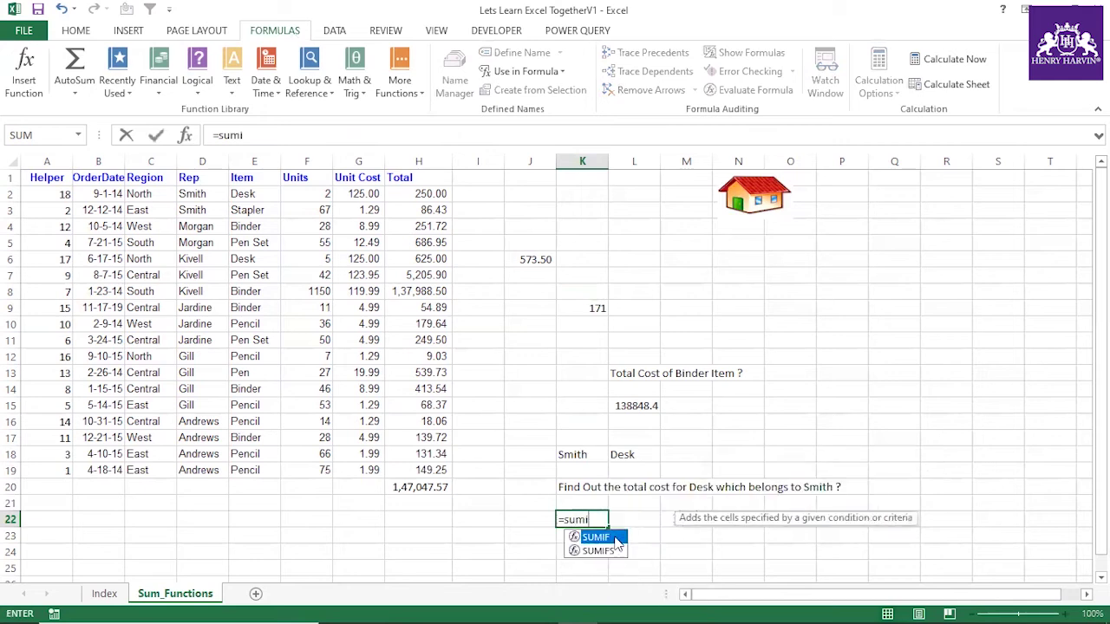
{"action": "type", "text": "fs("}
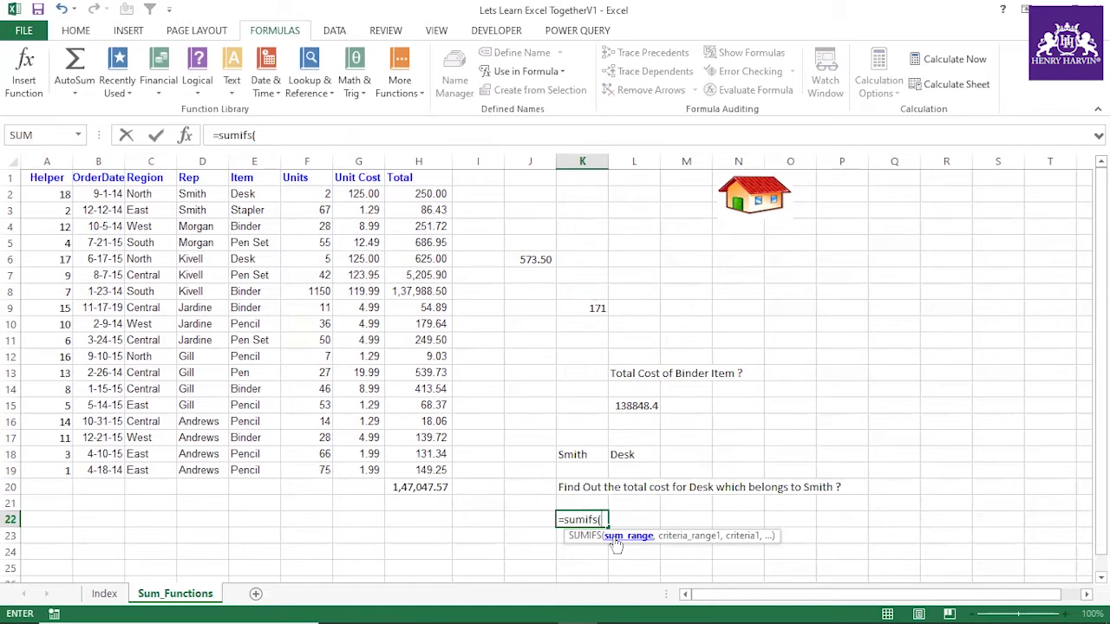
{"action": "left_click_drag", "start_coordinate": [433, 195], "coordinate": [413, 468]}
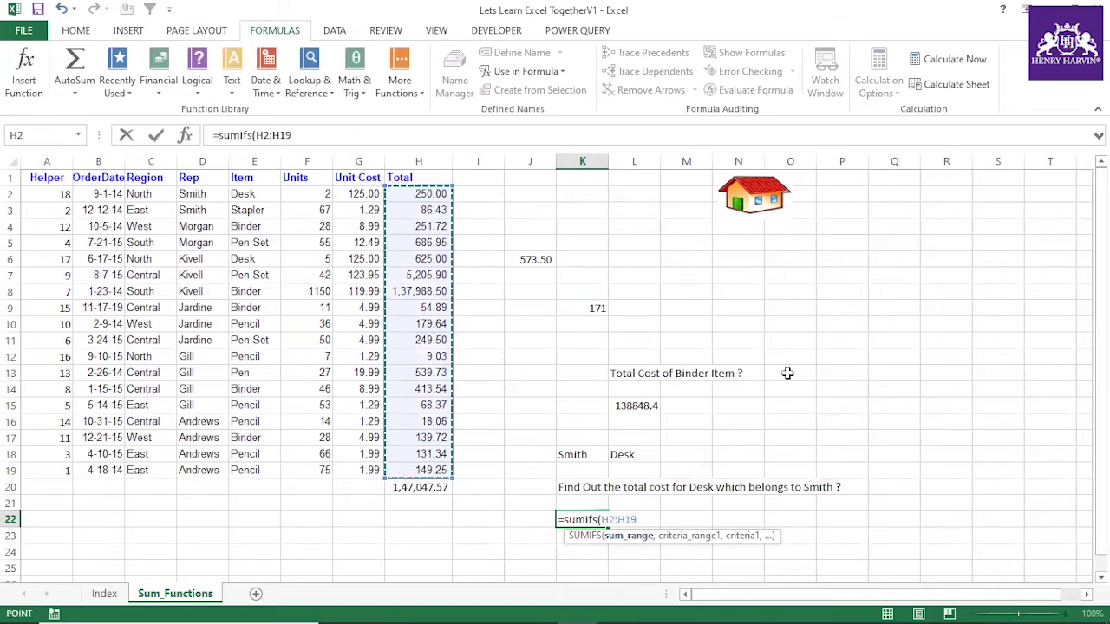
{"action": "type", "text": ","}
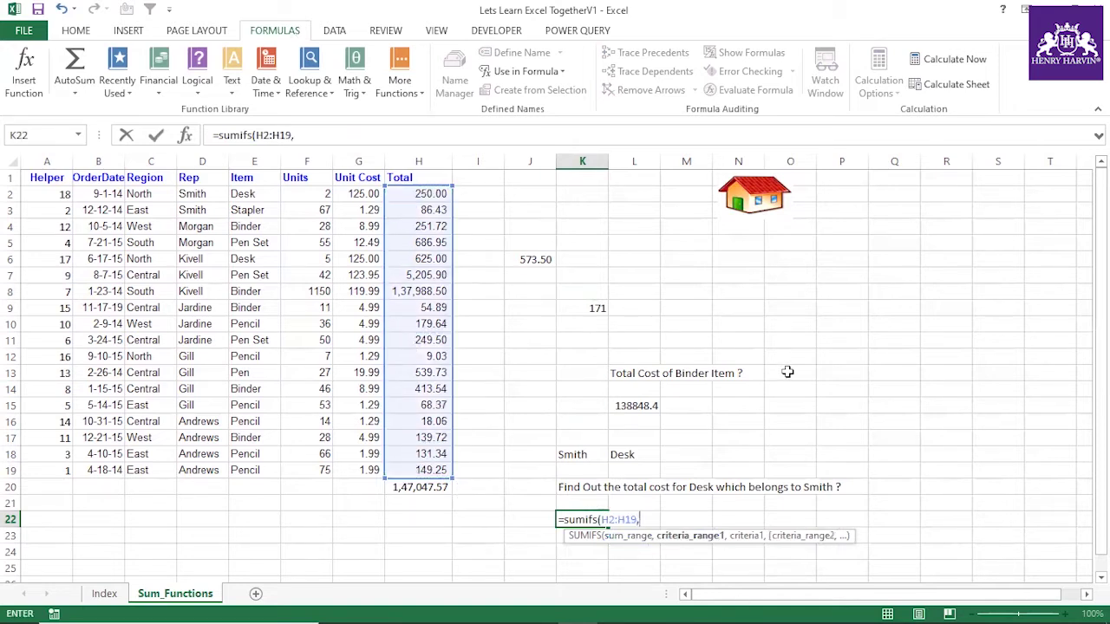
{"action": "left_click_drag", "start_coordinate": [203, 195], "coordinate": [185, 469]}
{"action": "type", "text": ","}
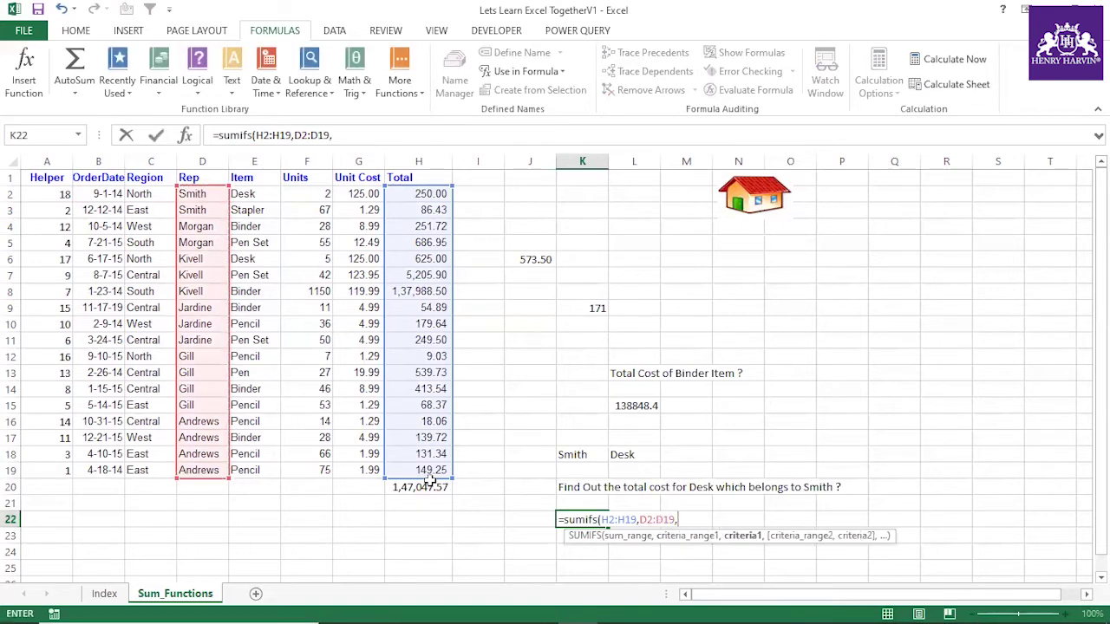
{"action": "type", "text": "\""}
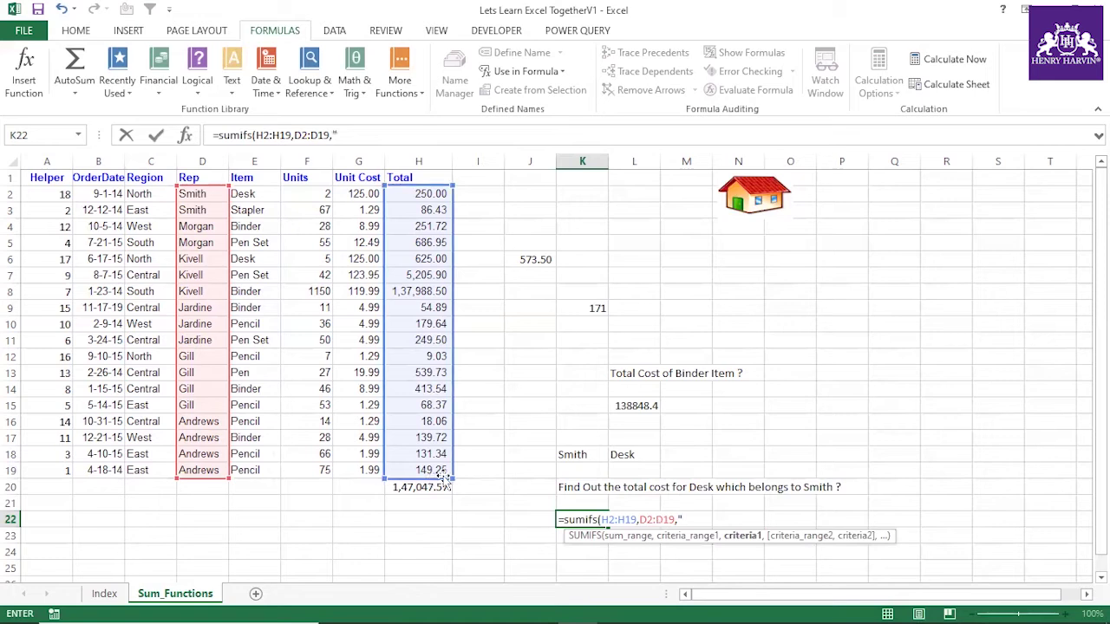
{"action": "left_click", "coordinate": [561, 456]}
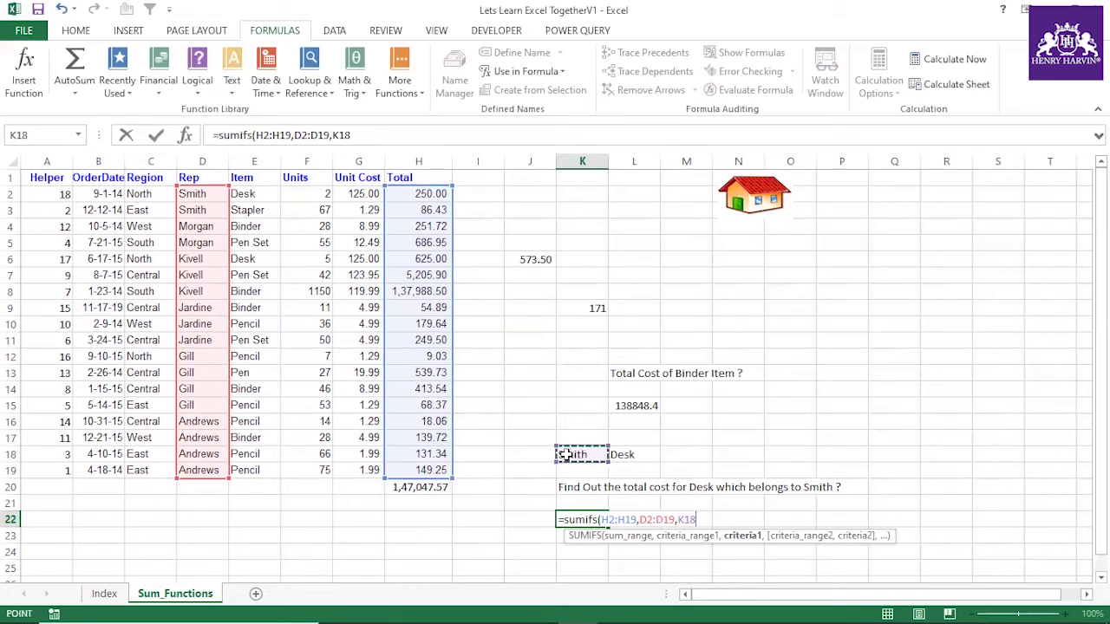
{"action": "type", "text": ","}
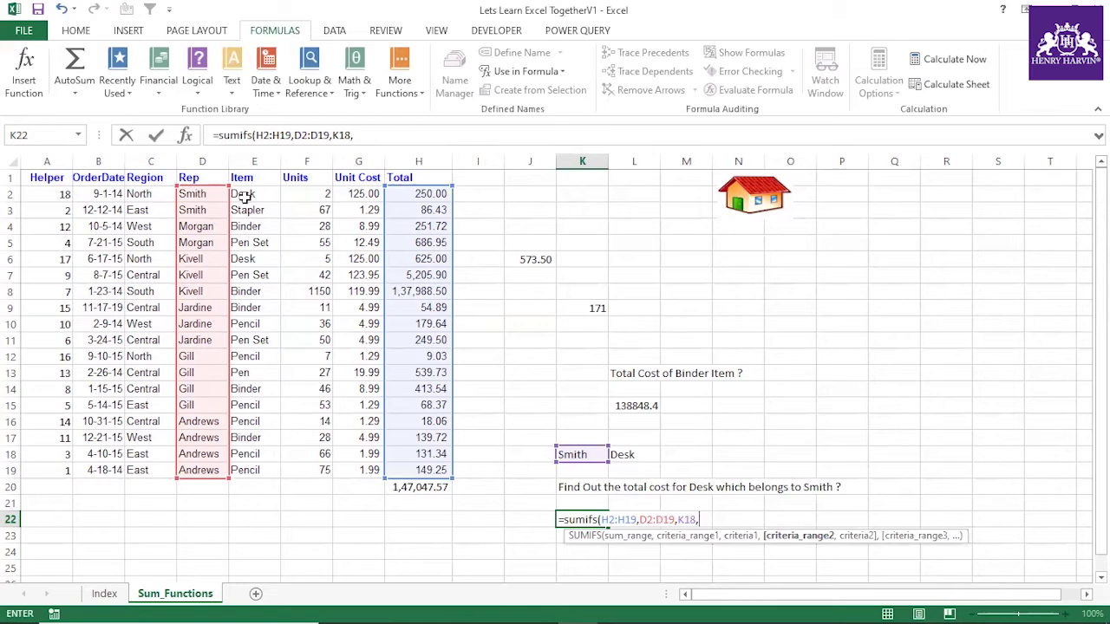
Step: Complete the K22 SUMIFS formula with E2:E19 as the second criteria range and L18 as its criterion
{"action": "left_click_drag", "start_coordinate": [245, 193], "coordinate": [251, 474]}
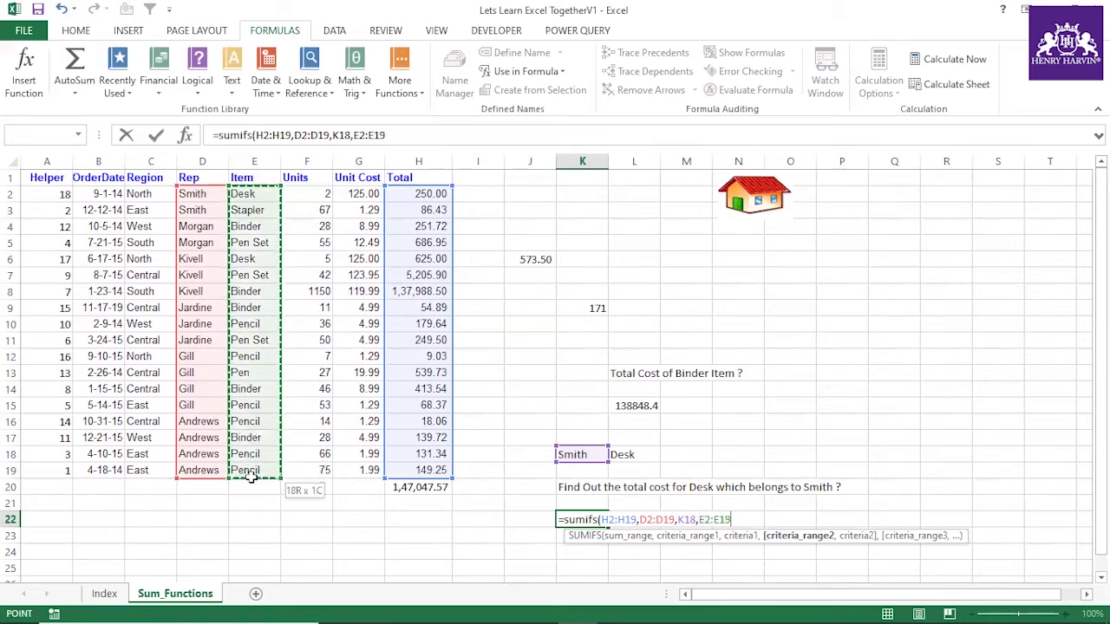
{"action": "type", "text": ","}
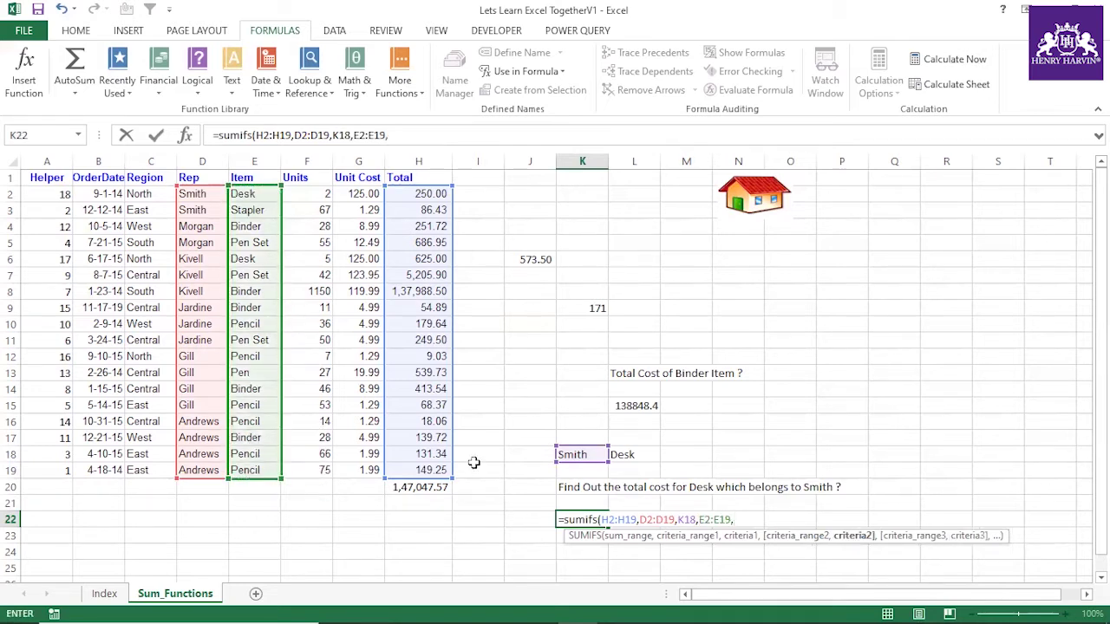
{"action": "left_click", "coordinate": [647, 453]}
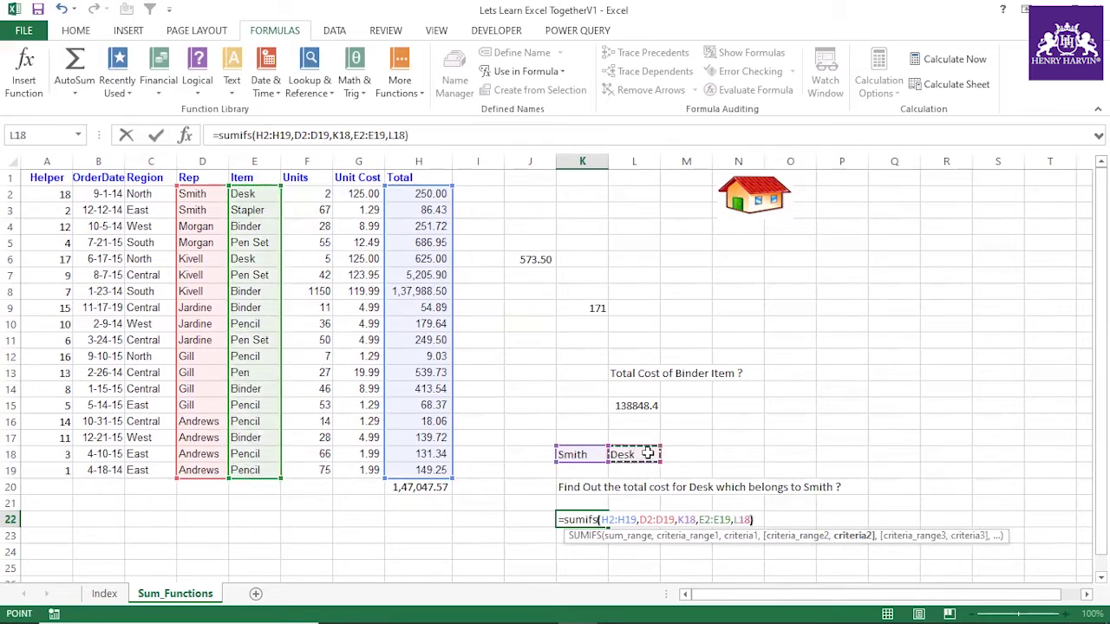
{"action": "key", "text": "Return"}
{"action": "left_click", "coordinate": [586, 519]}
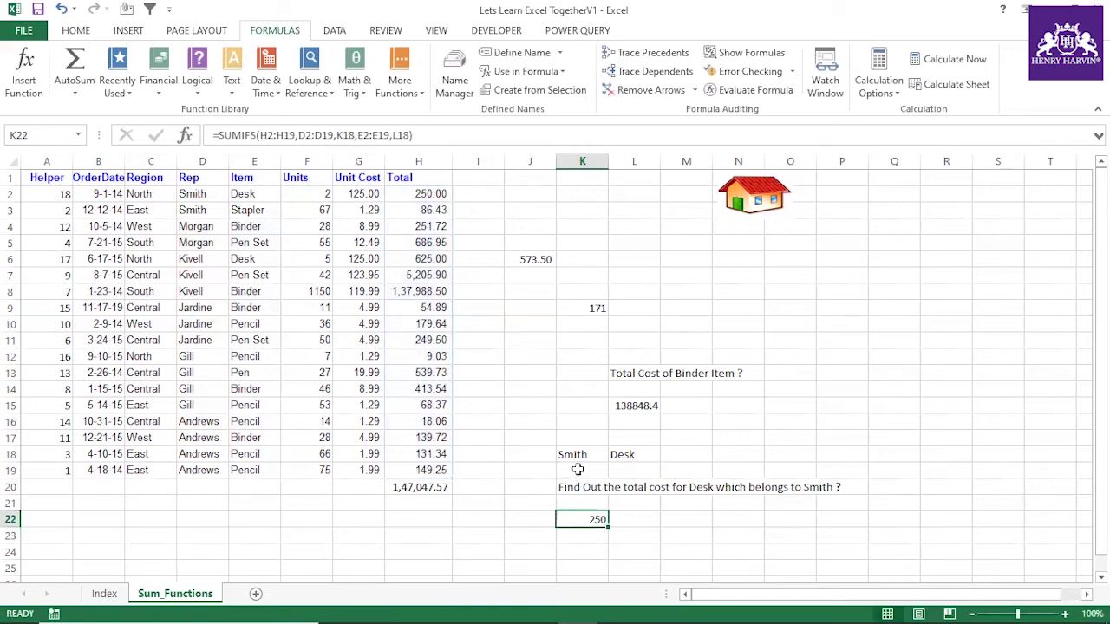
Step: Turn on filters for the order table and limit the Rep column to the rep named in K18
{"action": "left_click", "coordinate": [92, 177]}
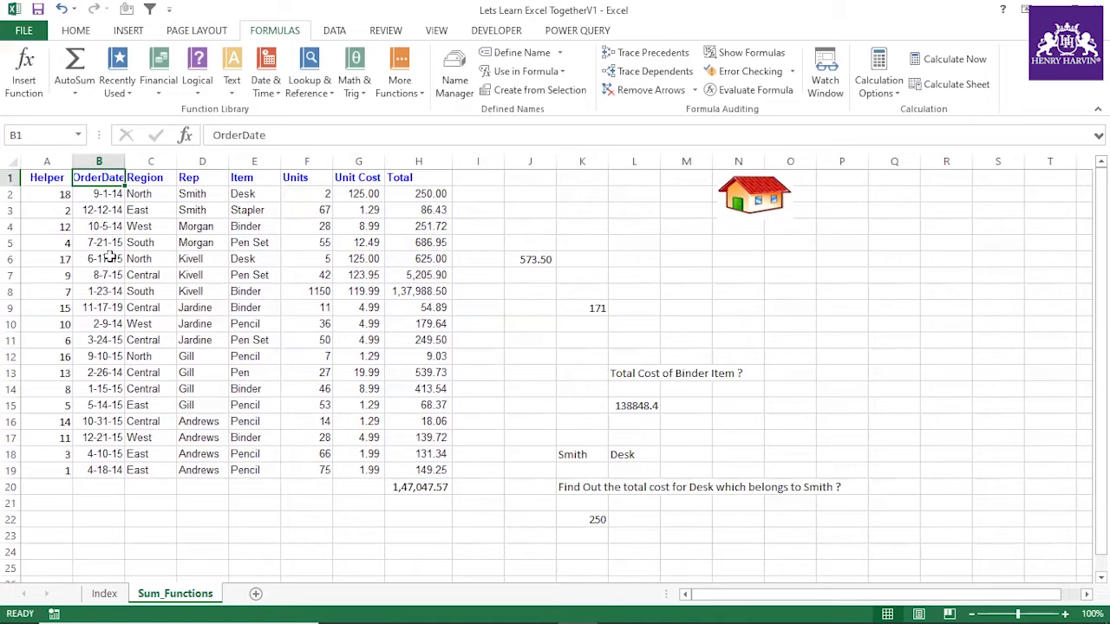
{"action": "key", "text": "ctrl+shift+l"}
{"action": "left_click", "coordinate": [220, 178]}
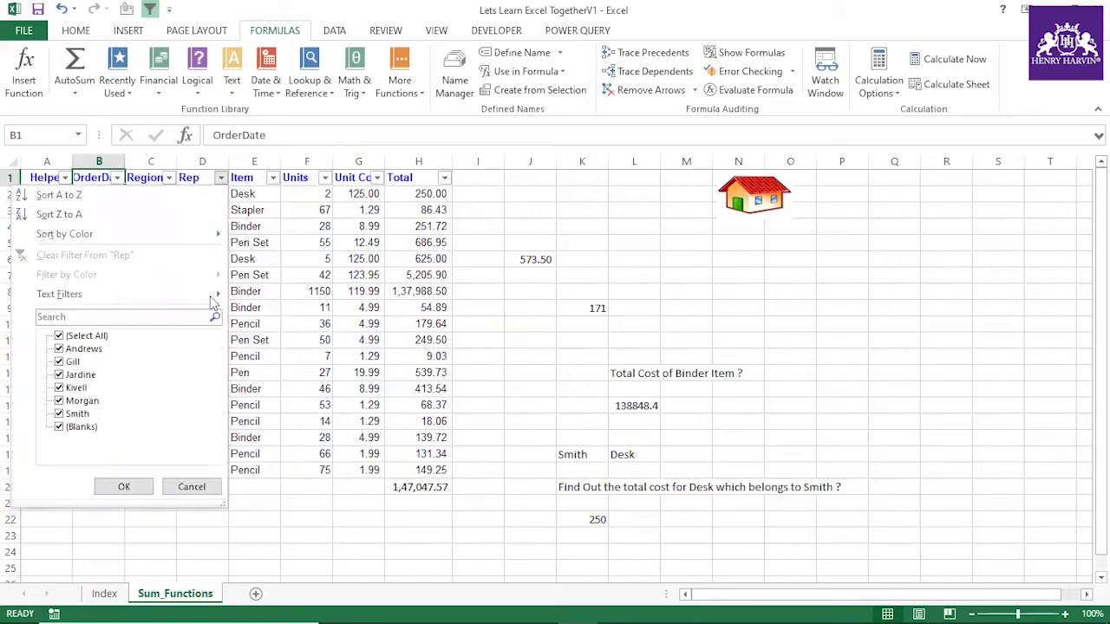
{"action": "left_click", "coordinate": [88, 337]}
{"action": "left_click", "coordinate": [85, 413]}
{"action": "left_click", "coordinate": [124, 487]}
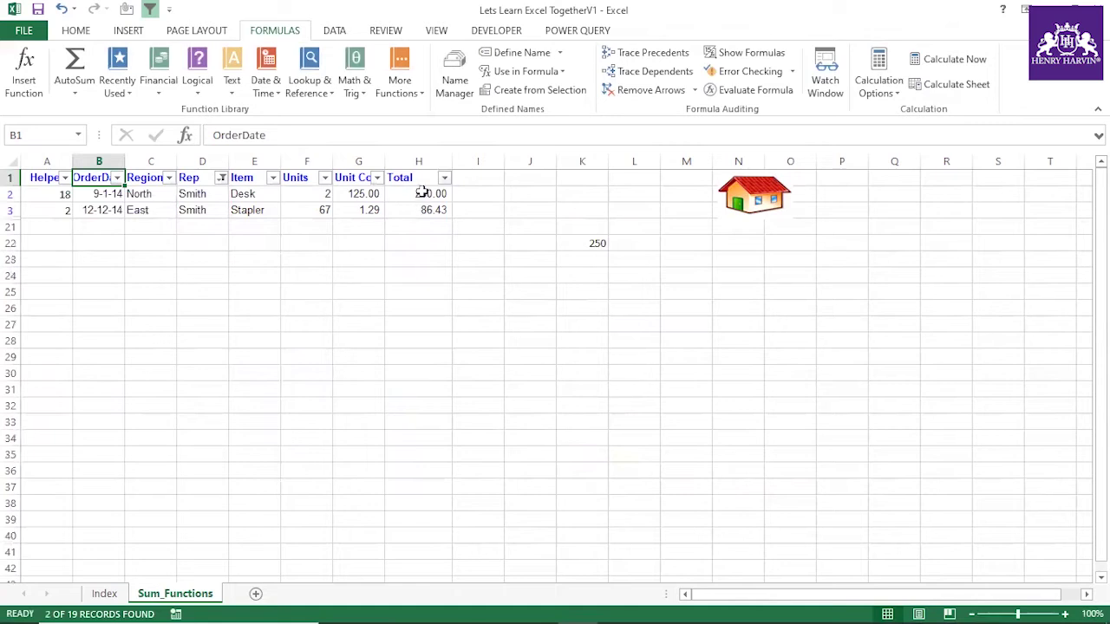
Step: Check the Total of the filtered Desk order against the SUMIFS result and remove the filters
{"action": "left_click", "coordinate": [243, 193]}
{"action": "left_click", "coordinate": [416, 192]}
{"action": "left_click", "coordinate": [265, 192]}
{"action": "left_click", "coordinate": [420, 191]}
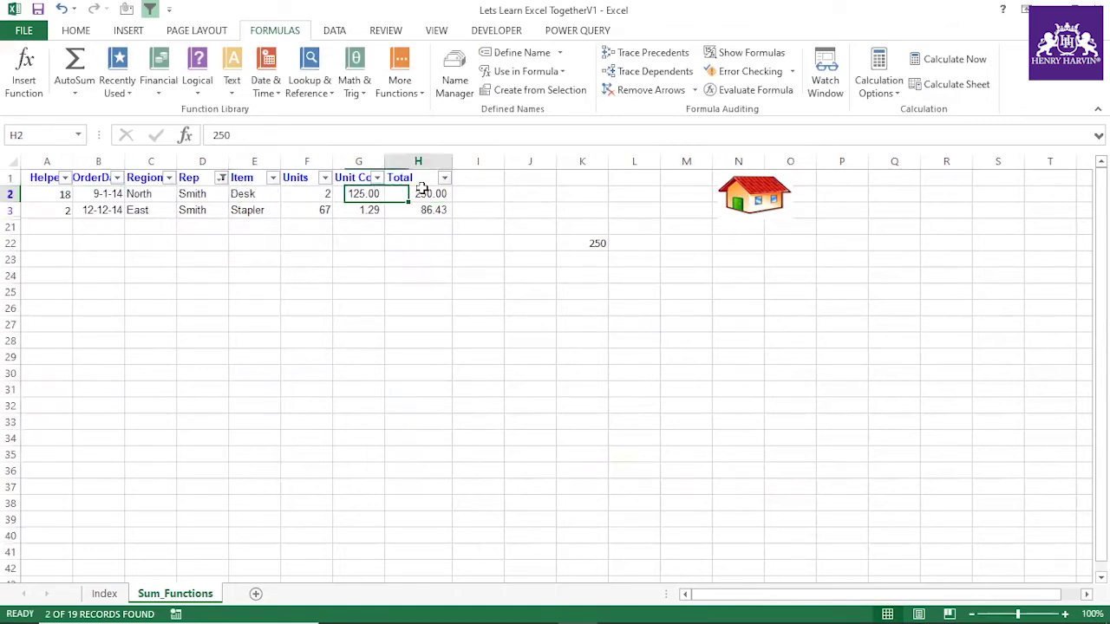
{"action": "left_click", "coordinate": [253, 178]}
{"action": "key", "text": "ctrl+shift+l"}
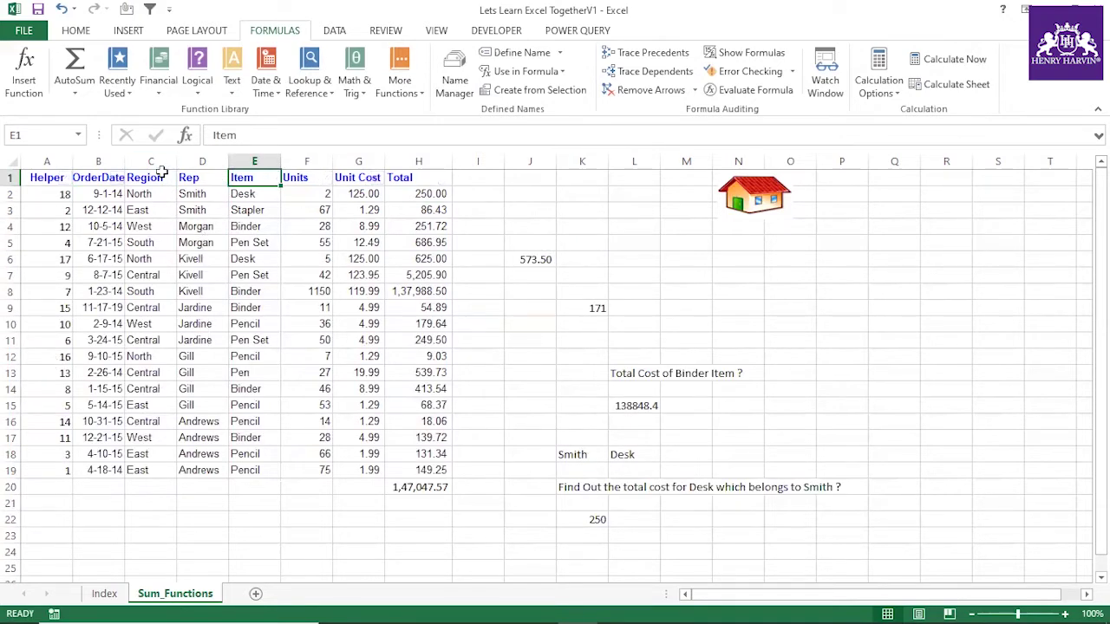
Step: Widen the OrderDate column slightly and select the whole order table A1:H19
{"action": "left_click", "coordinate": [597, 519]}
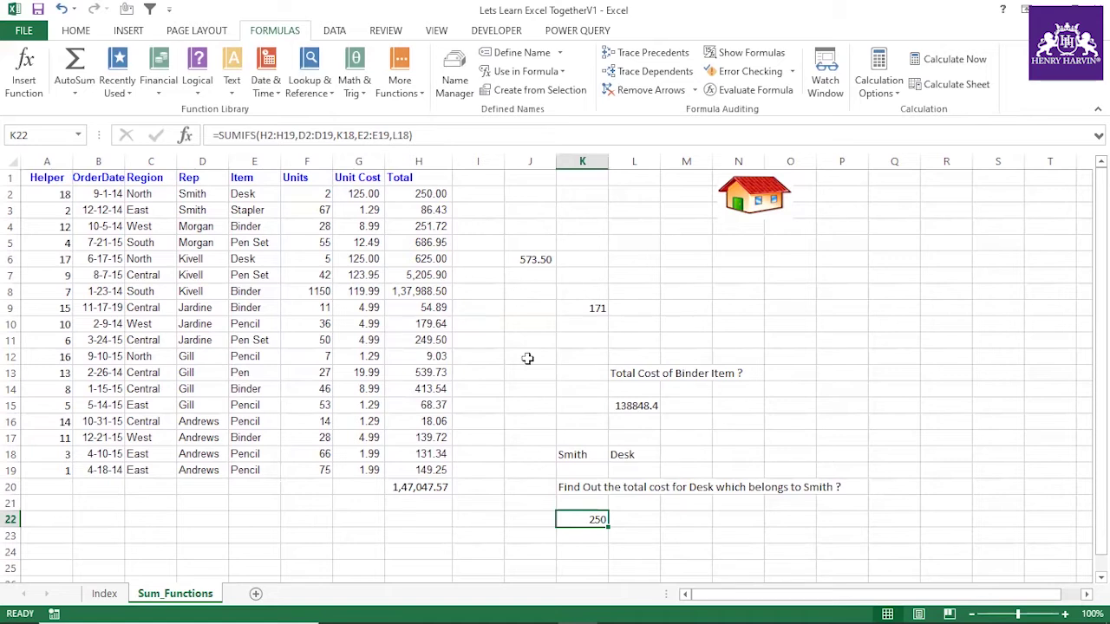
{"action": "left_click_drag", "start_coordinate": [124, 165], "coordinate": [126, 165]}
{"action": "left_click", "coordinate": [572, 178]}
{"action": "left_click_drag", "start_coordinate": [635, 175], "coordinate": [636, 175]}
{"action": "left_click_drag", "start_coordinate": [56, 178], "coordinate": [420, 465]}
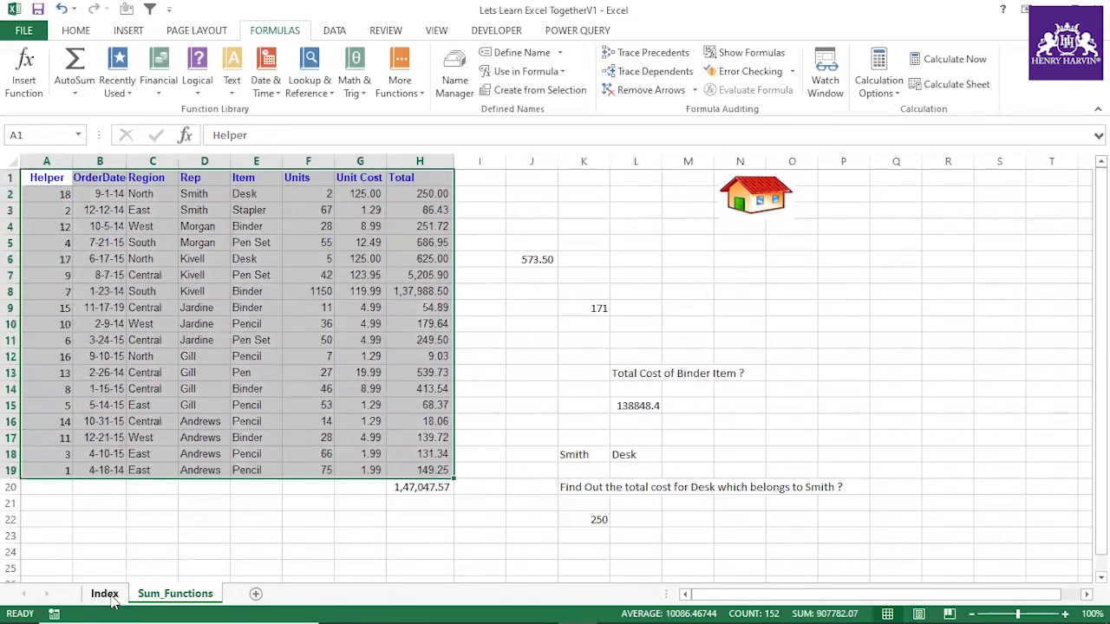
Step: Look at the wildcard characters and SUMPRODUCT topics on the Index sheet and return to the Sum_Functions sheet
{"action": "left_click", "coordinate": [105, 594]}
{"action": "left_click", "coordinate": [457, 342]}
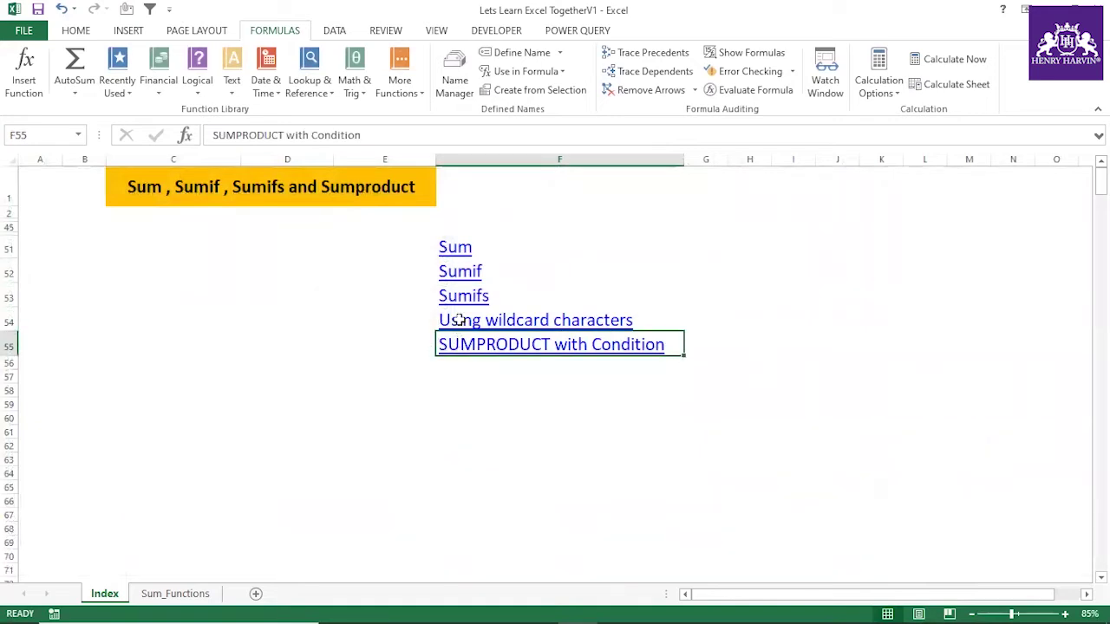
{"action": "left_click", "coordinate": [457, 319]}
{"action": "left_click", "coordinate": [175, 593]}
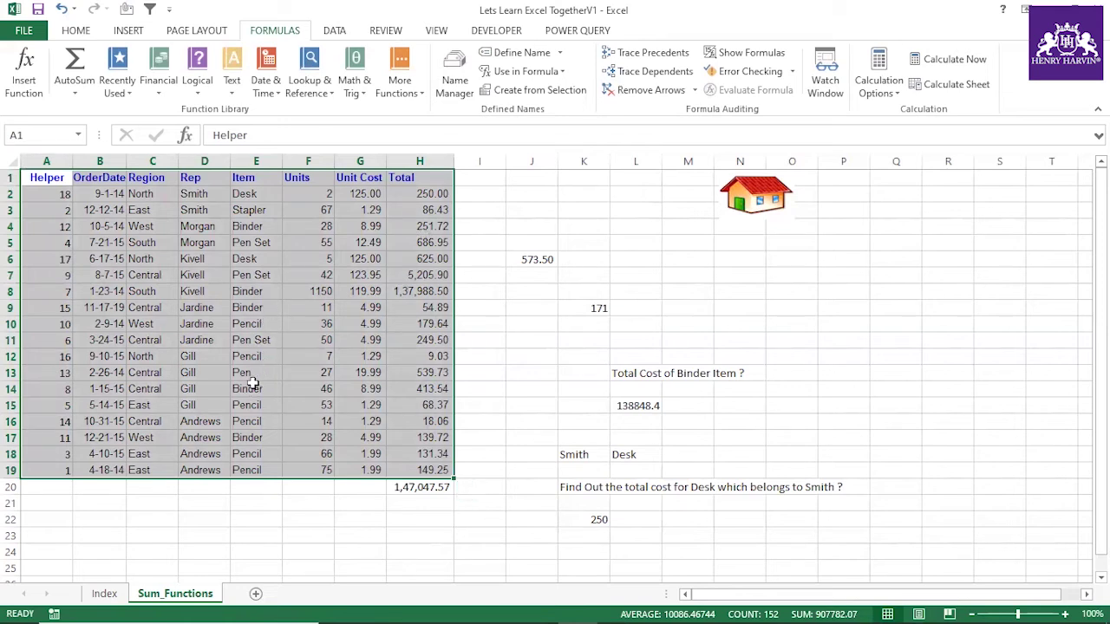
Step: Compare the Pencil, Pen and Pen Set entries in the Item column, rows 11 to 13
{"action": "left_click", "coordinate": [258, 356]}
{"action": "left_click", "coordinate": [262, 372]}
{"action": "left_click", "coordinate": [263, 358]}
{"action": "left_click", "coordinate": [263, 370]}
{"action": "left_click", "coordinate": [263, 358]}
{"action": "left_click", "coordinate": [263, 371]}
{"action": "left_click", "coordinate": [263, 358]}
{"action": "left_click", "coordinate": [264, 372]}
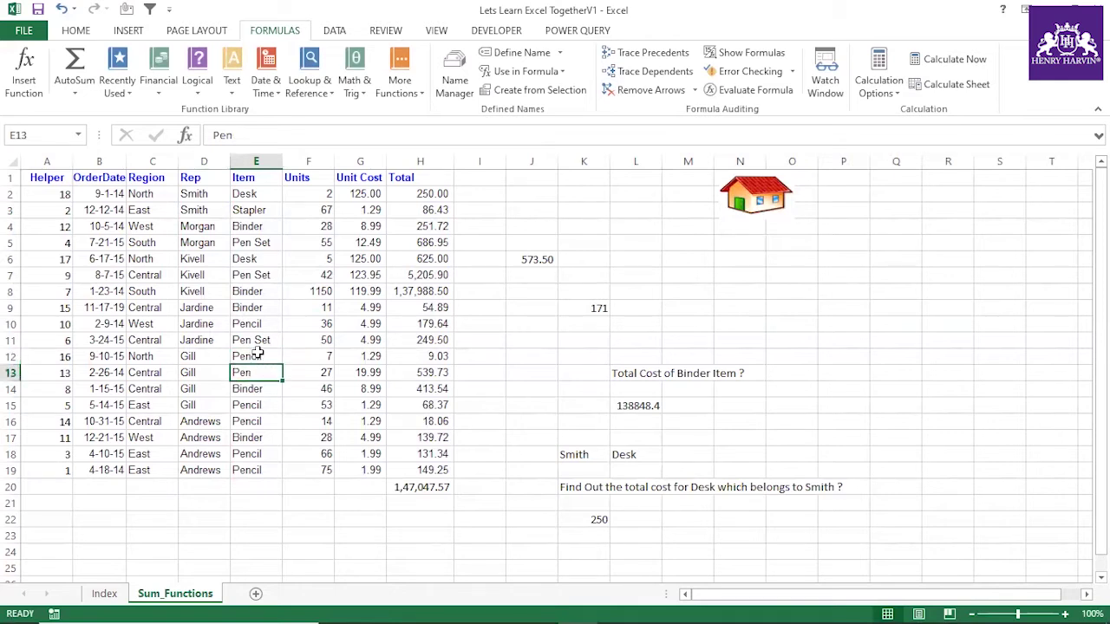
{"action": "left_click", "coordinate": [259, 357]}
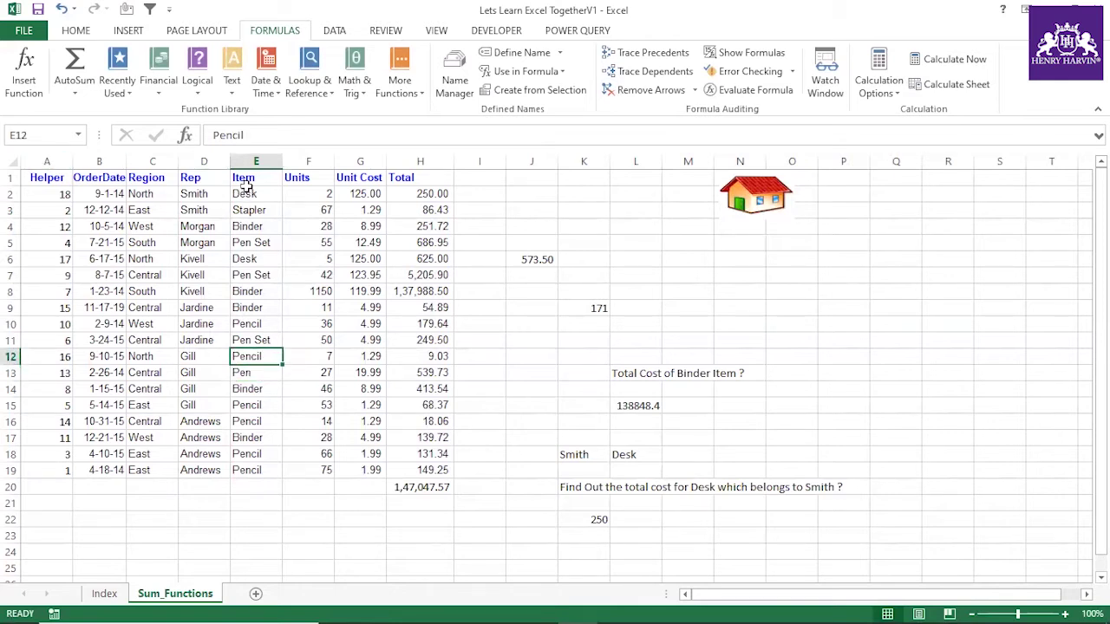
{"action": "left_click", "coordinate": [266, 339]}
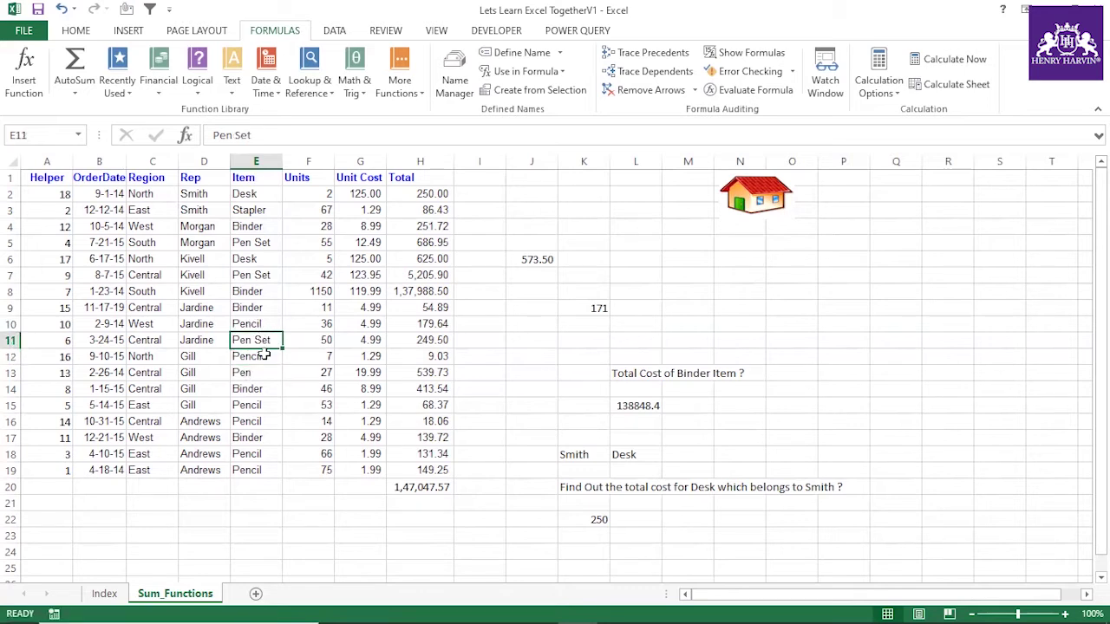
Step: Examine the entries in the Item column, comparing Pencil, Pen Set and Pen in rows 10 to 13
{"action": "left_click", "coordinate": [286, 389]}
{"action": "left_click_drag", "start_coordinate": [251, 196], "coordinate": [253, 471]}
{"action": "left_click", "coordinate": [293, 355]}
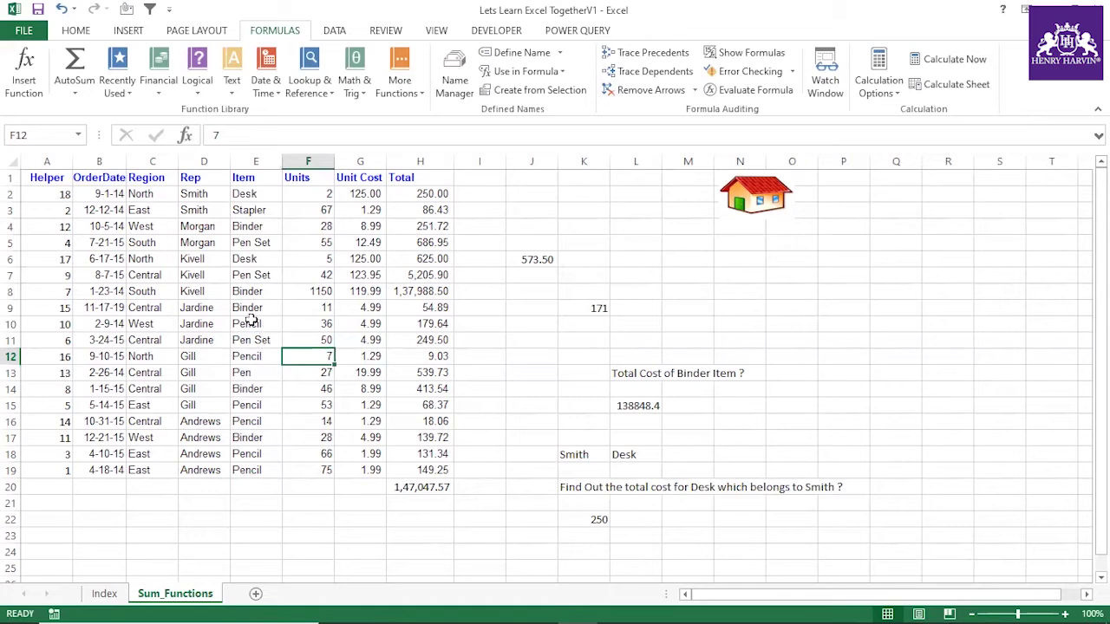
{"action": "left_click_drag", "start_coordinate": [250, 321], "coordinate": [253, 373]}
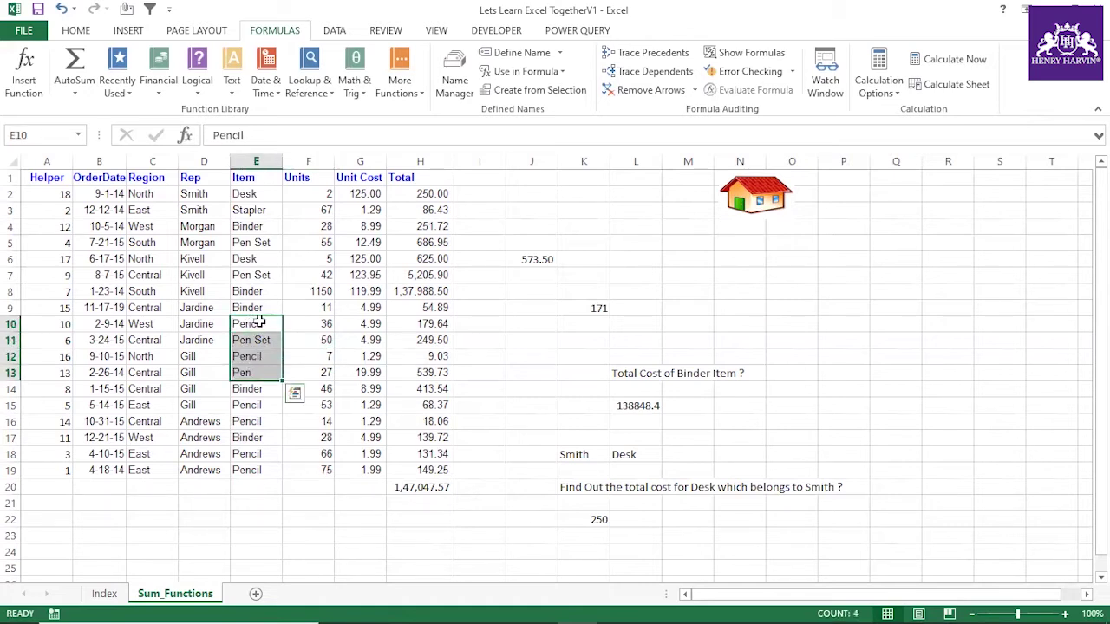
{"action": "left_click", "coordinate": [256, 369]}
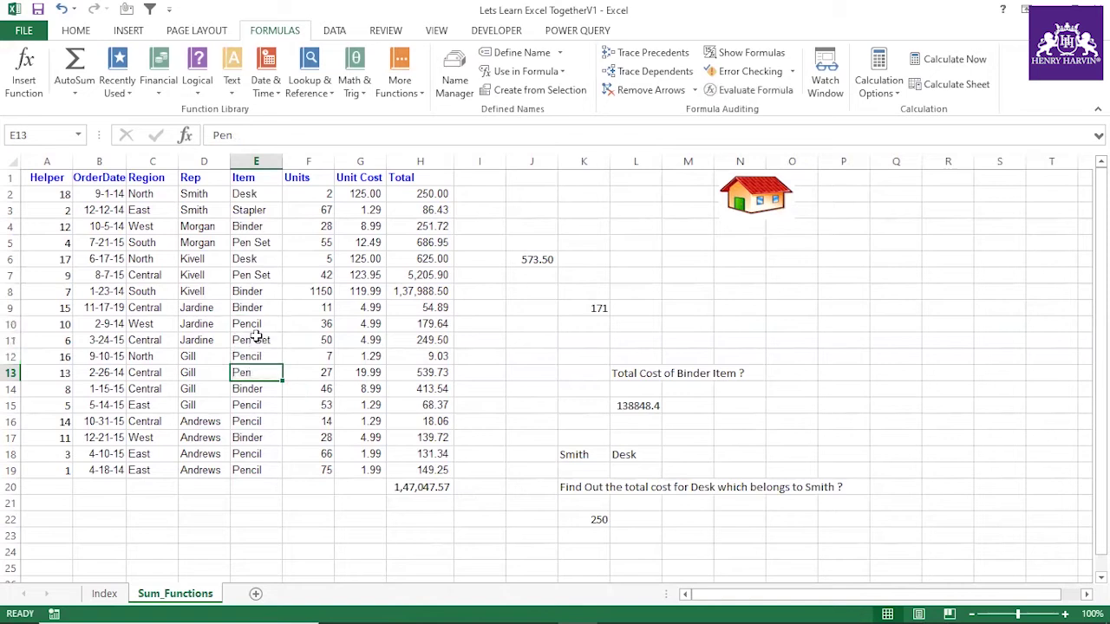
{"action": "left_click_drag", "start_coordinate": [255, 325], "coordinate": [258, 369]}
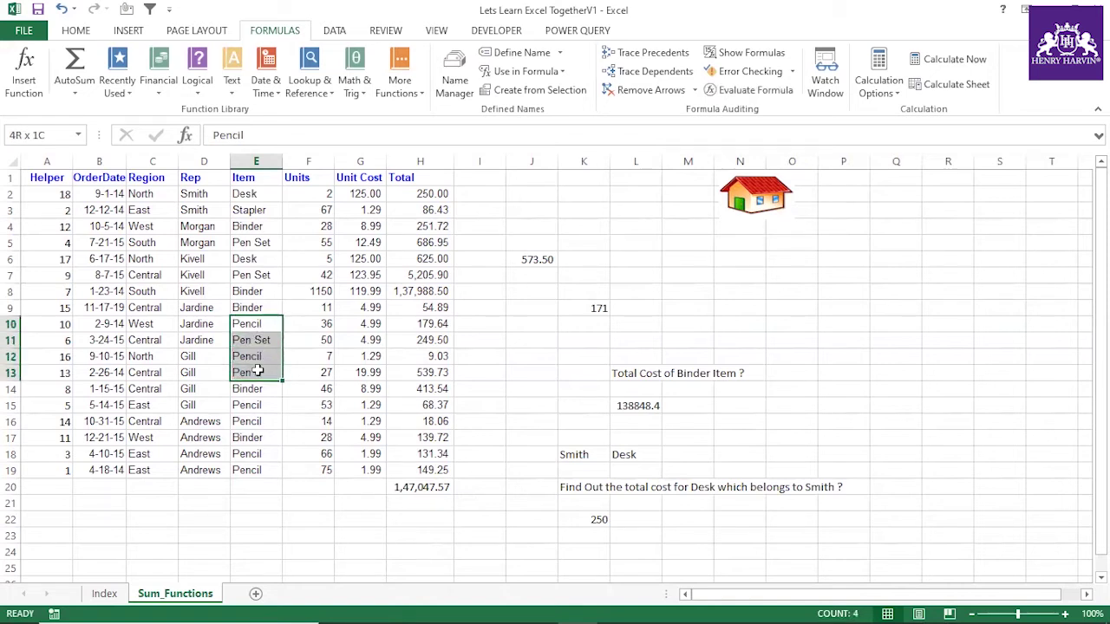
{"action": "left_click", "coordinate": [255, 325]}
{"action": "left_click", "coordinate": [262, 340]}
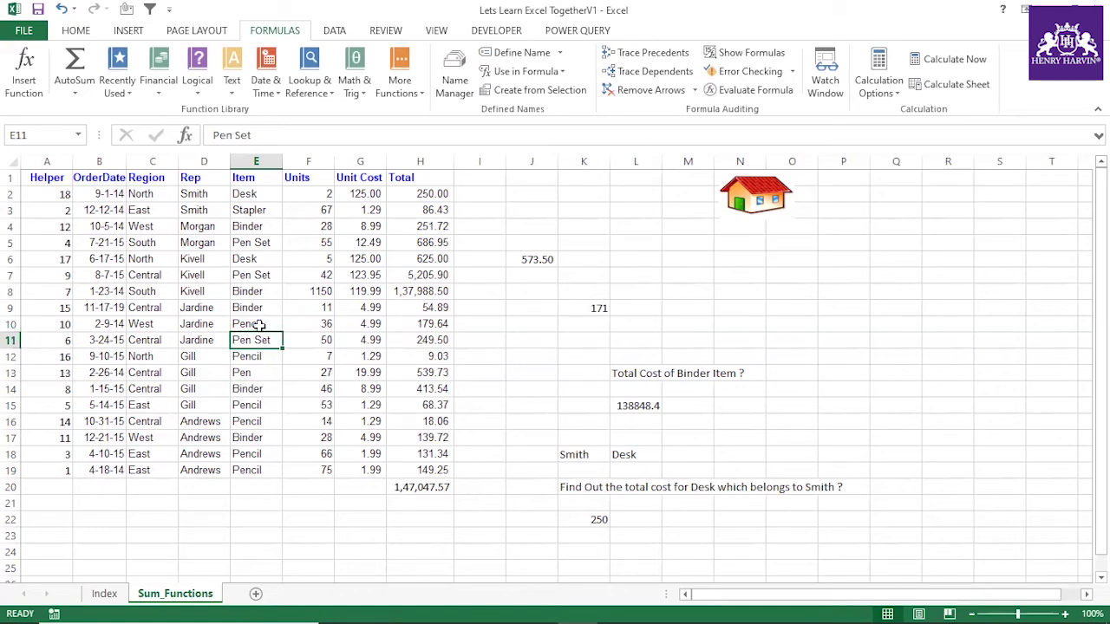
{"action": "left_click", "coordinate": [258, 322]}
{"action": "left_click", "coordinate": [264, 373]}
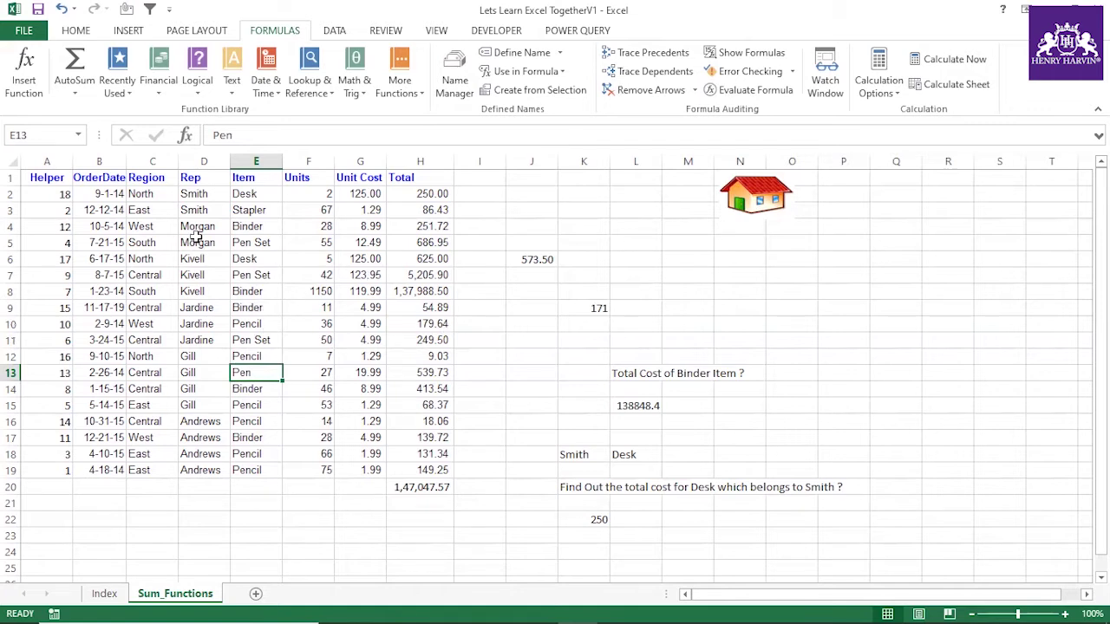
Step: Enter the label "Total Cost for all items start with P" in L6 and widen column L to fit it
{"action": "left_click", "coordinate": [646, 261]}
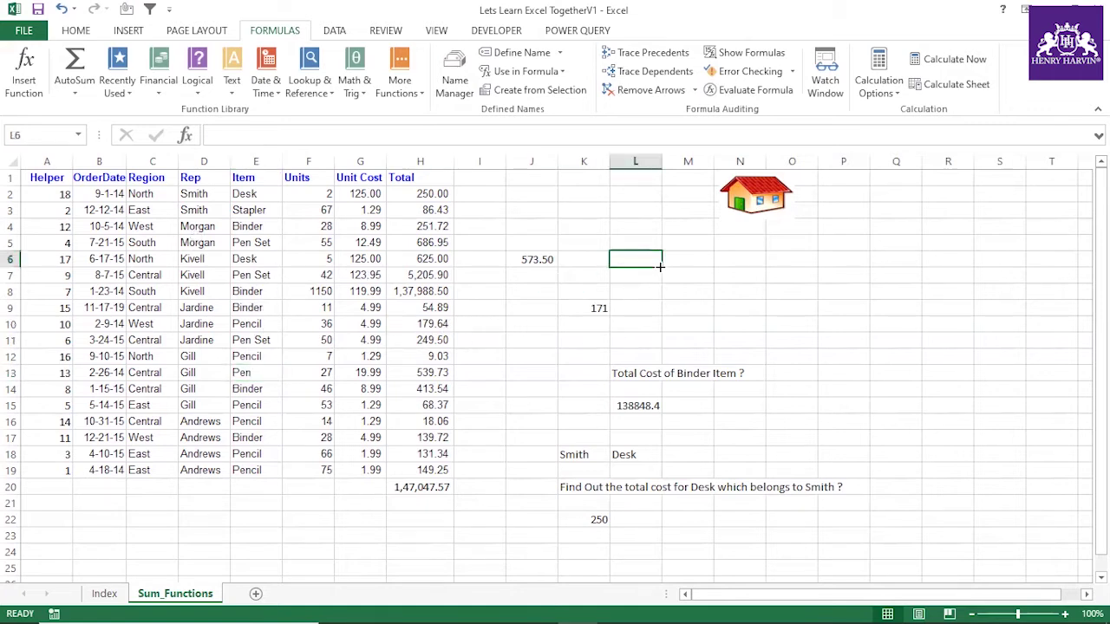
{"action": "type", "text": "="}
{"action": "key", "text": "BackSpace"}
{"action": "type", "text": "Total C"}
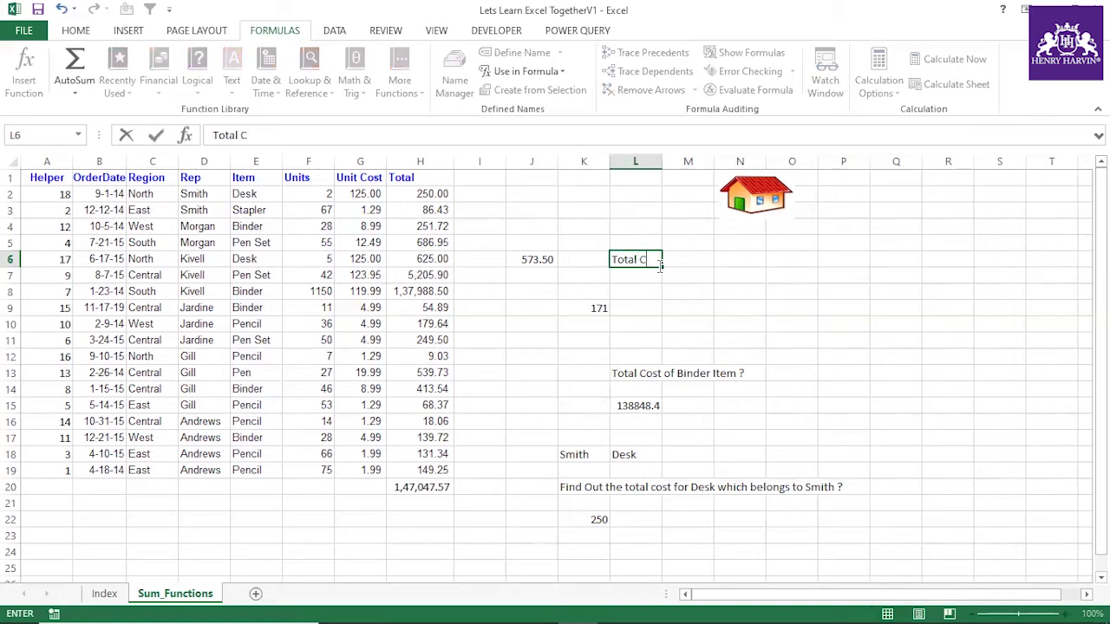
{"action": "type", "text": "ost for all items "}
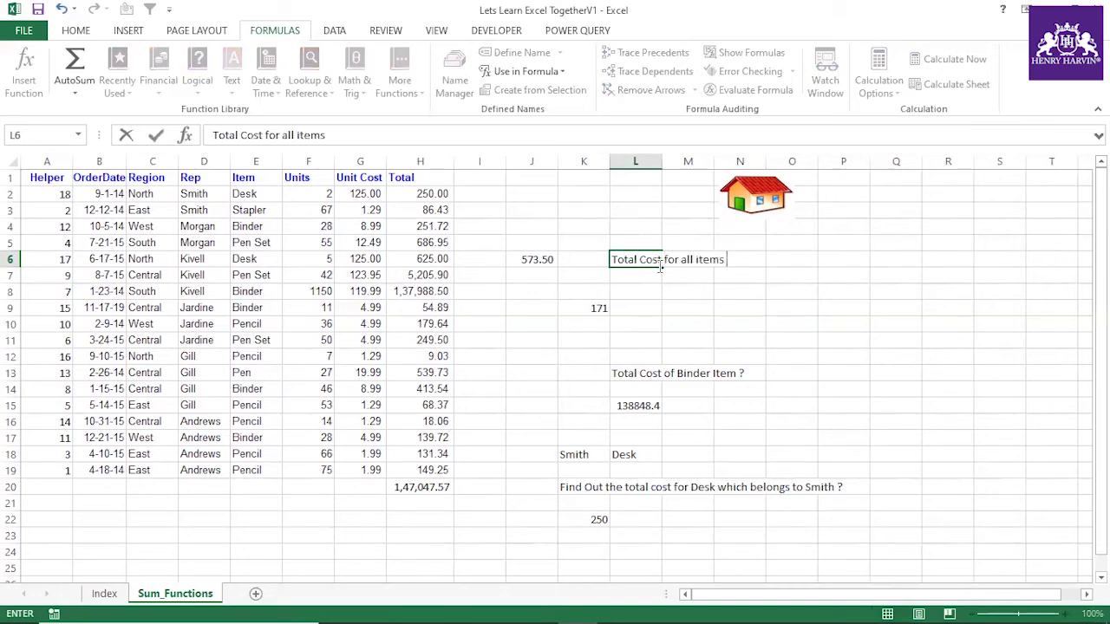
{"action": "type", "text": "sya"}
{"action": "key", "text": "BackSpace"}
{"action": "type", "text": "tart with "}
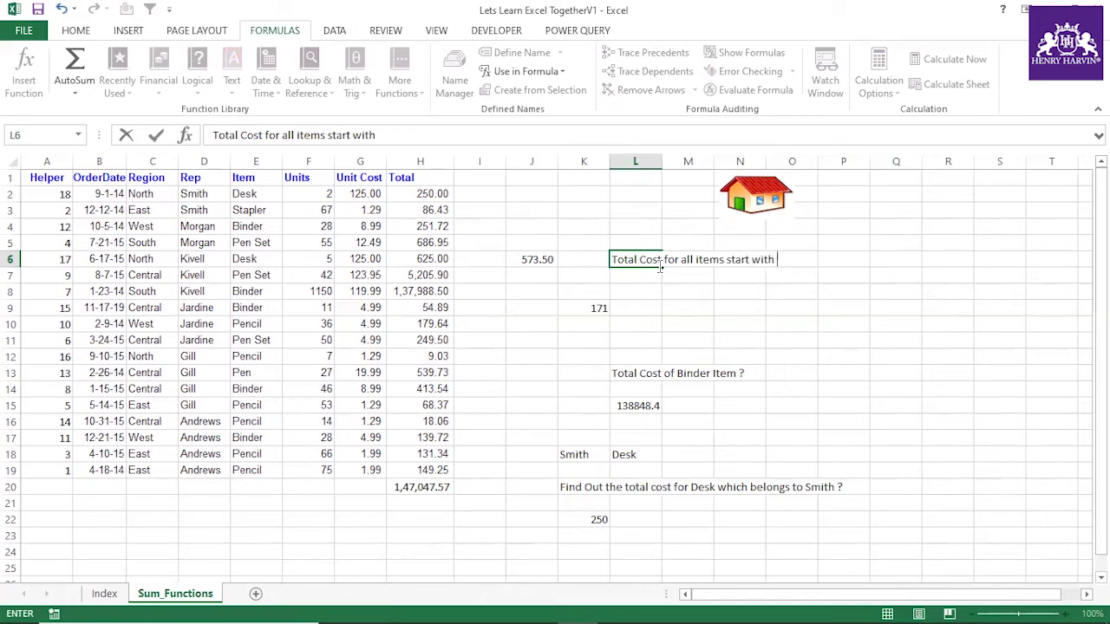
{"action": "type", "text": "P"}
{"action": "left_click", "coordinate": [696, 308]}
{"action": "left_click_drag", "start_coordinate": [660, 160], "coordinate": [791, 160]}
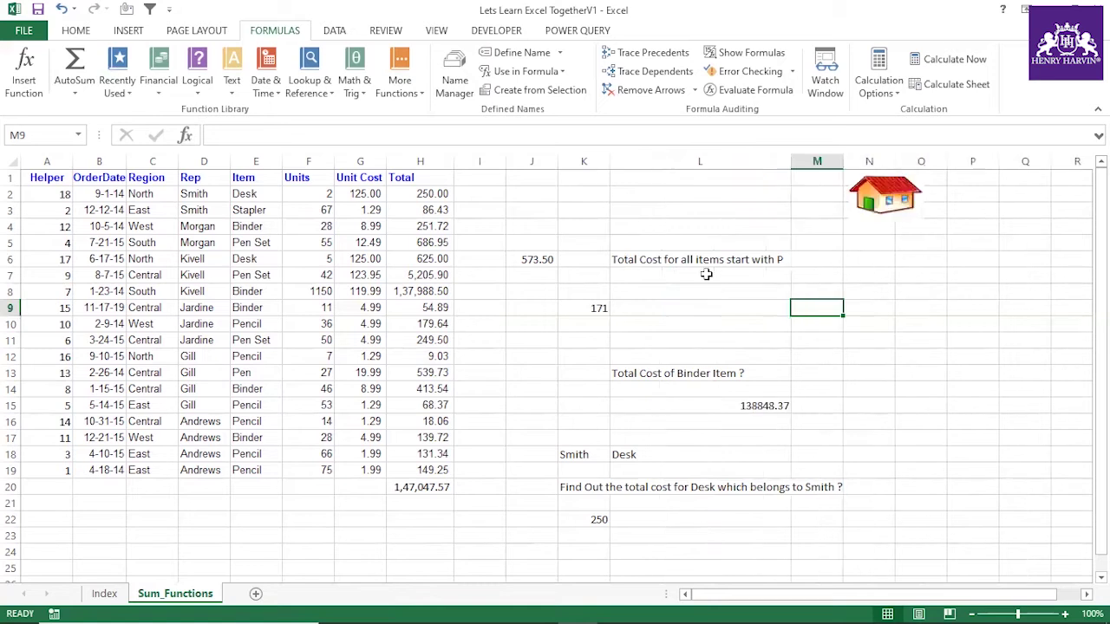
Step: Enter =SUMIF(E2:E19,"P*",H2:H19) in L8 to total the cost of all items starting with P
{"action": "left_click", "coordinate": [722, 295]}
{"action": "type", "text": "=s"}
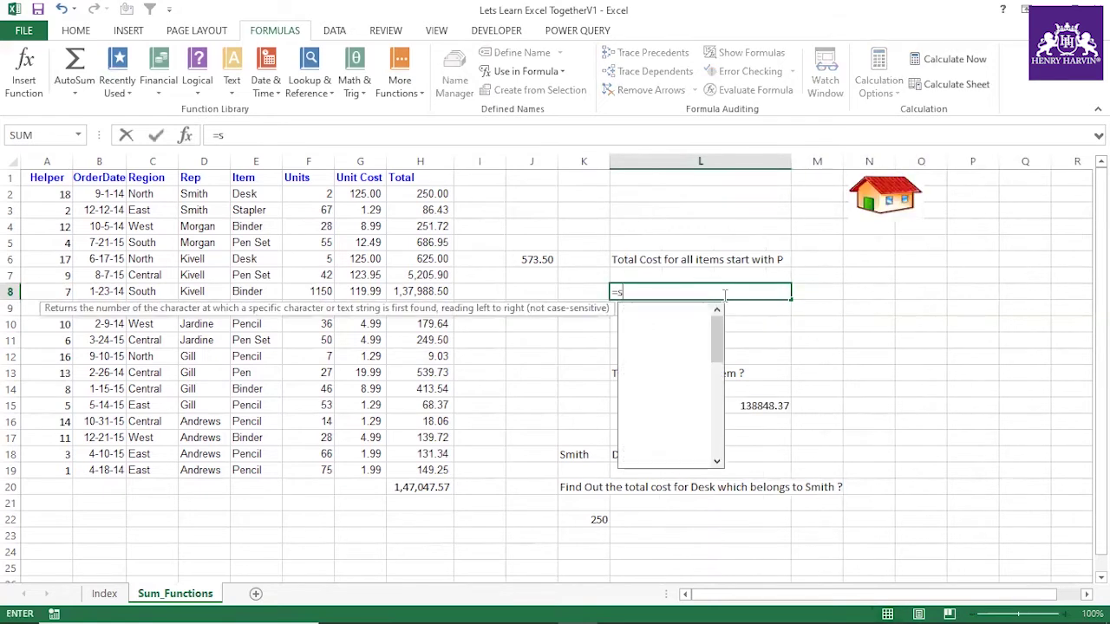
{"action": "type", "text": "umif"}
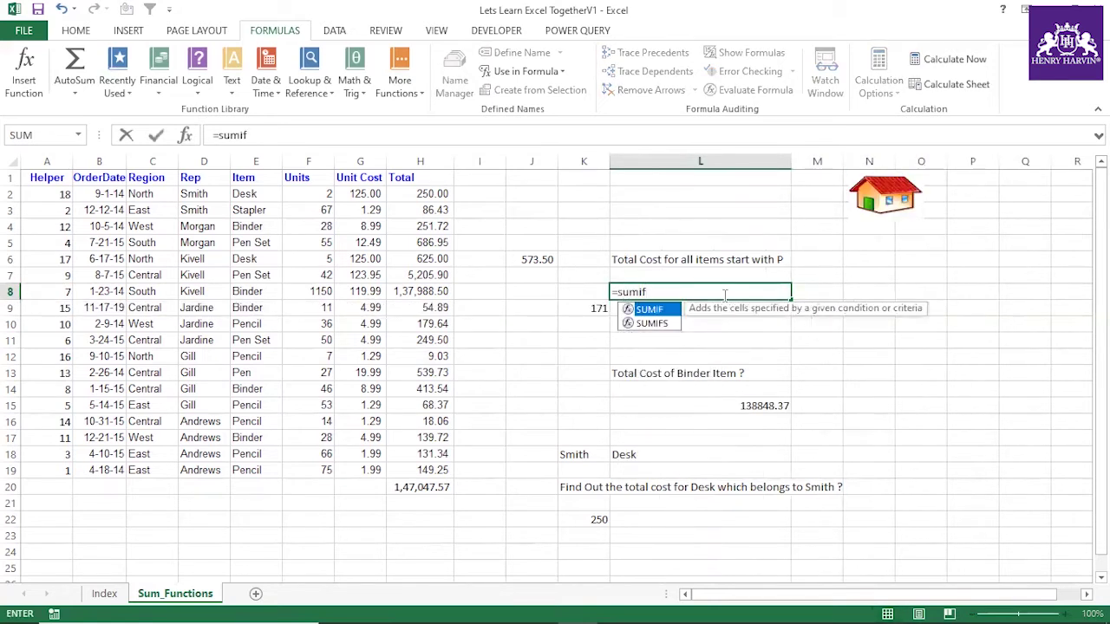
{"action": "type", "text": "("}
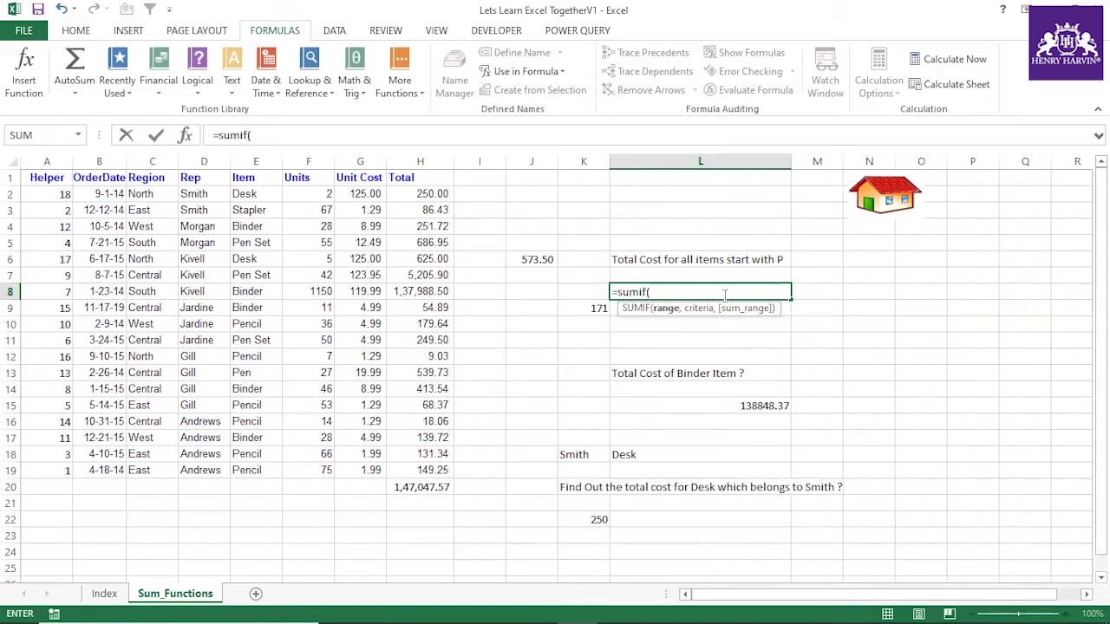
{"action": "left_click_drag", "start_coordinate": [254, 194], "coordinate": [254, 469]}
{"action": "type", "text": ","}
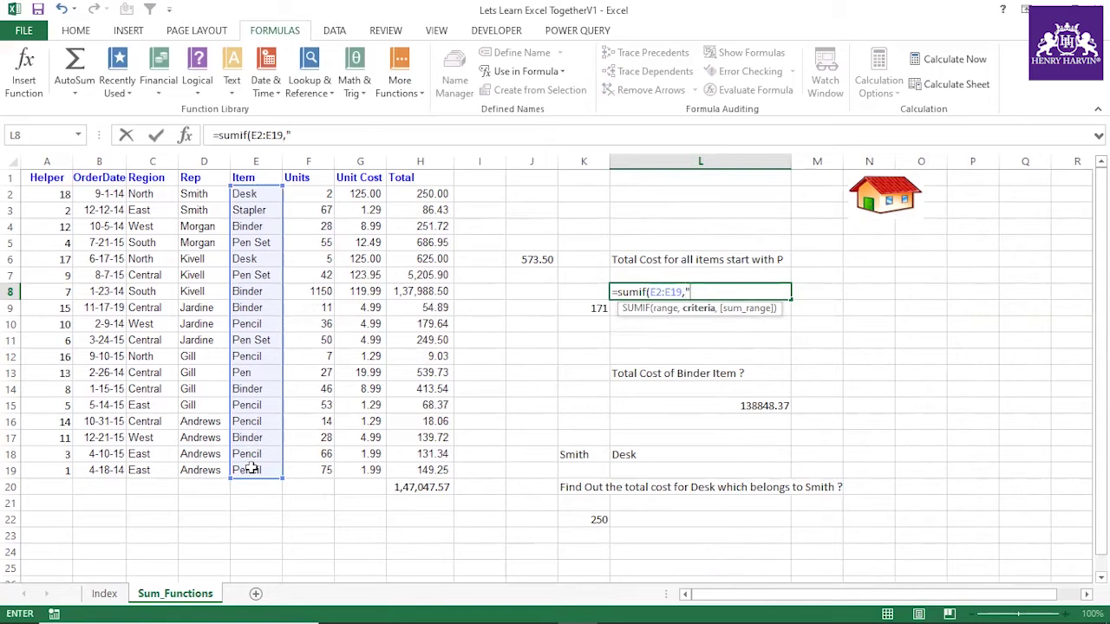
{"action": "type", "text": "p"}
{"action": "key", "text": "BackSpace"}
{"action": "type", "text": "P"}
{"action": "type", "text": "*\","}
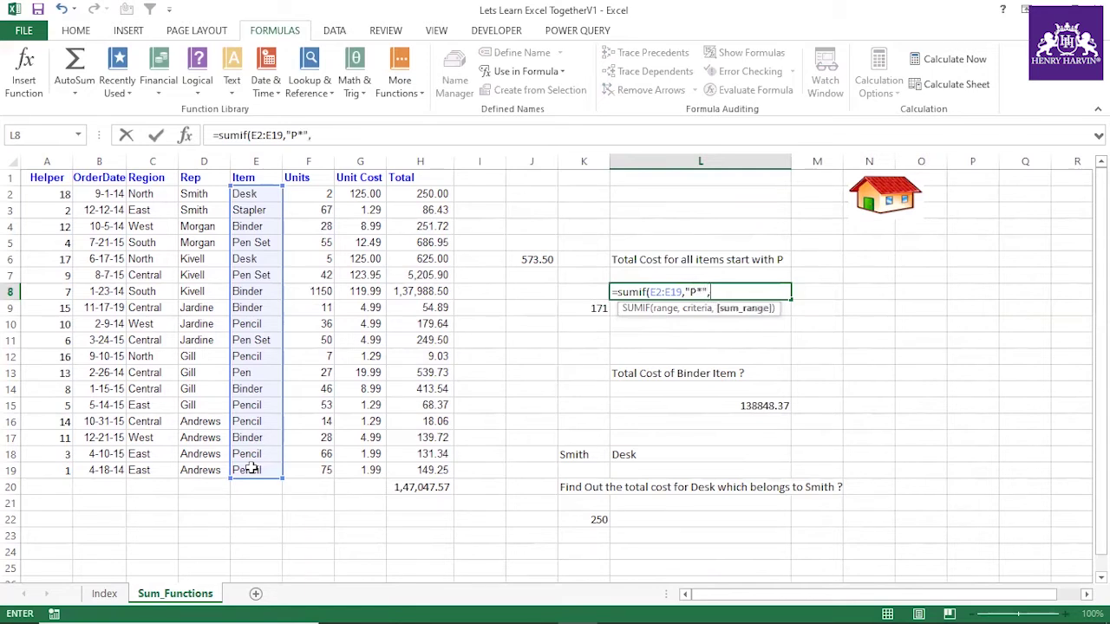
{"action": "left_click_drag", "start_coordinate": [407, 194], "coordinate": [421, 470]}
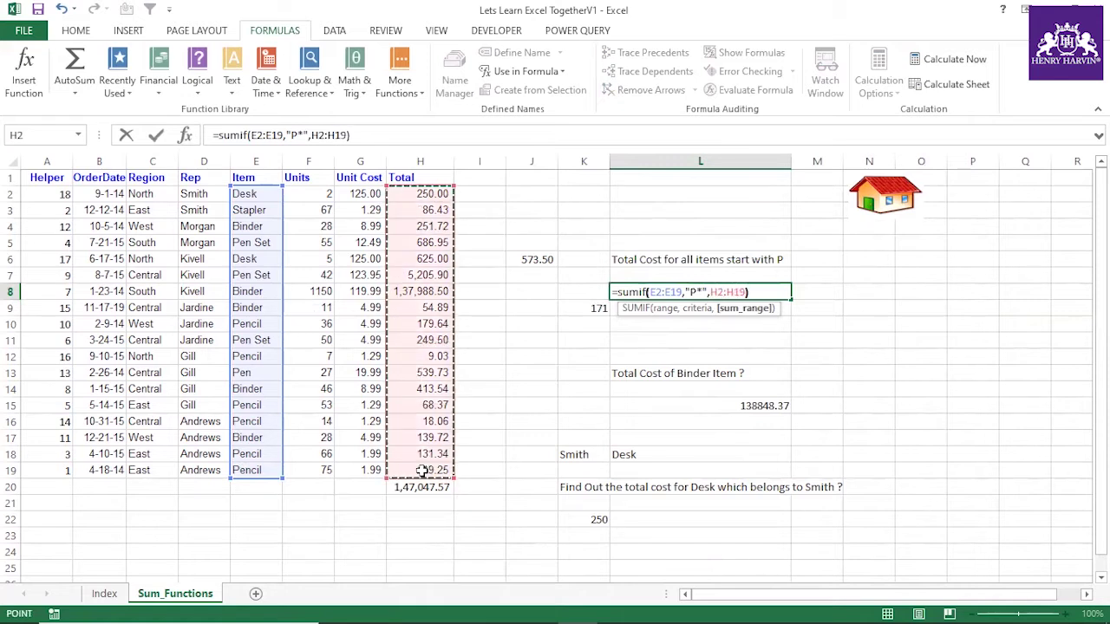
{"action": "key", "text": "Return"}
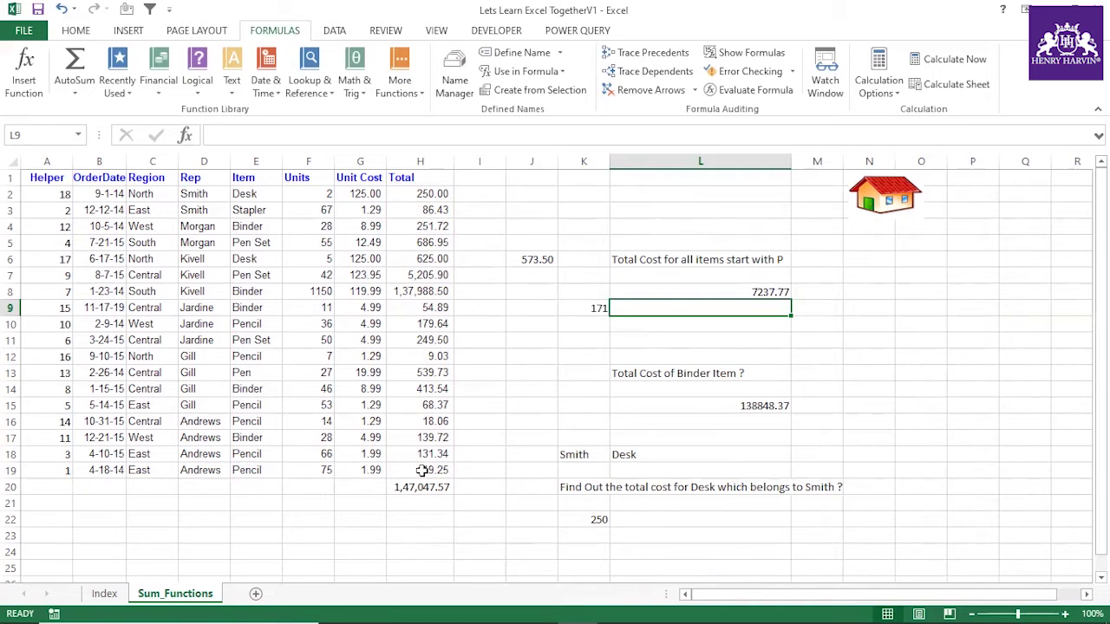
Step: Filter the Item column with a contains text condition and select the filtered Total values to check their sum
{"action": "left_click", "coordinate": [350, 177]}
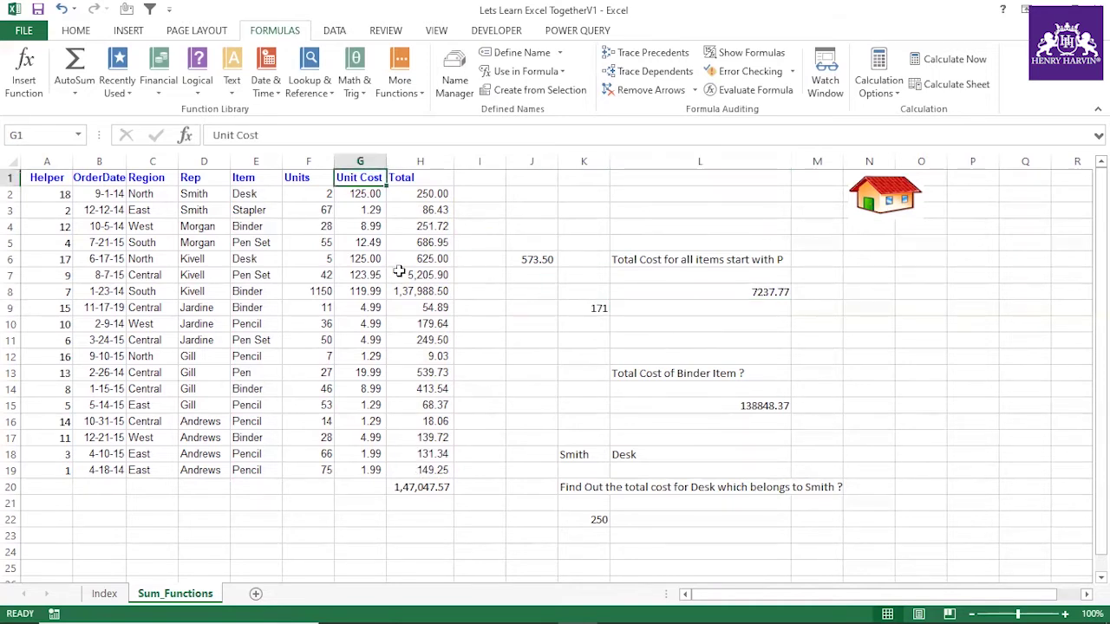
{"action": "key", "text": "ctrl+shift+l"}
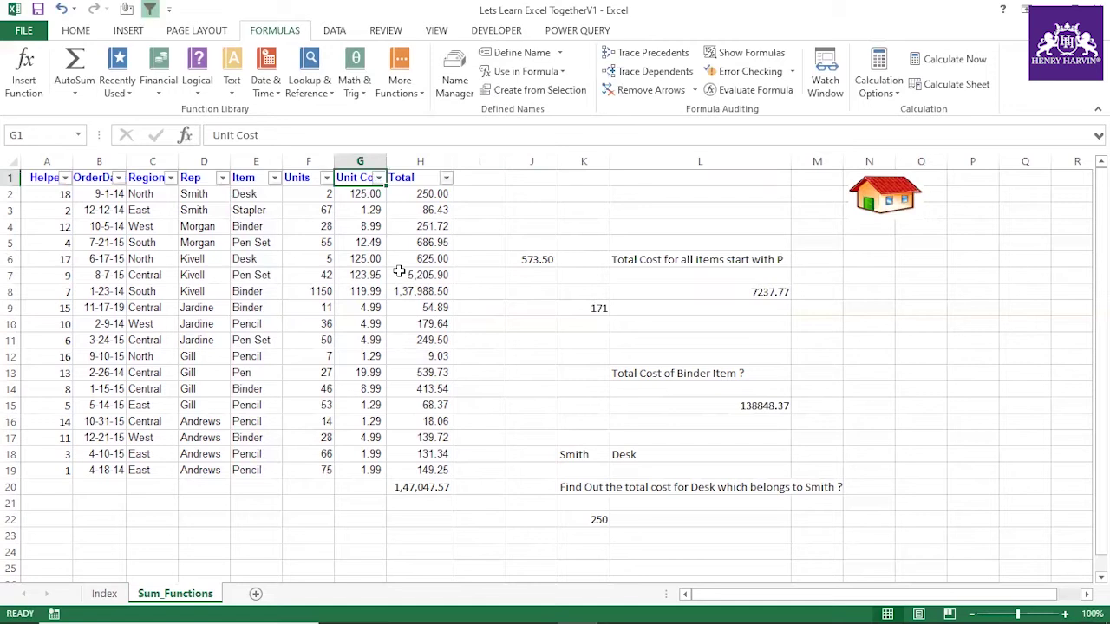
{"action": "left_click", "coordinate": [275, 177]}
{"action": "mouse_move", "coordinate": [154, 295]}
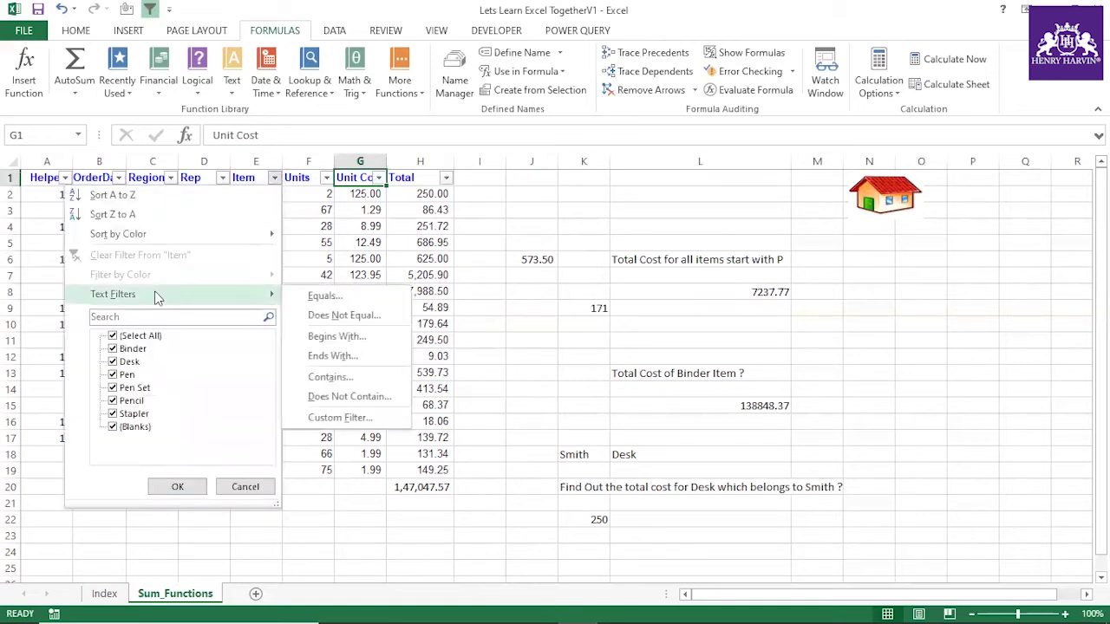
{"action": "left_click", "coordinate": [351, 376]}
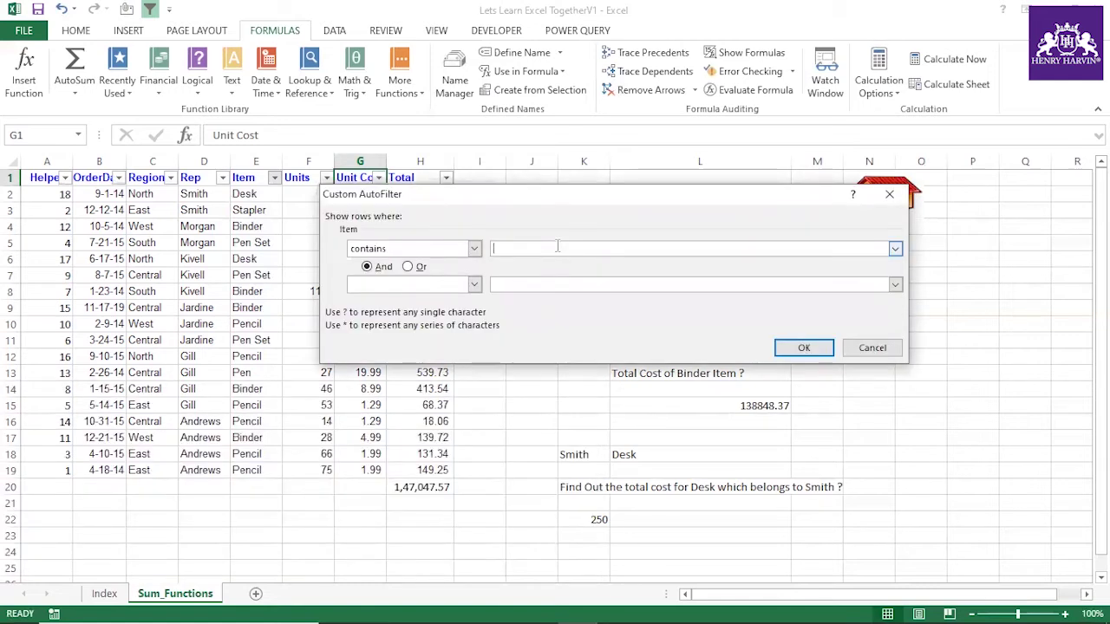
{"action": "left_click", "coordinate": [804, 348]}
{"action": "left_click_drag", "start_coordinate": [424, 194], "coordinate": [424, 350]}
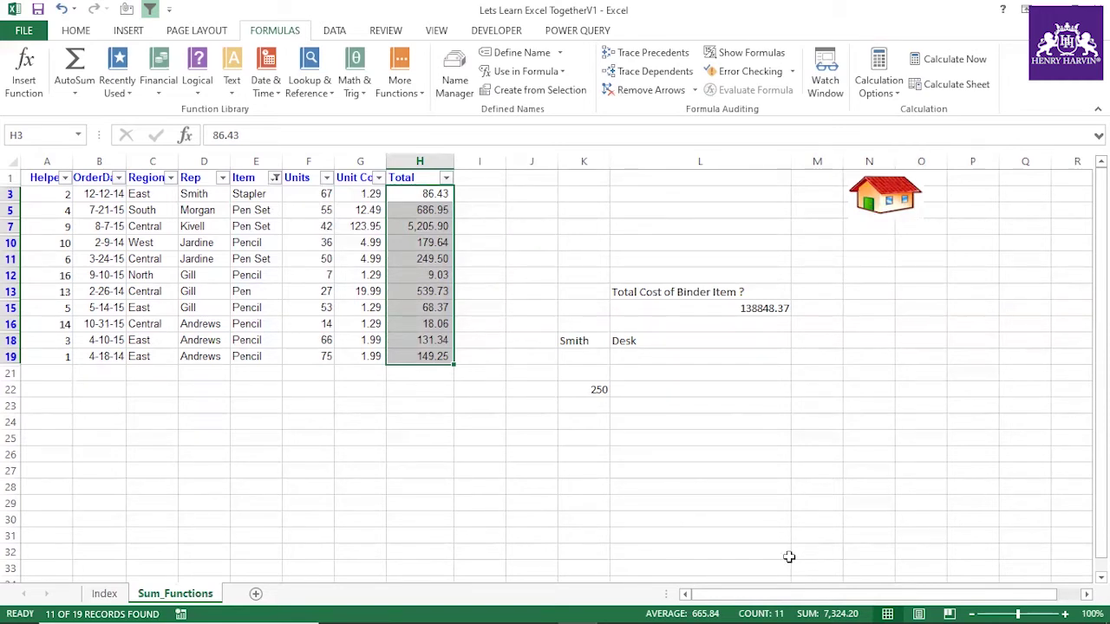
Step: Remove the filters from the order table and inspect the wildcard SUMIF formula in L8
{"action": "left_click", "coordinate": [403, 174]}
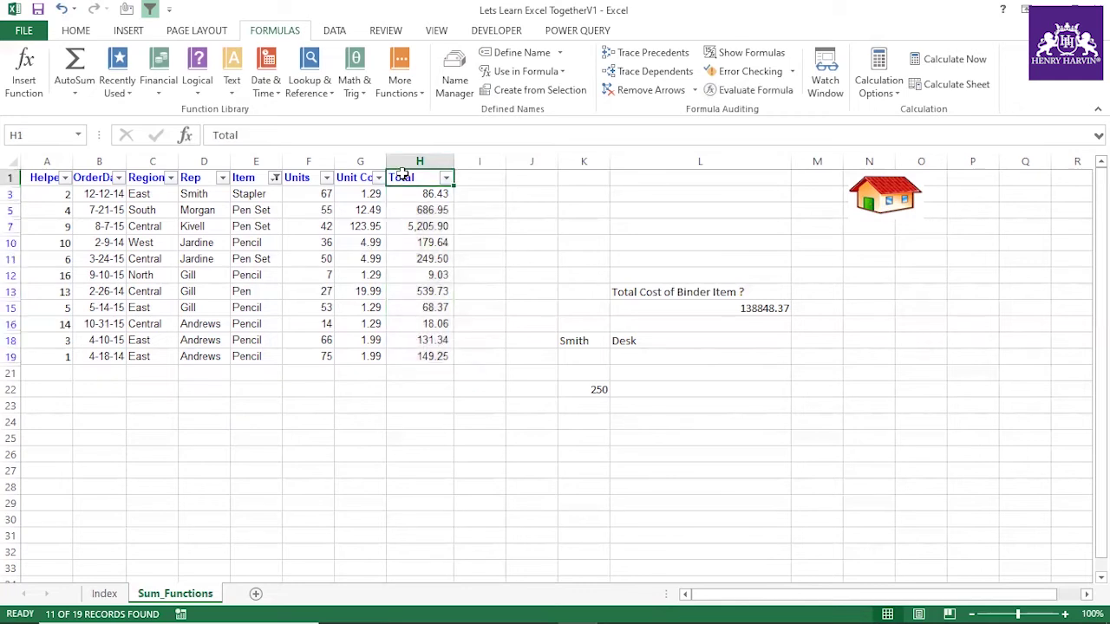
{"action": "key", "text": "ctrl+shift+l"}
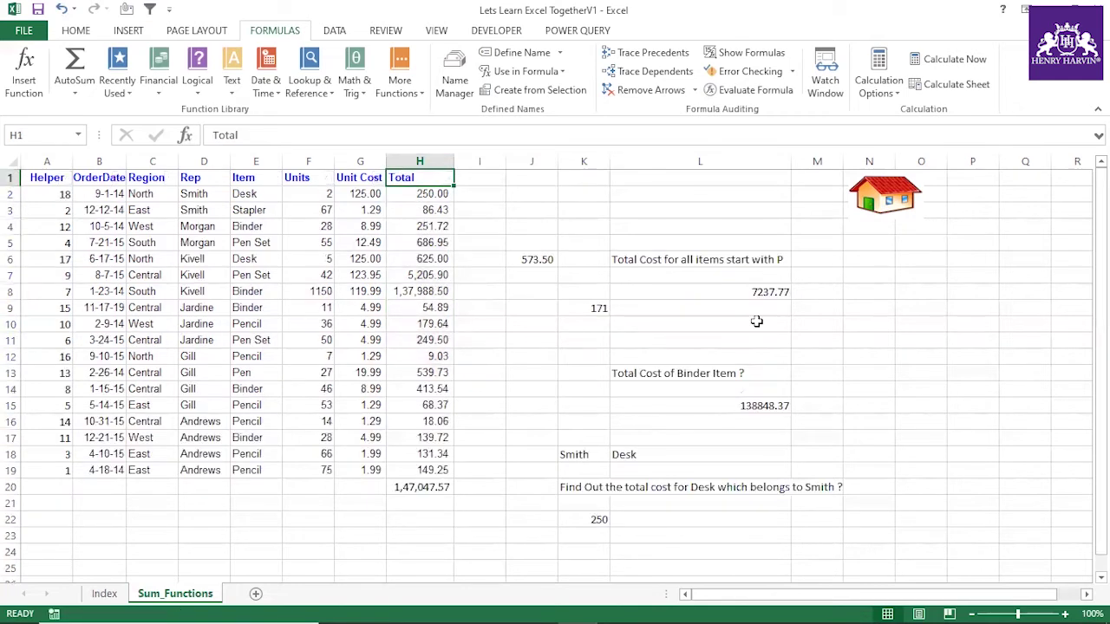
{"action": "left_click", "coordinate": [767, 295]}
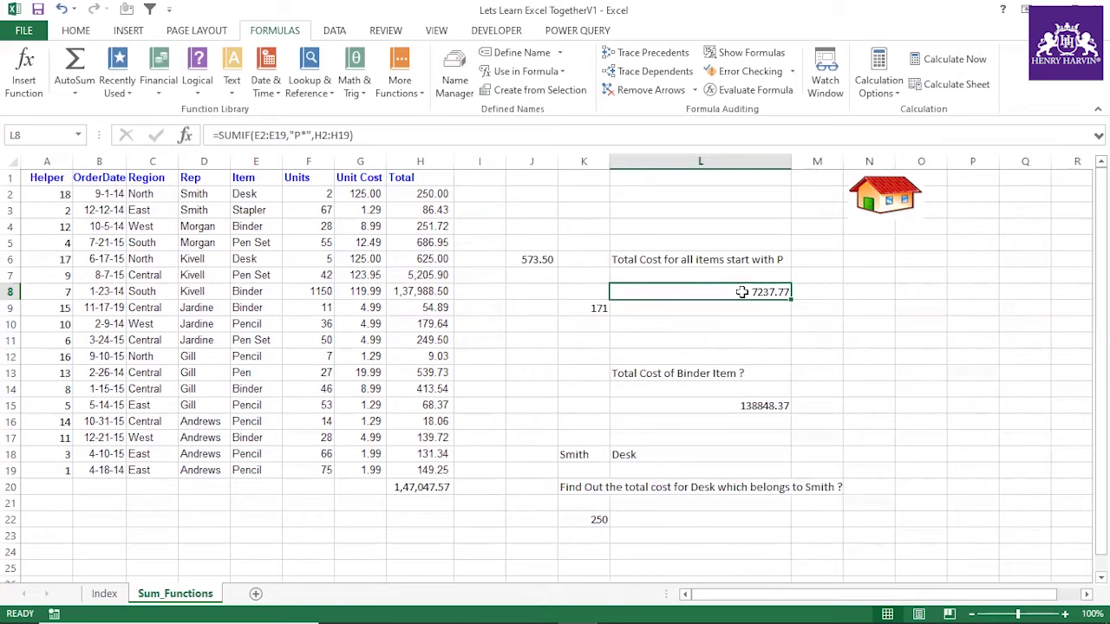
Step: Filter the Item column to show only Pen, Pen Set and Pencil
{"action": "left_click", "coordinate": [313, 176]}
{"action": "key", "text": "ctrl+shift+l"}
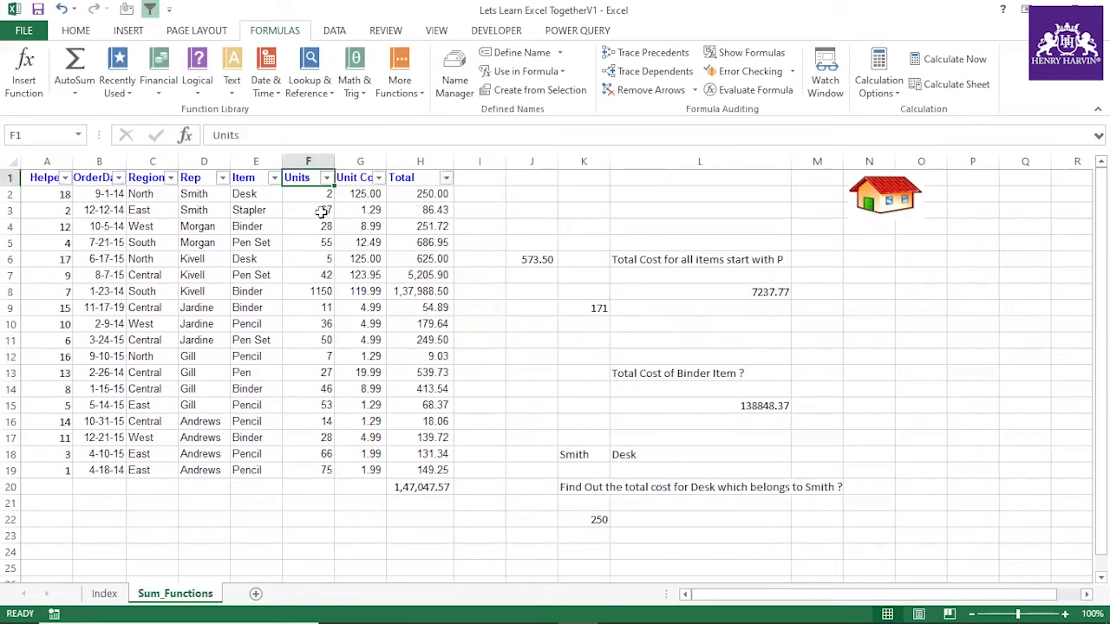
{"action": "left_click", "coordinate": [274, 178]}
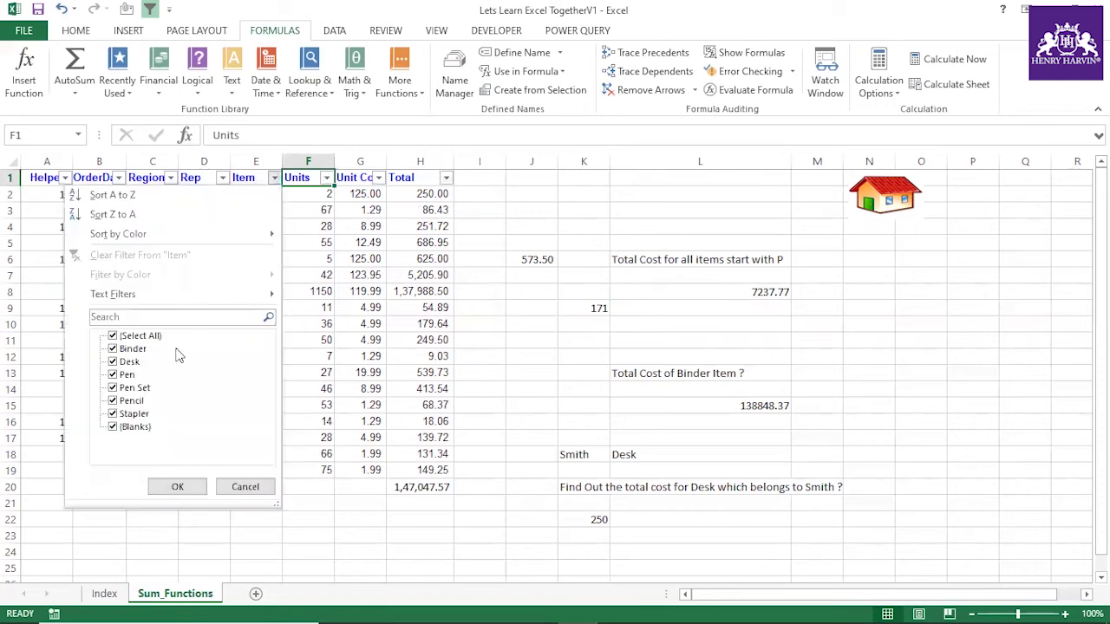
{"action": "left_click", "coordinate": [141, 336]}
{"action": "left_click", "coordinate": [129, 375]}
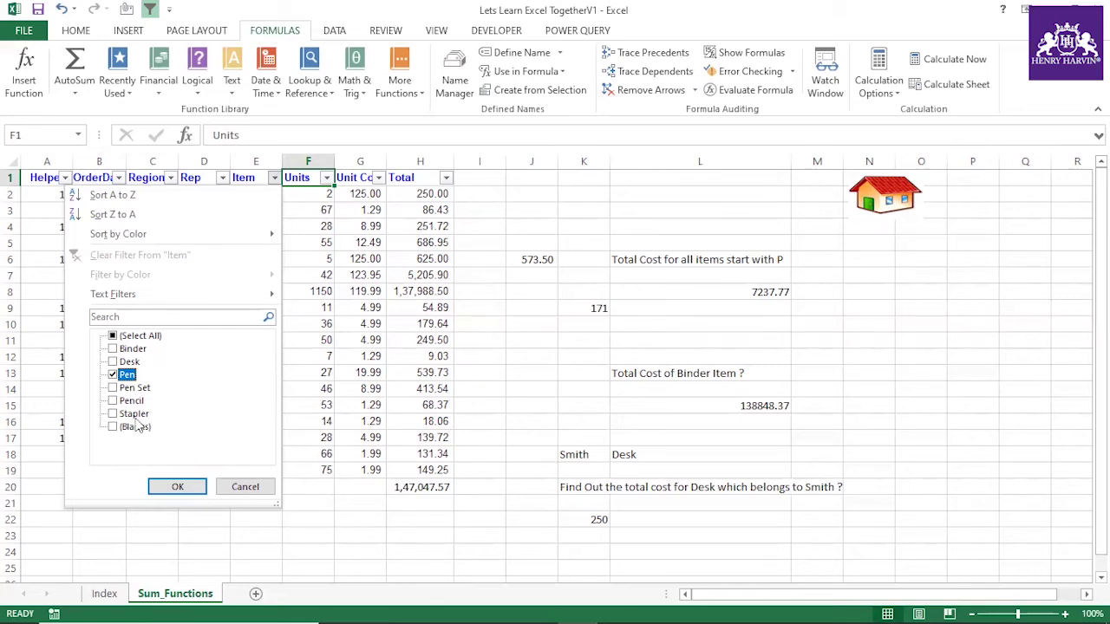
{"action": "left_click", "coordinate": [128, 388]}
{"action": "left_click", "coordinate": [132, 414]}
{"action": "left_click", "coordinate": [130, 400]}
{"action": "left_click", "coordinate": [132, 414]}
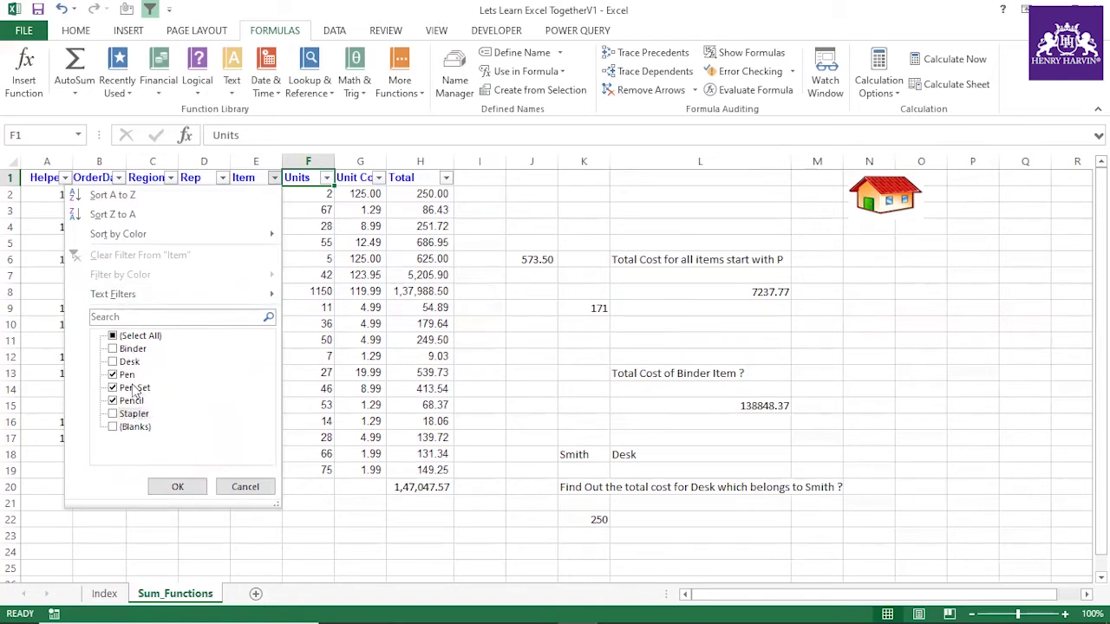
{"action": "left_click", "coordinate": [177, 488]}
Step: Select the Total values of the filtered pen and pencil orders to check their sum, and remove the filters
{"action": "left_click_drag", "start_coordinate": [420, 194], "coordinate": [424, 340]}
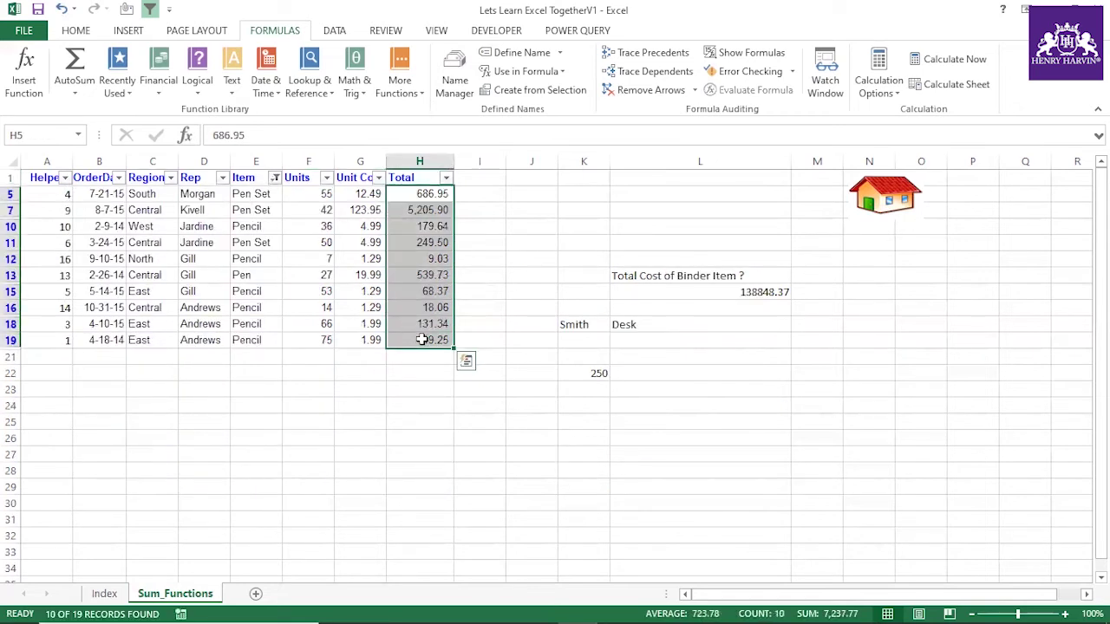
{"action": "left_click", "coordinate": [401, 177]}
{"action": "key", "text": "ctrl+shift+l"}
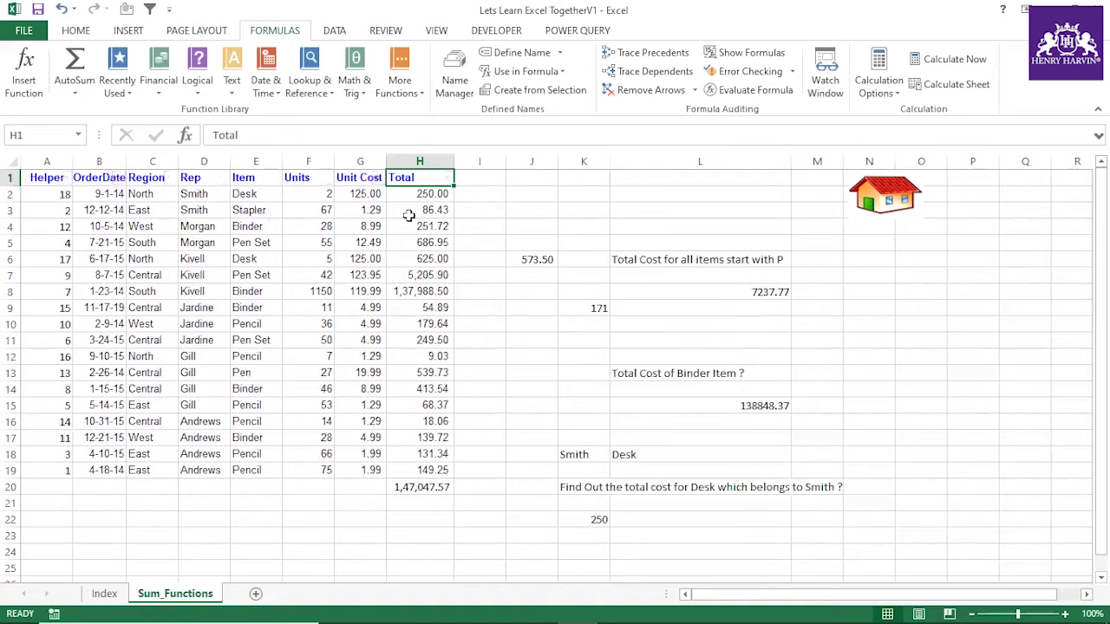
Step: Change the SUMIF criterion in L8 to "*P*" so it sums Total for items containing P anywhere
{"action": "left_click", "coordinate": [781, 292]}
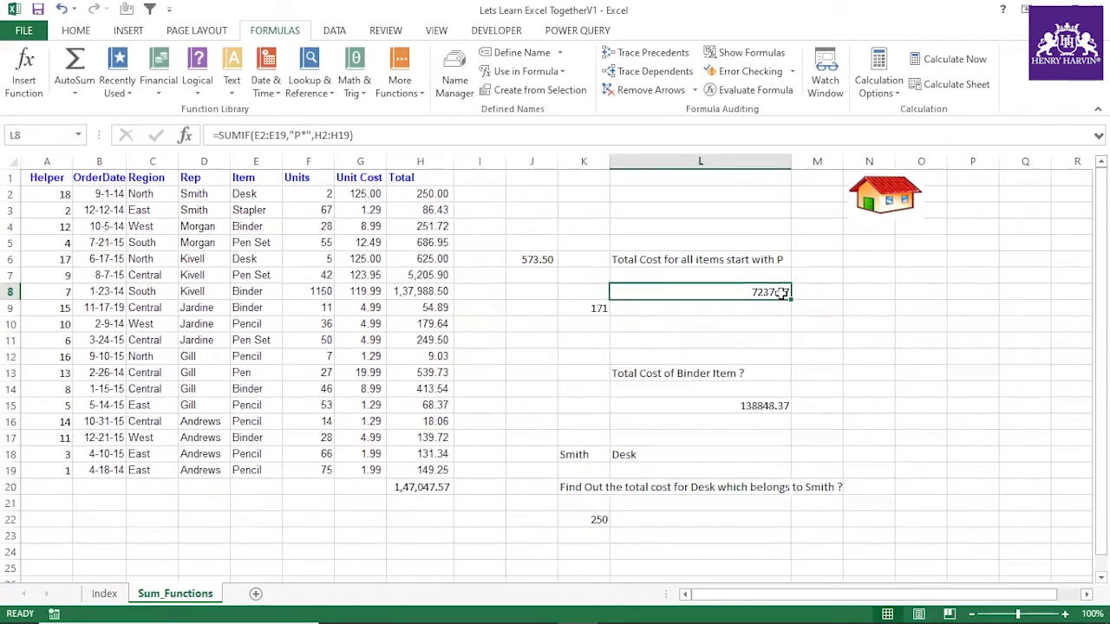
{"action": "left_click", "coordinate": [291, 134]}
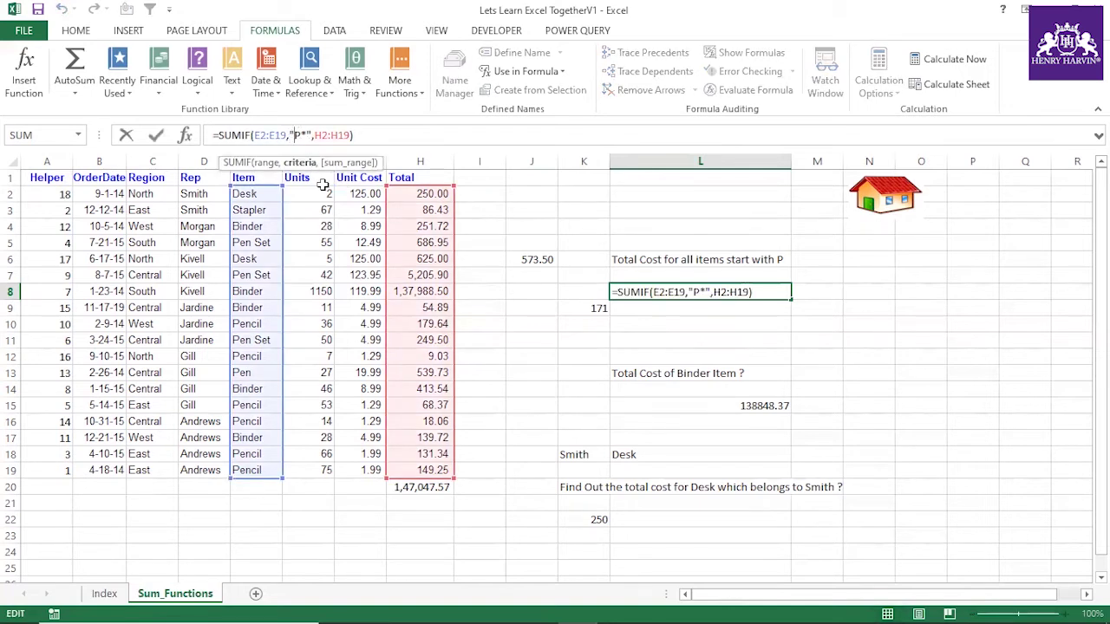
{"action": "type", "text": "*"}
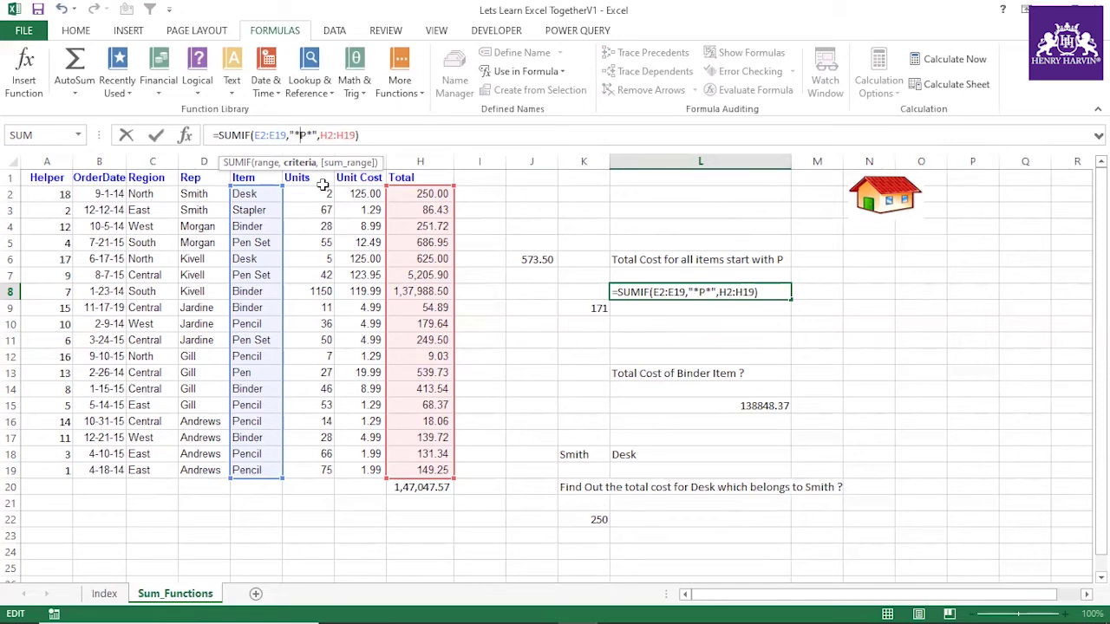
{"action": "key", "text": "Return"}
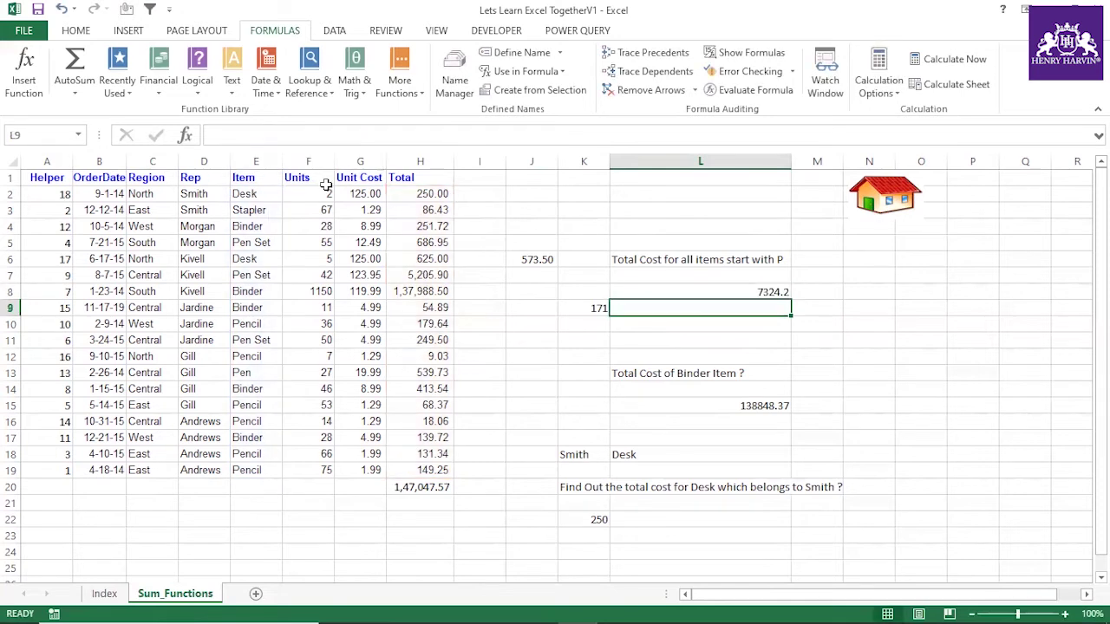
{"action": "left_click", "coordinate": [722, 291]}
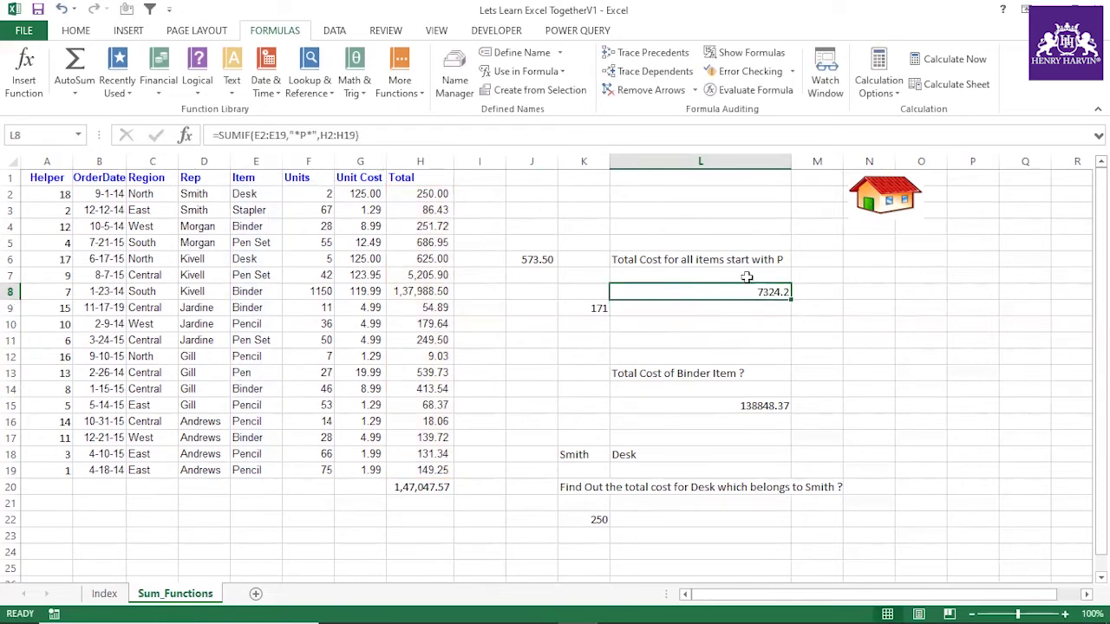
Step: Check the Item entries one by one against the "*P*" criterion in L8, including Desk, Stapler, Binder, Pen Set and Pencil
{"action": "left_click", "coordinate": [265, 213]}
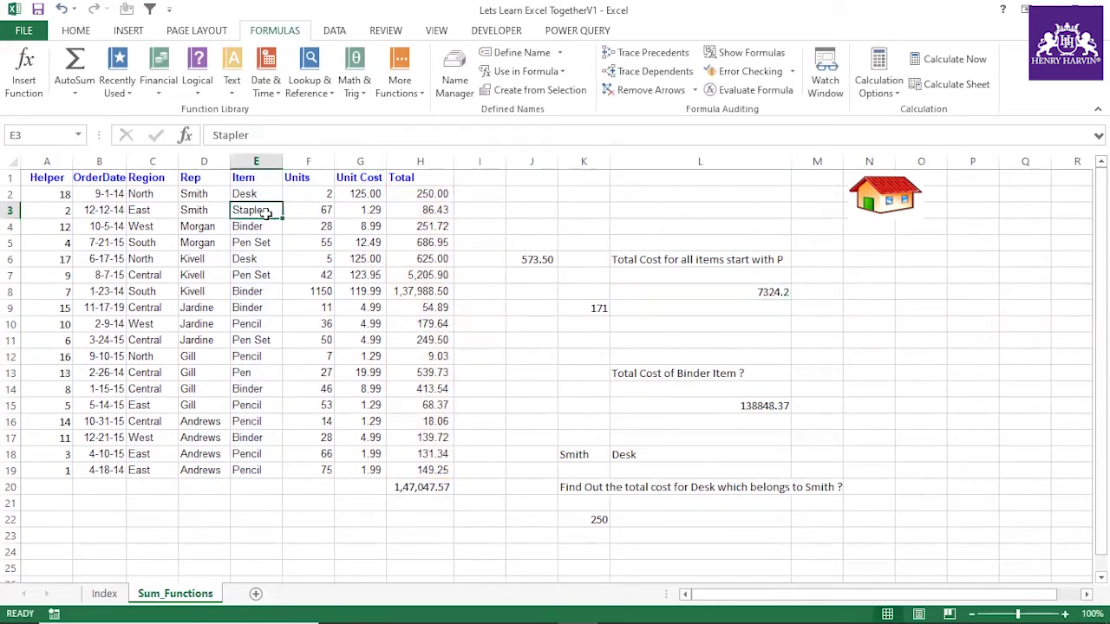
{"action": "left_click", "coordinate": [715, 286]}
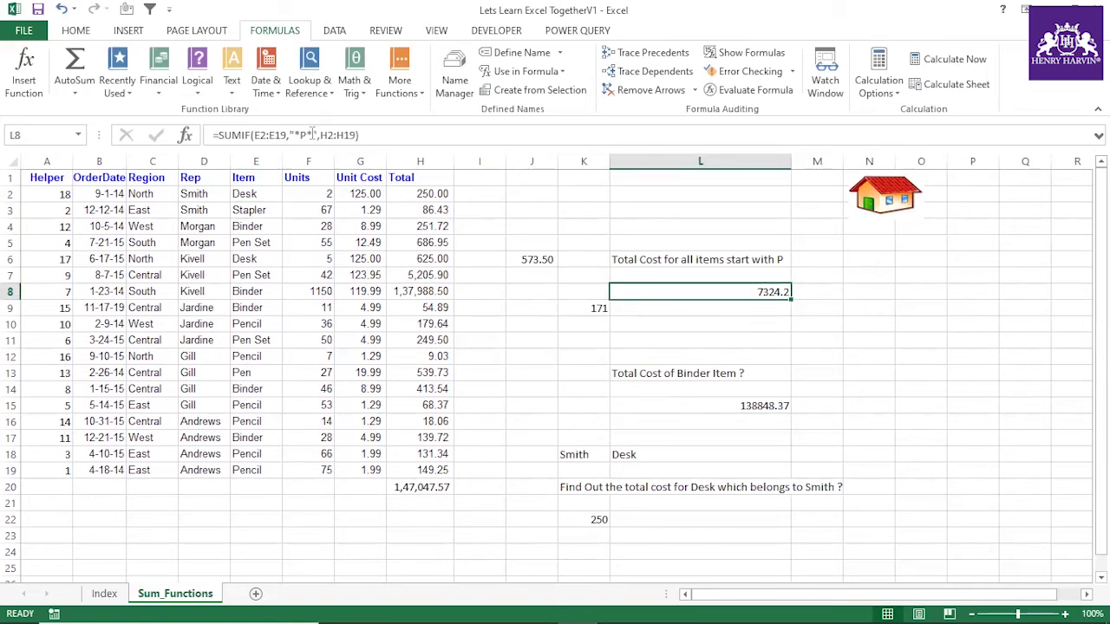
{"action": "left_click_drag", "start_coordinate": [265, 193], "coordinate": [272, 471]}
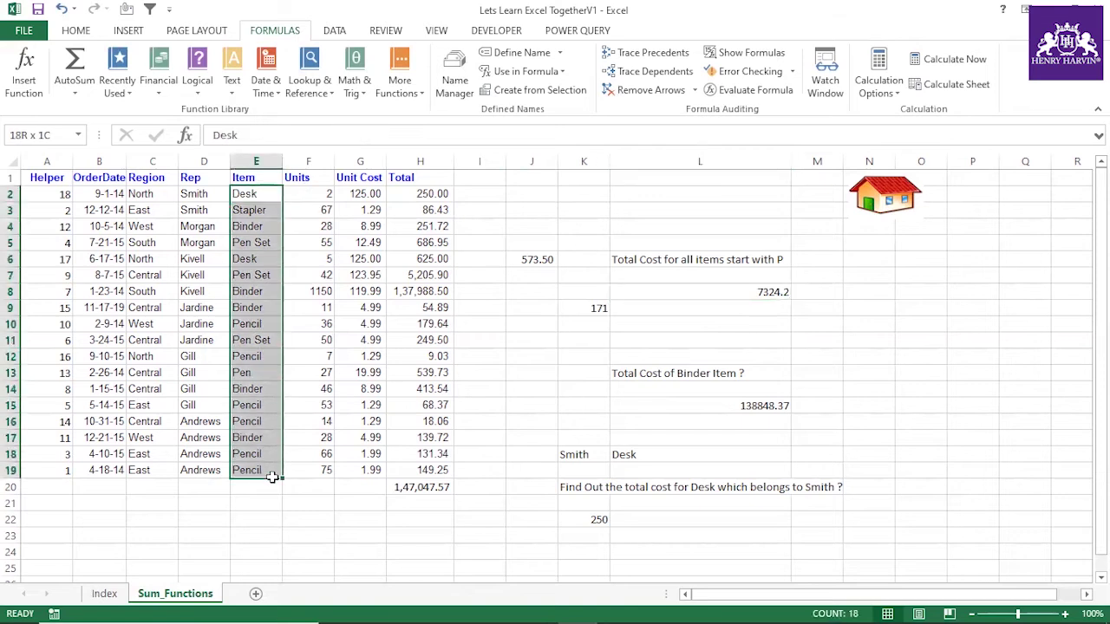
{"action": "left_click", "coordinate": [257, 195]}
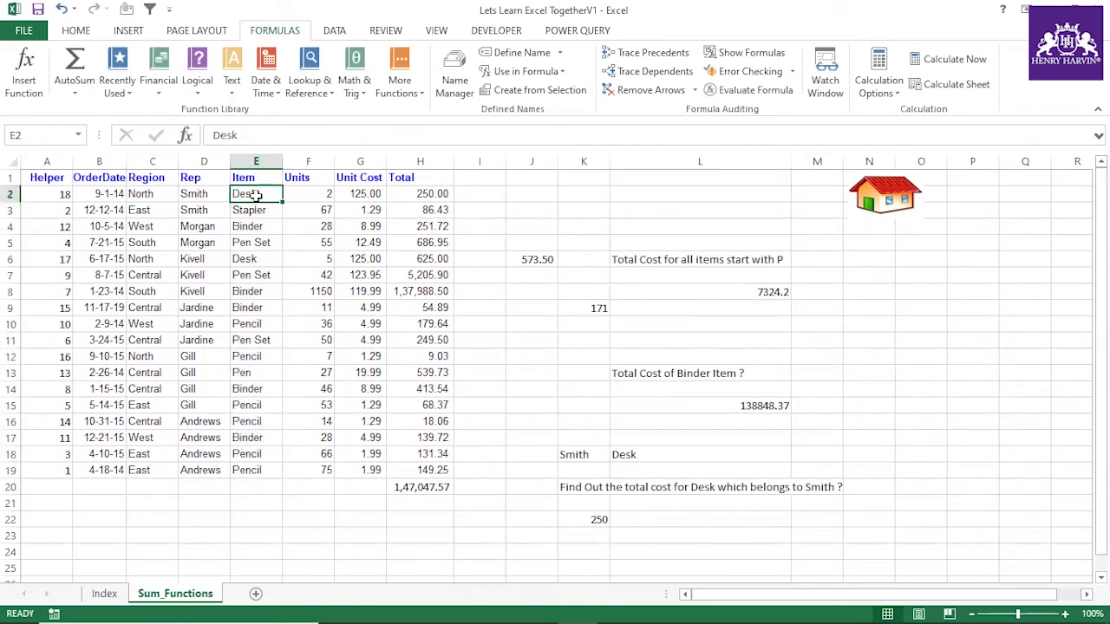
{"action": "left_click", "coordinate": [263, 209]}
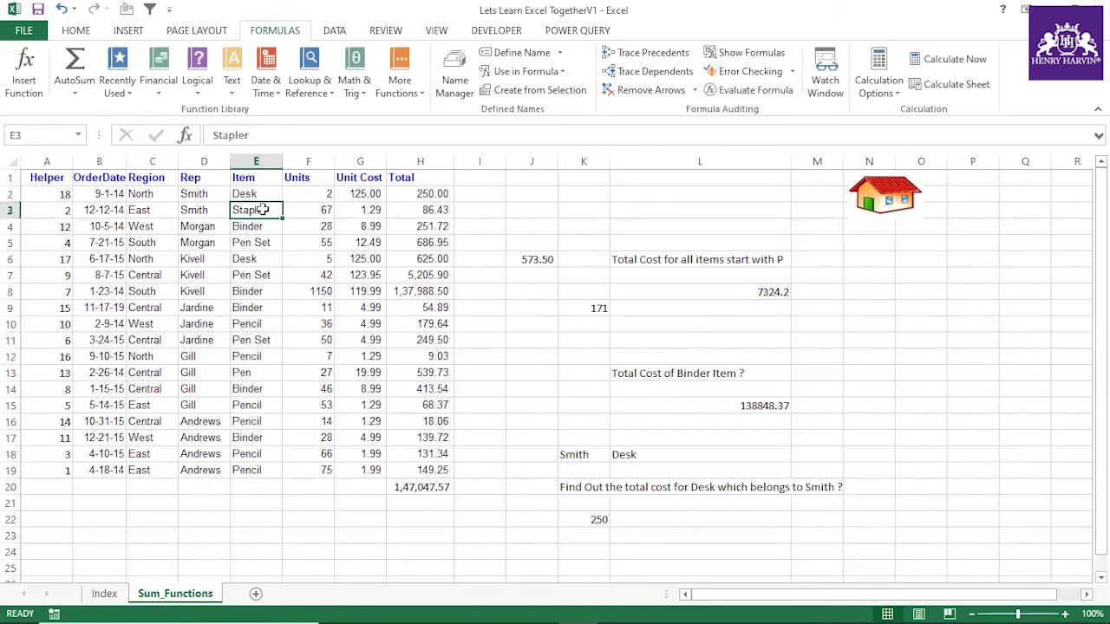
{"action": "left_click", "coordinate": [264, 227]}
{"action": "left_click", "coordinate": [264, 243]}
{"action": "left_click", "coordinate": [262, 274]}
{"action": "left_click", "coordinate": [263, 323]}
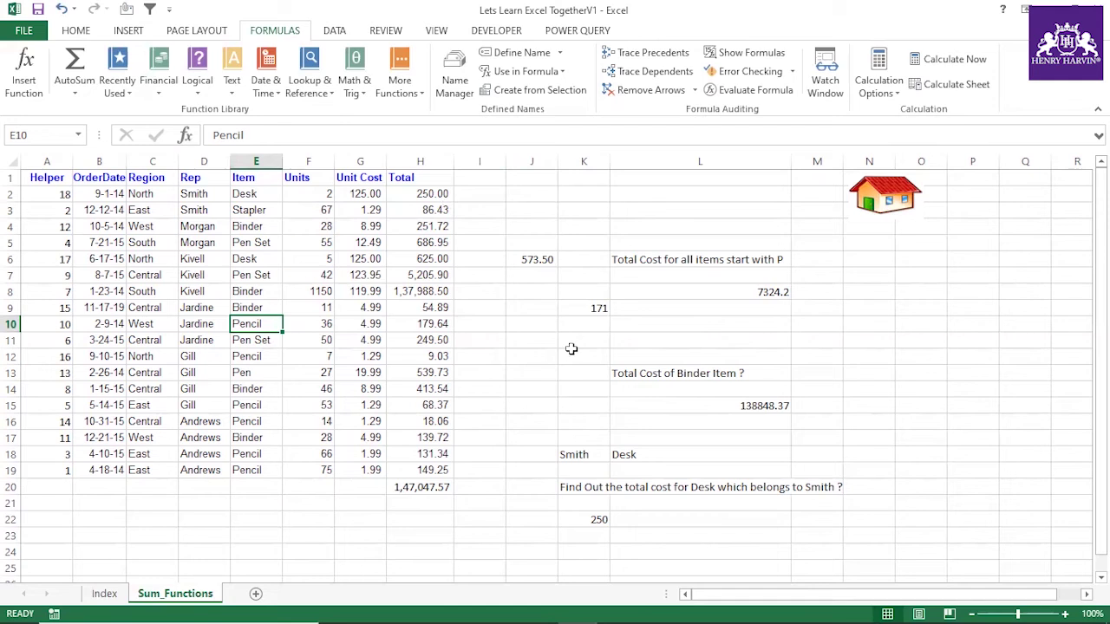
Step: Review the wildcard SUMIF in L8 alongside its question in L6 and the whole order table A1:H19
{"action": "left_click", "coordinate": [738, 292]}
{"action": "left_click", "coordinate": [650, 321]}
{"action": "left_click", "coordinate": [701, 260]}
{"action": "left_click", "coordinate": [749, 293]}
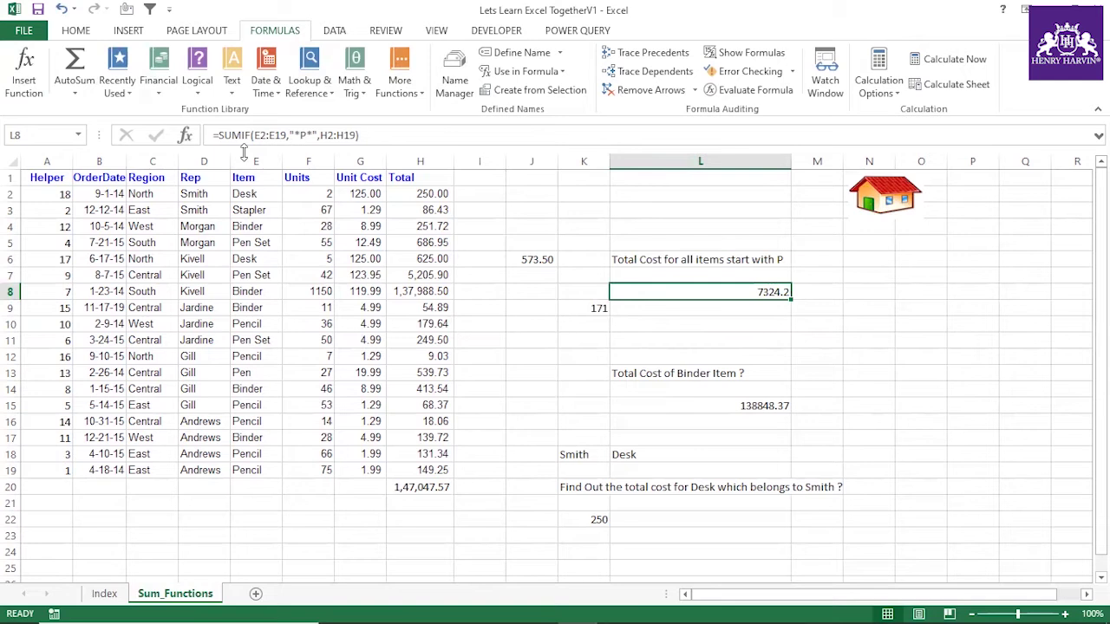
{"action": "left_click_drag", "start_coordinate": [54, 177], "coordinate": [451, 470]}
{"action": "left_click", "coordinate": [584, 388]}
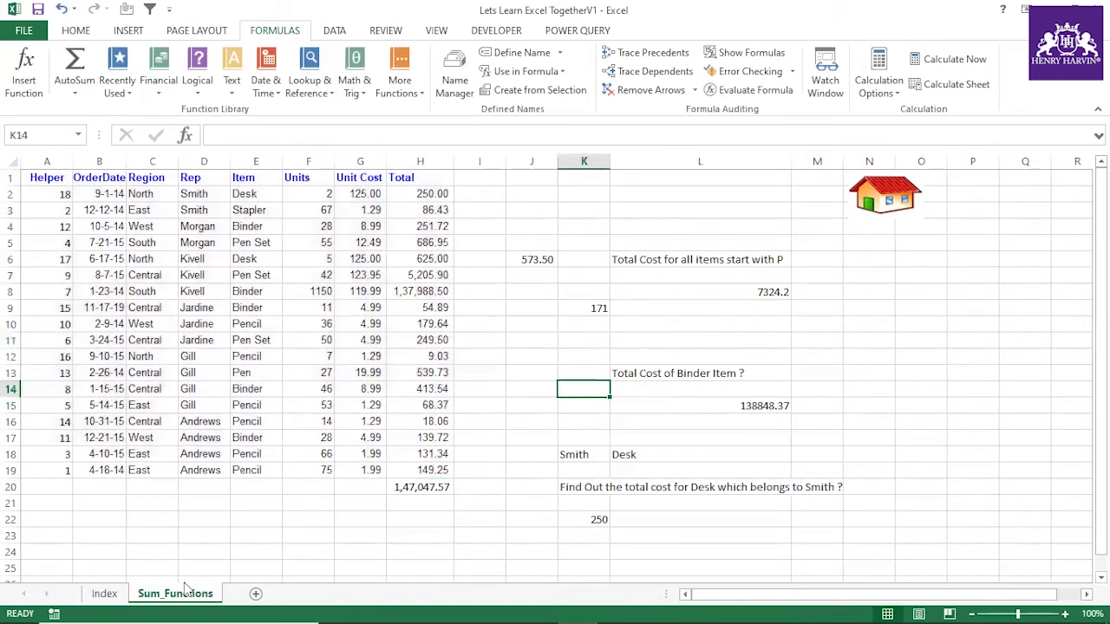
Step: Switch to the Index sheet and select the SUMPRODUCT with Condition topic in F55
{"action": "left_click", "coordinate": [104, 594]}
{"action": "left_click", "coordinate": [463, 378]}
{"action": "left_click", "coordinate": [457, 344]}
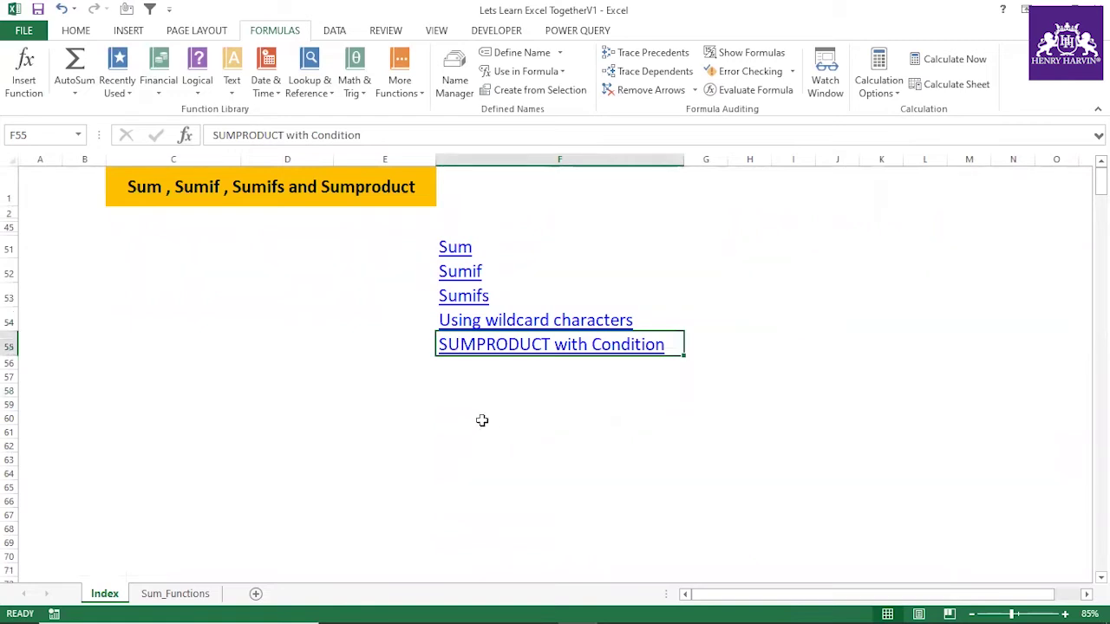
Step: Copy the order table A1:H19 from the Sum_Functions sheet into a new sheet at A1 and auto-fit the Total column
{"action": "left_click", "coordinate": [175, 594]}
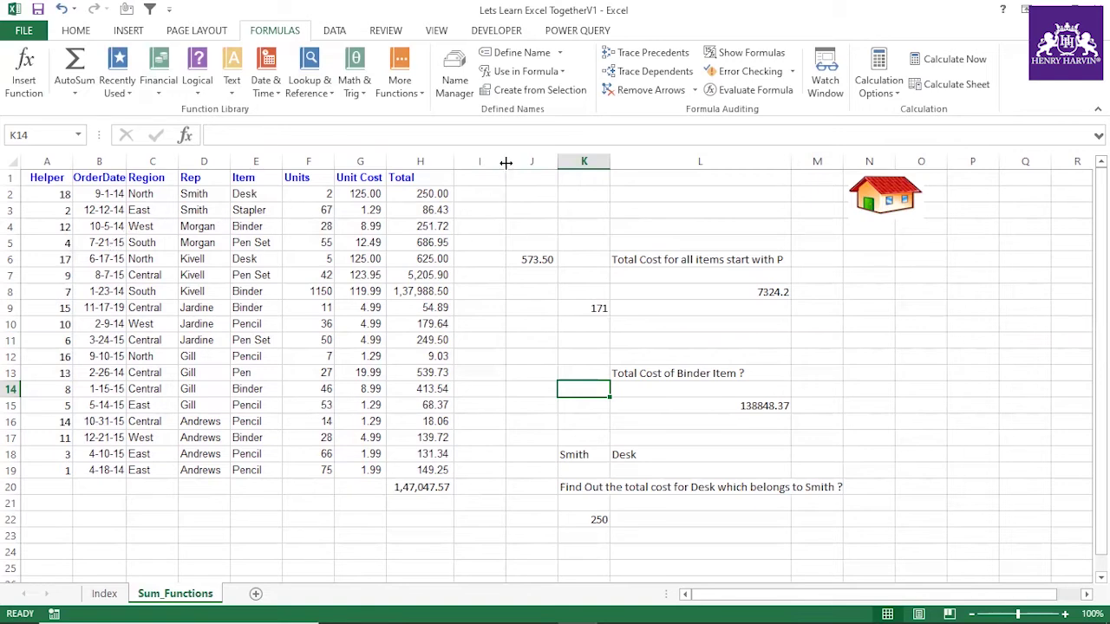
{"action": "left_click_drag", "start_coordinate": [54, 182], "coordinate": [412, 468]}
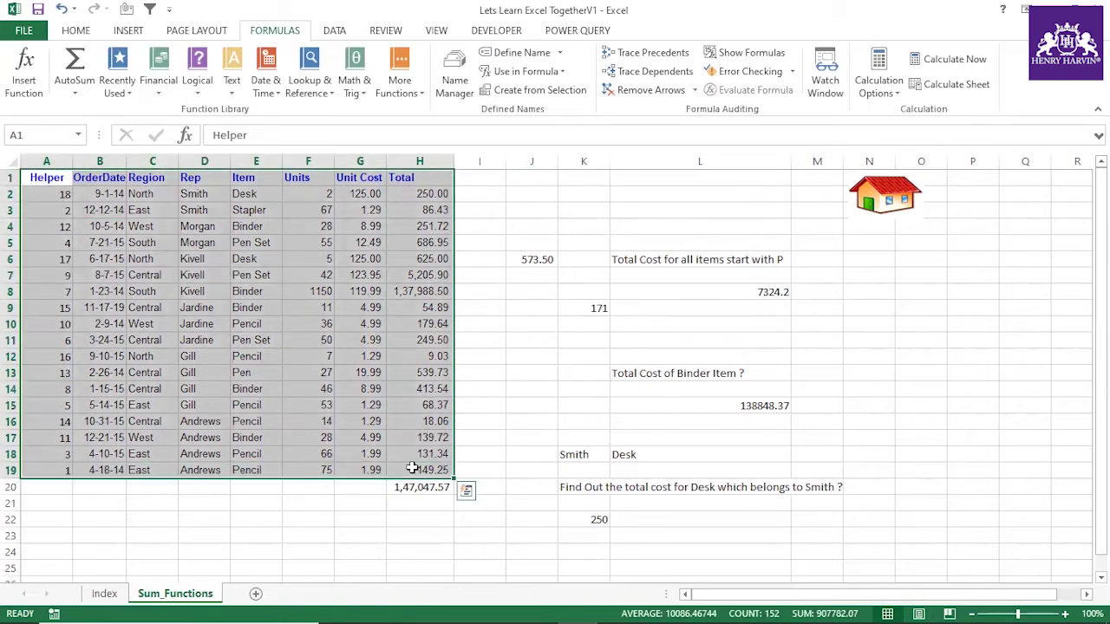
{"action": "key", "text": "ctrl+c"}
{"action": "left_click", "coordinate": [256, 593]}
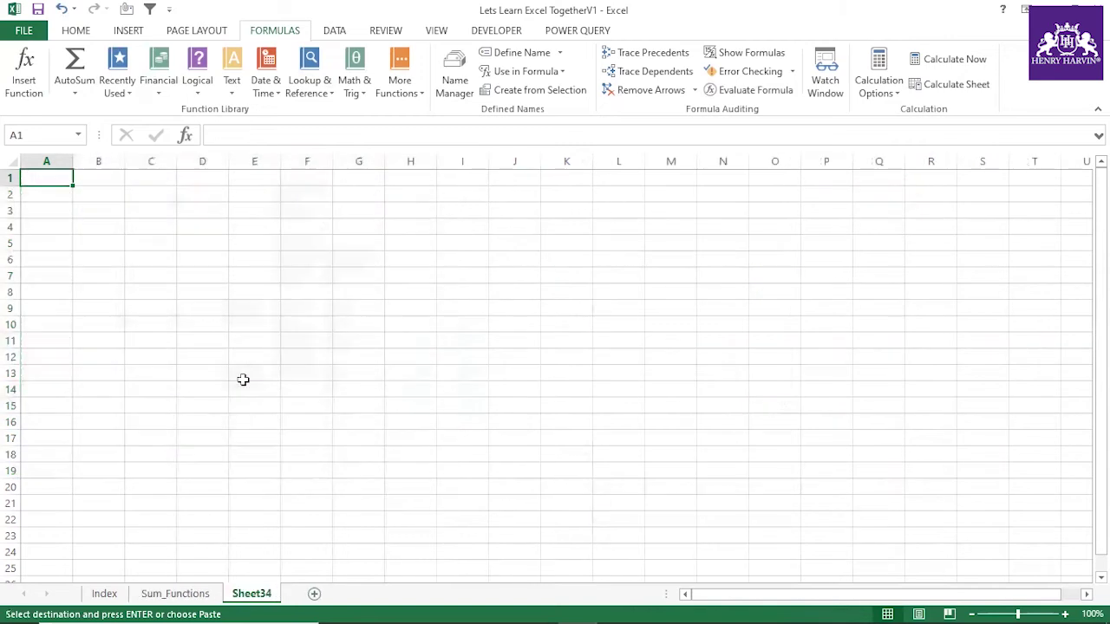
{"action": "key", "text": "ctrl+v"}
{"action": "left_click", "coordinate": [535, 355]}
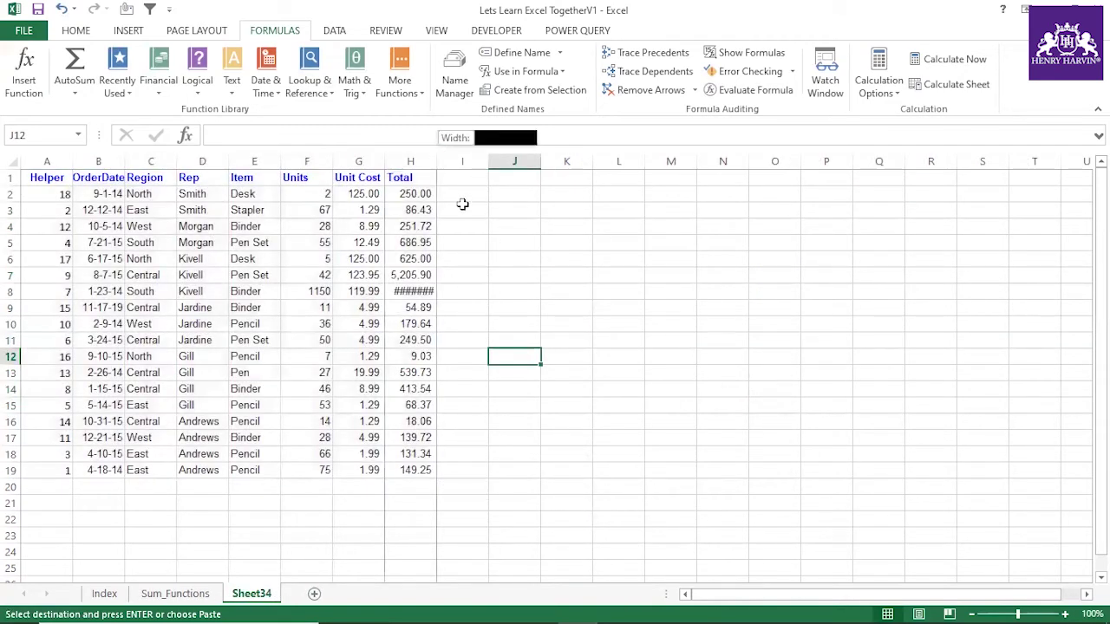
{"action": "double_click", "coordinate": [437, 159]}
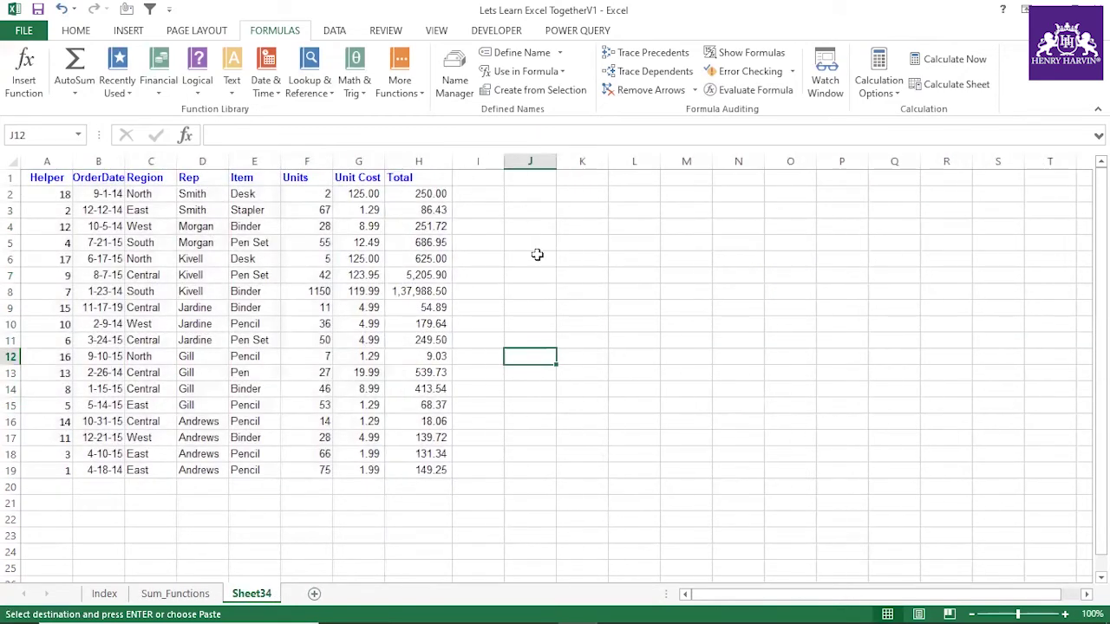
{"action": "left_click_drag", "start_coordinate": [31, 180], "coordinate": [401, 477]}
{"action": "left_click", "coordinate": [520, 406]}
{"action": "left_click", "coordinate": [671, 192]}
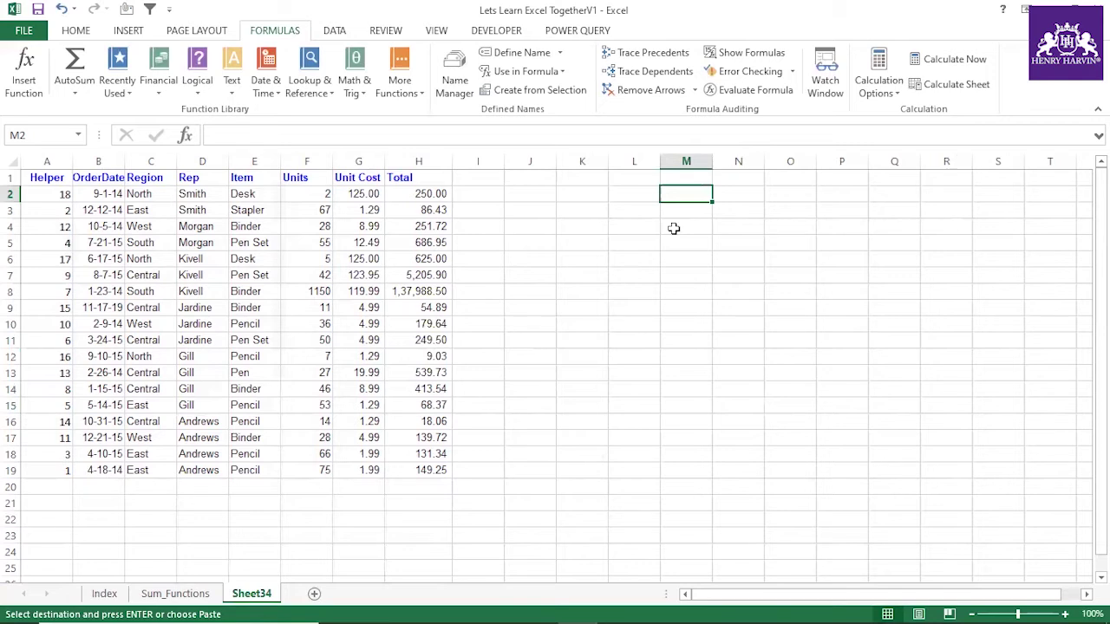
{"action": "type", "text": "frequency"}
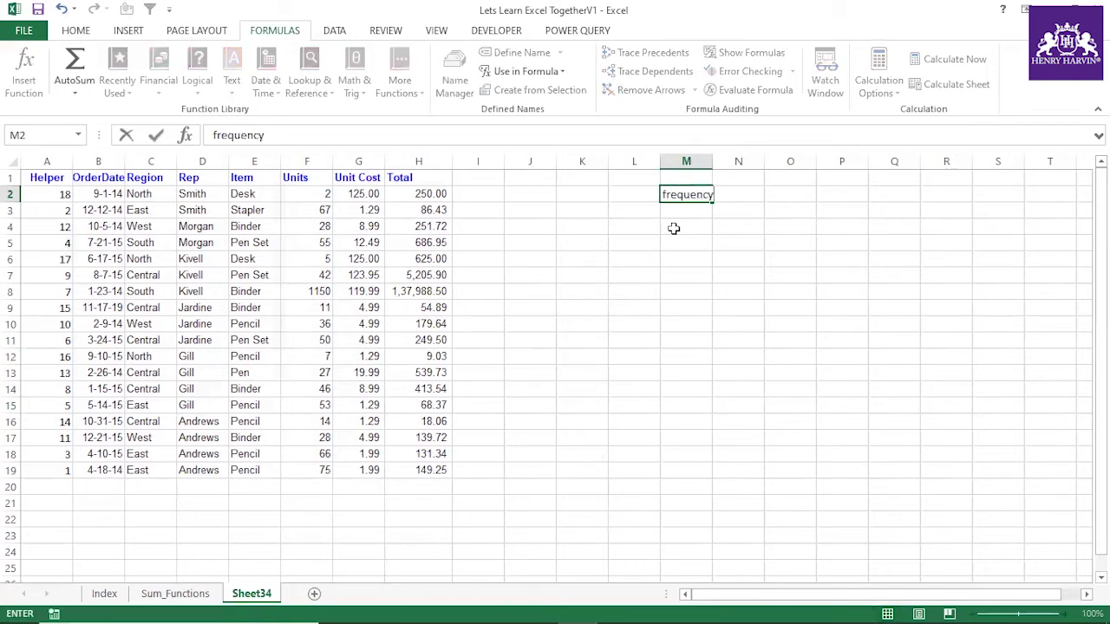
{"action": "key", "text": "Return"}
{"action": "left_click", "coordinate": [740, 192]}
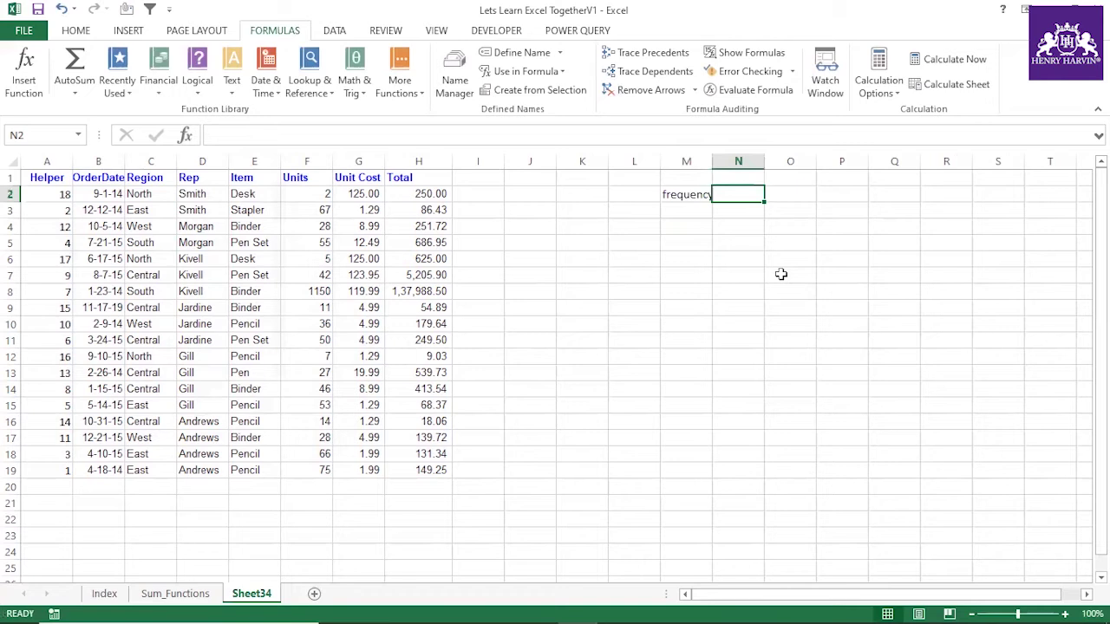
{"action": "left_click", "coordinate": [684, 193]}
{"action": "key", "text": "BackSpace"}
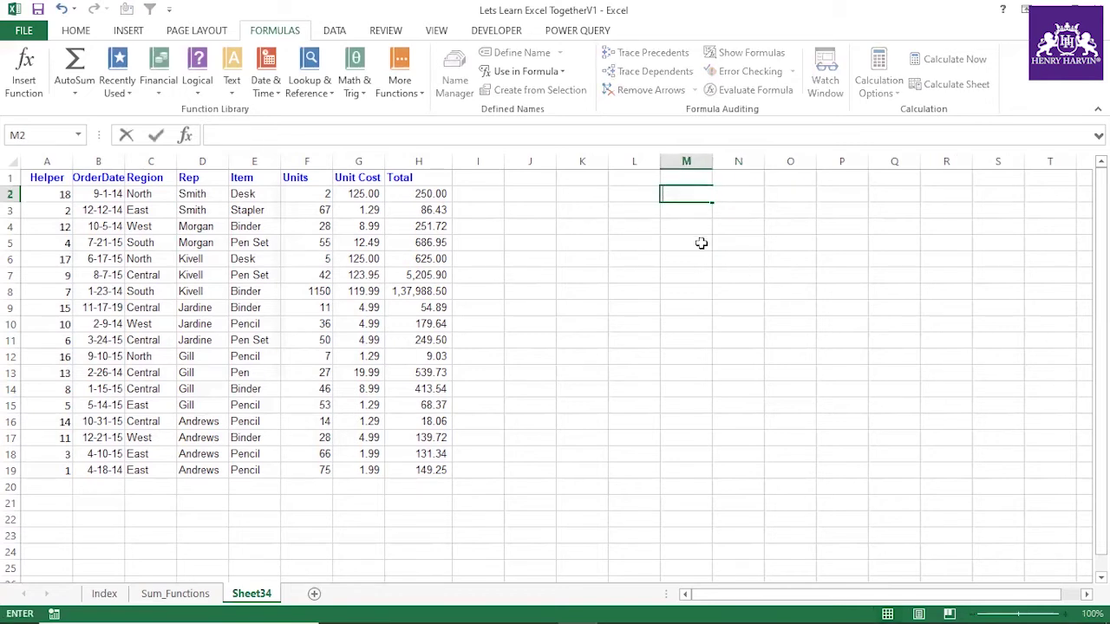
Step: Enter the header Item Count in M2 and auto-fit column M to it
{"action": "type", "text": "item"}
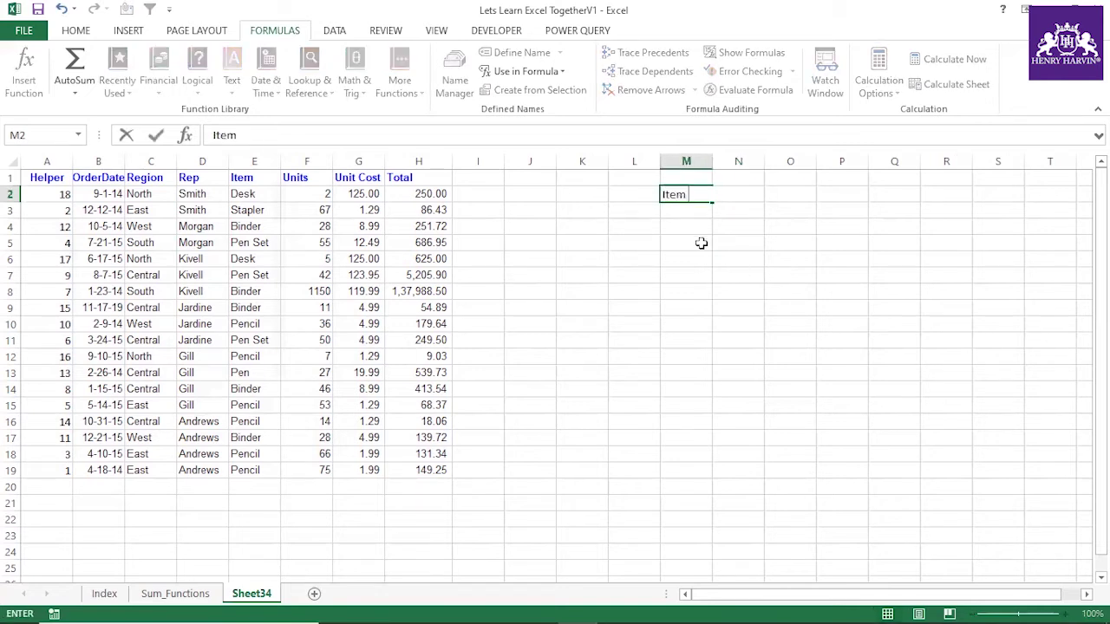
{"action": "type", "text": " Couint"}
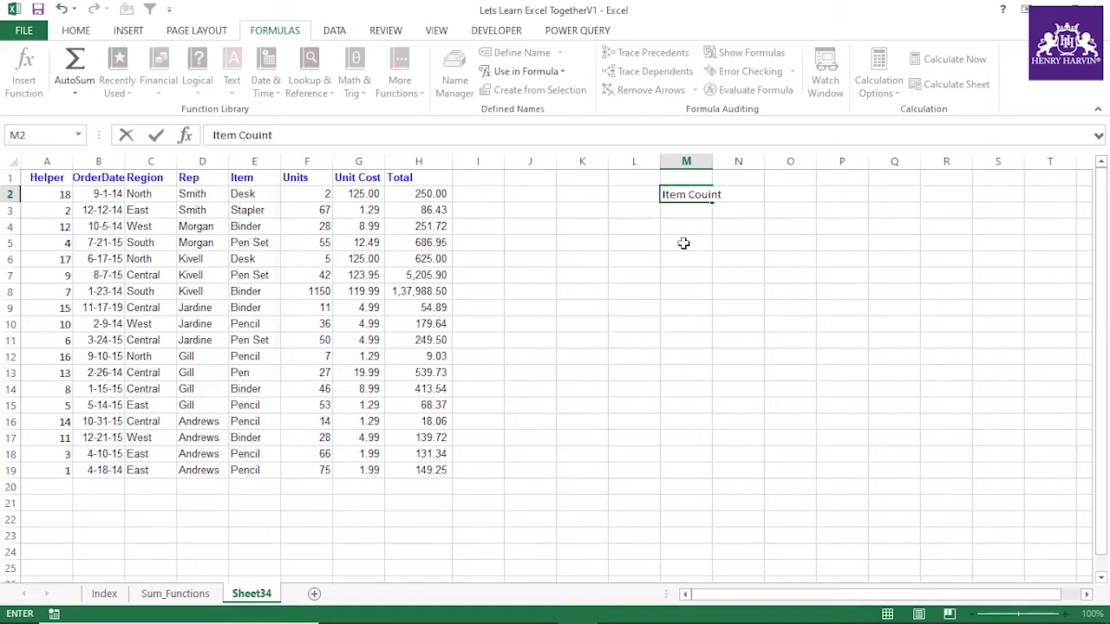
{"action": "key", "text": "BackSpace"}
{"action": "key", "text": "BackSpace"}
{"action": "left_click", "coordinate": [685, 246]}
{"action": "double_click", "coordinate": [712, 161]}
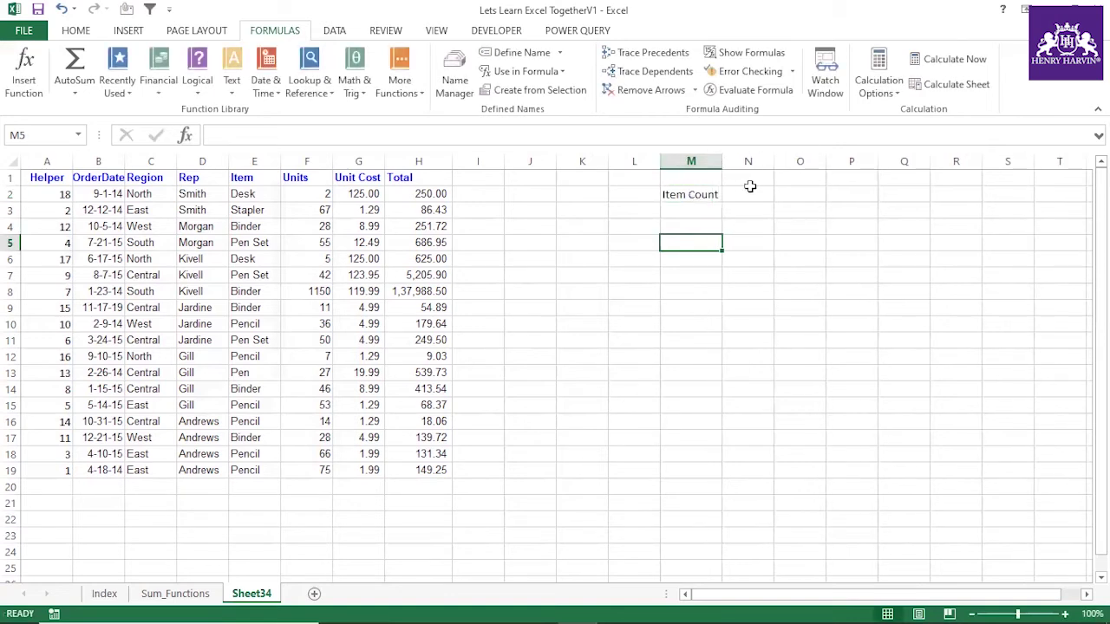
Step: Enter the header Cost/Item in N2
{"action": "left_click", "coordinate": [749, 193]}
{"action": "type", "text": "Cost/"}
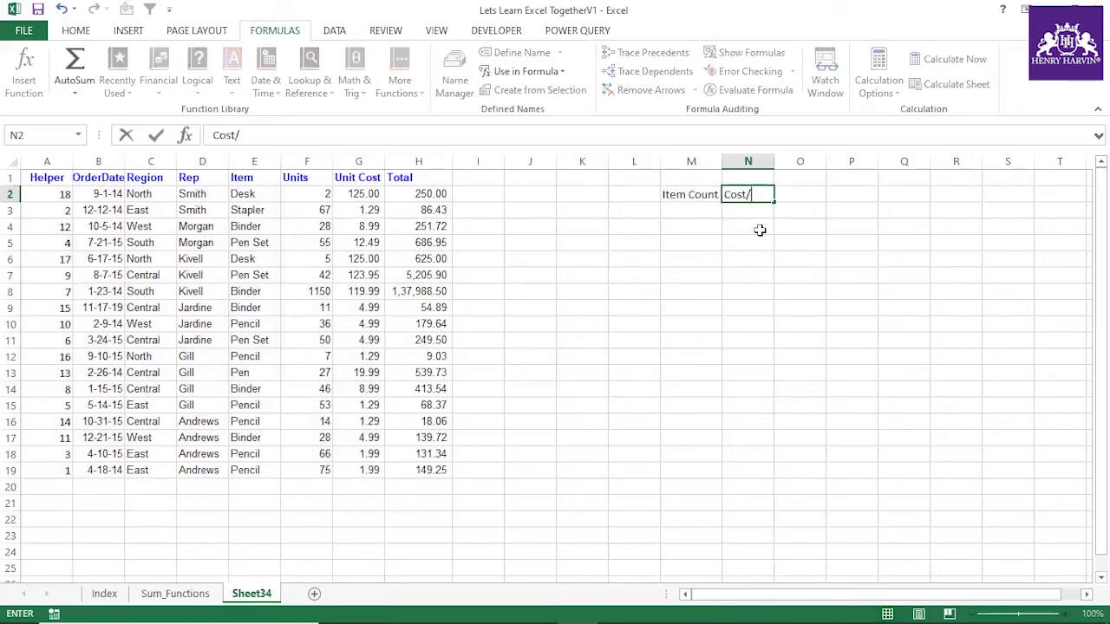
{"action": "type", "text": "Item"}
{"action": "left_click", "coordinate": [731, 235]}
Step: Enter 12 in M3 and fill it down to M13 as a series rising by one to 22
{"action": "left_click", "coordinate": [663, 209]}
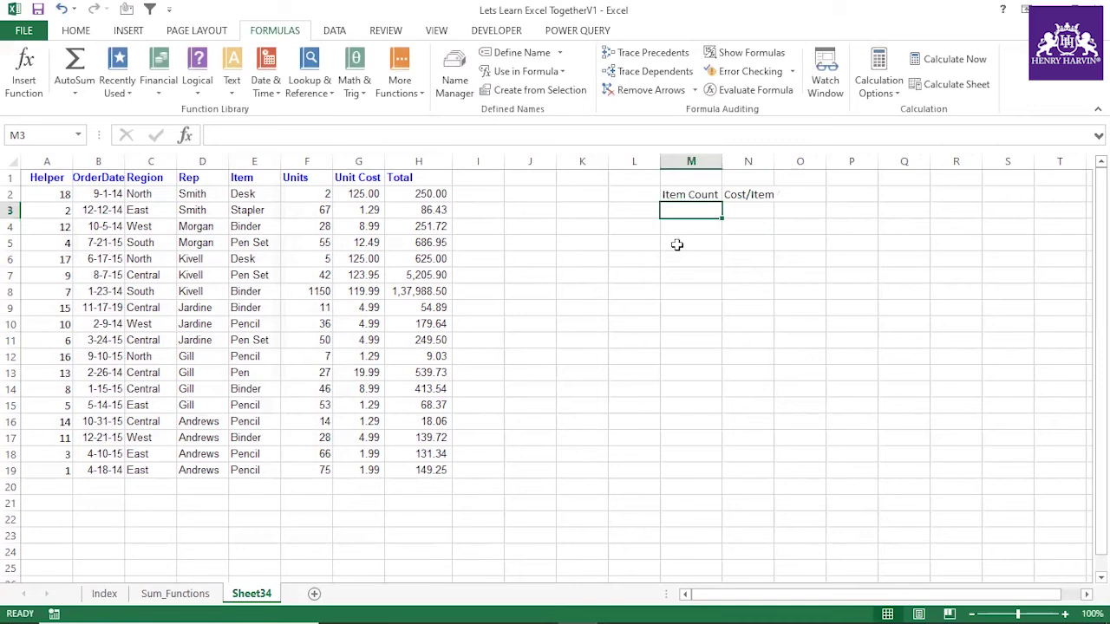
{"action": "type", "text": "12"}
{"action": "left_click", "coordinate": [696, 255]}
{"action": "left_click", "coordinate": [706, 211]}
{"action": "left_click_drag", "start_coordinate": [721, 216], "coordinate": [721, 383]}
{"action": "left_click", "coordinate": [731, 389]}
{"action": "left_click", "coordinate": [768, 428]}
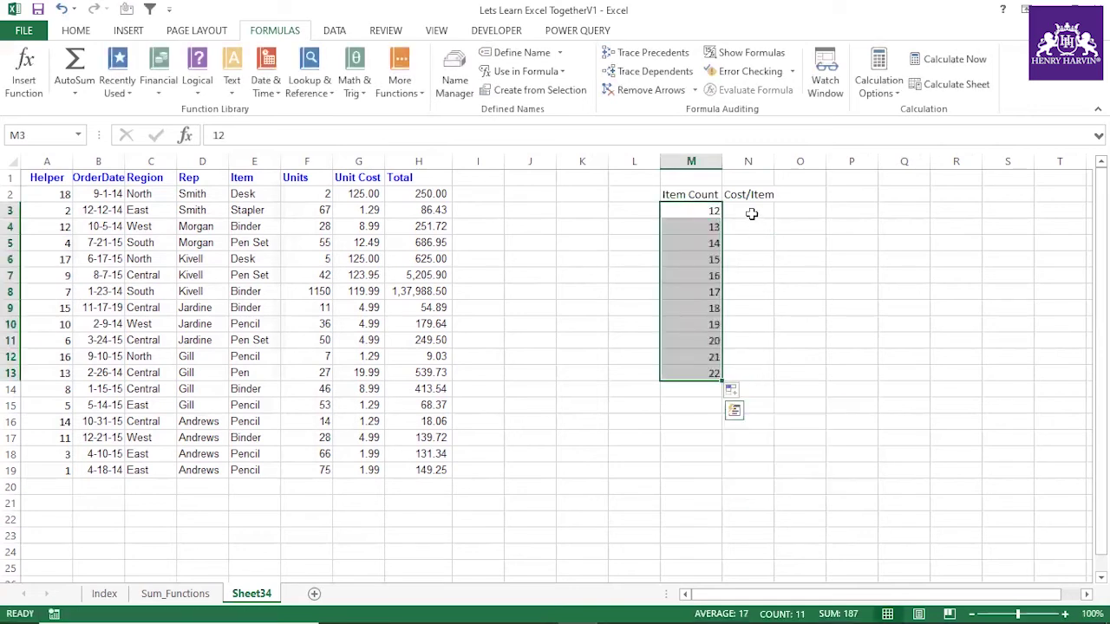
Step: Enter =RANDBETWEEN(2000,5000) in N3 and fill the formula down to N13
{"action": "left_click", "coordinate": [751, 214]}
{"action": "type", "text": "="}
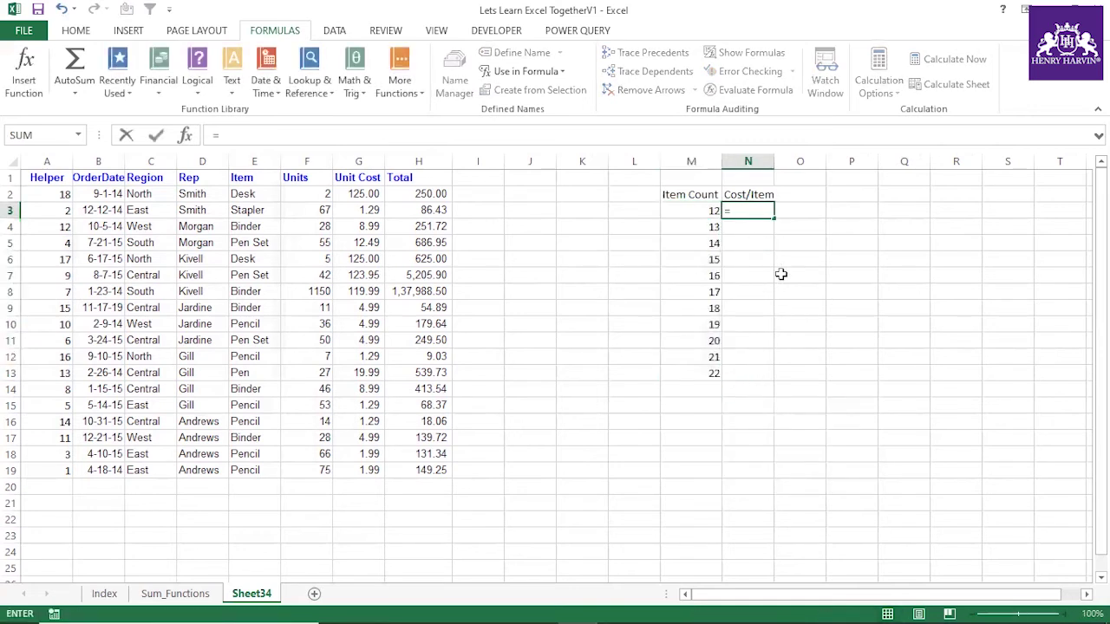
{"action": "type", "text": "Ran"}
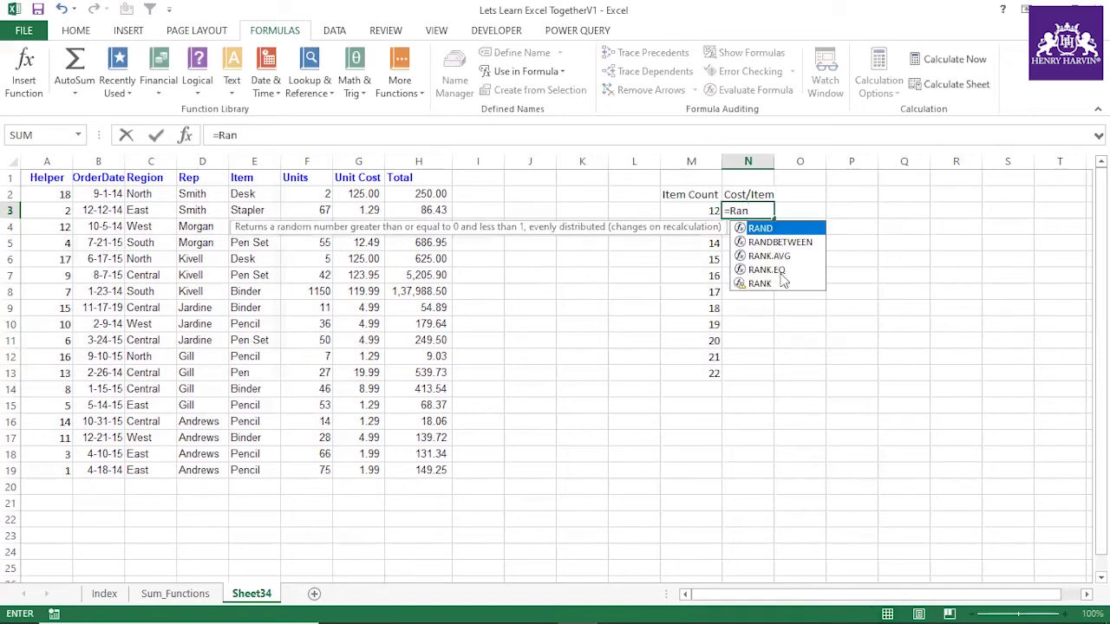
{"action": "type", "text": "d"}
{"action": "double_click", "coordinate": [768, 245]}
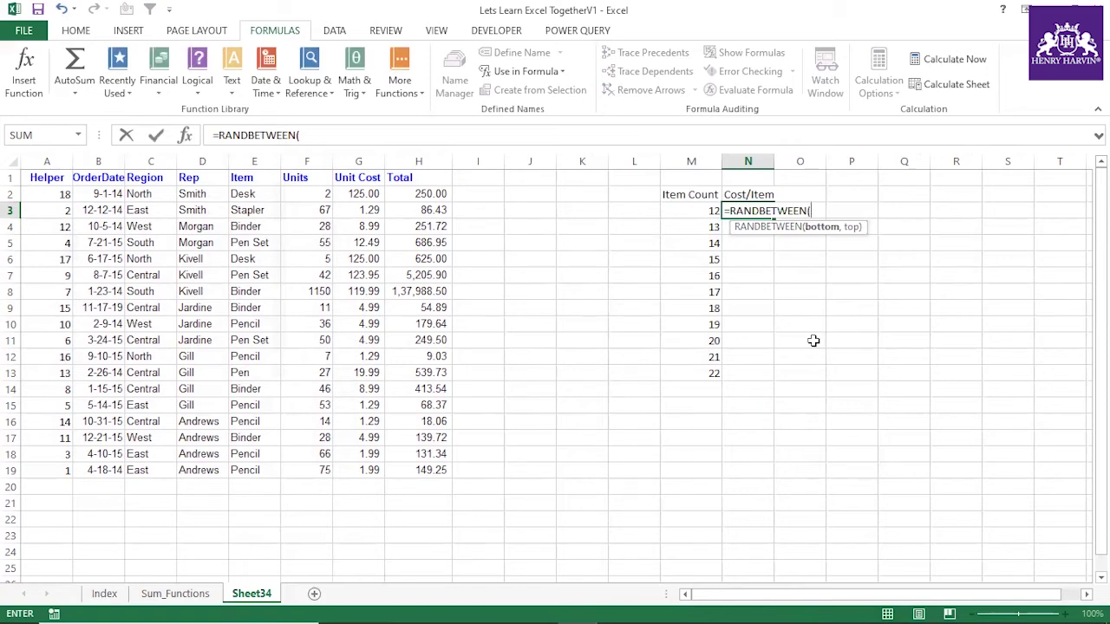
{"action": "type", "text": "2000,"}
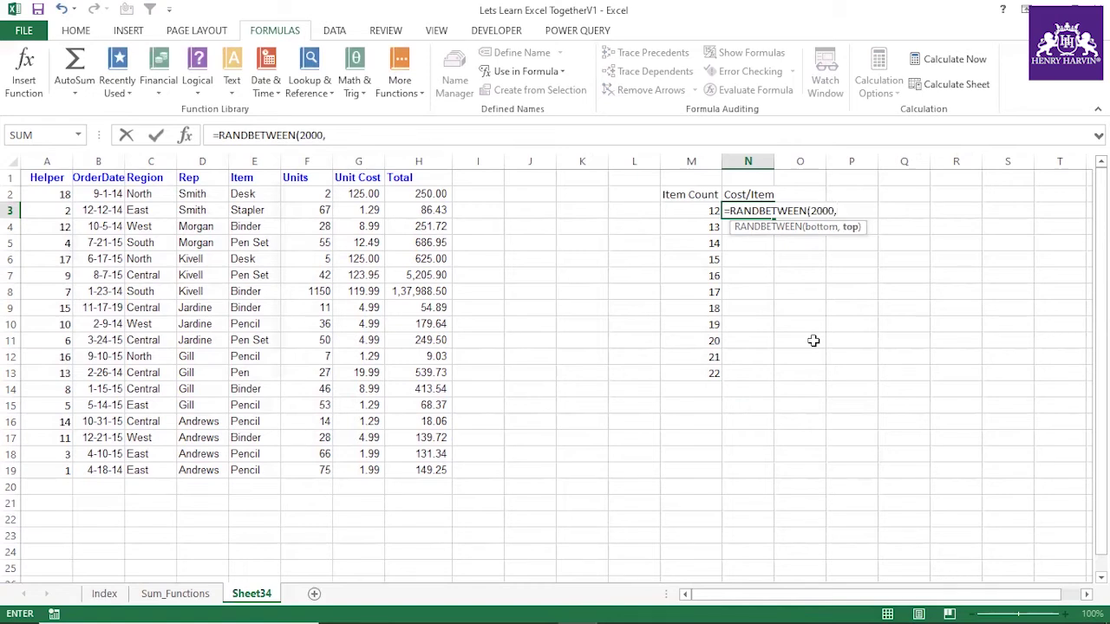
{"action": "type", "text": "5000)"}
{"action": "key", "text": "Return"}
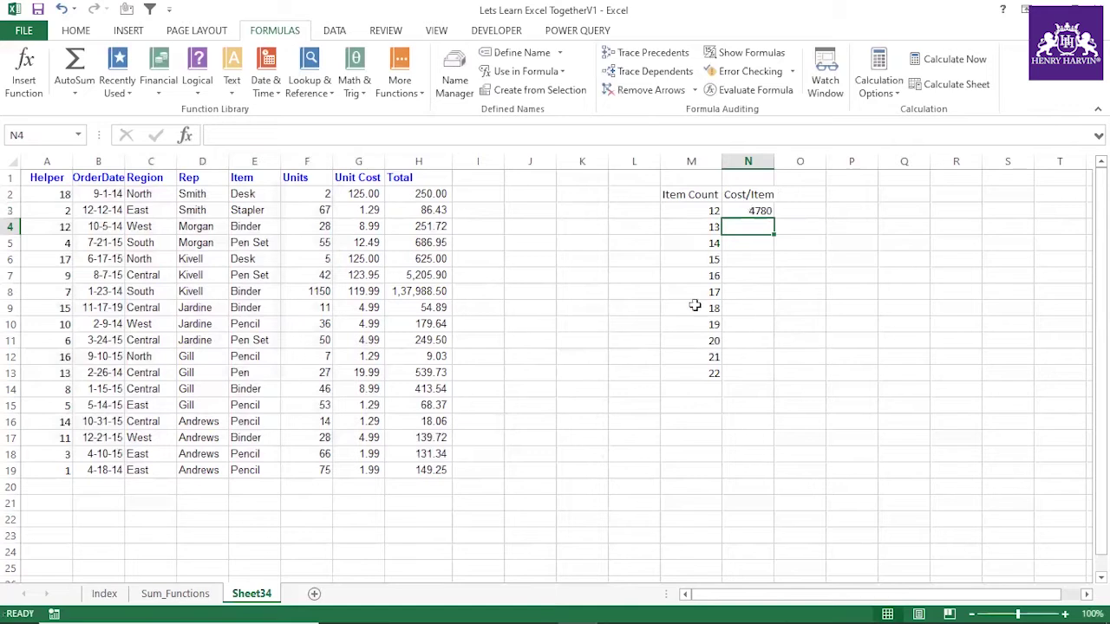
{"action": "left_click", "coordinate": [763, 212]}
{"action": "left_click_drag", "start_coordinate": [771, 219], "coordinate": [752, 375]}
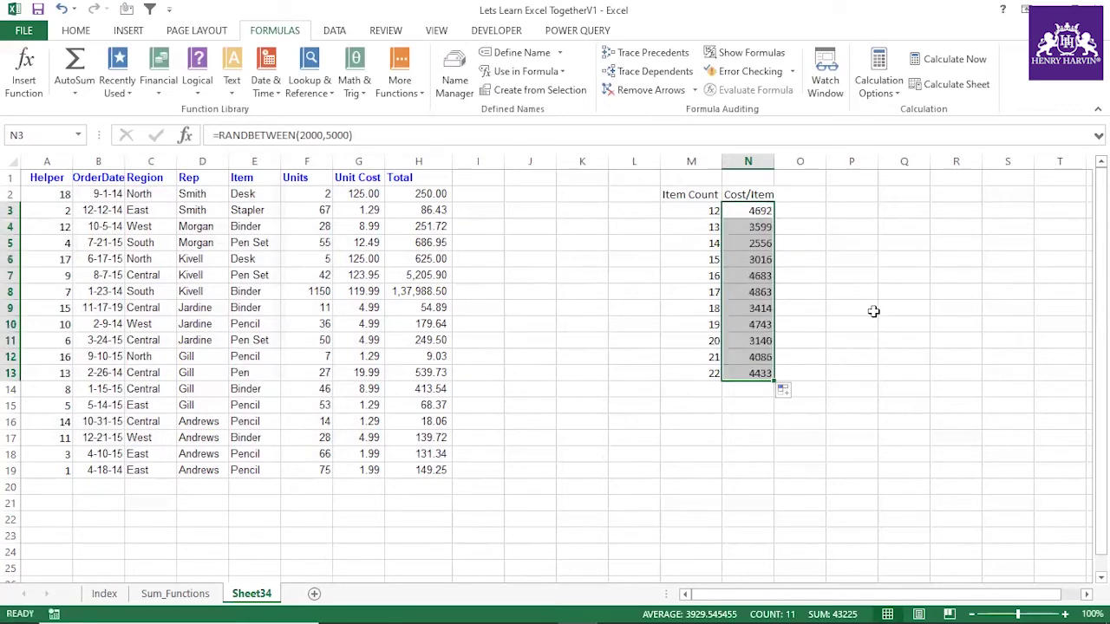
Step: Examine the formulas in the Cost/Item column and recalculate the sheet repeatedly to observe the random values
{"action": "left_click", "coordinate": [753, 277]}
{"action": "key", "text": "Down"}
{"action": "key", "text": "Down"}
{"action": "key", "text": "Down"}
{"action": "key", "text": "Up"}
{"action": "key", "text": "Up"}
{"action": "key", "text": "Up"}
{"action": "key", "text": "Up"}
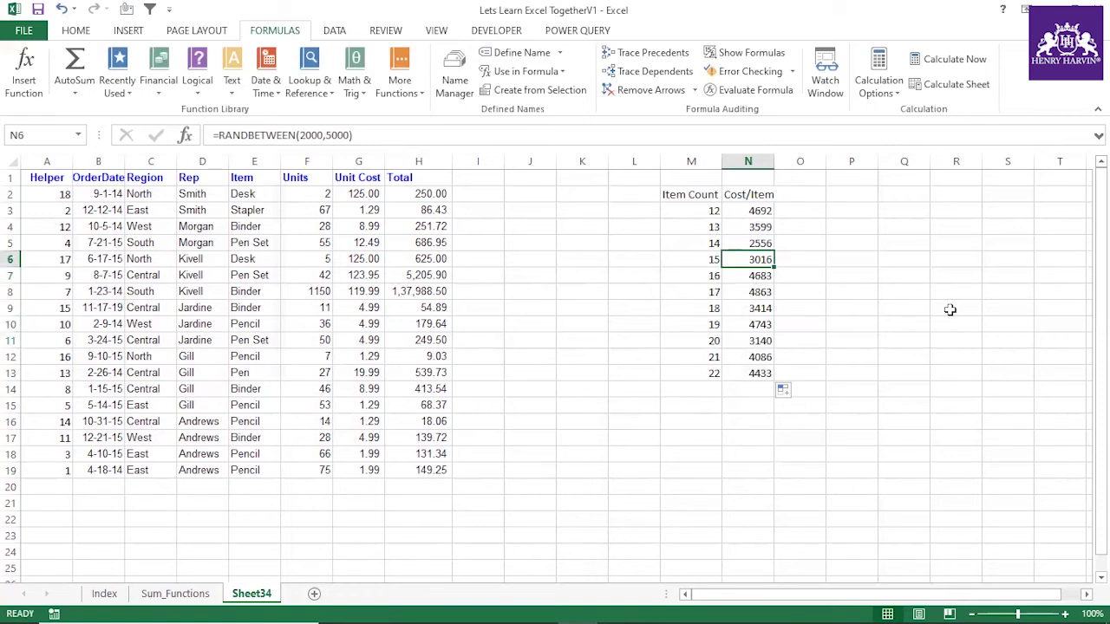
{"action": "key", "text": "F9"}
{"action": "key", "text": "F9"}
{"action": "key", "text": "F9"}
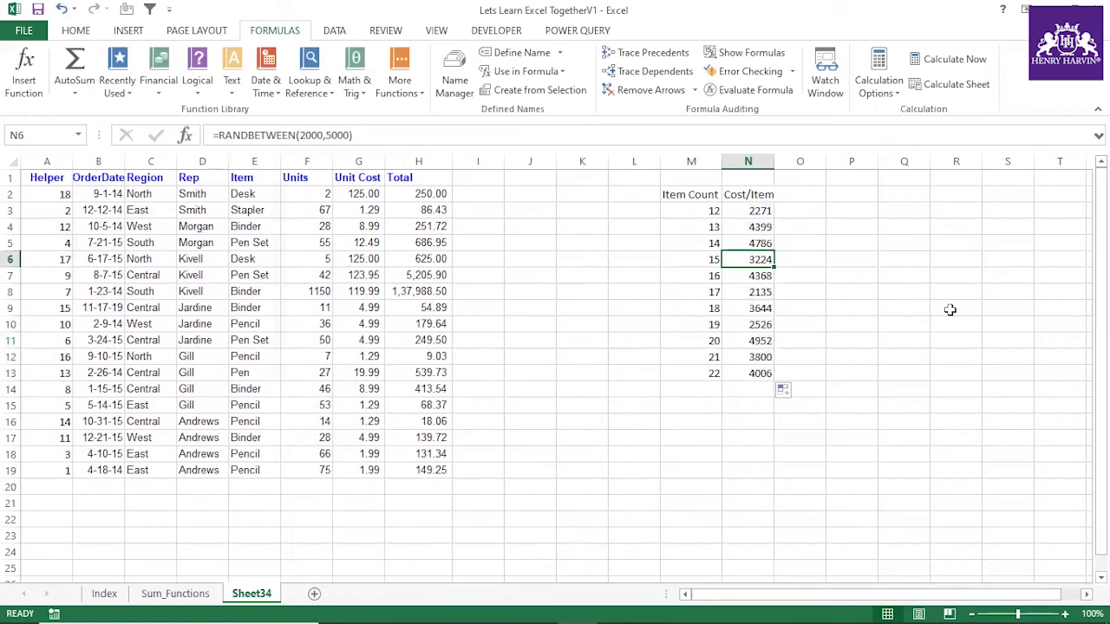
{"action": "key", "text": "F9"}
{"action": "key", "text": "F9"}
{"action": "key", "text": "F9"}
{"action": "key", "text": "F9"}
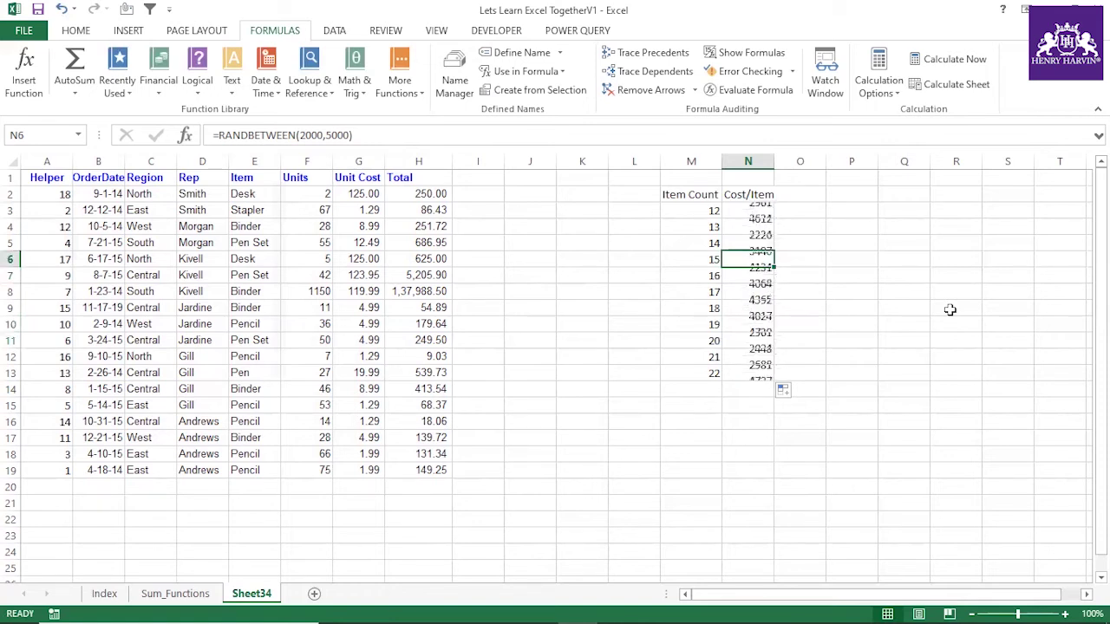
{"action": "key", "text": "F9"}
{"action": "key", "text": "F9"}
{"action": "key", "text": "F9"}
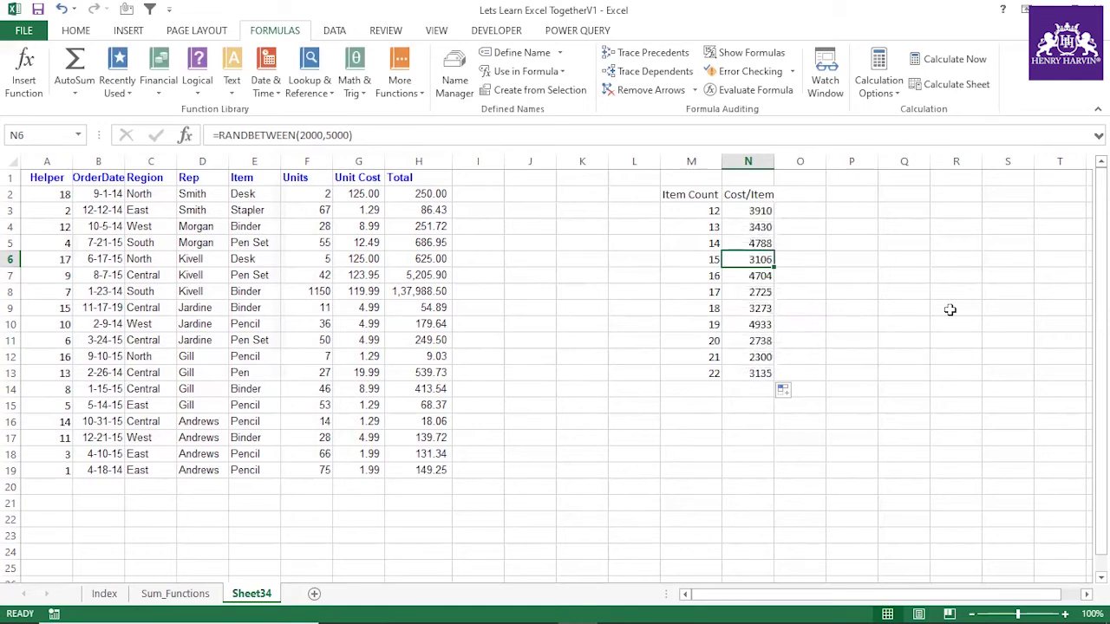
{"action": "left_click", "coordinate": [915, 310]}
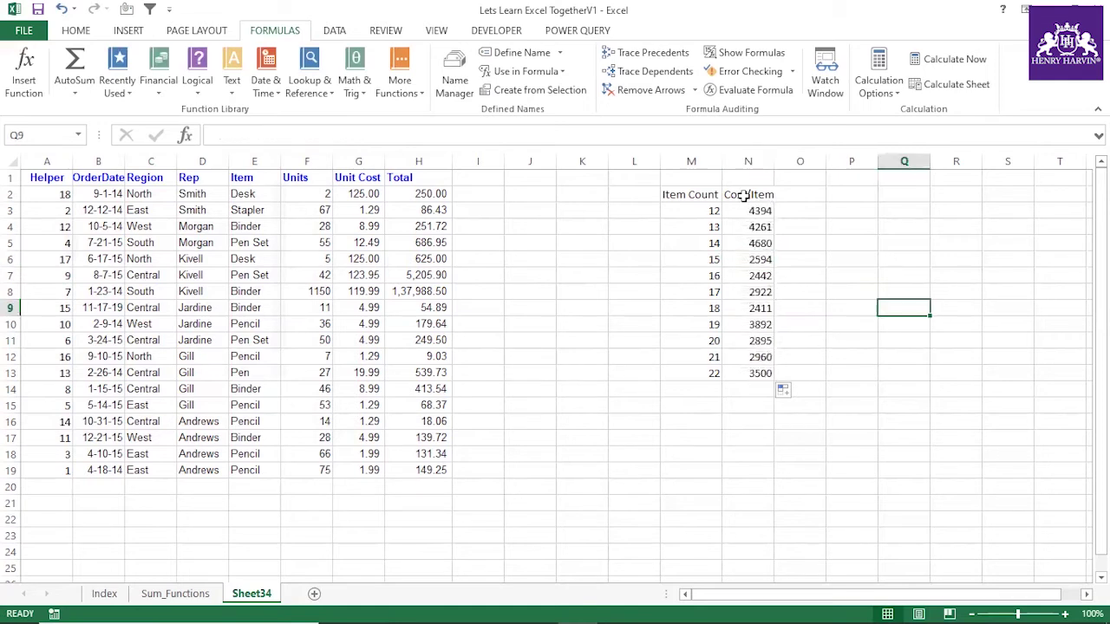
Step: Convert the random Cost/Item formulas in N3:N13 to fixed values by pasting them over themselves as values
{"action": "left_click_drag", "start_coordinate": [750, 211], "coordinate": [761, 373]}
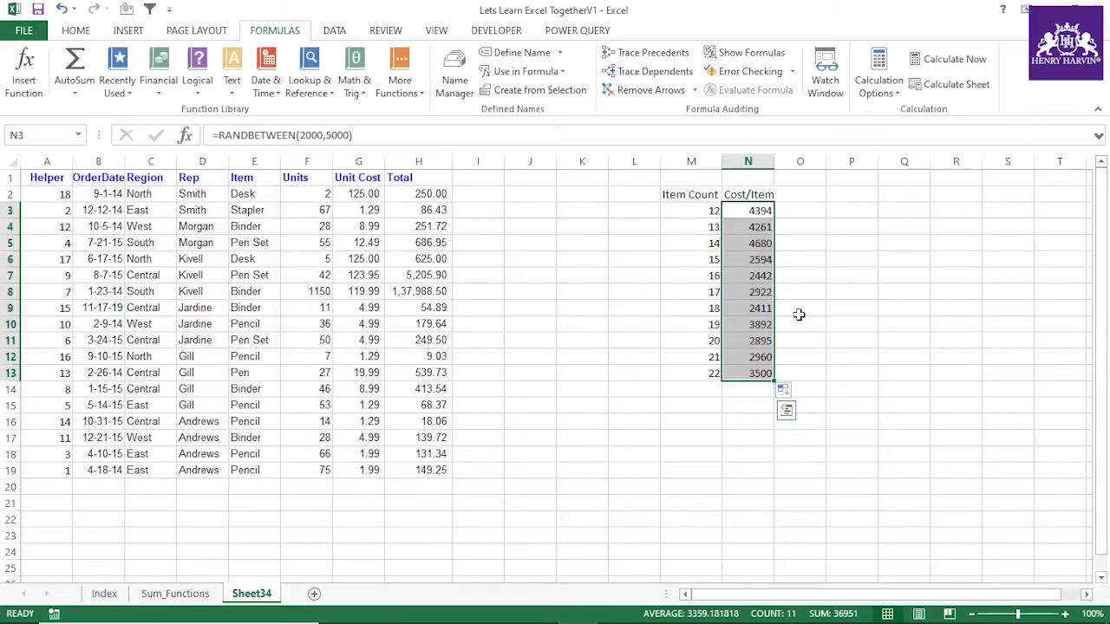
{"action": "key", "text": "ctrl+c"}
{"action": "key", "text": "ctrl+alt+v"}
{"action": "key", "text": "v"}
{"action": "key", "text": "Return"}
{"action": "left_click", "coordinate": [853, 321]}
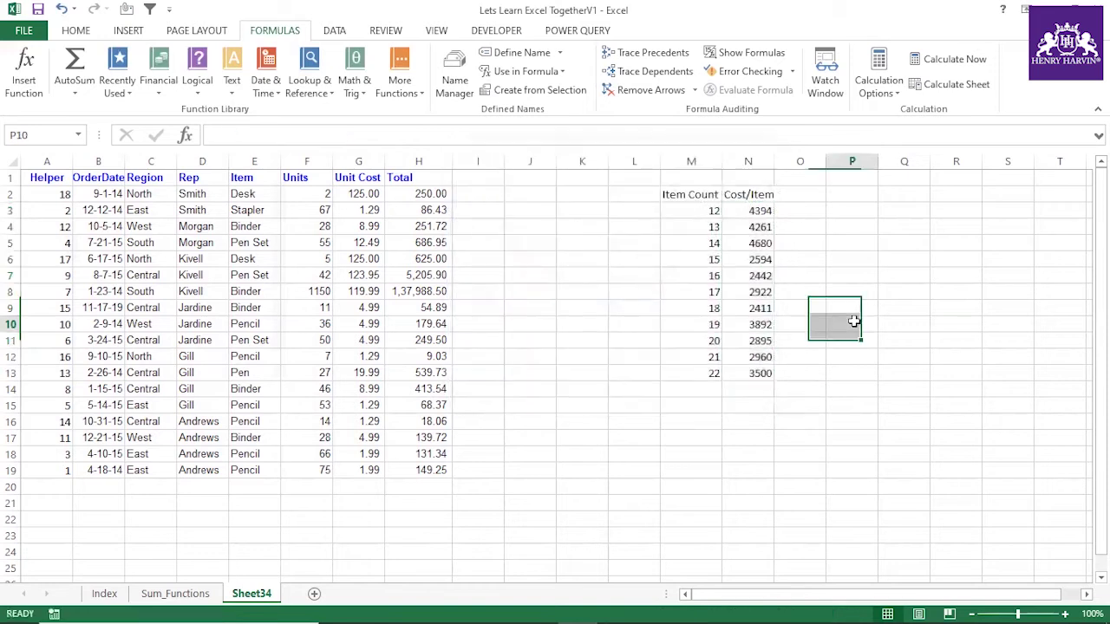
Step: Add all borders to the Item Count and Cost/Item table M2:N13 and widen columns M and N
{"action": "left_click", "coordinate": [707, 197]}
{"action": "left_click_drag", "start_coordinate": [707, 198], "coordinate": [759, 375]}
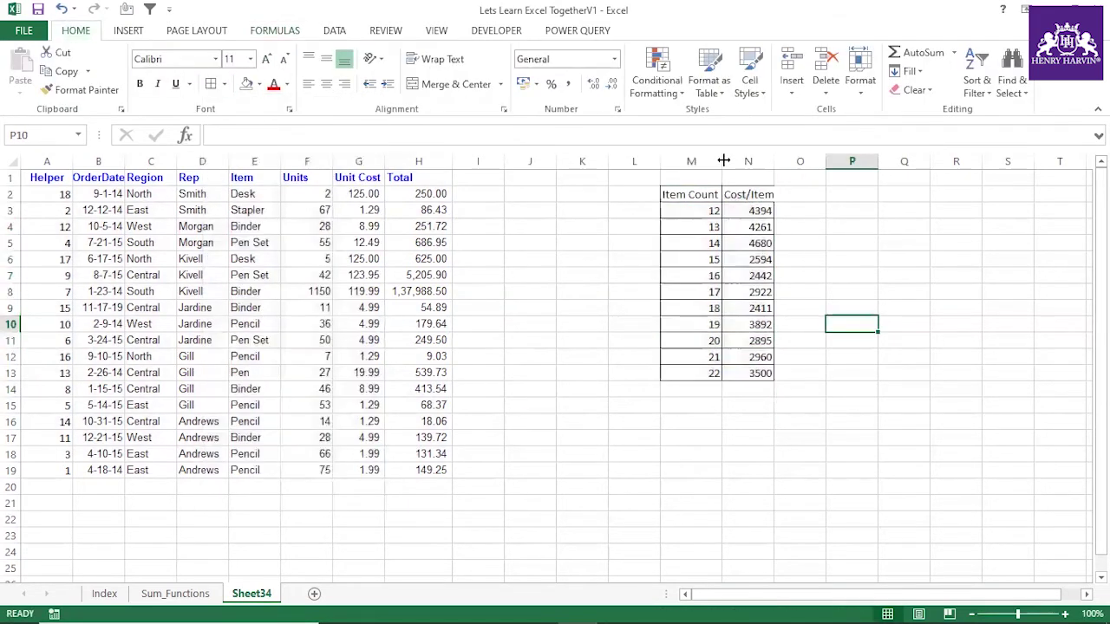
{"action": "left_click_drag", "start_coordinate": [723, 161], "coordinate": [819, 324]}
Step: Enter the label Total Cost in N17 below the table
{"action": "left_click", "coordinate": [758, 435]}
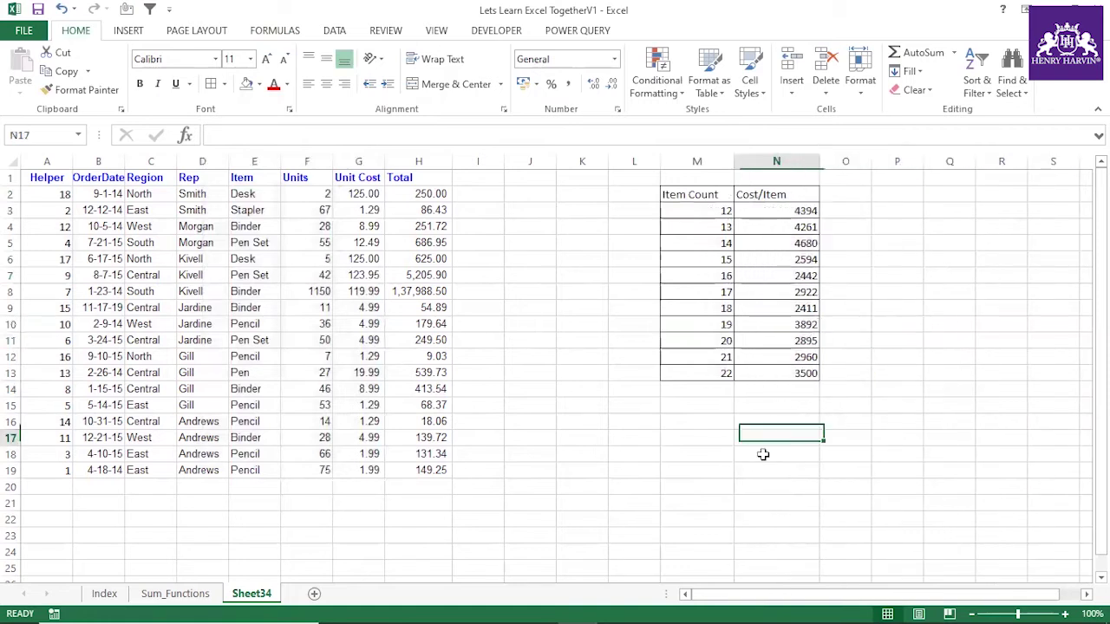
{"action": "type", "text": "="}
{"action": "key", "text": "Escape"}
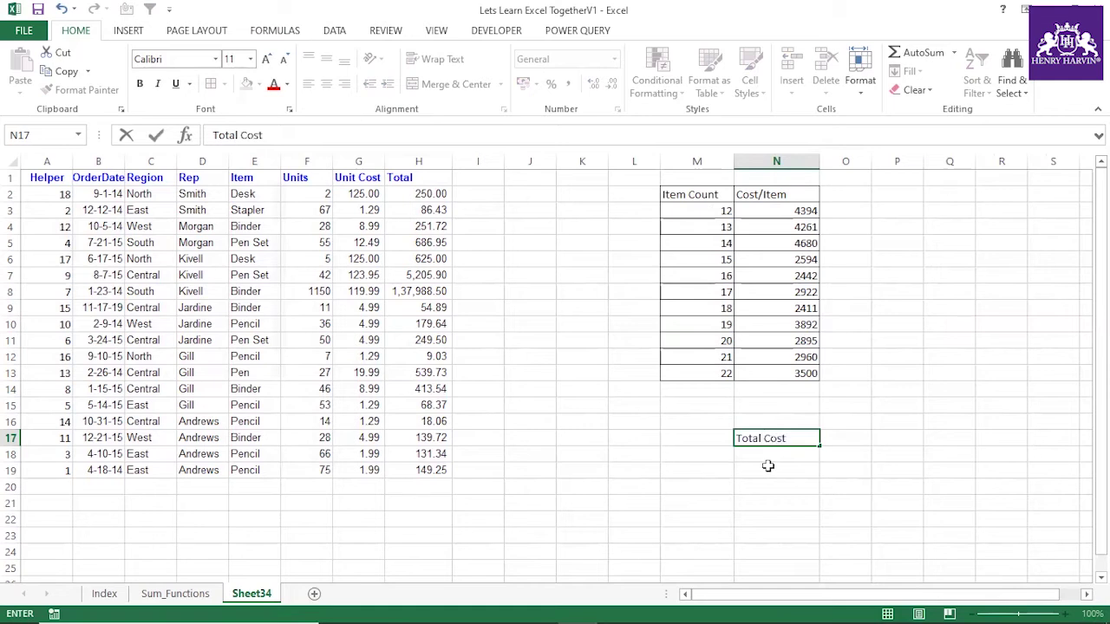
{"action": "type", "text": "Total Cost"}
{"action": "left_click", "coordinate": [767, 466]}
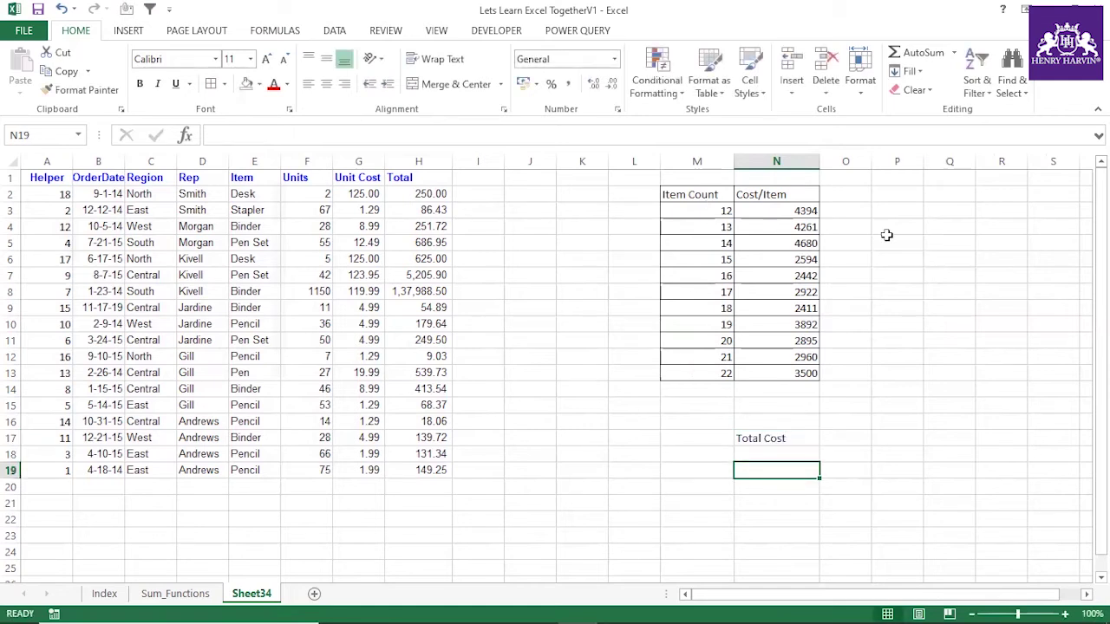
Step: Multiply the first row's item count by its cost per item in O3 with =M3*N3
{"action": "left_click", "coordinate": [850, 209]}
{"action": "type", "text": "="}
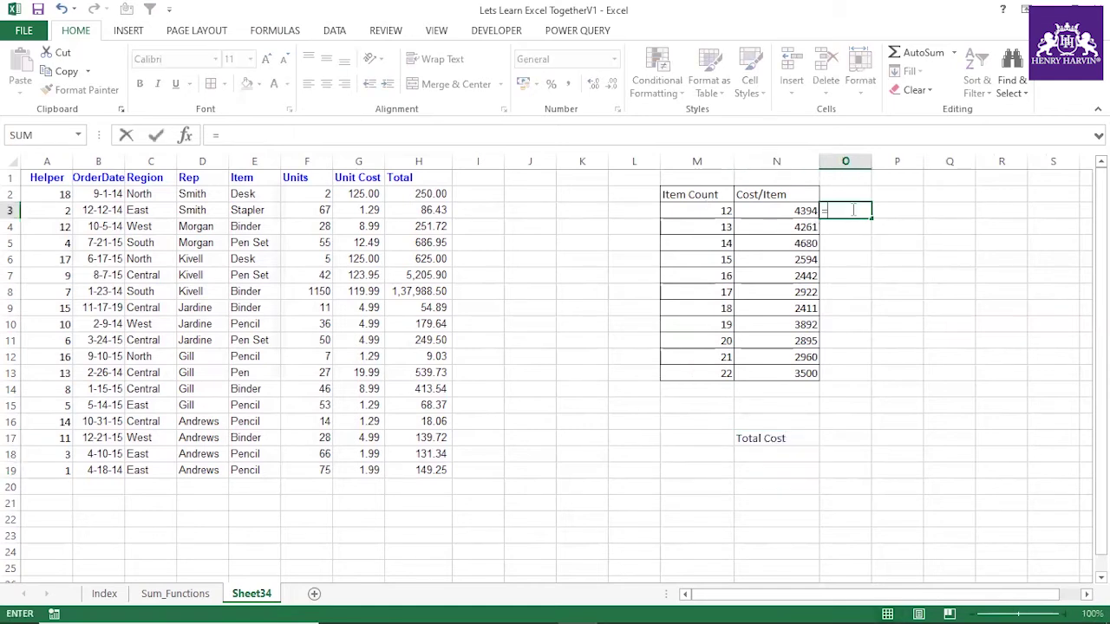
{"action": "left_click", "coordinate": [719, 211]}
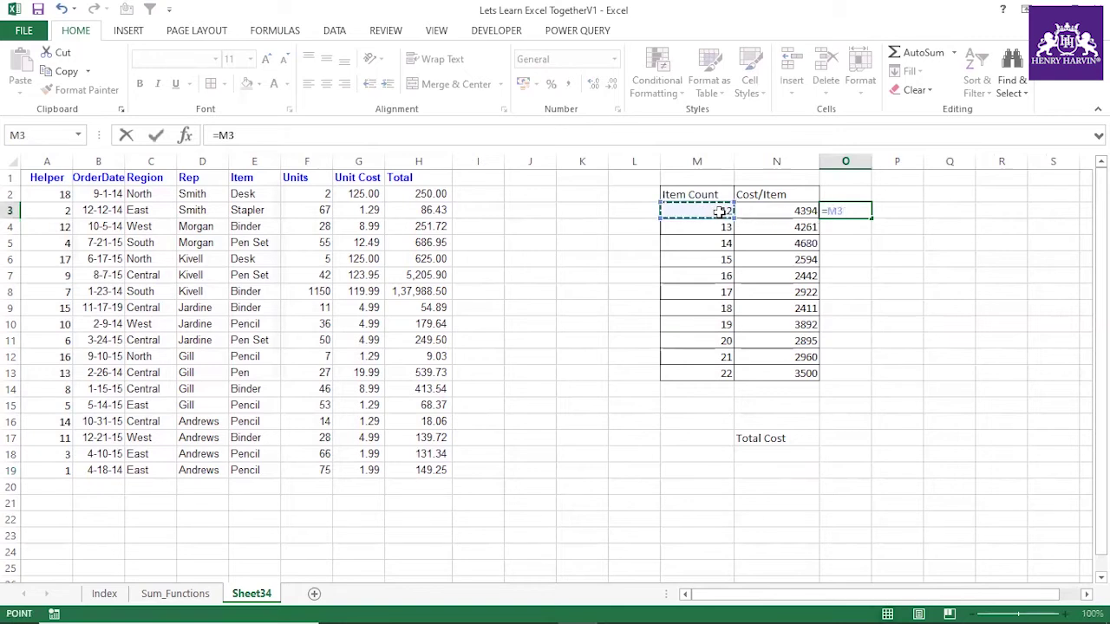
{"action": "type", "text": "*"}
{"action": "left_click", "coordinate": [800, 211]}
{"action": "key", "text": "Return"}
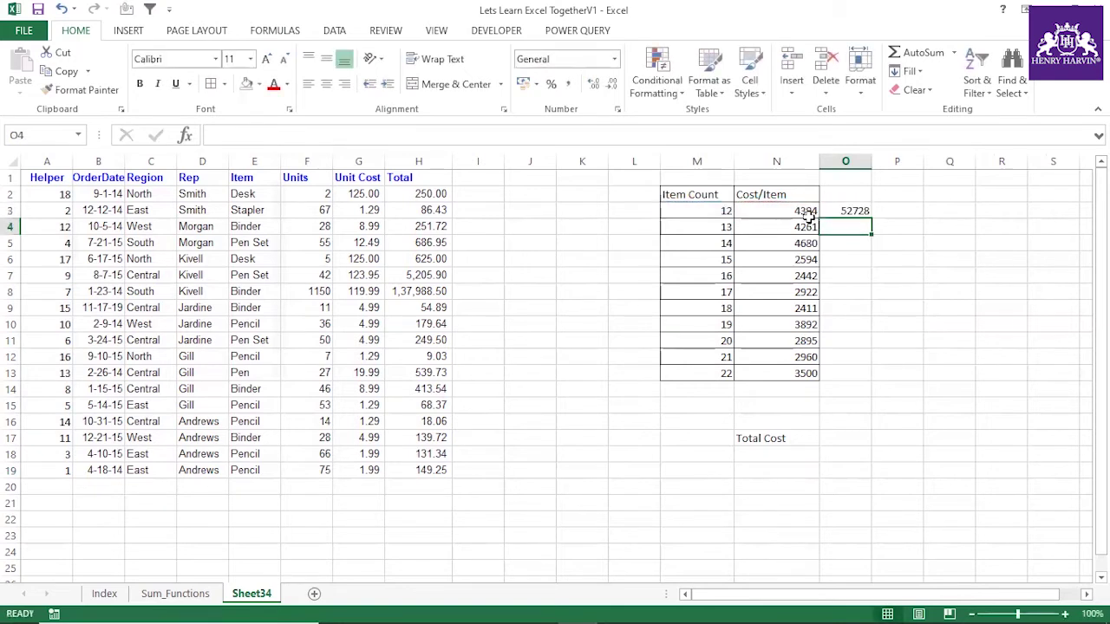
Step: Fill the item count times cost formula in O3 down to O13 and sum the products in O14
{"action": "left_click", "coordinate": [848, 211]}
{"action": "double_click", "coordinate": [872, 220]}
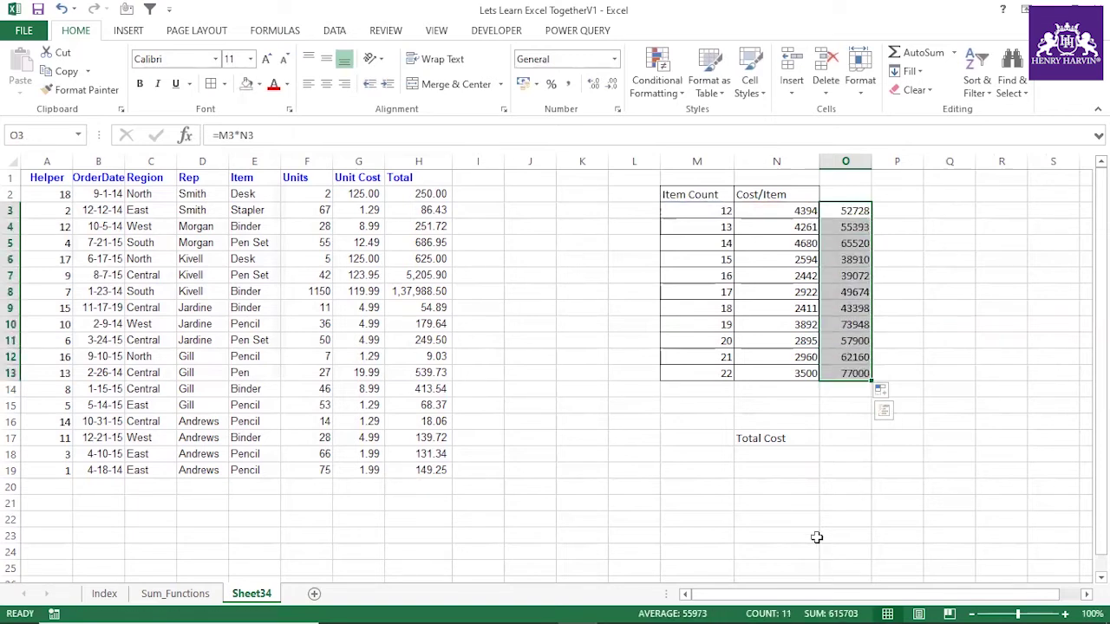
{"action": "left_click", "coordinate": [850, 391]}
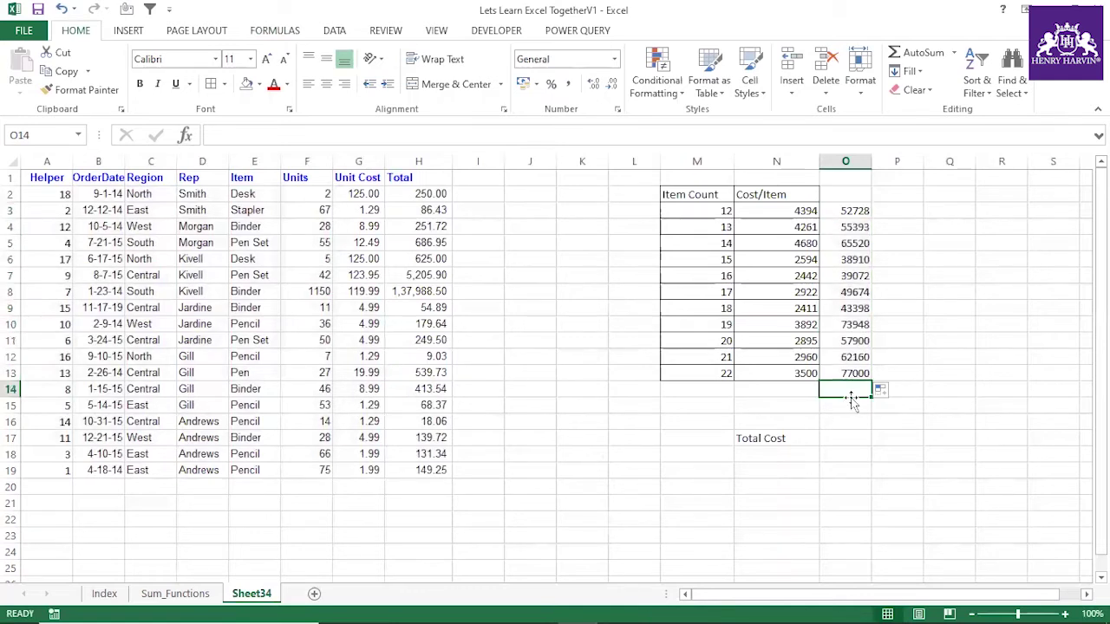
{"action": "key", "text": "alt+equal"}
{"action": "key", "text": "Return"}
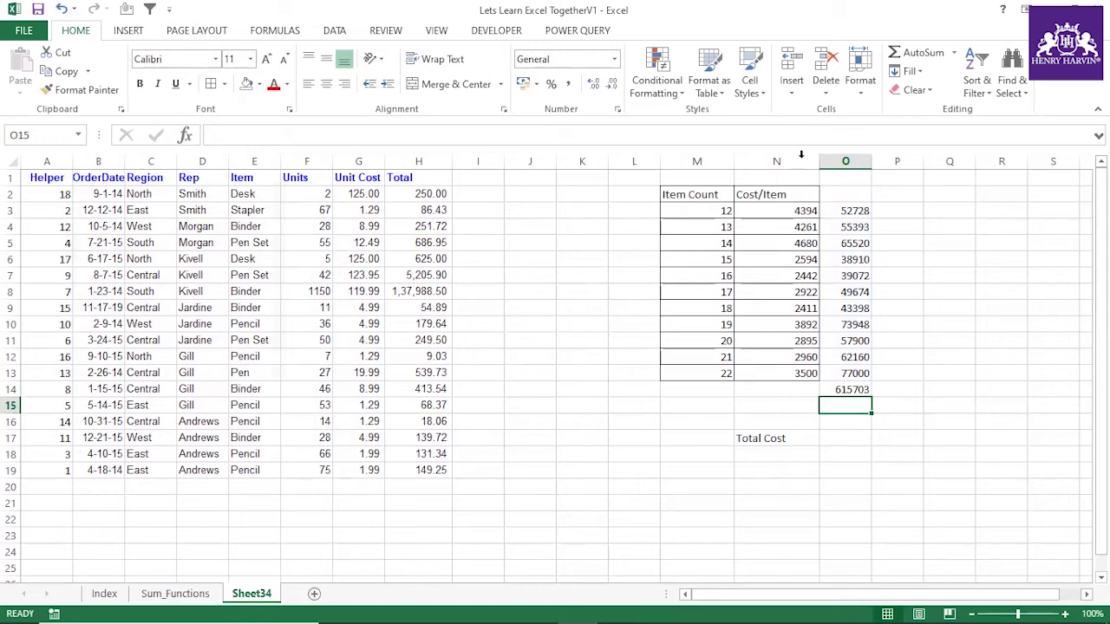
Step: Review the row-by-row products in O3:O13 and the sum beneath them
{"action": "left_click_drag", "start_coordinate": [839, 214], "coordinate": [853, 397]}
{"action": "left_click", "coordinate": [850, 453]}
{"action": "left_click", "coordinate": [849, 291]}
{"action": "left_click", "coordinate": [849, 243]}
{"action": "left_click", "coordinate": [850, 308]}
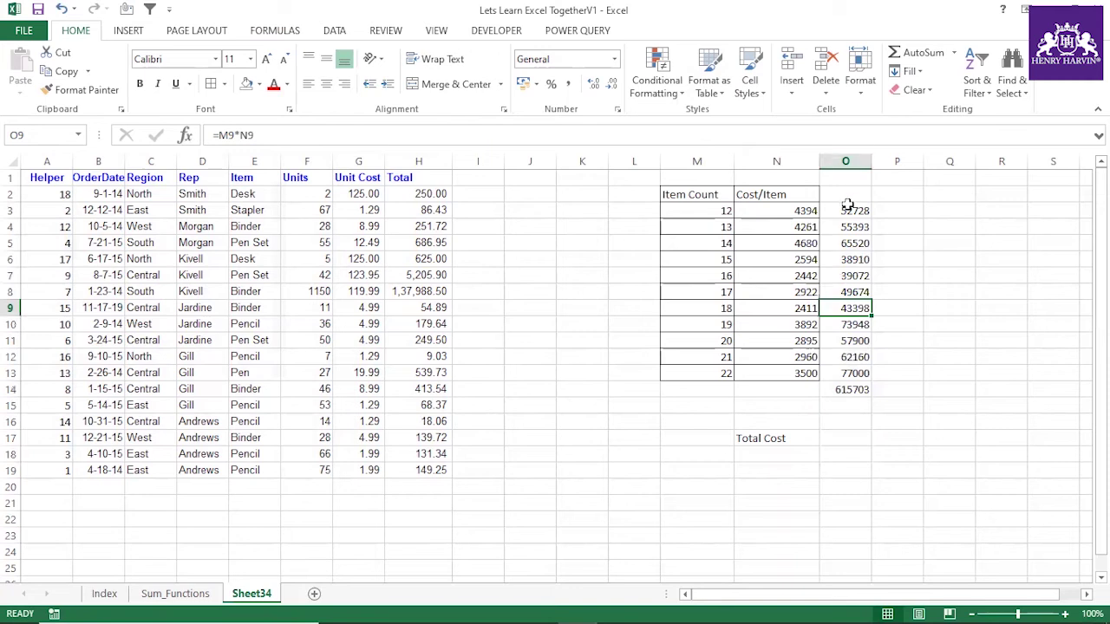
{"action": "left_click", "coordinate": [850, 155]}
{"action": "left_click", "coordinate": [848, 259]}
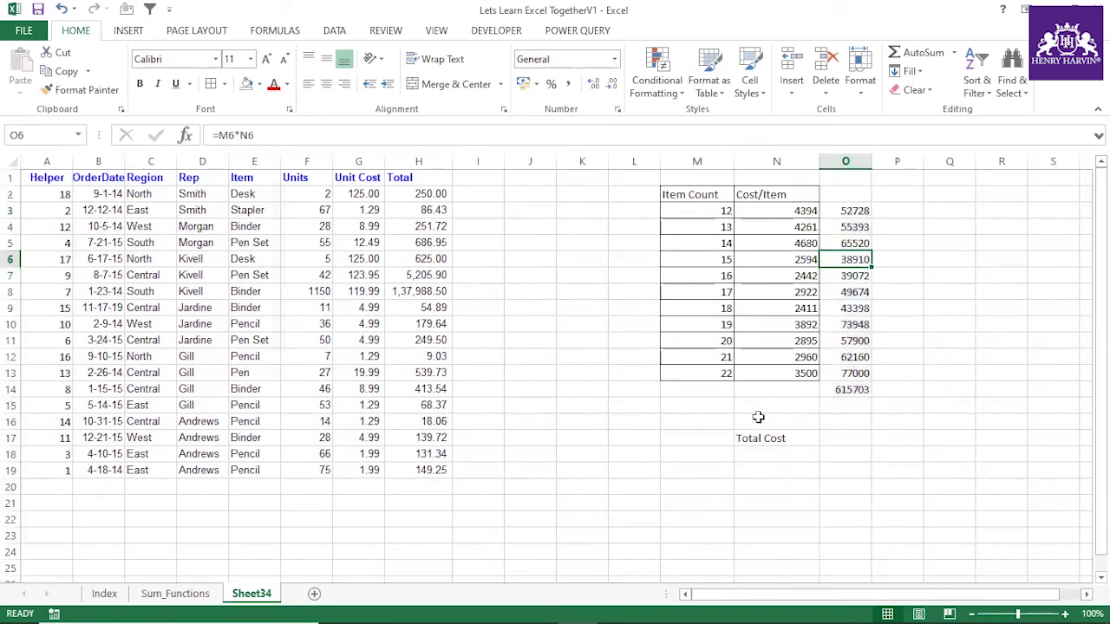
Step: Calculate the total cost in N19 with =SUMPRODUCT(M3:M13,N3:N13)
{"action": "left_click", "coordinate": [748, 468]}
{"action": "double_click", "coordinate": [752, 470]}
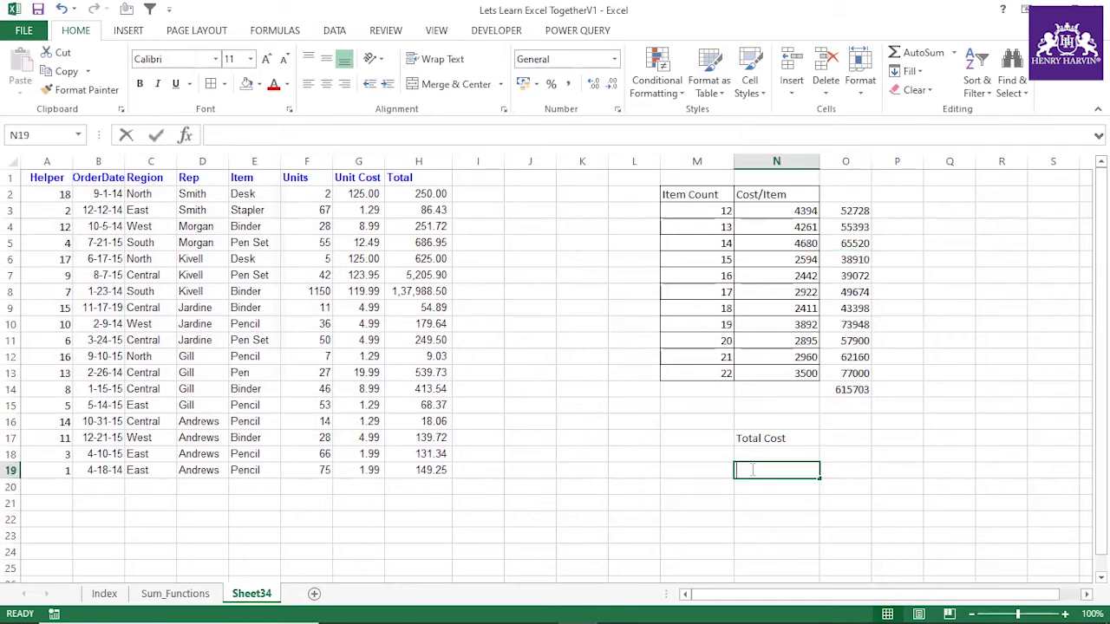
{"action": "type", "text": "=sum"}
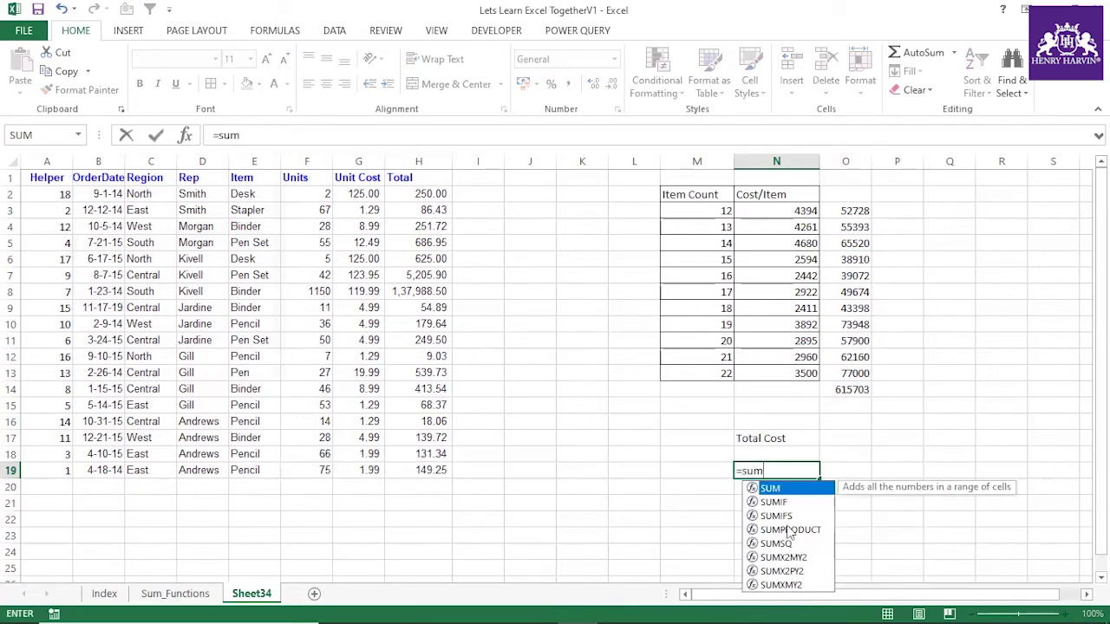
{"action": "double_click", "coordinate": [789, 529]}
{"action": "left_click", "coordinate": [725, 213]}
{"action": "left_click_drag", "start_coordinate": [725, 213], "coordinate": [725, 367]}
{"action": "type", "text": ","}
{"action": "left_click_drag", "start_coordinate": [805, 210], "coordinate": [795, 372]}
{"action": "type", "text": ")"}
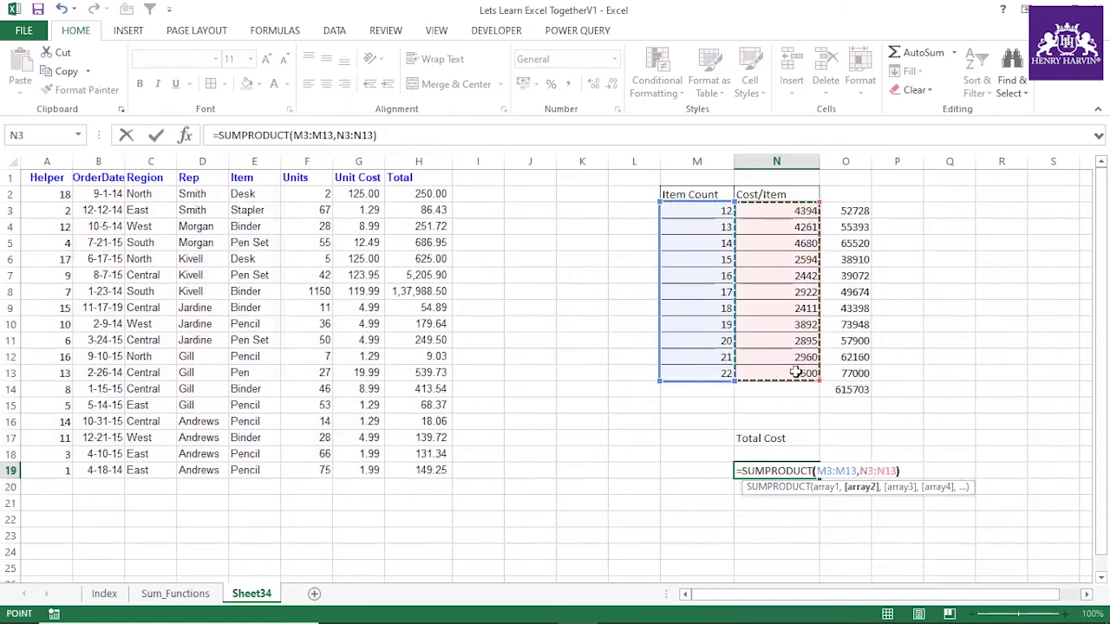
{"action": "key", "text": "Return"}
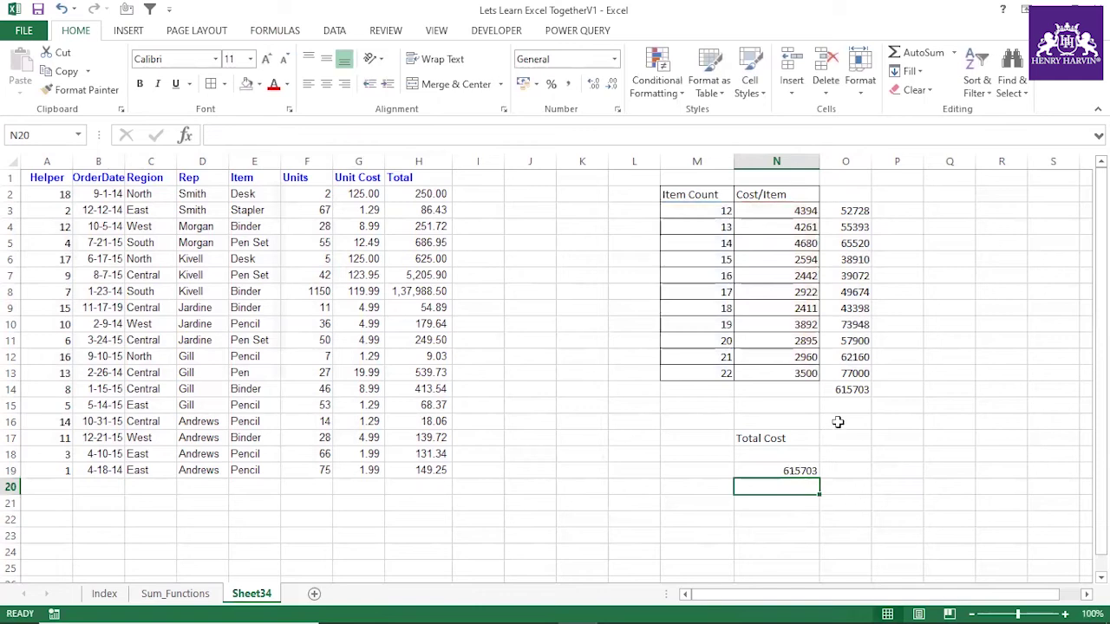
Step: Compare the SUMPRODUCT formula in N19 with the row products in O3:O13 and their sum in O14
{"action": "left_click", "coordinate": [828, 392]}
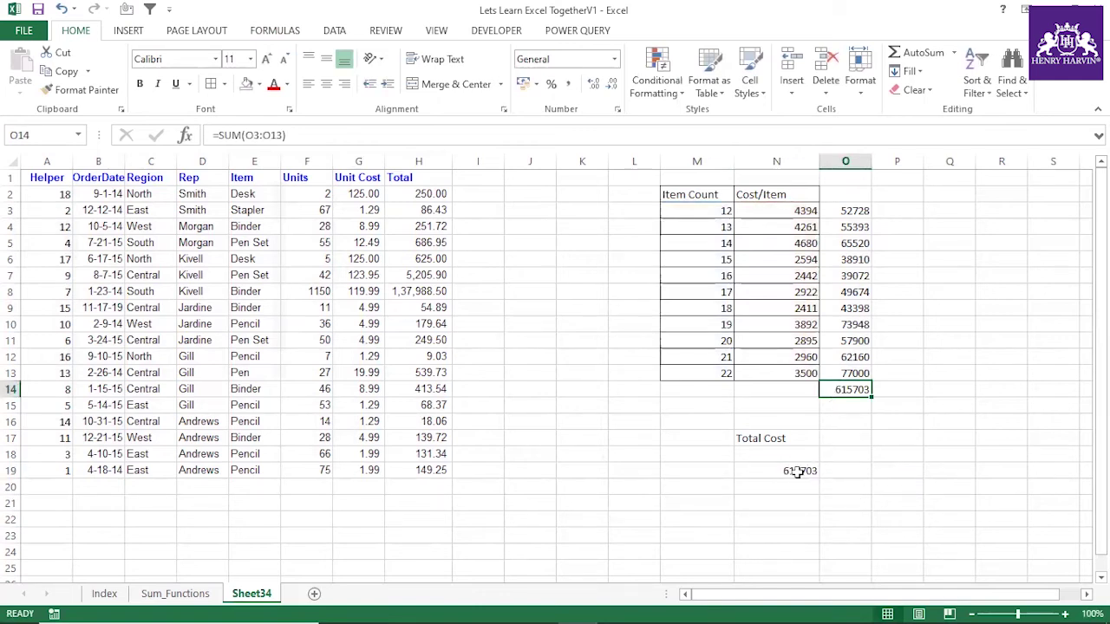
{"action": "left_click", "coordinate": [796, 471]}
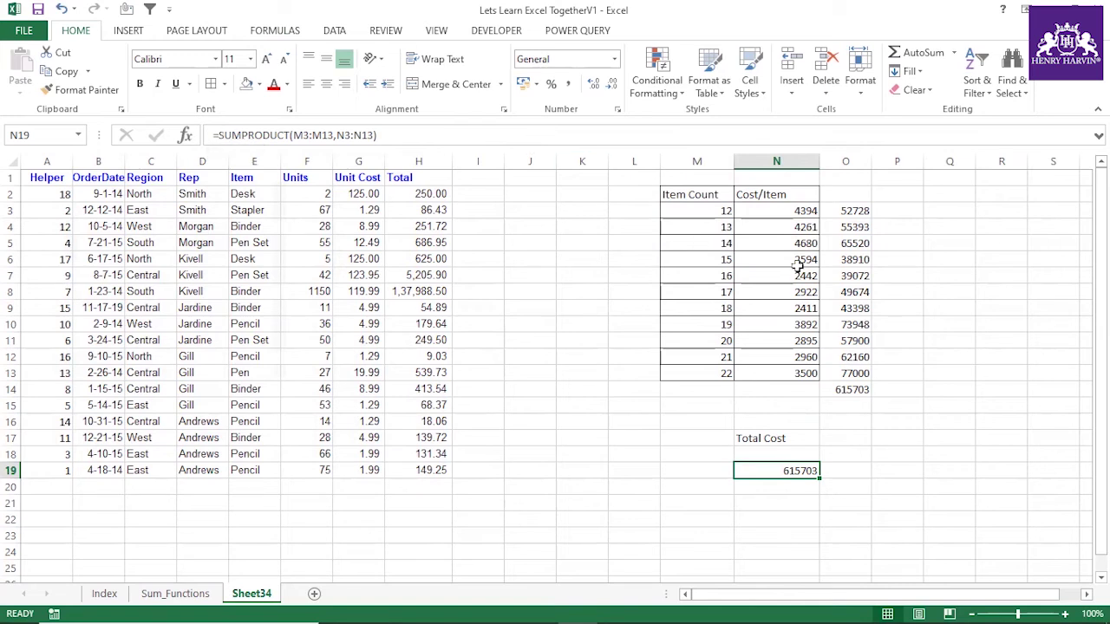
{"action": "left_click_drag", "start_coordinate": [850, 212], "coordinate": [864, 371]}
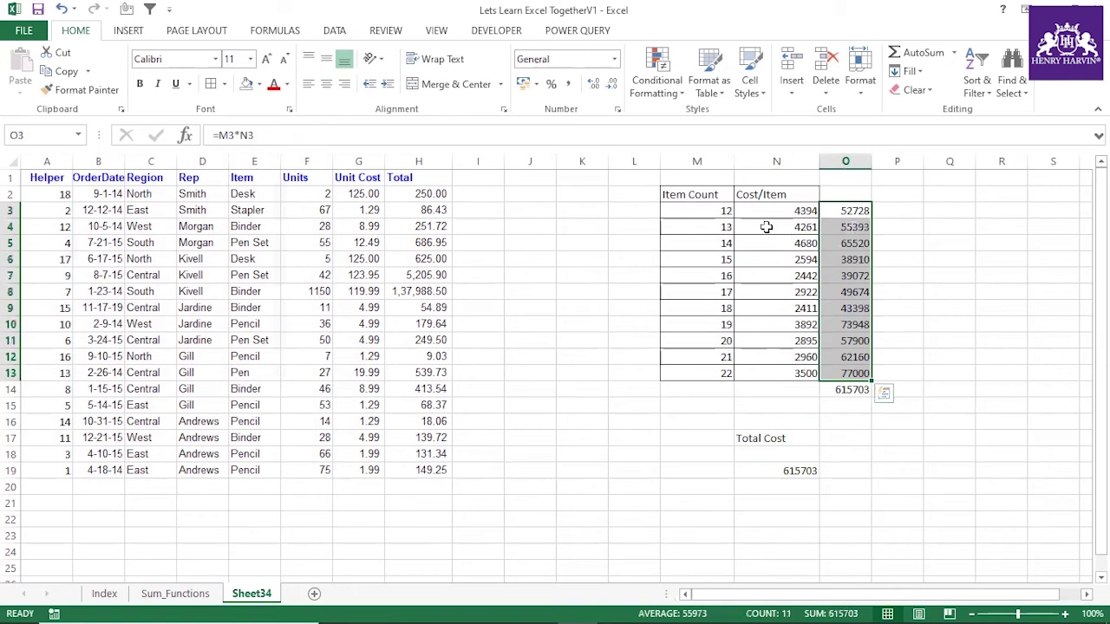
{"action": "left_click", "coordinate": [710, 210]}
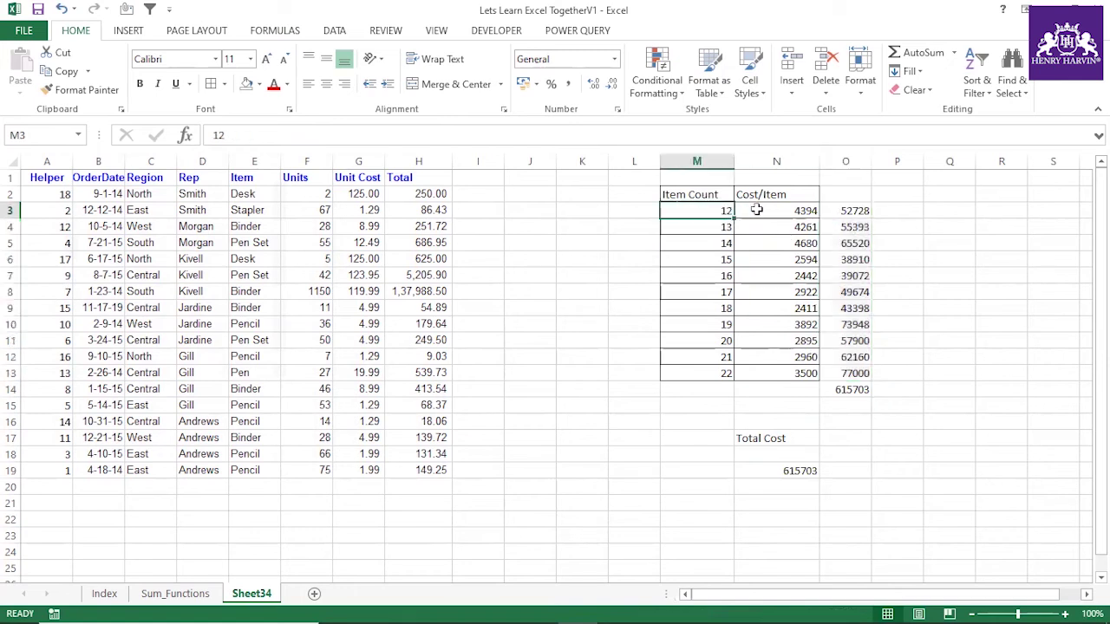
{"action": "key", "text": "Right"}
{"action": "left_click_drag", "start_coordinate": [851, 213], "coordinate": [850, 375]}
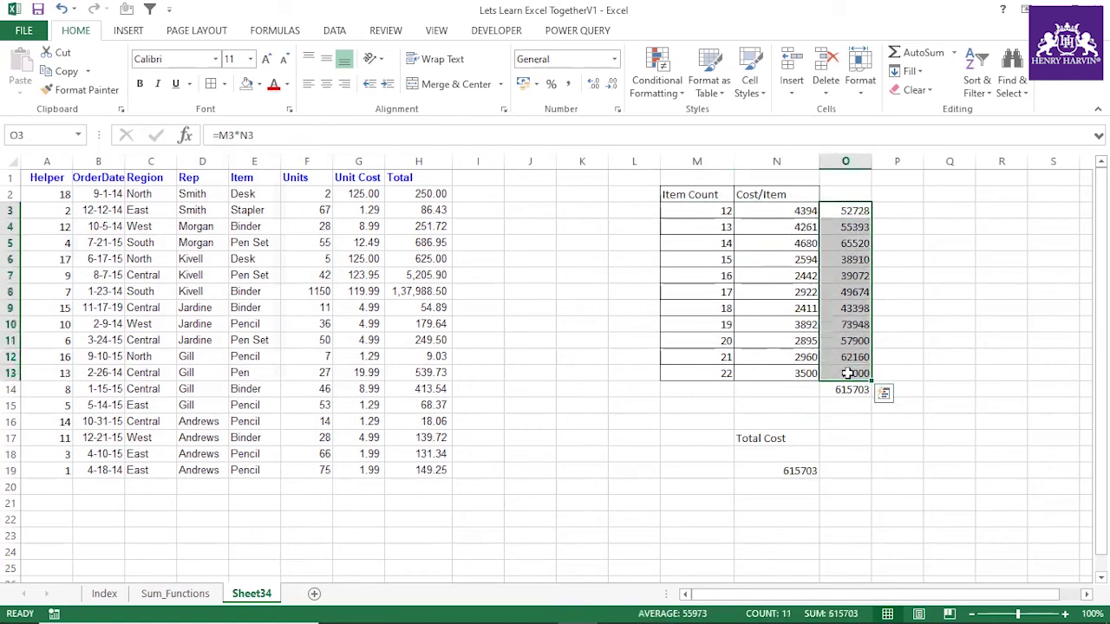
{"action": "left_click", "coordinate": [849, 389]}
{"action": "left_click_drag", "start_coordinate": [858, 210], "coordinate": [845, 379]}
{"action": "left_click", "coordinate": [796, 471]}
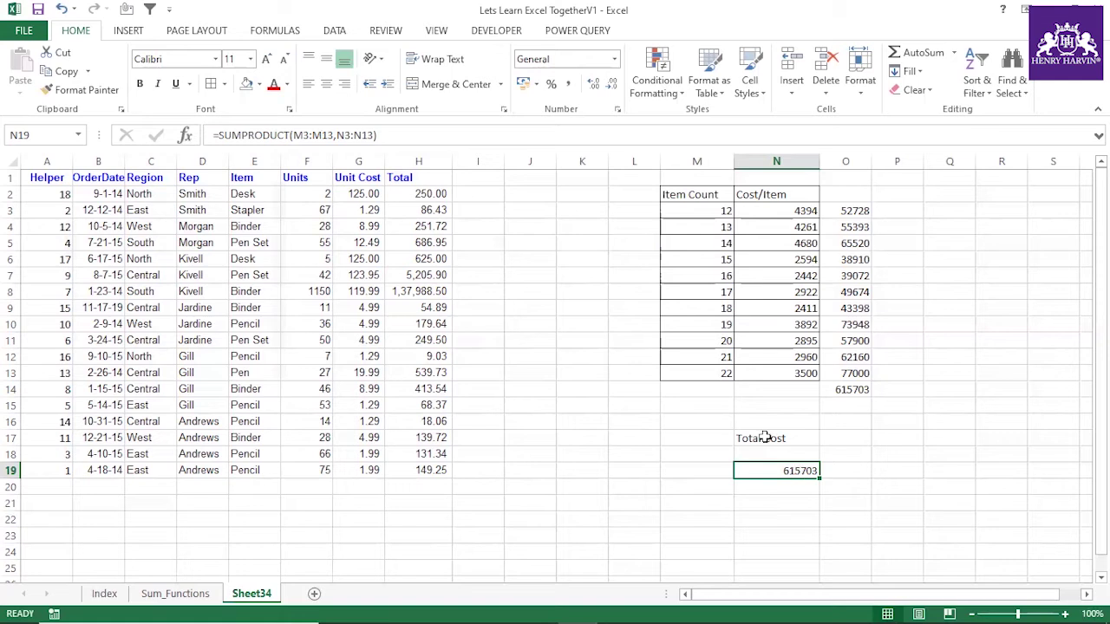
{"action": "left_click", "coordinate": [858, 245]}
{"action": "left_click_drag", "start_coordinate": [854, 293], "coordinate": [898, 309]}
{"action": "left_click", "coordinate": [868, 325]}
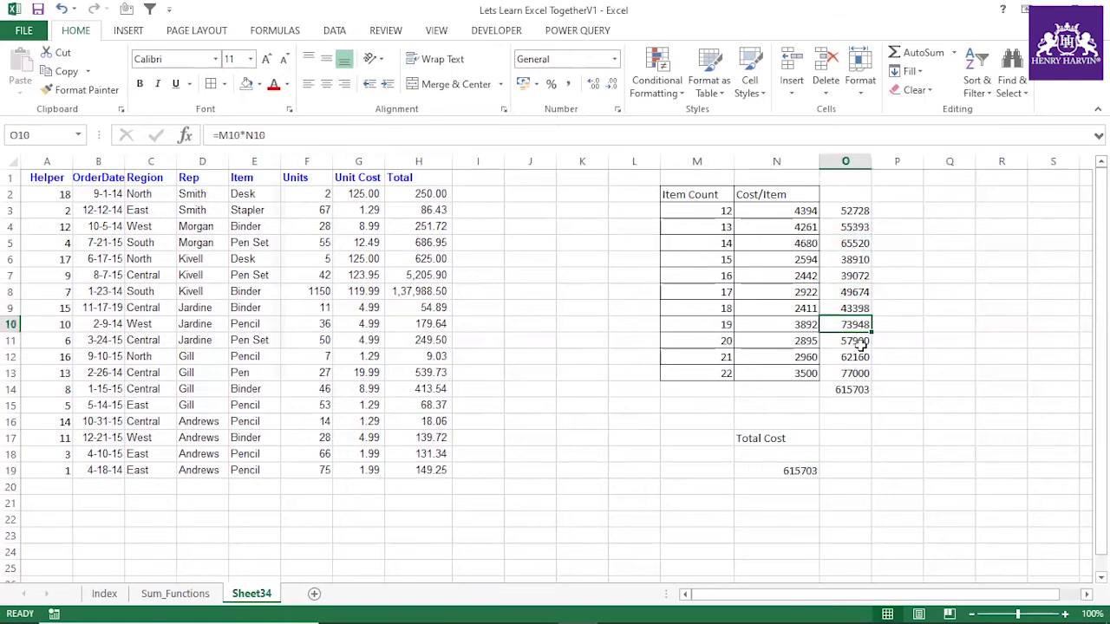
{"action": "left_click", "coordinate": [853, 274]}
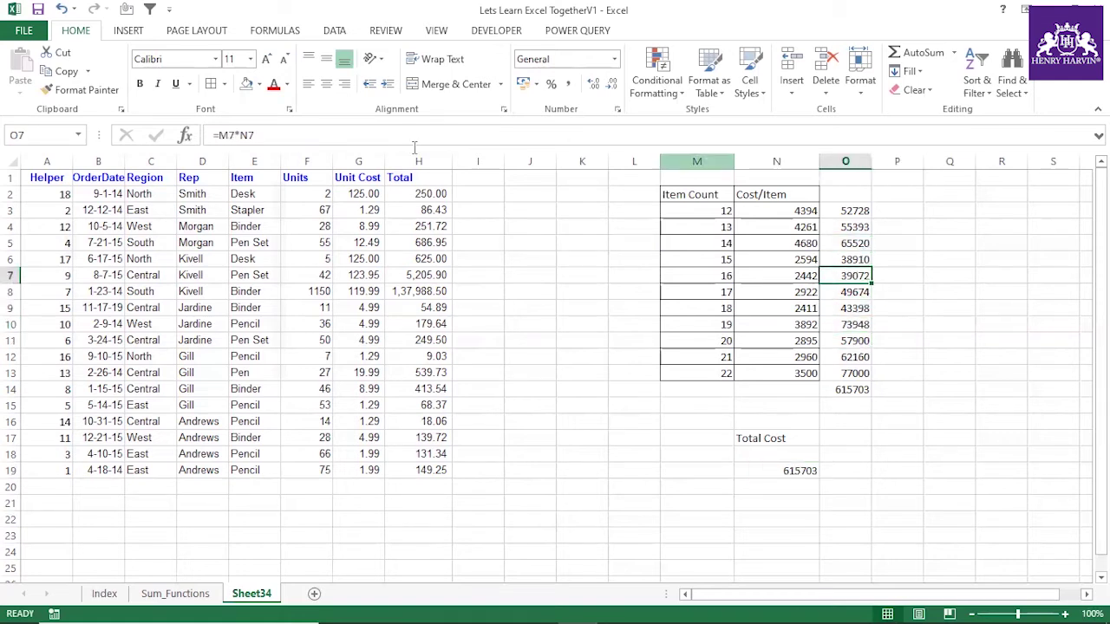
Step: Copy the Region column C1:C19 and paste it as values into A1 of a new worksheet
{"action": "left_click_drag", "start_coordinate": [148, 178], "coordinate": [144, 471]}
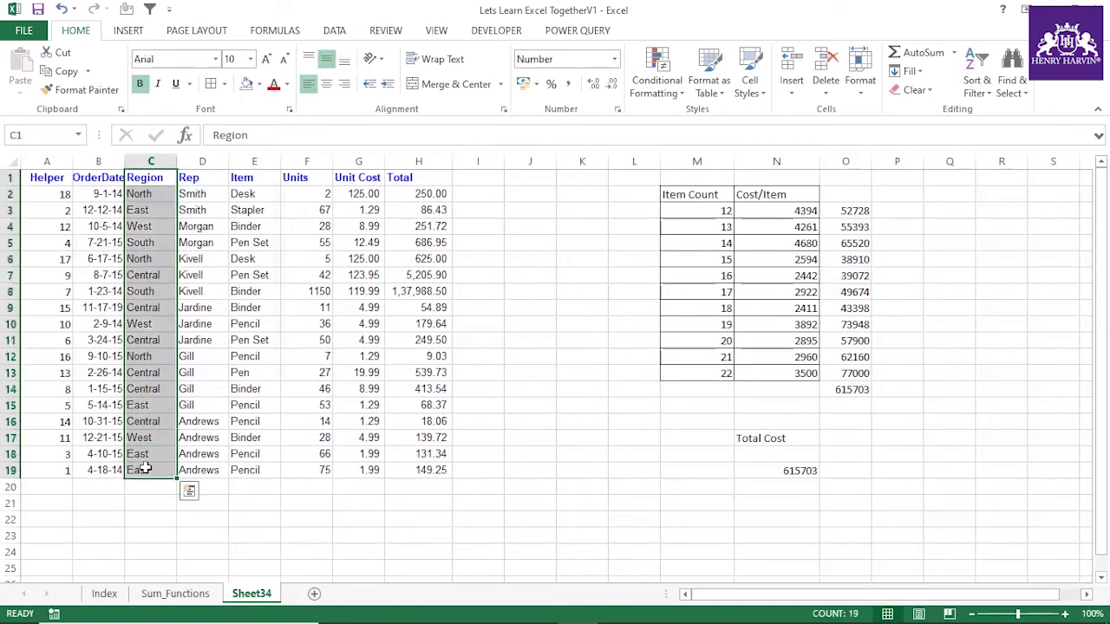
{"action": "key", "text": "ctrl+c"}
{"action": "left_click", "coordinate": [313, 593]}
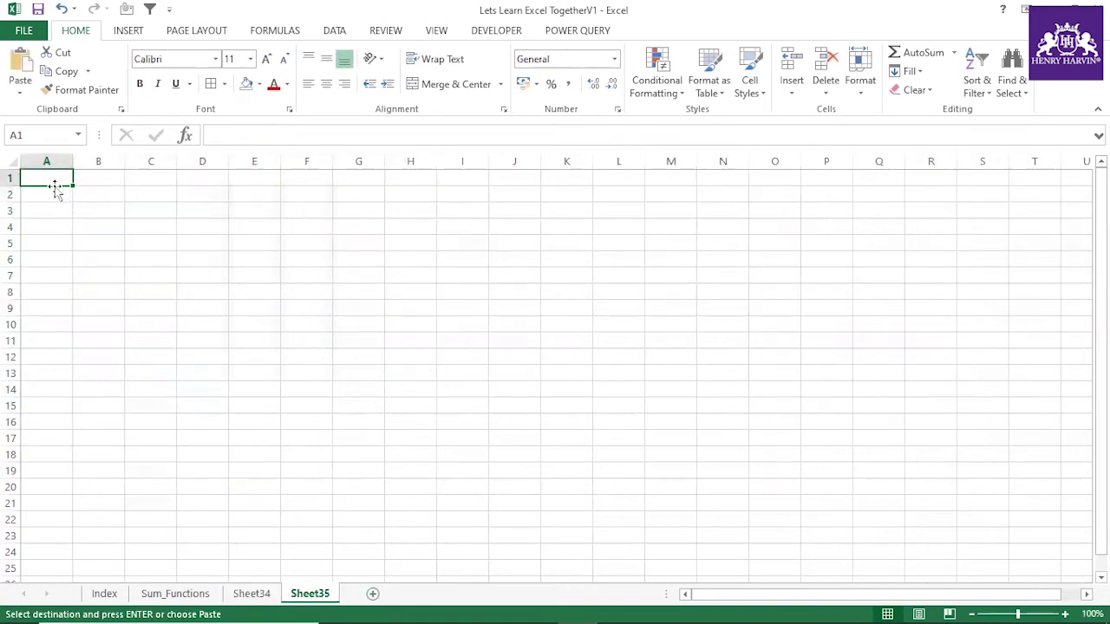
{"action": "right_click", "coordinate": [53, 178]}
{"action": "left_click", "coordinate": [102, 247]}
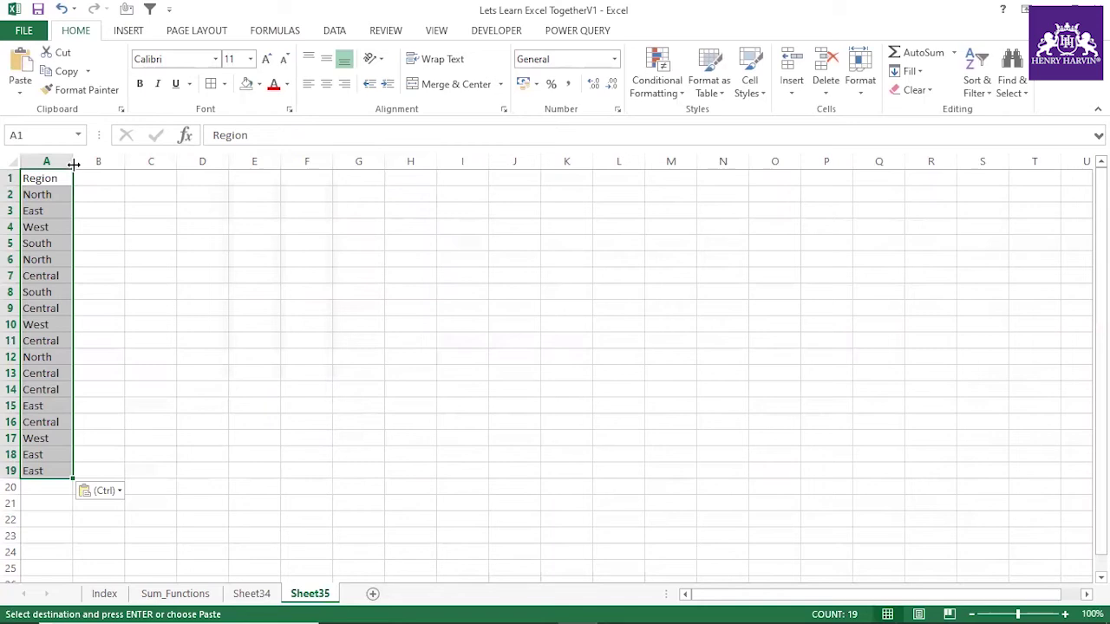
Step: Autofit column A and add all borders to the Region list A1:A19
{"action": "double_click", "coordinate": [73, 162]}
{"action": "left_click", "coordinate": [199, 241]}
{"action": "left_click_drag", "start_coordinate": [70, 179], "coordinate": [52, 471]}
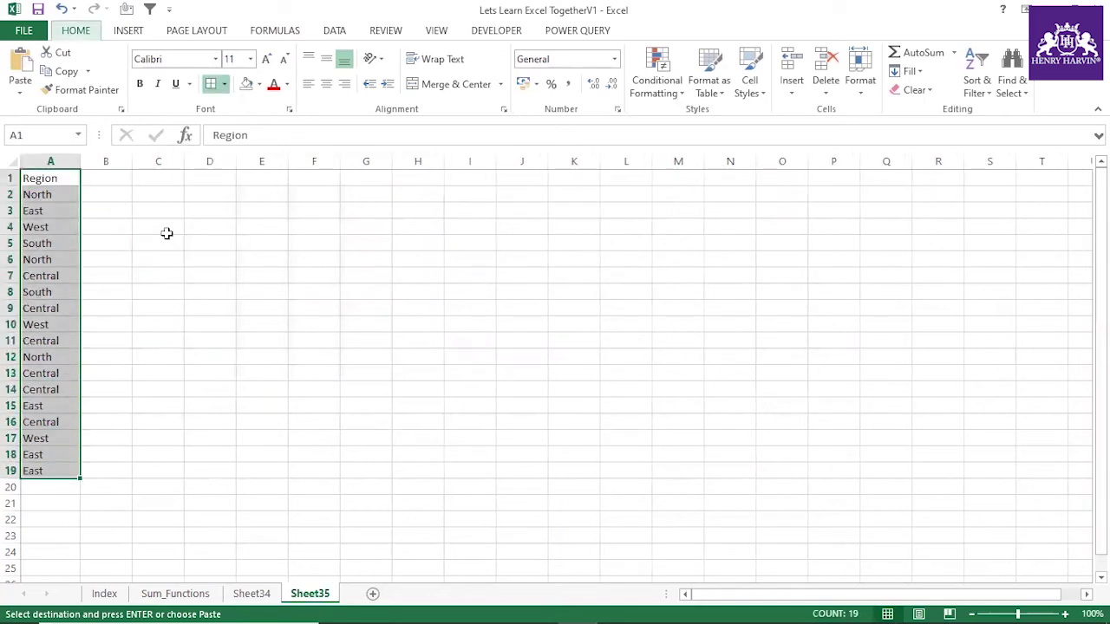
{"action": "key", "text": "Escape"}
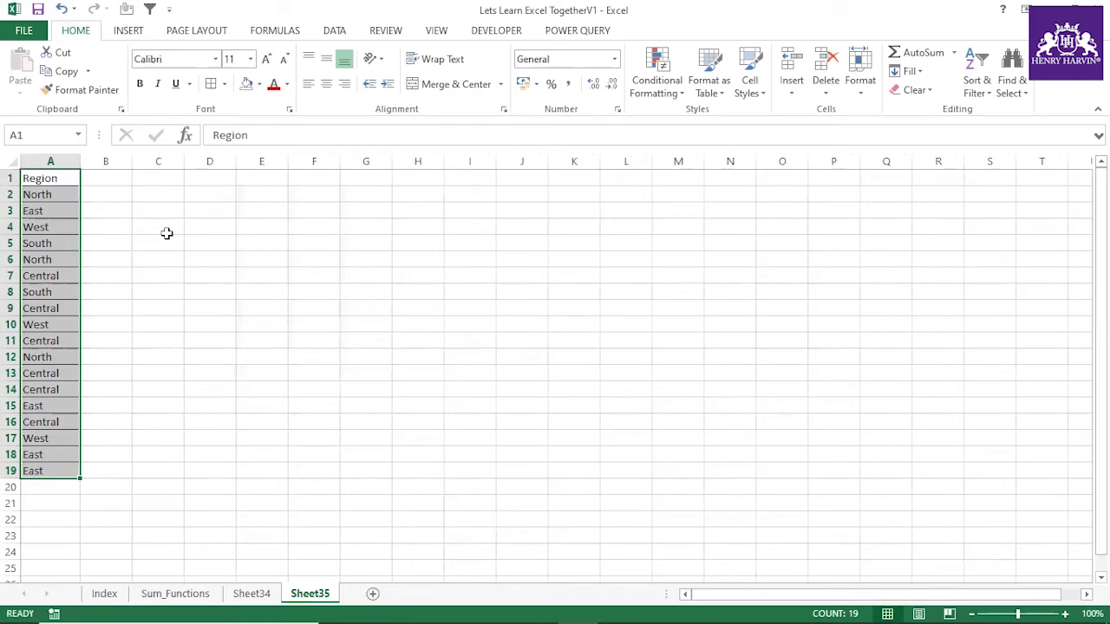
Step: Enter the label Unique Count in D4
{"action": "left_click", "coordinate": [223, 225]}
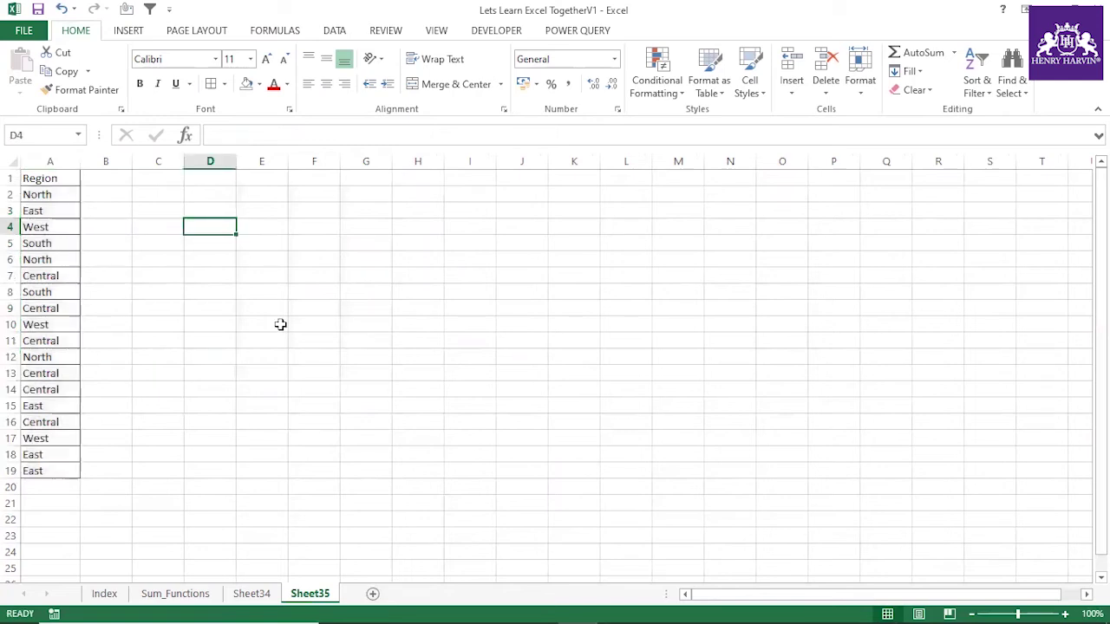
{"action": "type", "text": "Unique Coun"}
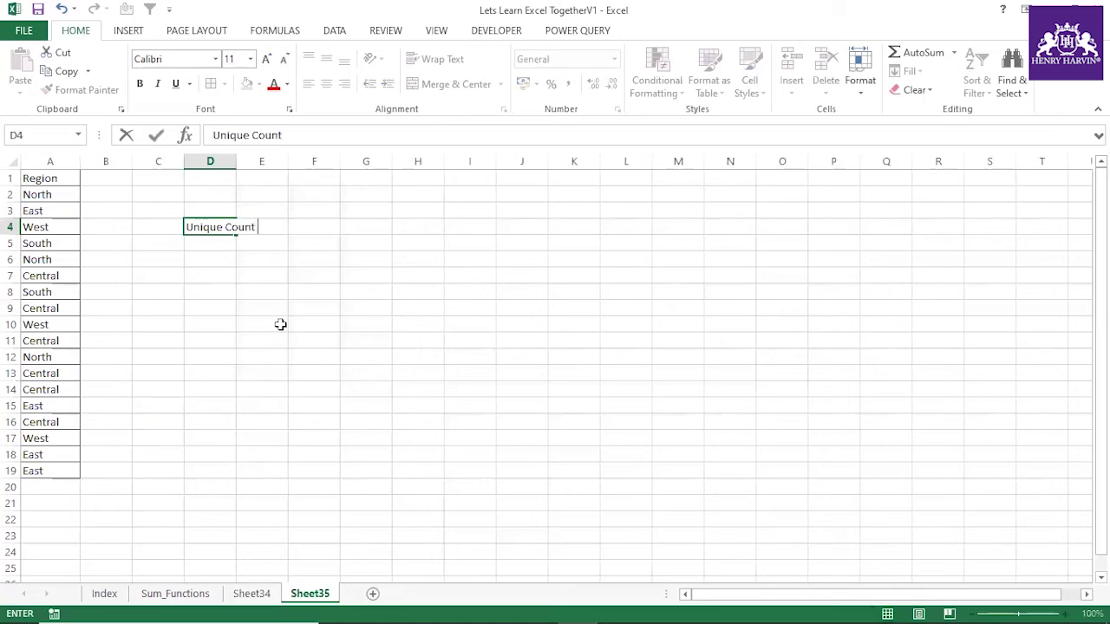
{"action": "type", "text": "t"}
{"action": "left_click", "coordinate": [280, 325]}
{"action": "left_click", "coordinate": [207, 262]}
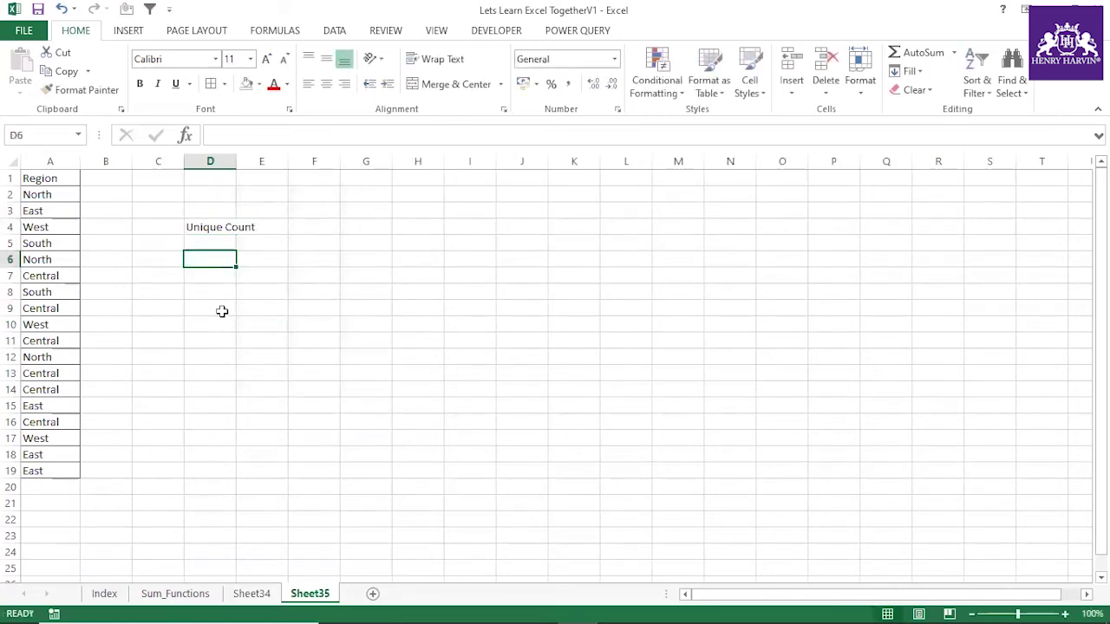
Step: Insert two blank columns, at C and D, between the Region list and the Unique Count label
{"action": "right_click", "coordinate": [174, 162]}
{"action": "left_click", "coordinate": [199, 270]}
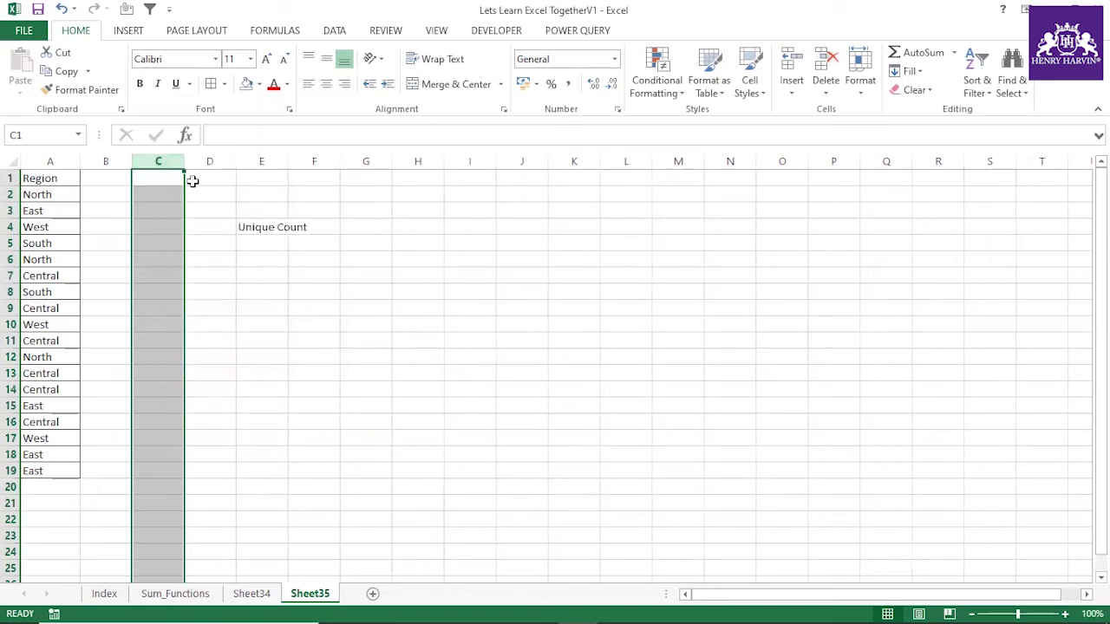
{"action": "left_click", "coordinate": [209, 161]}
{"action": "right_click", "coordinate": [209, 161]}
{"action": "left_click", "coordinate": [239, 268]}
{"action": "left_click", "coordinate": [404, 296]}
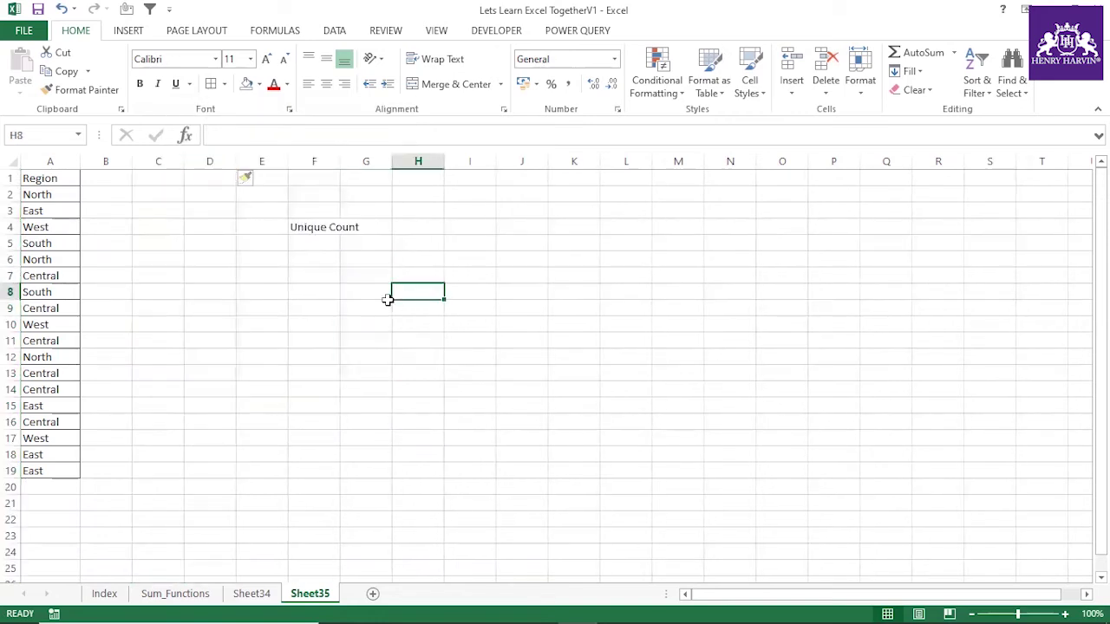
Step: Make the Region header in A1 bold
{"action": "left_click", "coordinate": [57, 179]}
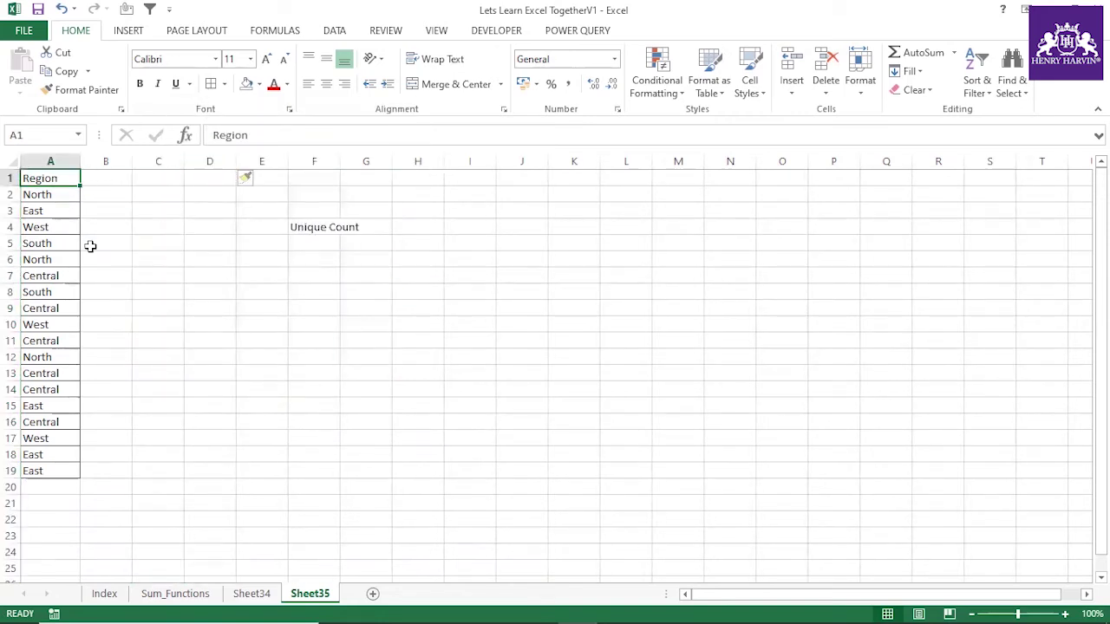
{"action": "key", "text": "ctrl+b"}
{"action": "left_click", "coordinate": [119, 310]}
Step: Count region occurrences in B2 with =COUNTIF($A$2:$A$19,$A$2:$A$19), using absolute references for both range and criteria
{"action": "left_click", "coordinate": [87, 196]}
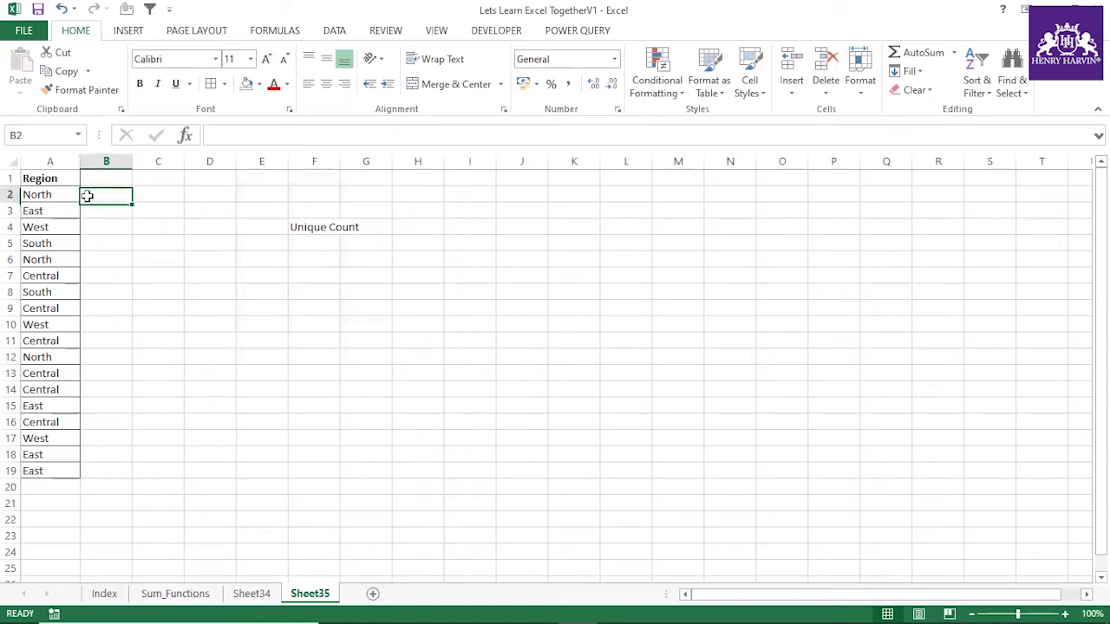
{"action": "type", "text": "=c"}
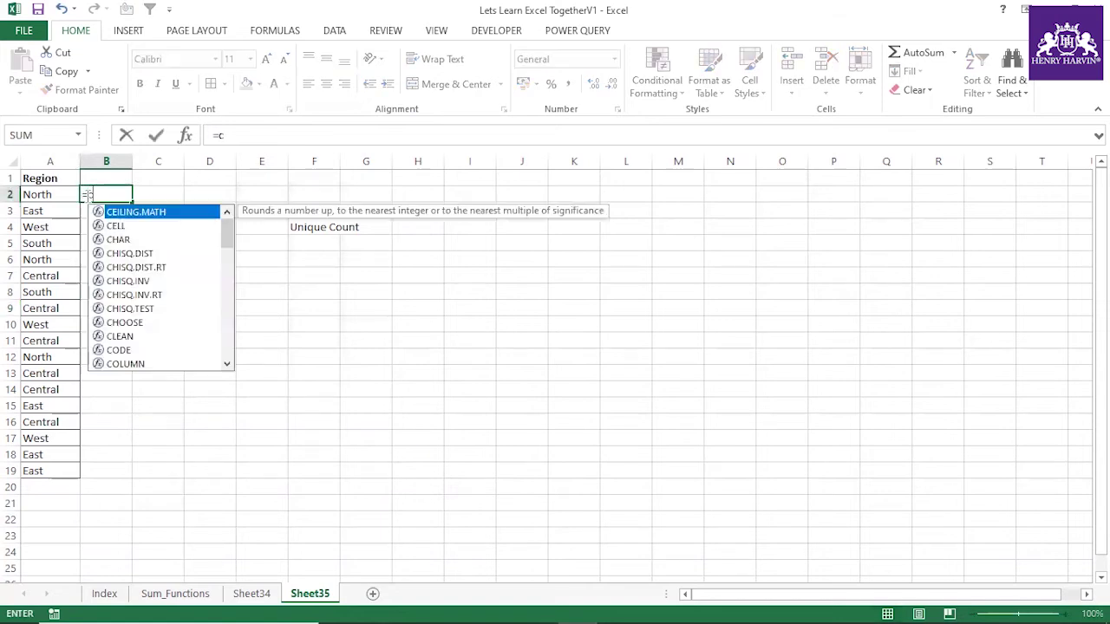
{"action": "type", "text": "ountif"}
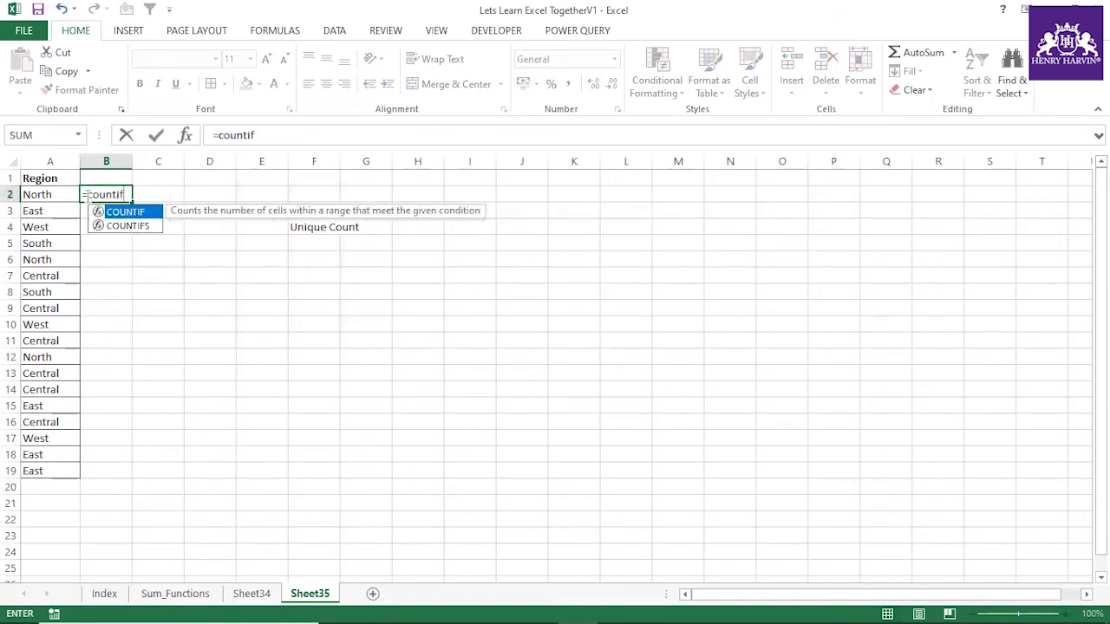
{"action": "type", "text": "("}
{"action": "left_click_drag", "start_coordinate": [70, 194], "coordinate": [53, 476]}
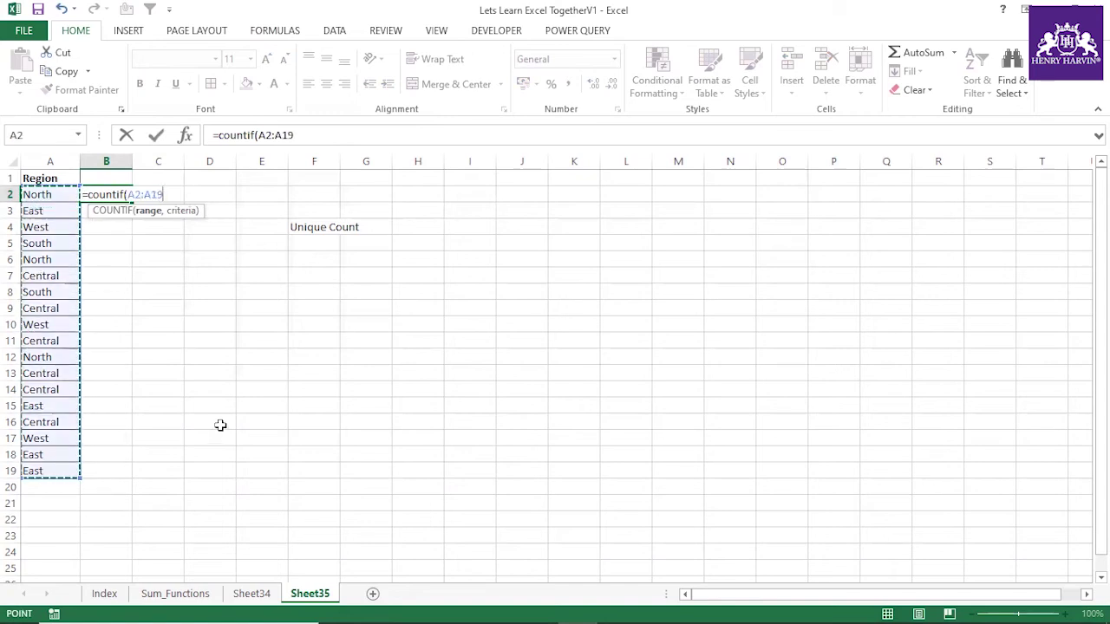
{"action": "key", "text": "F4"}
{"action": "type", "text": ","}
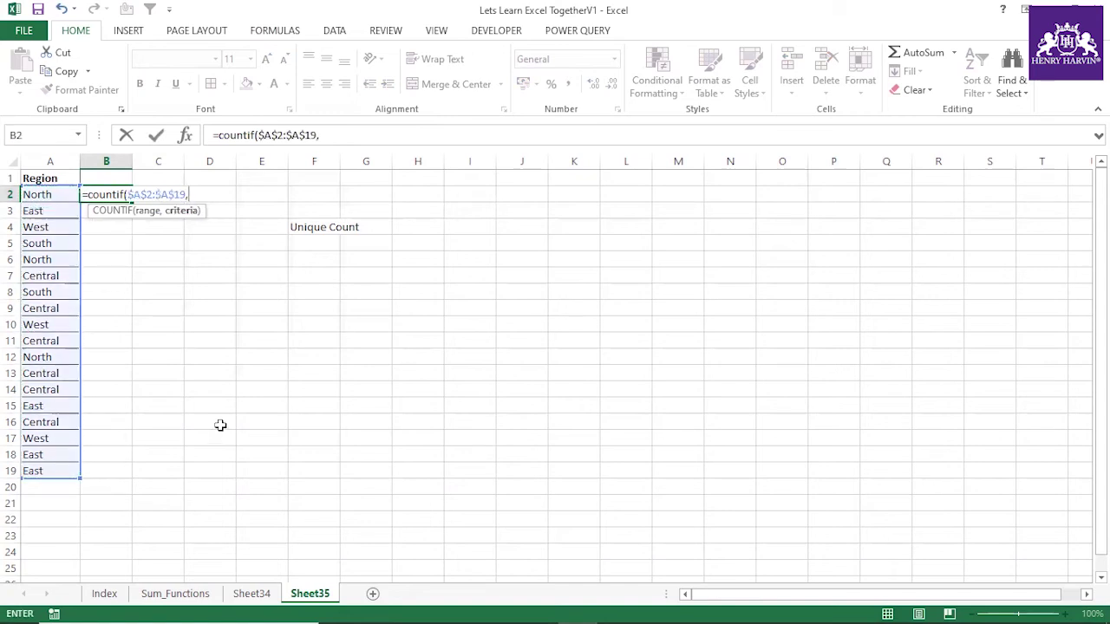
{"action": "left_click_drag", "start_coordinate": [54, 193], "coordinate": [64, 468]}
{"action": "key", "text": "F4"}
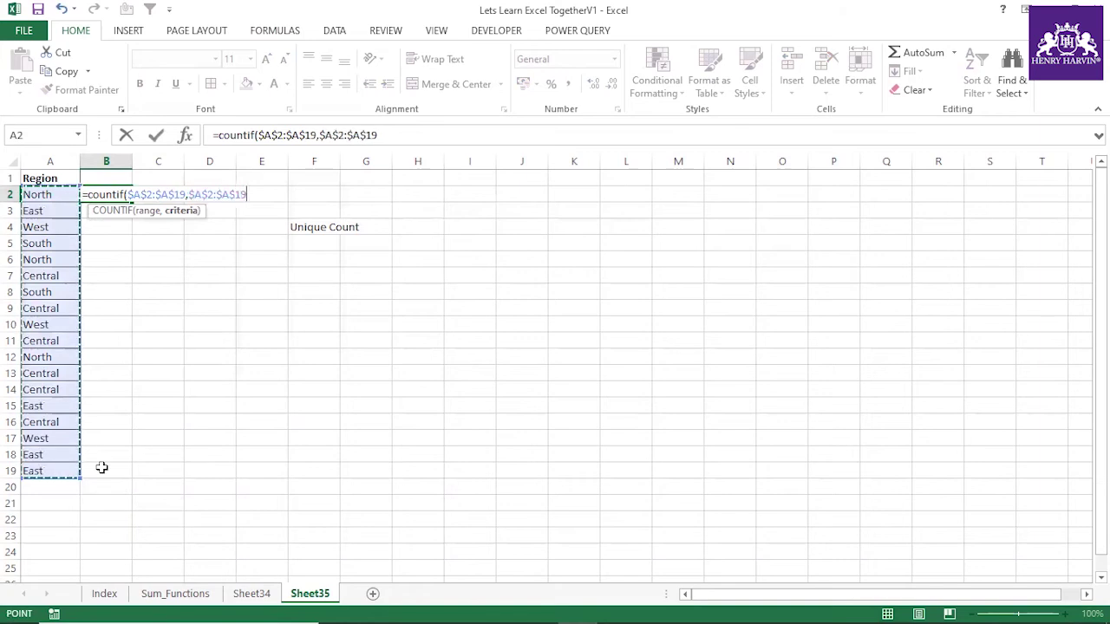
{"action": "key", "text": "Return"}
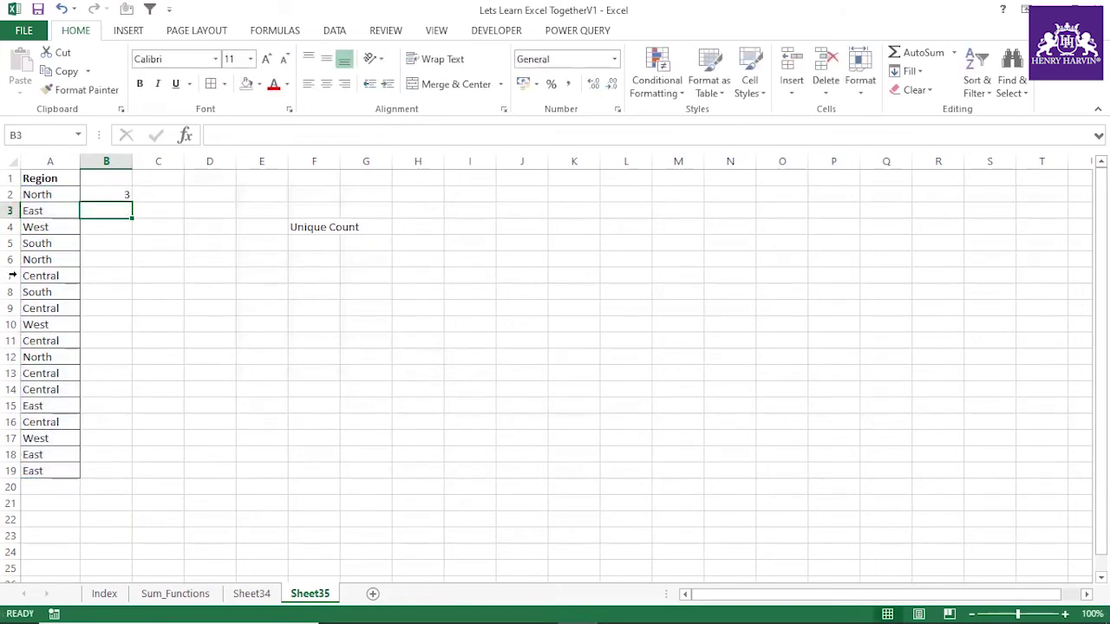
Step: Fill the COUNTIF formula from B2 down to B19 so every region row gets its occurrence count
{"action": "left_click", "coordinate": [107, 191]}
{"action": "double_click", "coordinate": [132, 202]}
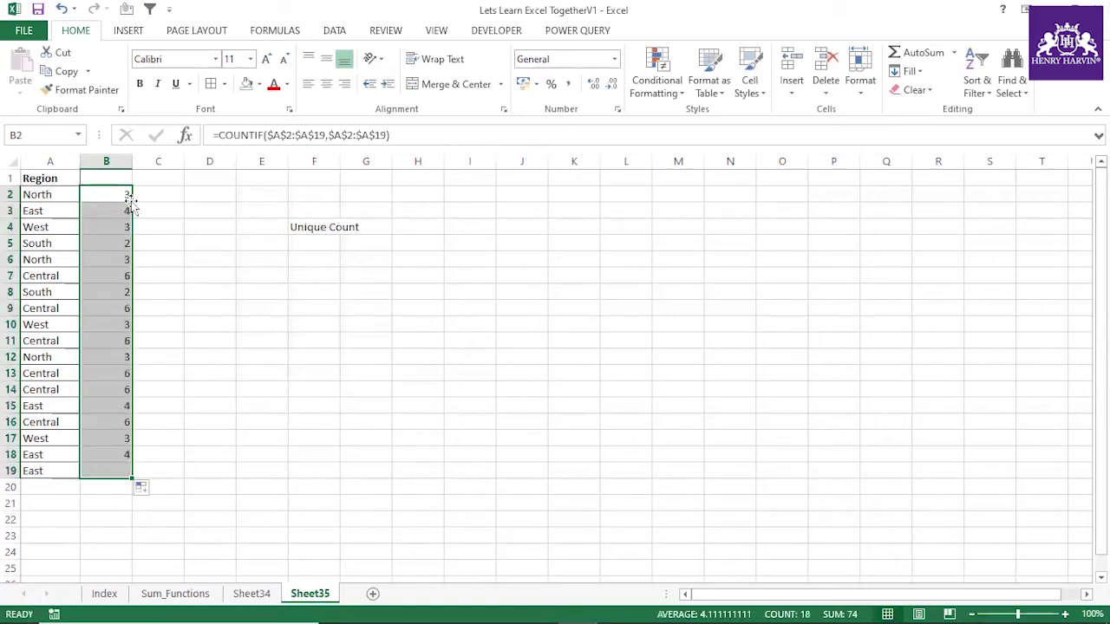
Step: Add the bold header Occurrence in B1 and fit column B's width to it
{"action": "left_click", "coordinate": [108, 174]}
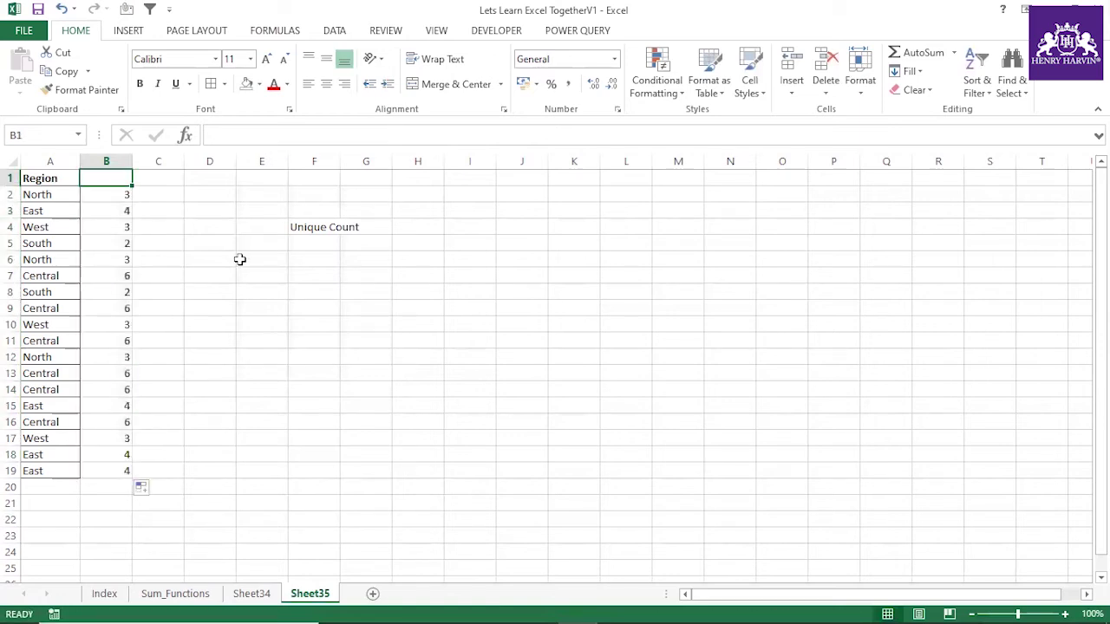
{"action": "type", "text": "Occurenc"}
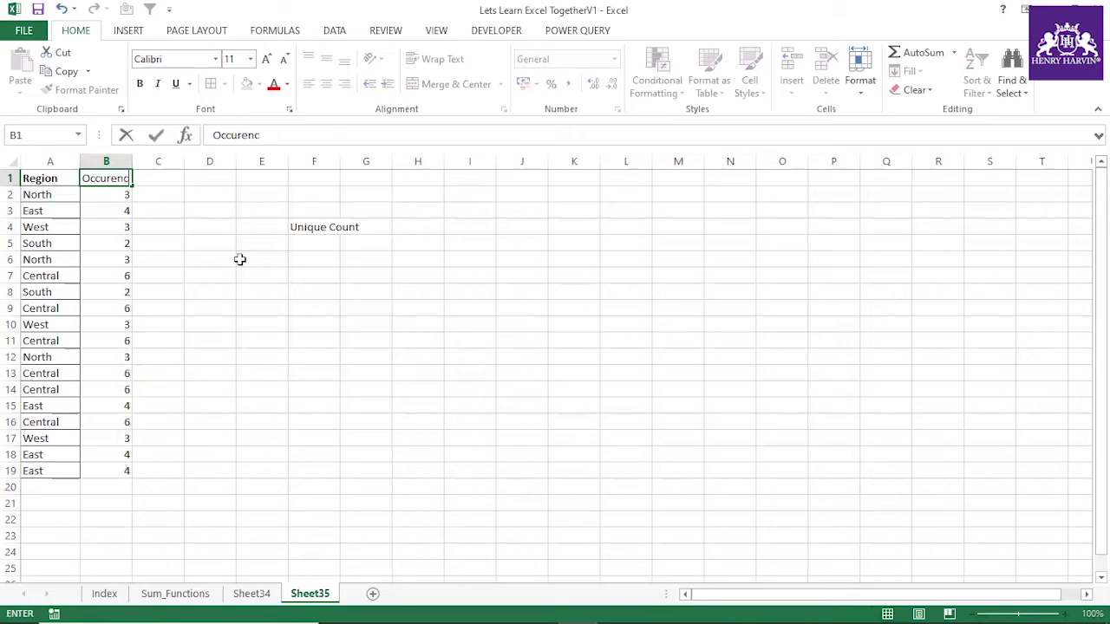
{"action": "left_click", "coordinate": [240, 260]}
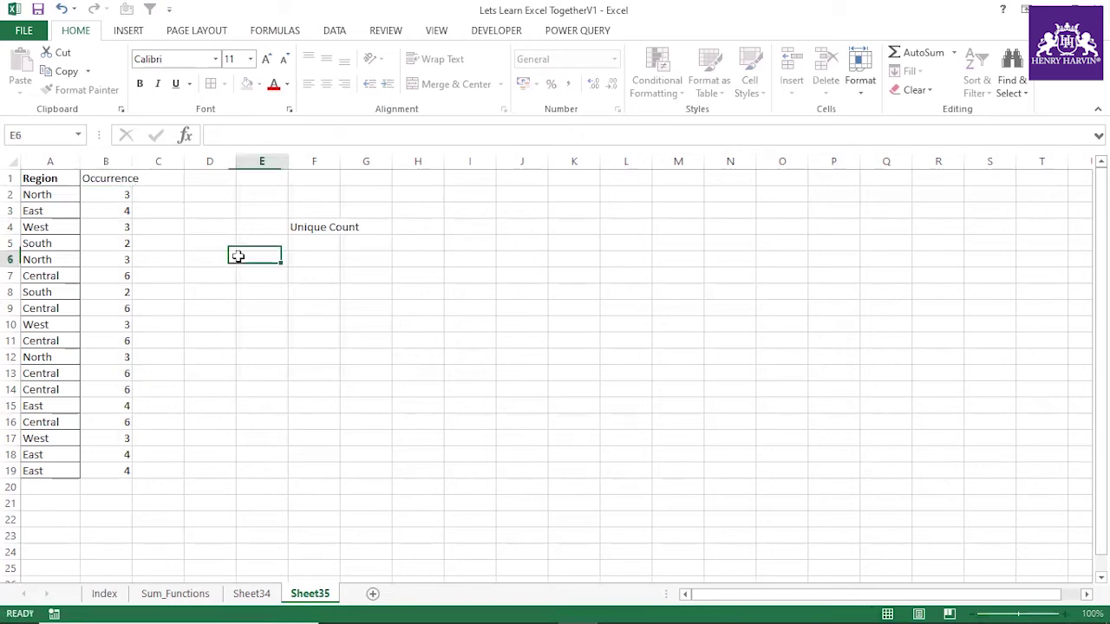
{"action": "double_click", "coordinate": [131, 160]}
{"action": "left_click", "coordinate": [123, 177]}
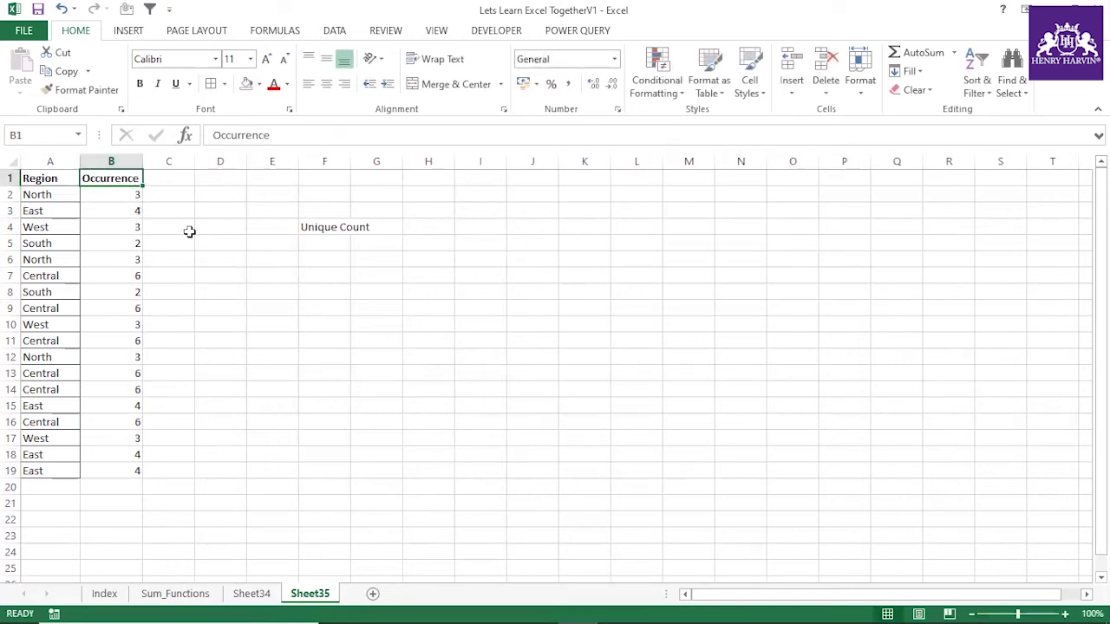
Step: Apply cell borders to the table range A1:B19 and slightly widen column F
{"action": "left_click", "coordinate": [185, 242]}
{"action": "left_click_drag", "start_coordinate": [52, 176], "coordinate": [100, 469]}
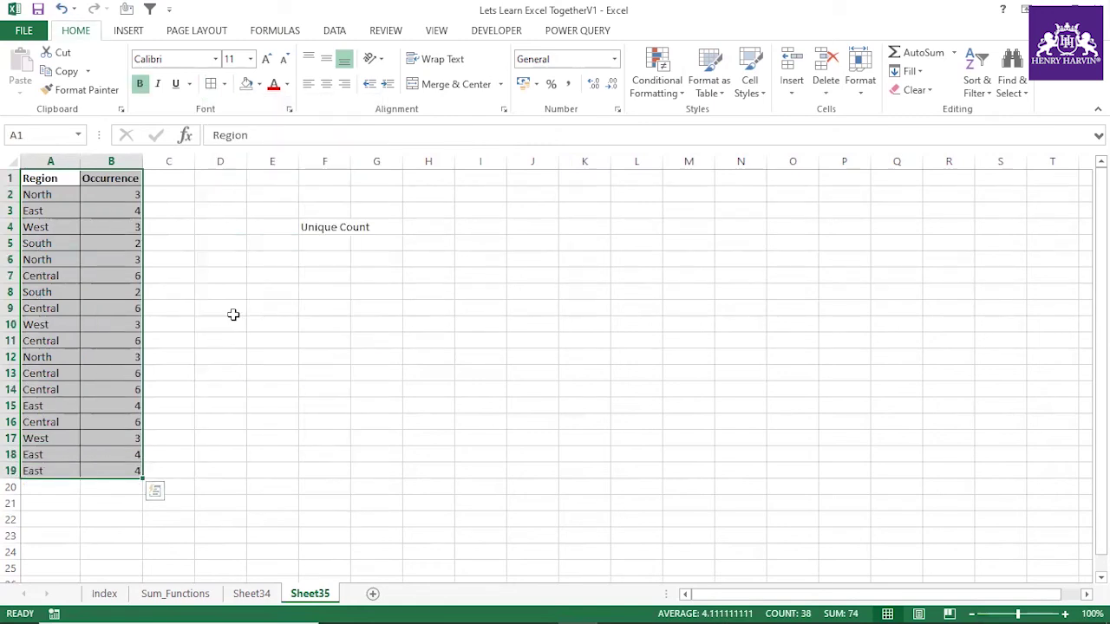
{"action": "left_click_drag", "start_coordinate": [350, 163], "coordinate": [364, 163]}
Step: Compare the North entries in rows 2, 6 and 12 with their occurrence counts and the COUNTIF formula
{"action": "left_click", "coordinate": [98, 197]}
{"action": "left_click", "coordinate": [101, 216]}
{"action": "left_click", "coordinate": [51, 194]}
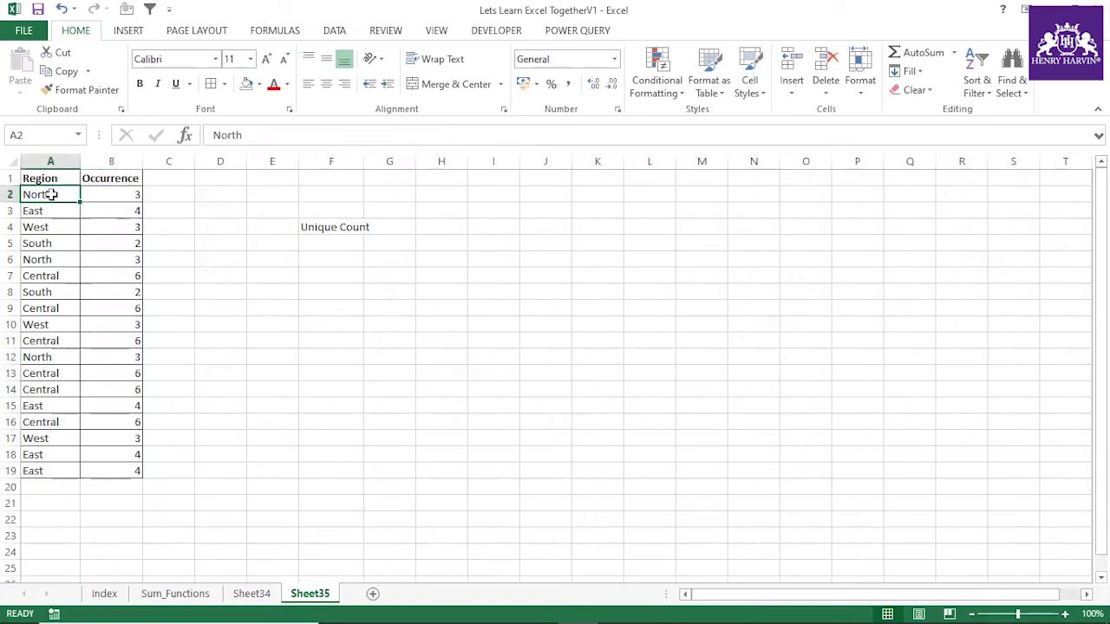
{"action": "left_click", "coordinate": [122, 194]}
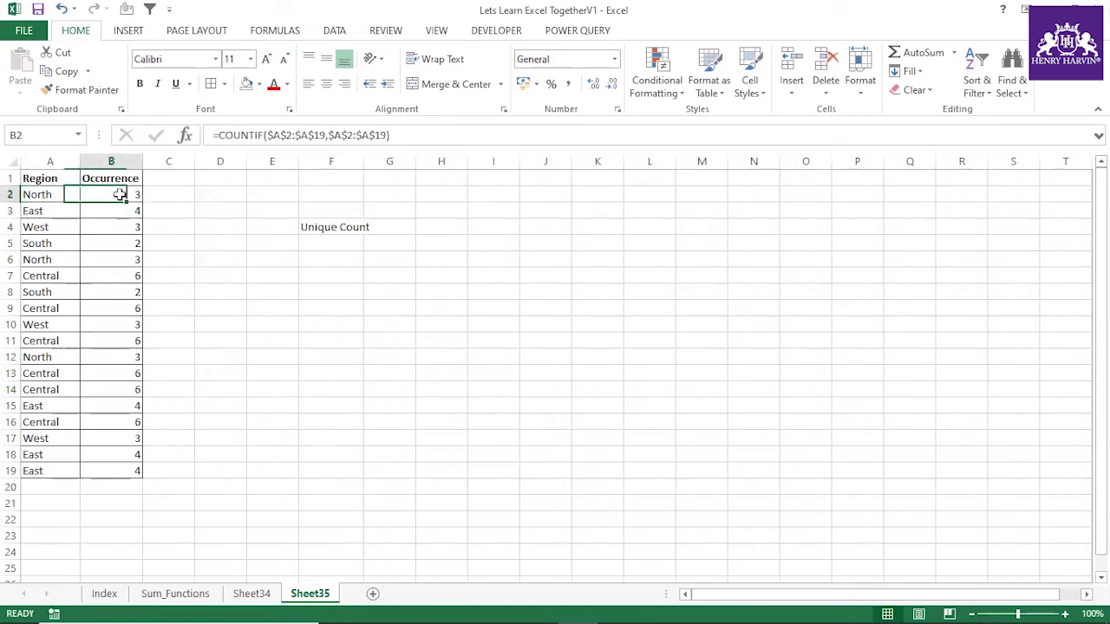
{"action": "left_click", "coordinate": [47, 357]}
{"action": "left_click", "coordinate": [124, 357]}
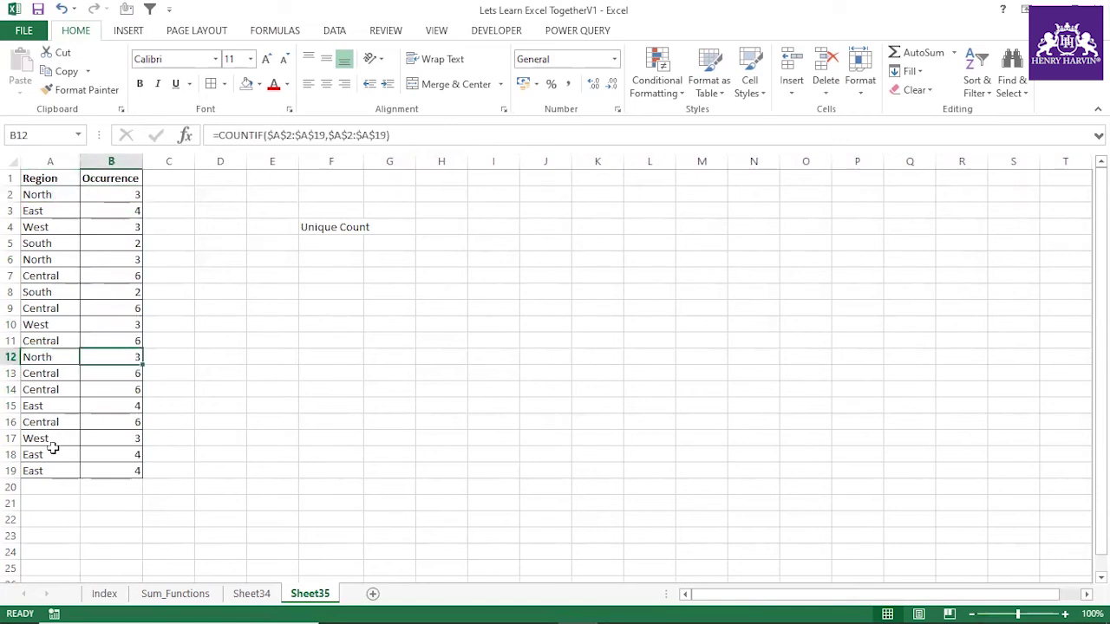
{"action": "left_click", "coordinate": [47, 356]}
{"action": "left_click", "coordinate": [63, 260]}
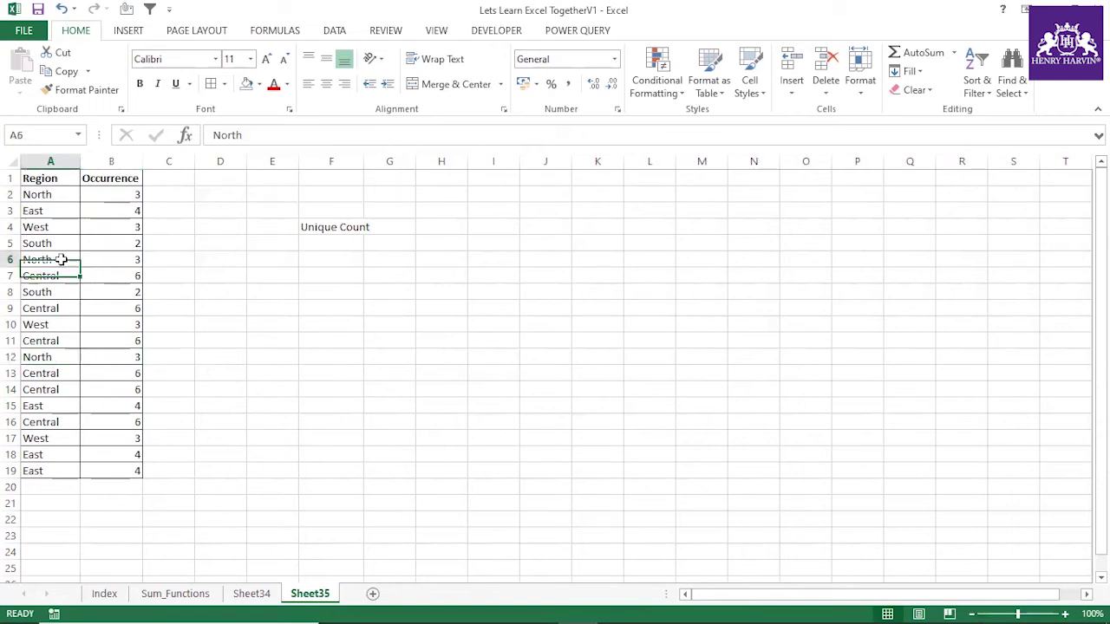
{"action": "left_click", "coordinate": [107, 259]}
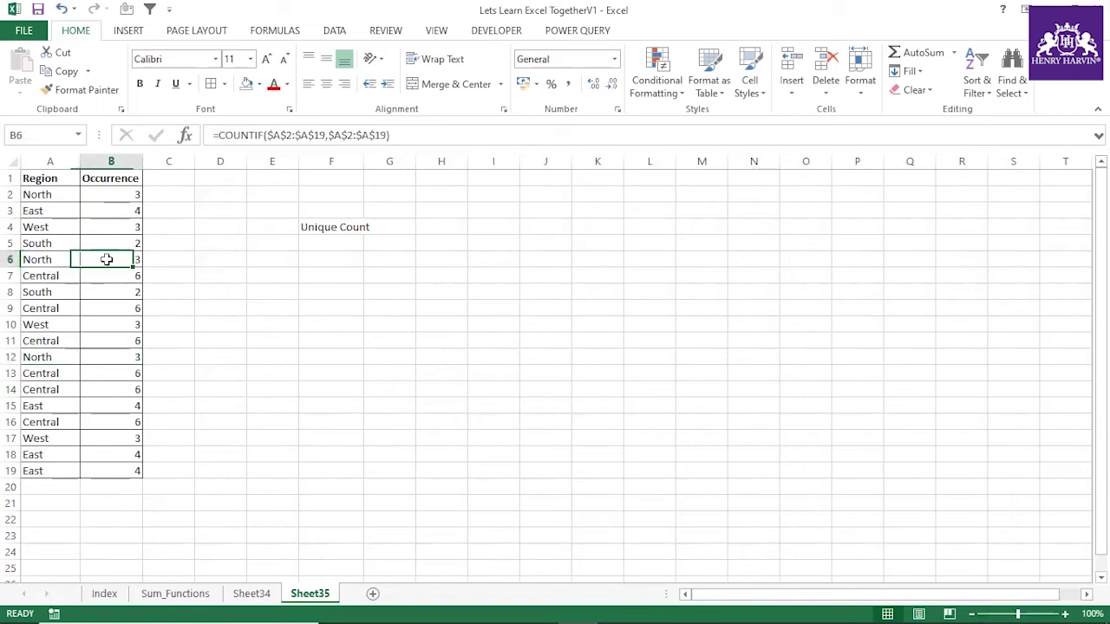
{"action": "left_click", "coordinate": [61, 196]}
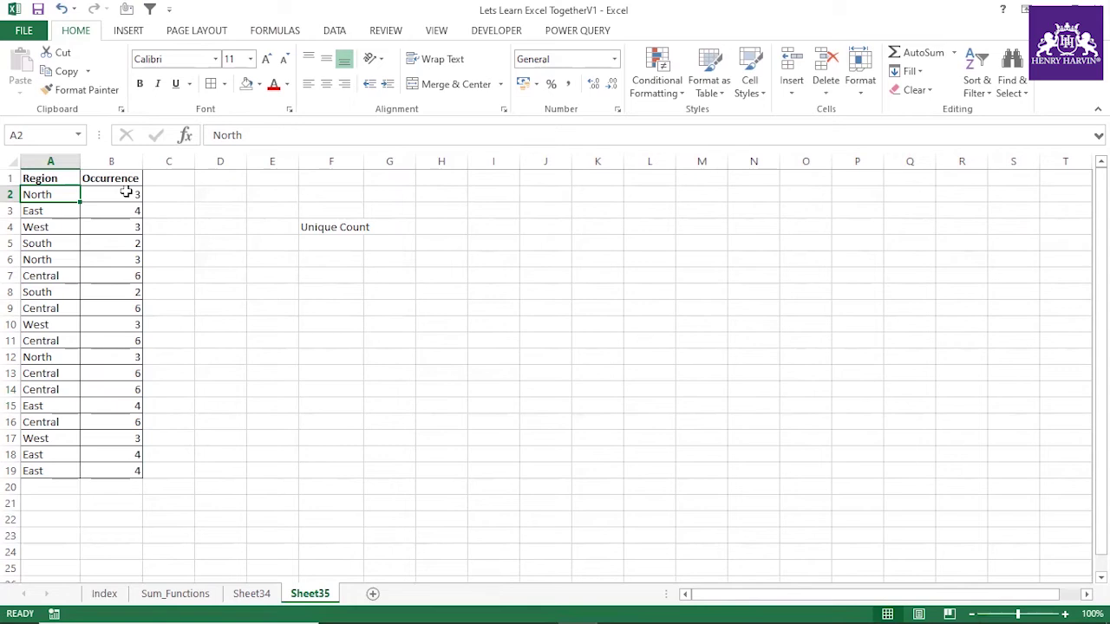
{"action": "left_click", "coordinate": [137, 195]}
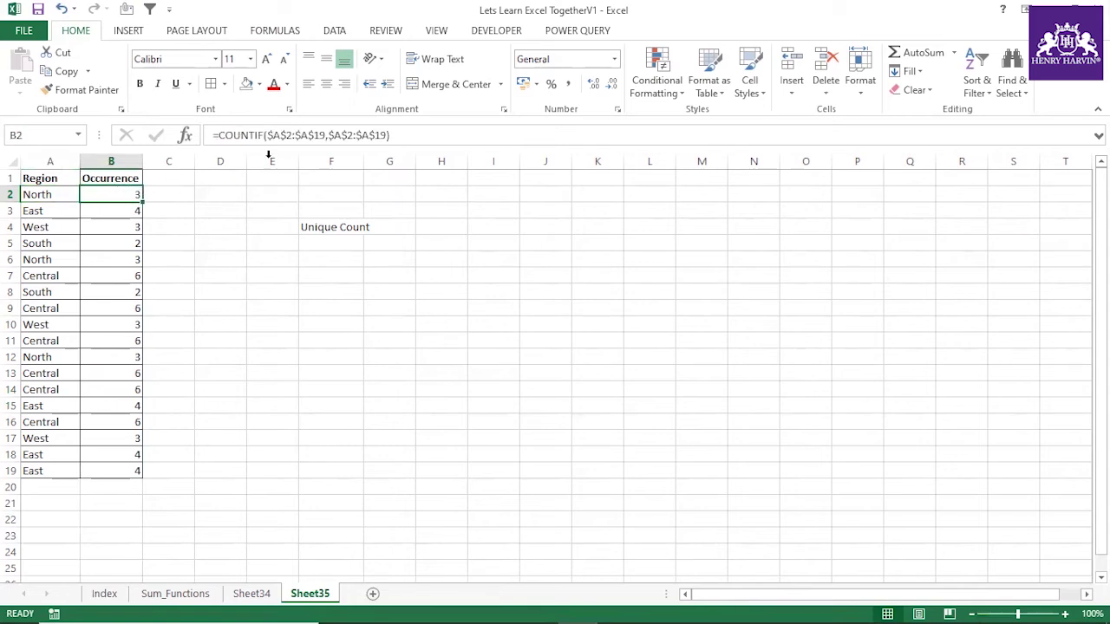
{"action": "left_click", "coordinate": [165, 193]}
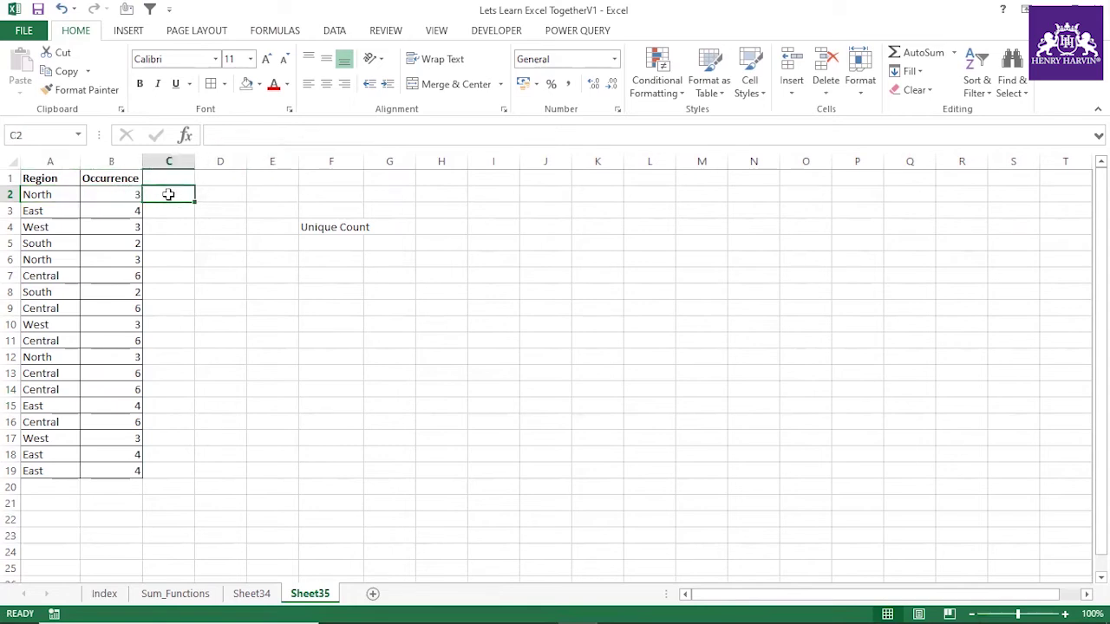
Step: Enter the header Equal Division in C1 and fit column C's width to it
{"action": "left_click", "coordinate": [175, 180]}
{"action": "type", "text": "D"}
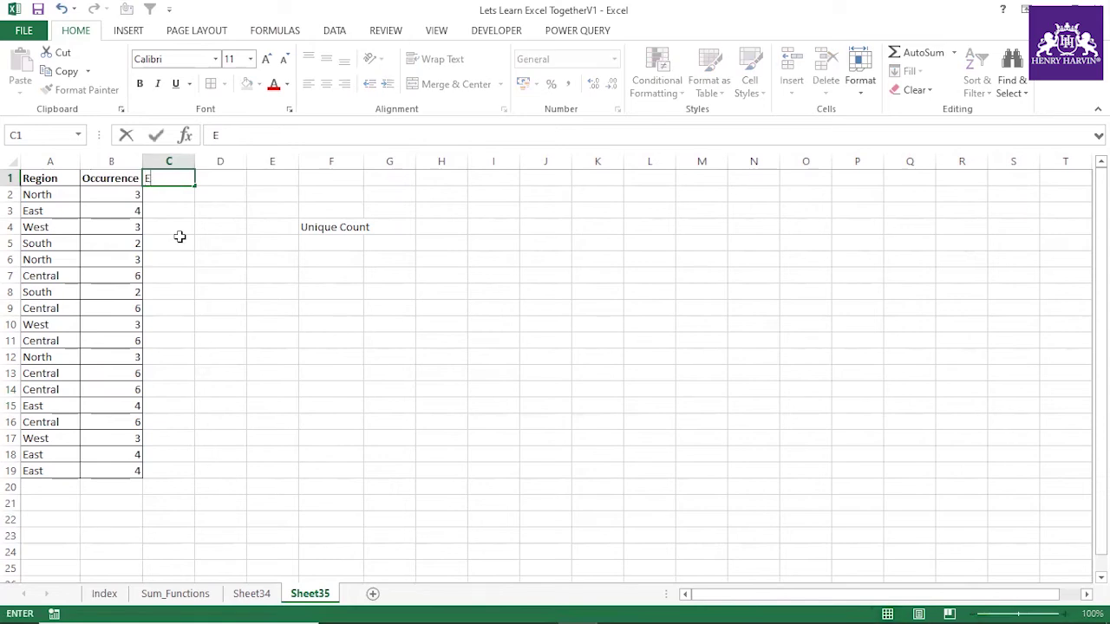
{"action": "type", "text": "qual Division"}
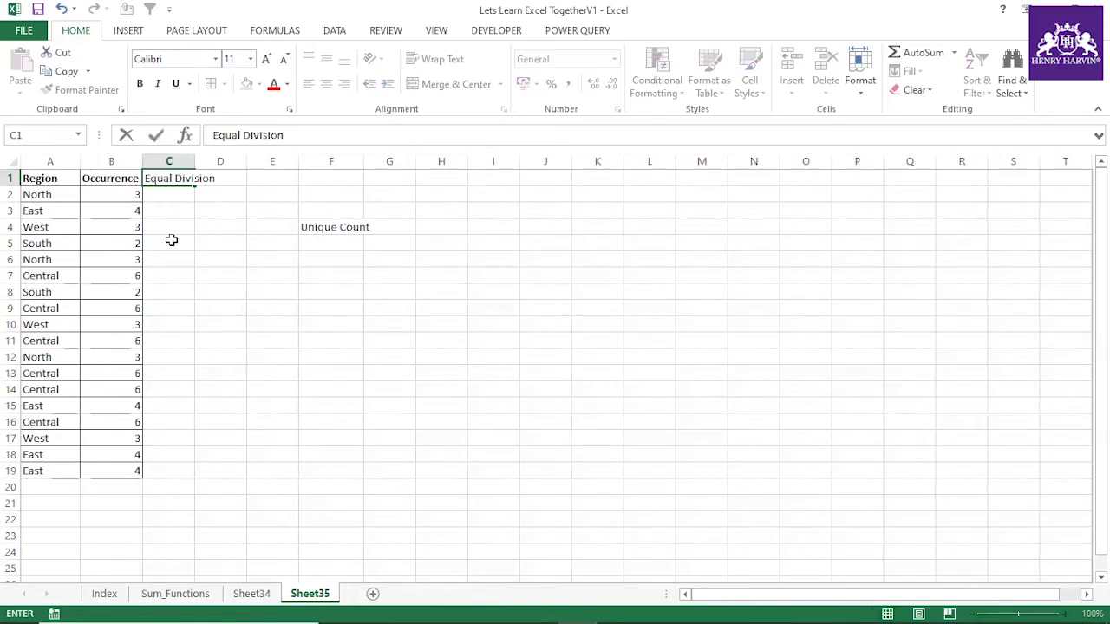
{"action": "left_click", "coordinate": [172, 241]}
{"action": "double_click", "coordinate": [195, 161]}
{"action": "left_click", "coordinate": [359, 226]}
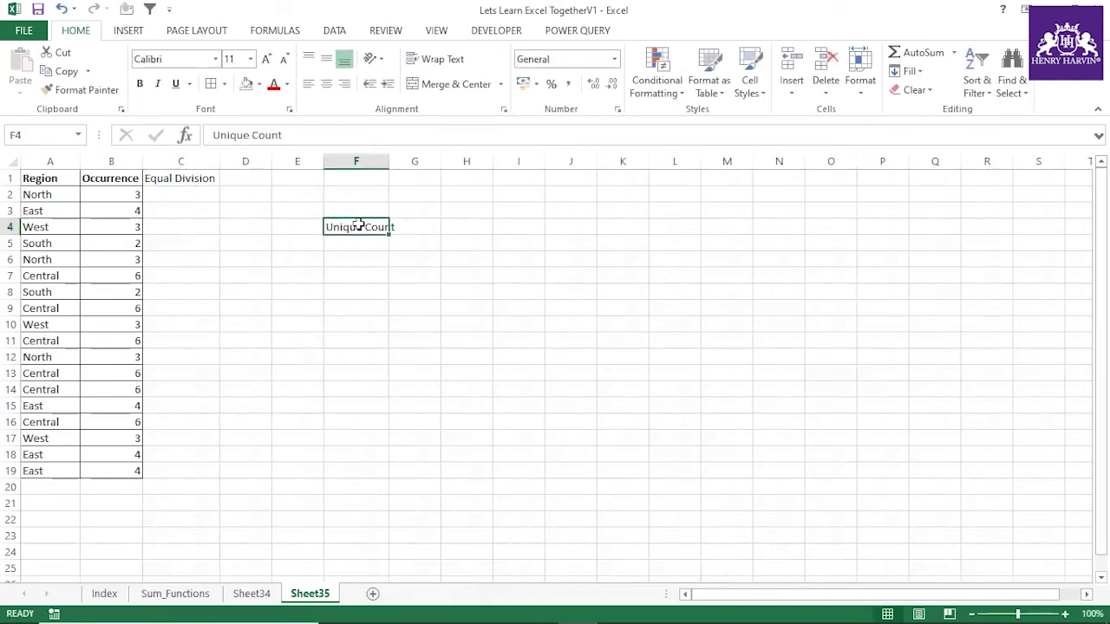
Step: Divide 1 by each occurrence count with =1/B2 in C2 and fill the formula down to C19
{"action": "left_click", "coordinate": [174, 196]}
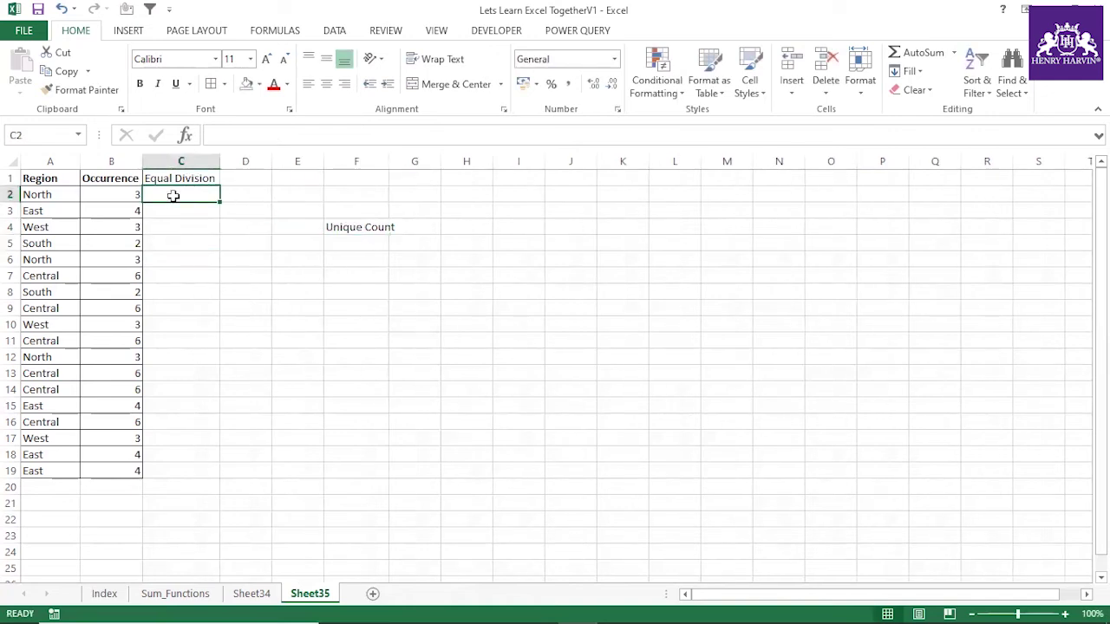
{"action": "type", "text": "="}
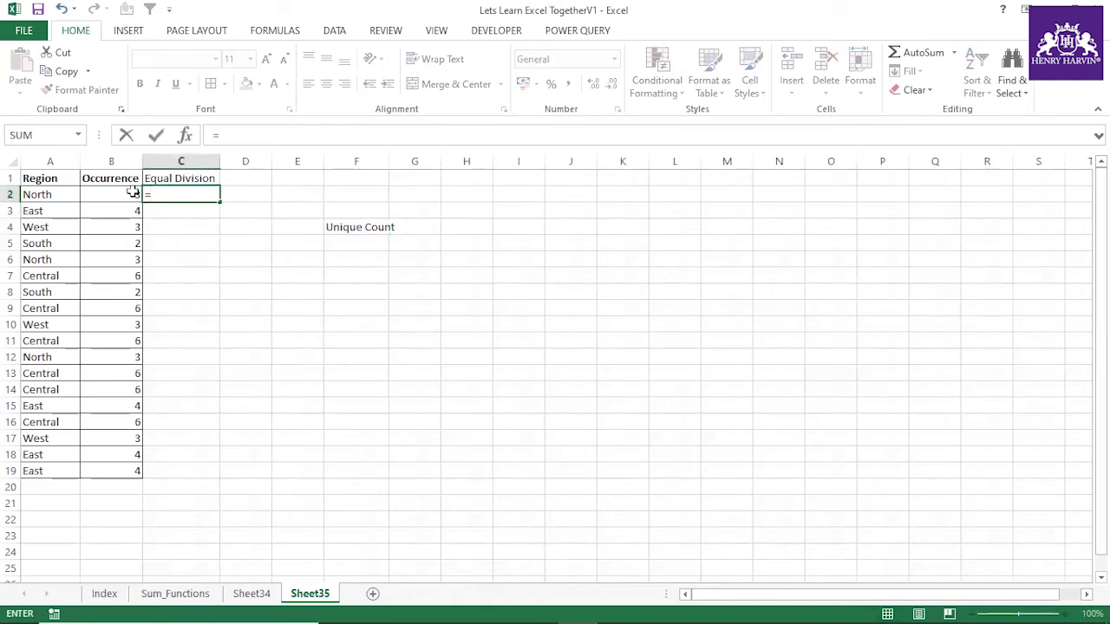
{"action": "type", "text": "1/"}
{"action": "left_click", "coordinate": [132, 192]}
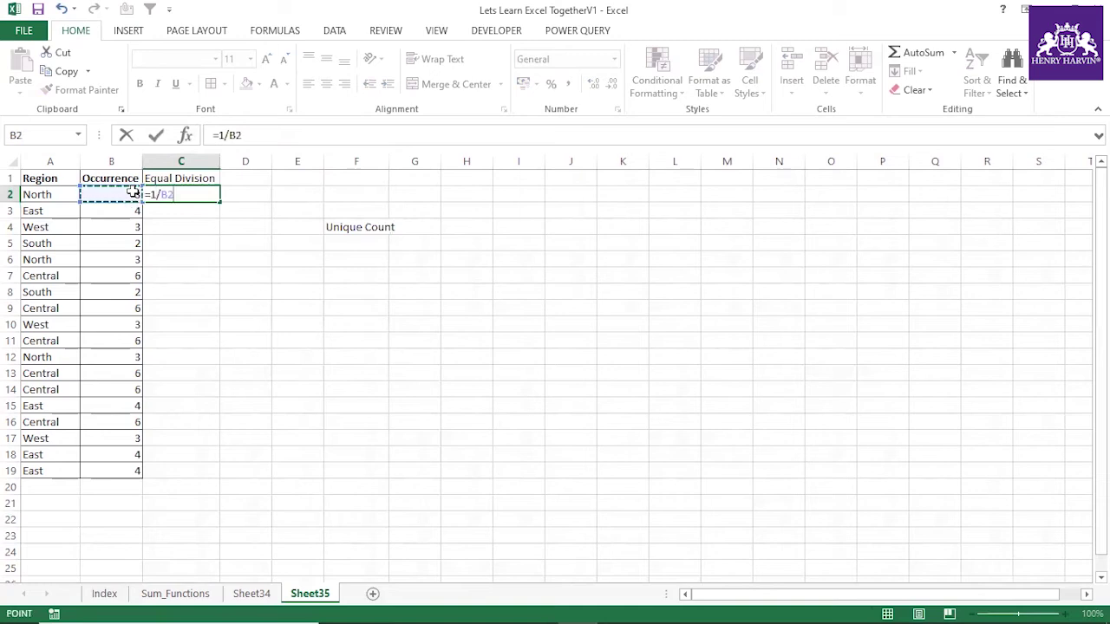
{"action": "key", "text": "Return"}
{"action": "left_click", "coordinate": [215, 193]}
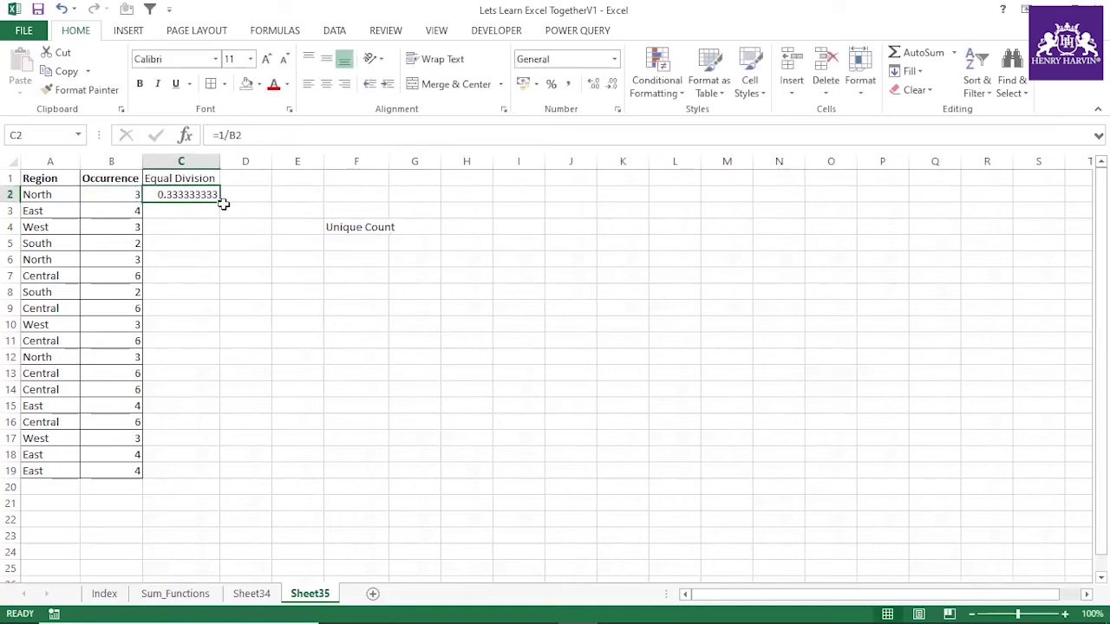
{"action": "double_click", "coordinate": [219, 201]}
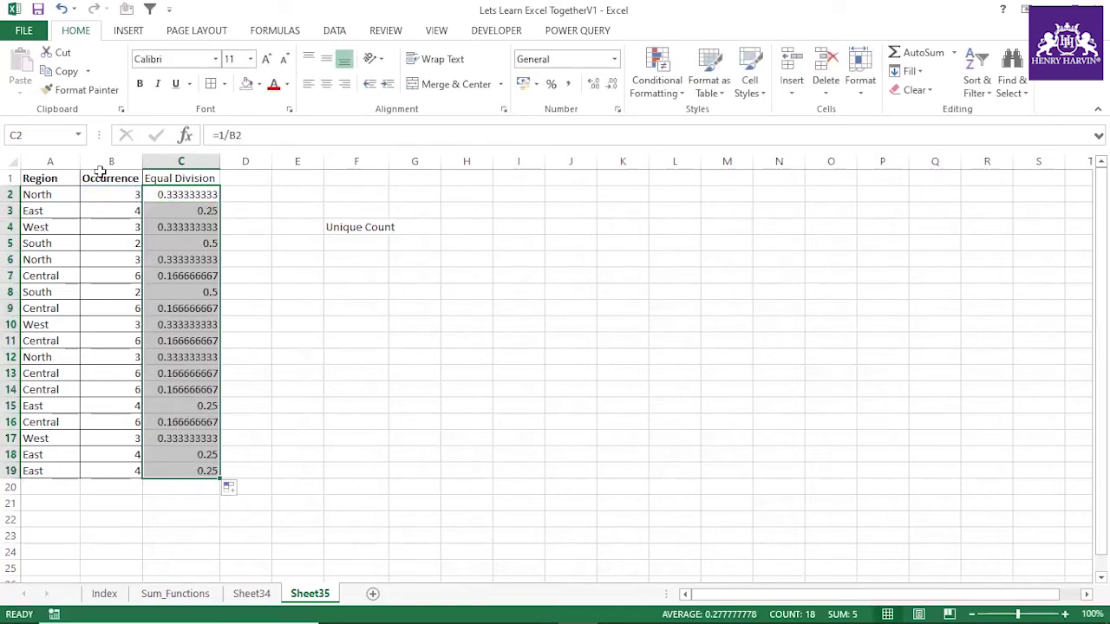
Step: Check the sum of the North fractions in C2, C6 and C12, and the sum of the whole range C2:C19
{"action": "left_click", "coordinate": [52, 192]}
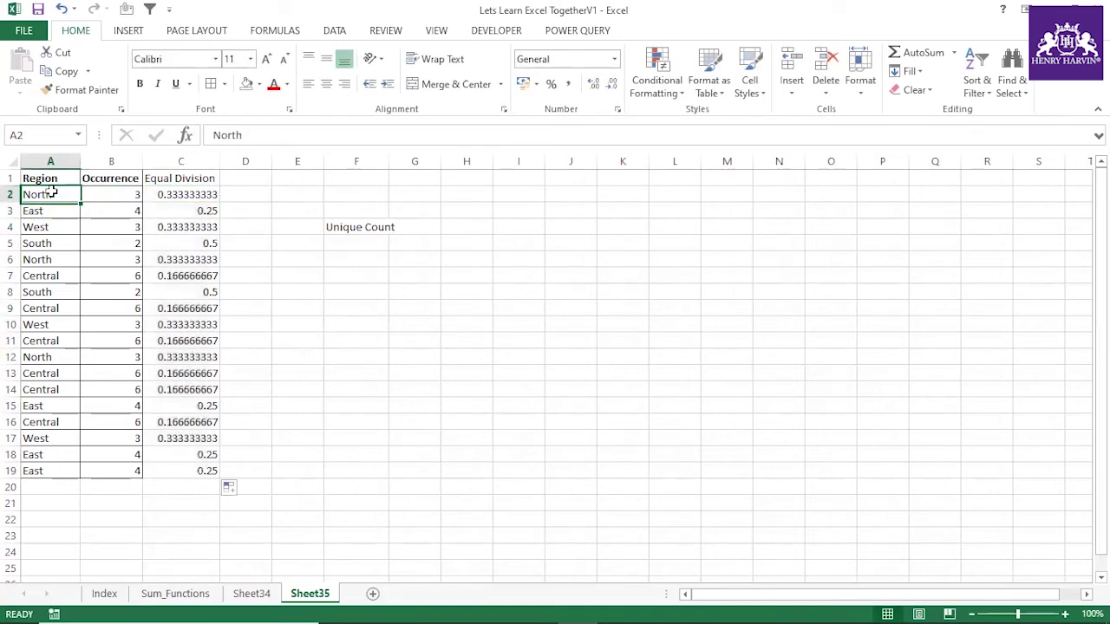
{"action": "left_click", "coordinate": [165, 194]}
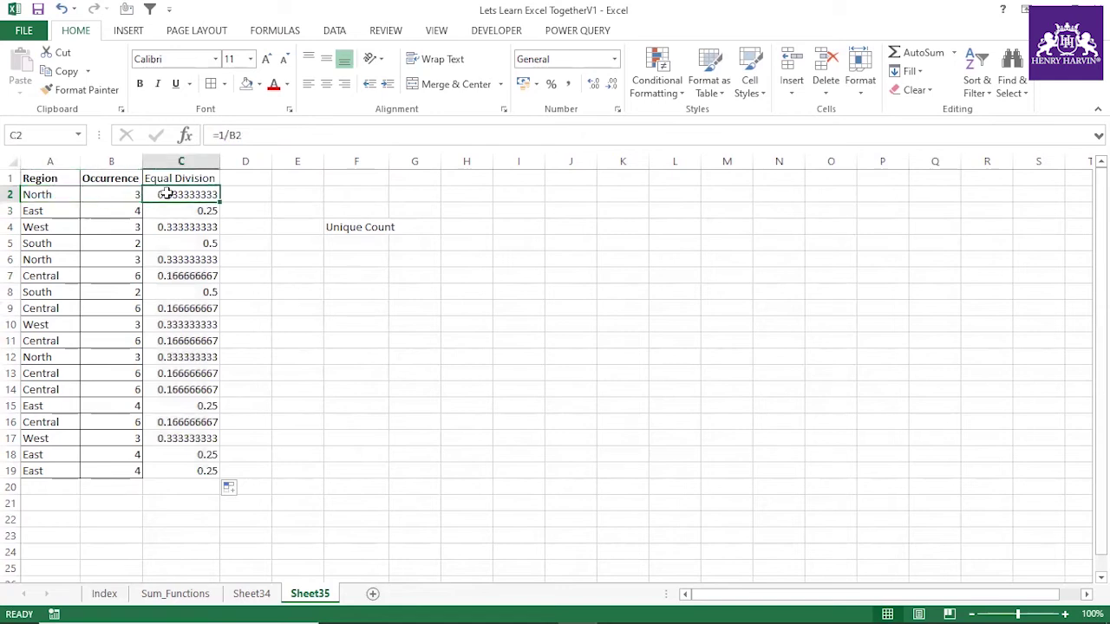
{"action": "left_click", "coordinate": [165, 258], "text": "ctrl"}
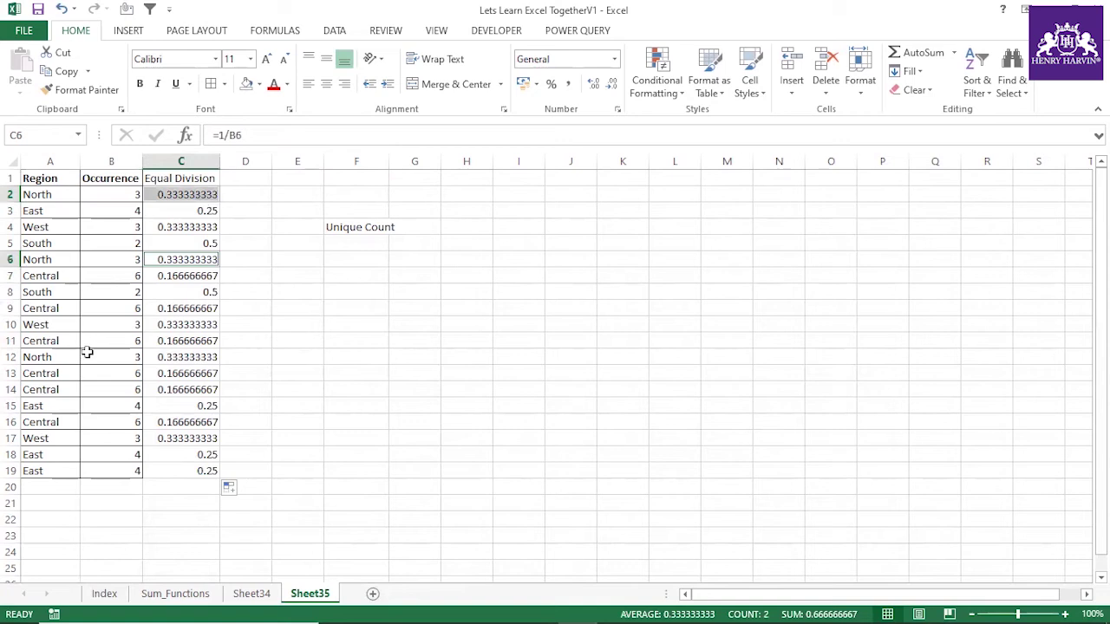
{"action": "left_click", "coordinate": [163, 356], "text": "ctrl"}
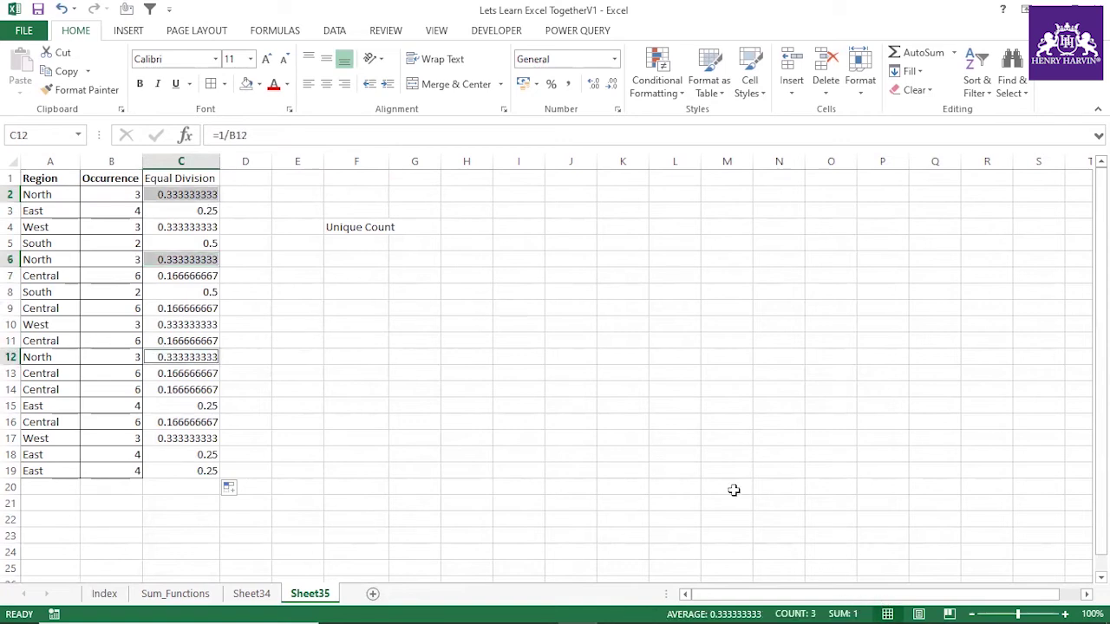
{"action": "left_click", "coordinate": [373, 359]}
{"action": "left_click_drag", "start_coordinate": [191, 192], "coordinate": [191, 470]}
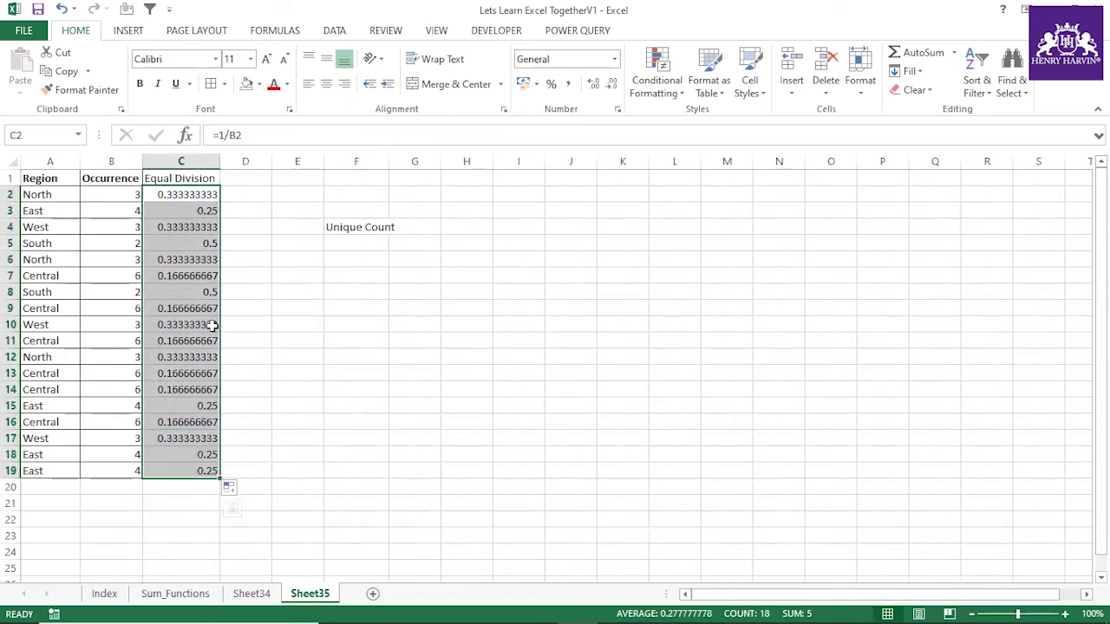
Step: Turn on filters for the table headers and review the list of distinct regions without filtering
{"action": "left_click", "coordinate": [52, 178]}
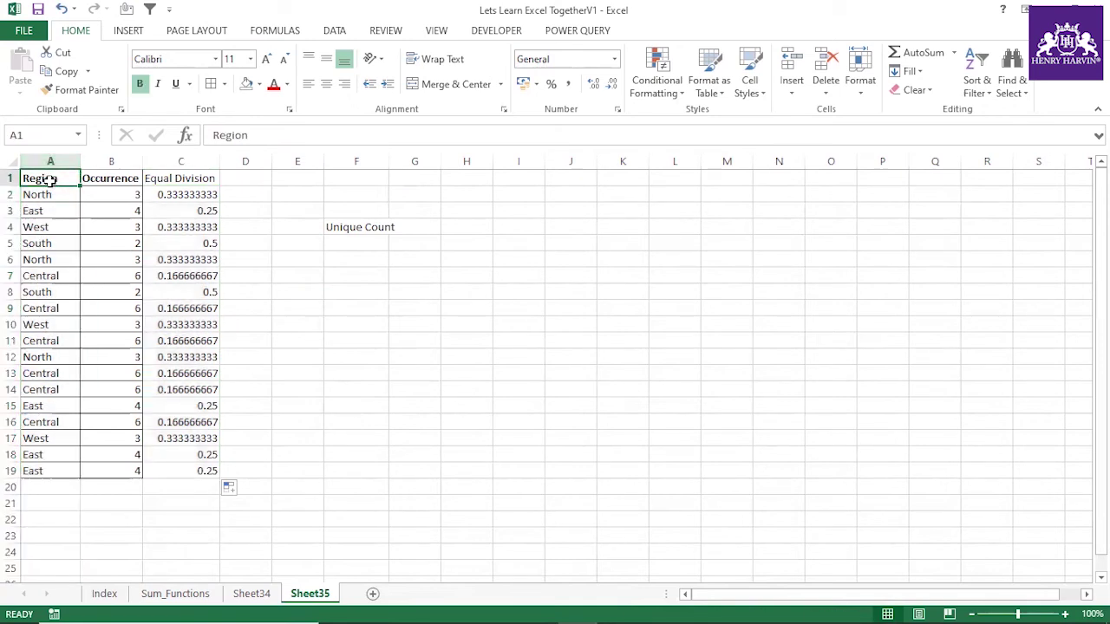
{"action": "key", "text": "ctrl+shift+l"}
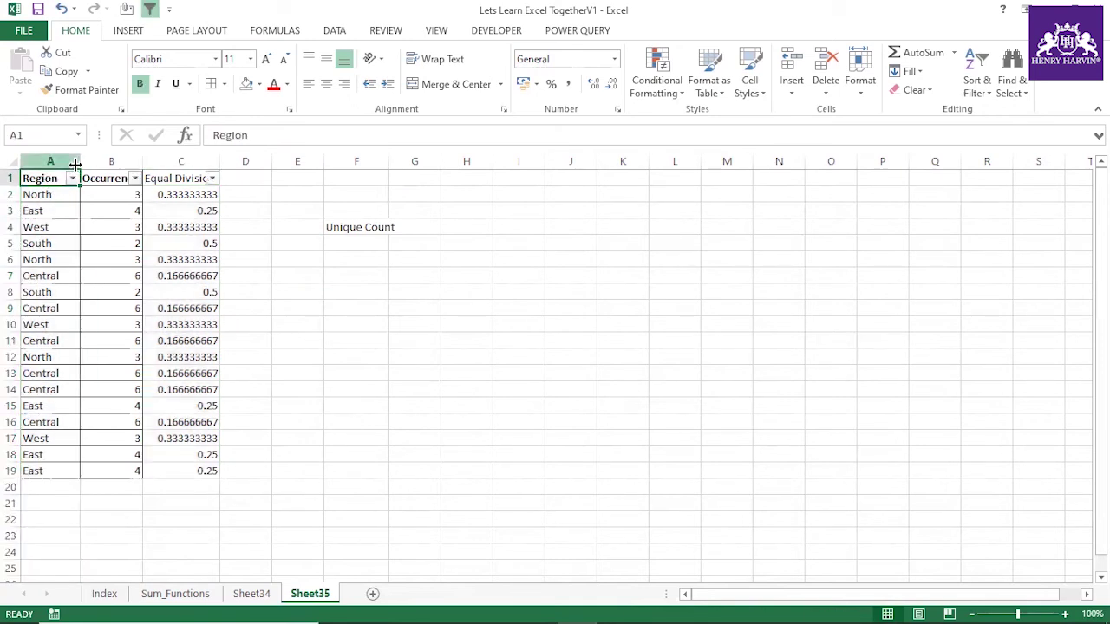
{"action": "left_click", "coordinate": [72, 178]}
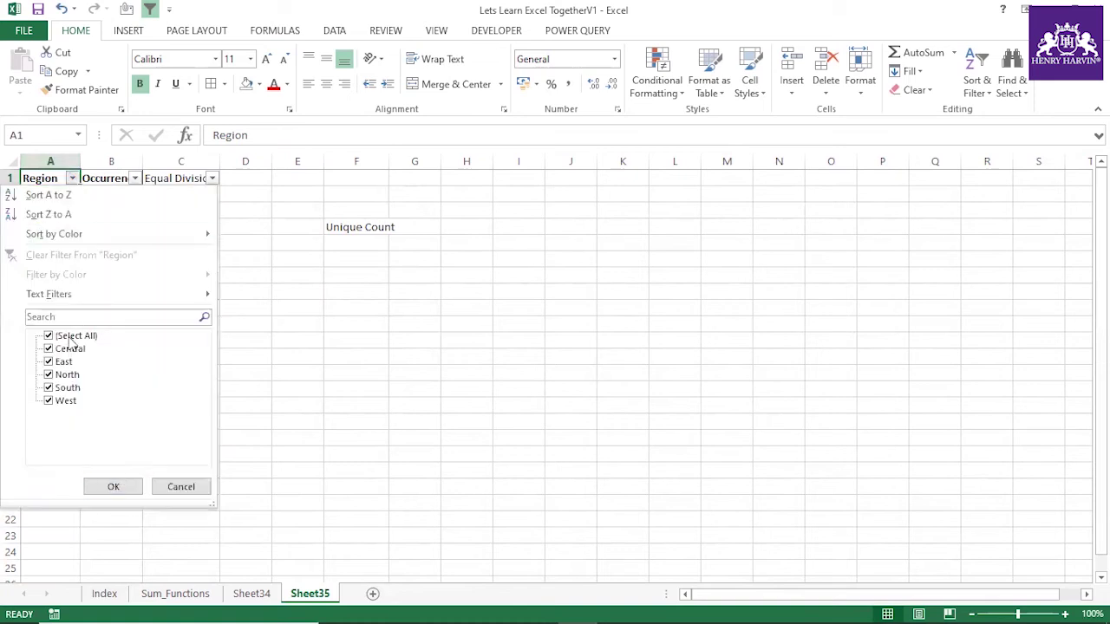
{"action": "left_click", "coordinate": [169, 487]}
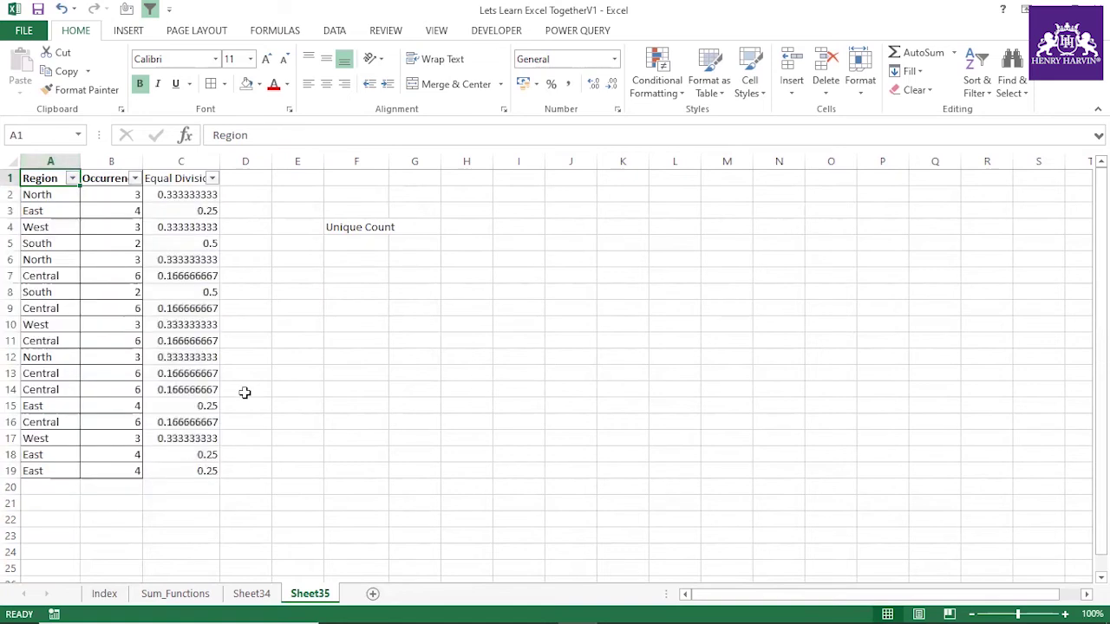
{"action": "left_click", "coordinate": [246, 390]}
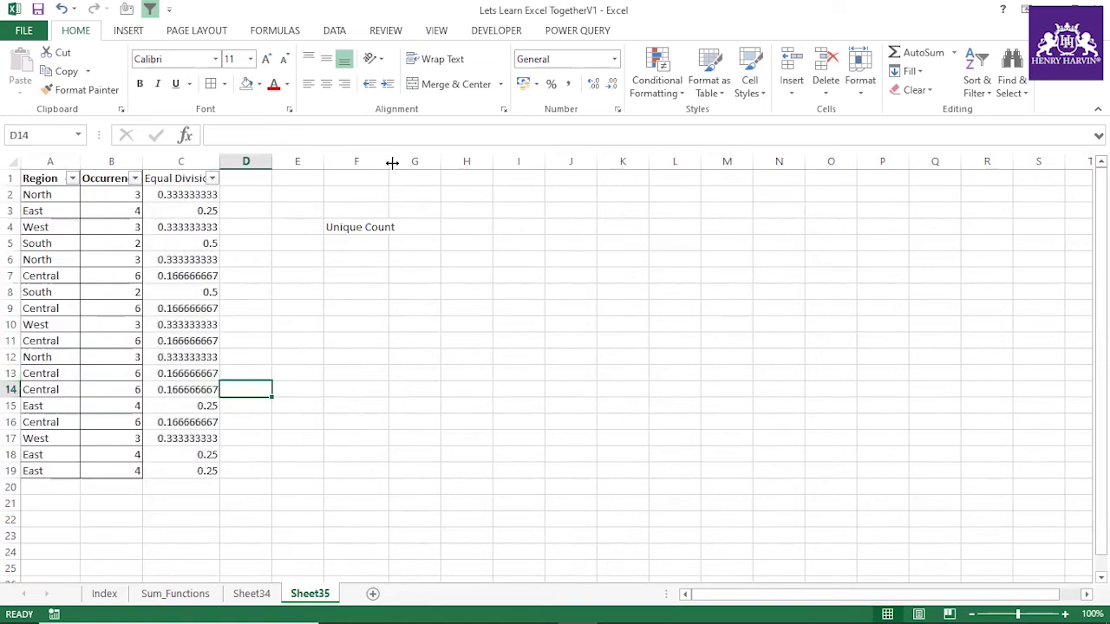
Step: Widen column F so the Unique Count label fits inside its cell
{"action": "left_click_drag", "start_coordinate": [387, 161], "coordinate": [419, 161]}
{"action": "left_click", "coordinate": [423, 226]}
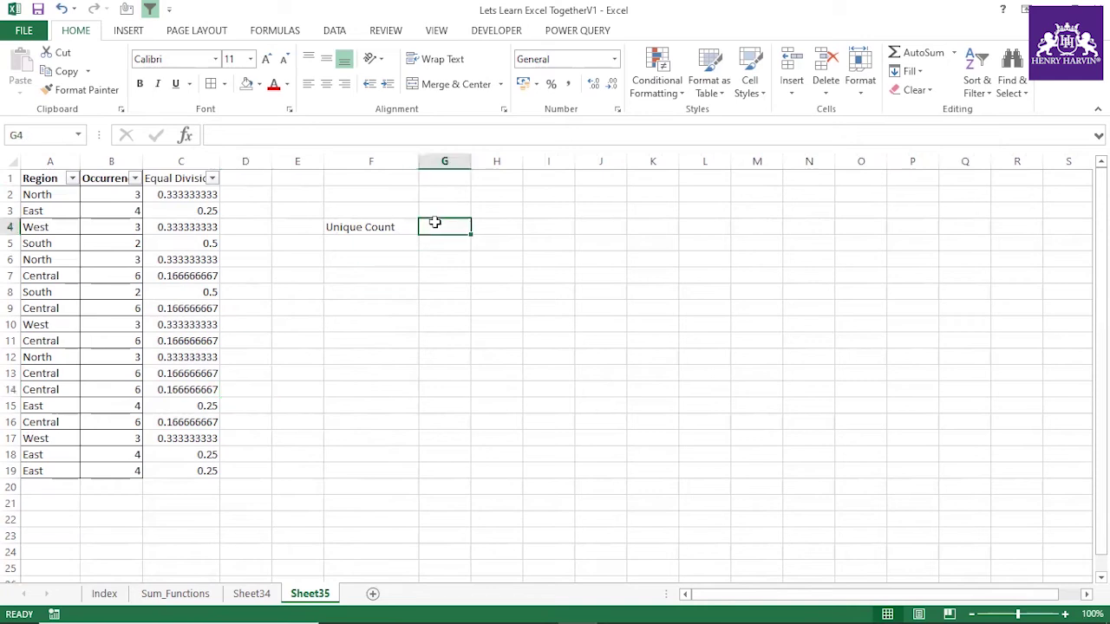
{"action": "left_click", "coordinate": [421, 292]}
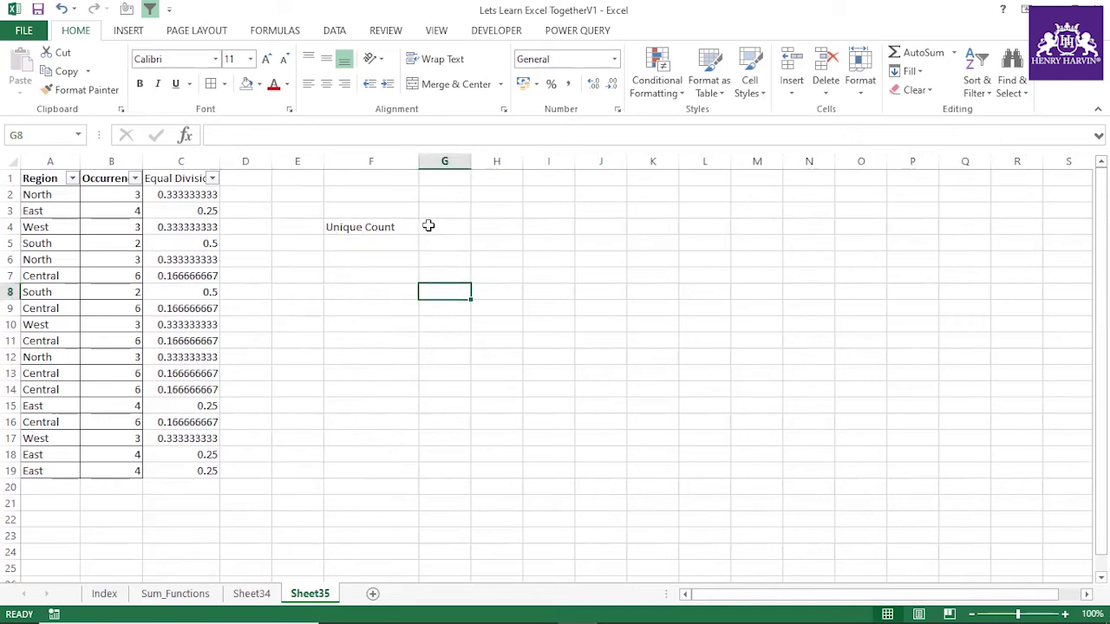
Step: Change the Occurrence formula in B2 to =1/COUNTIF($A$2:$A$19,$A$2:$A$19)
{"action": "left_click", "coordinate": [116, 161]}
{"action": "left_click", "coordinate": [119, 194]}
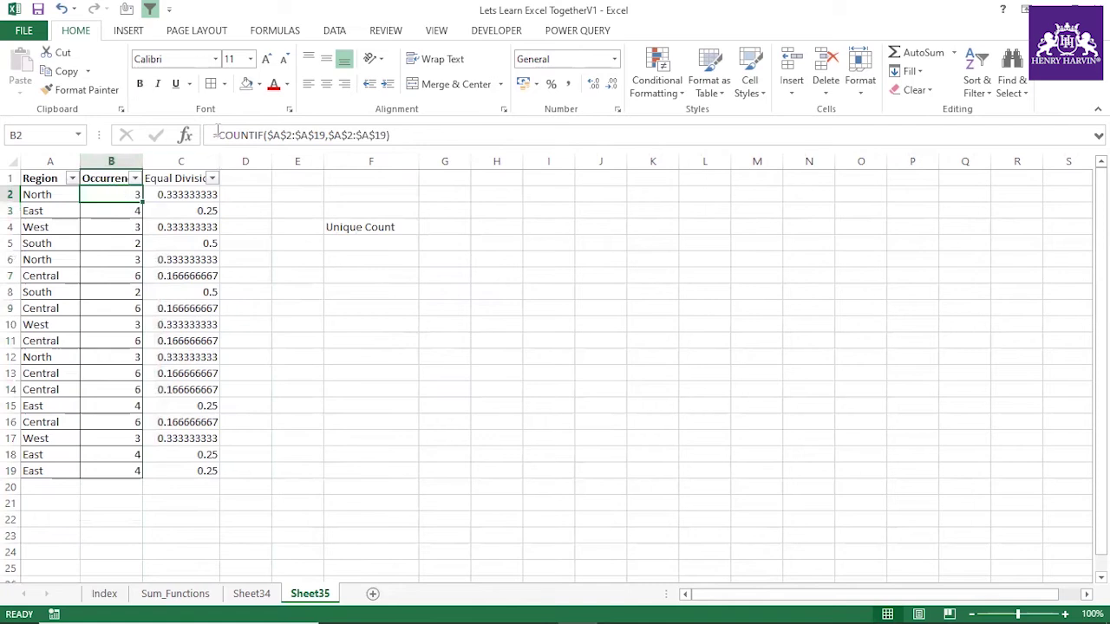
{"action": "left_click", "coordinate": [216, 135]}
{"action": "type", "text": "1/"}
{"action": "key", "text": "Return"}
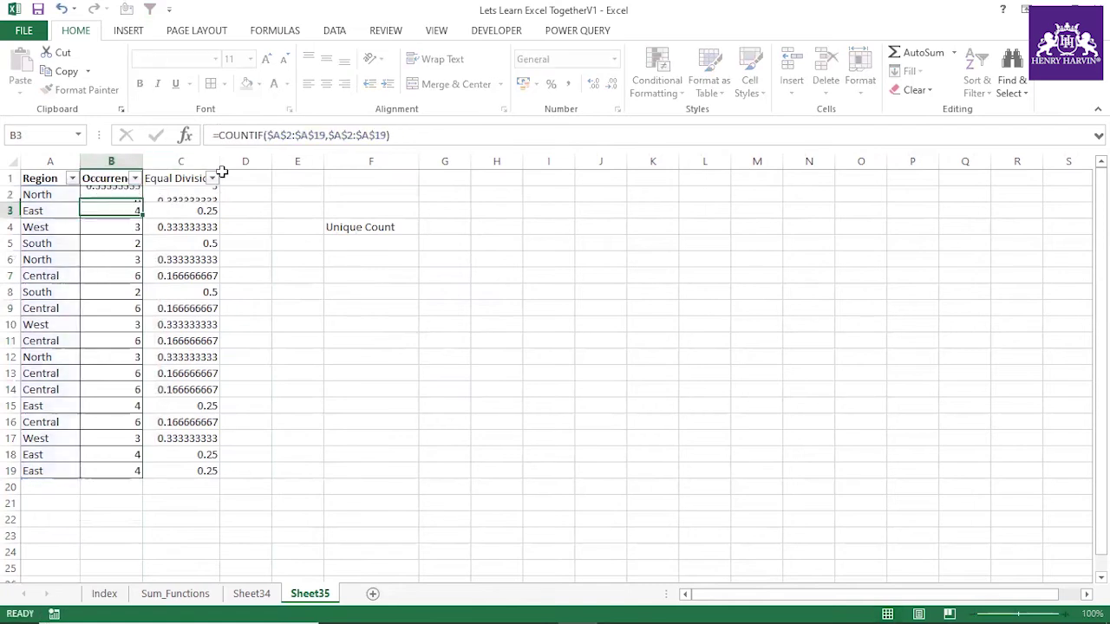
Step: Delete the Equal Division column C from the sheet
{"action": "left_click", "coordinate": [185, 161]}
{"action": "right_click", "coordinate": [185, 161]}
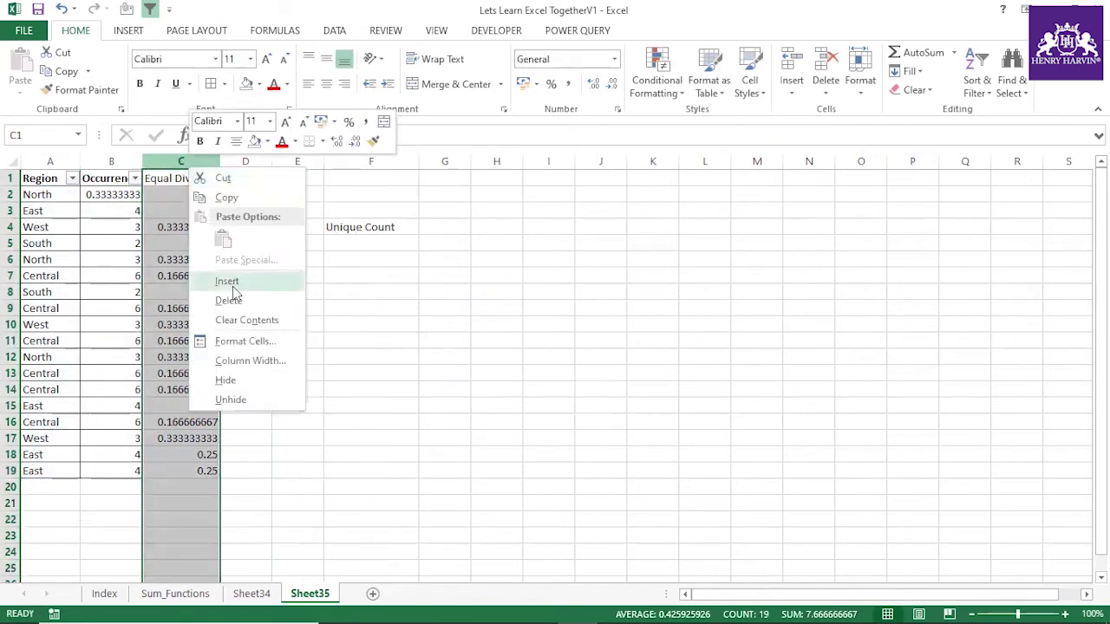
{"action": "left_click", "coordinate": [236, 299]}
Step: Fill the 1/COUNTIF formula from B2 down to B19 and autofit the width of column B
{"action": "left_click", "coordinate": [130, 193]}
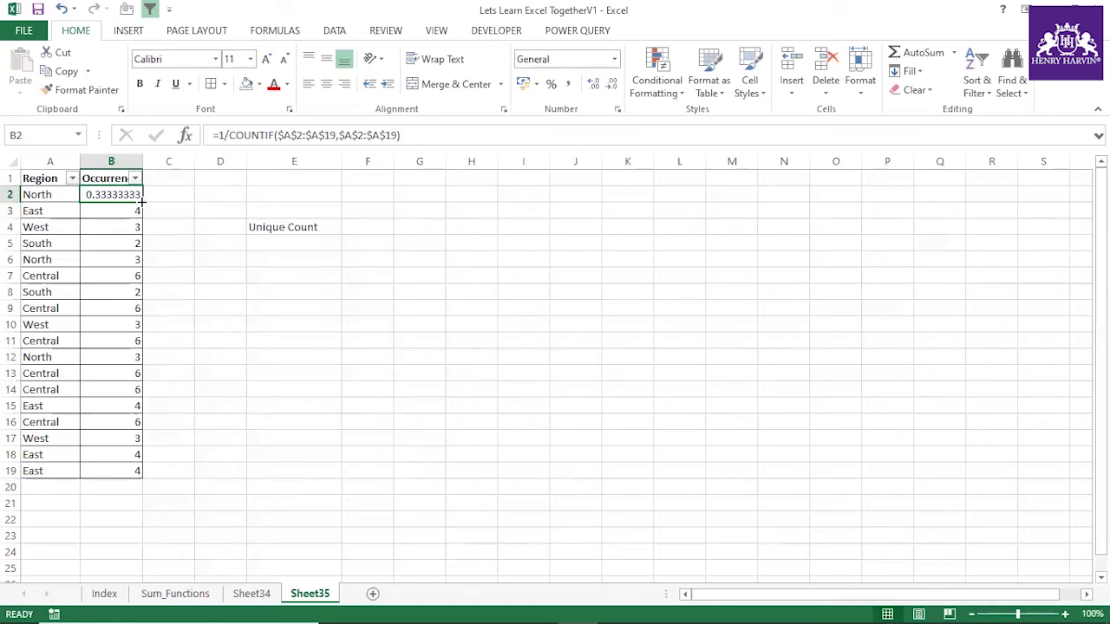
{"action": "double_click", "coordinate": [141, 202]}
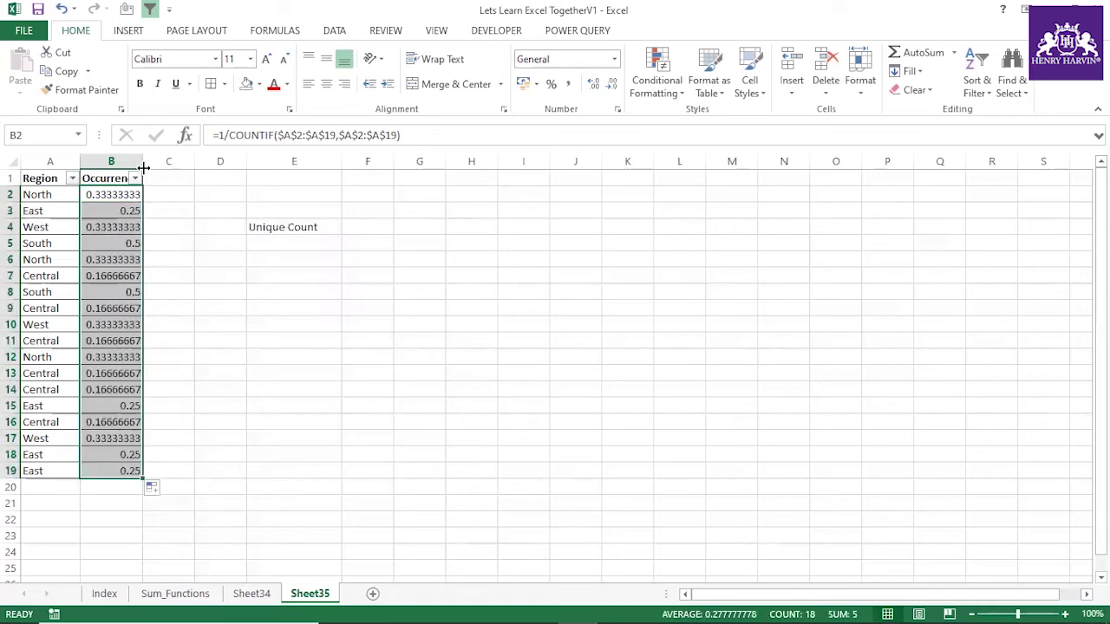
{"action": "double_click", "coordinate": [143, 162]}
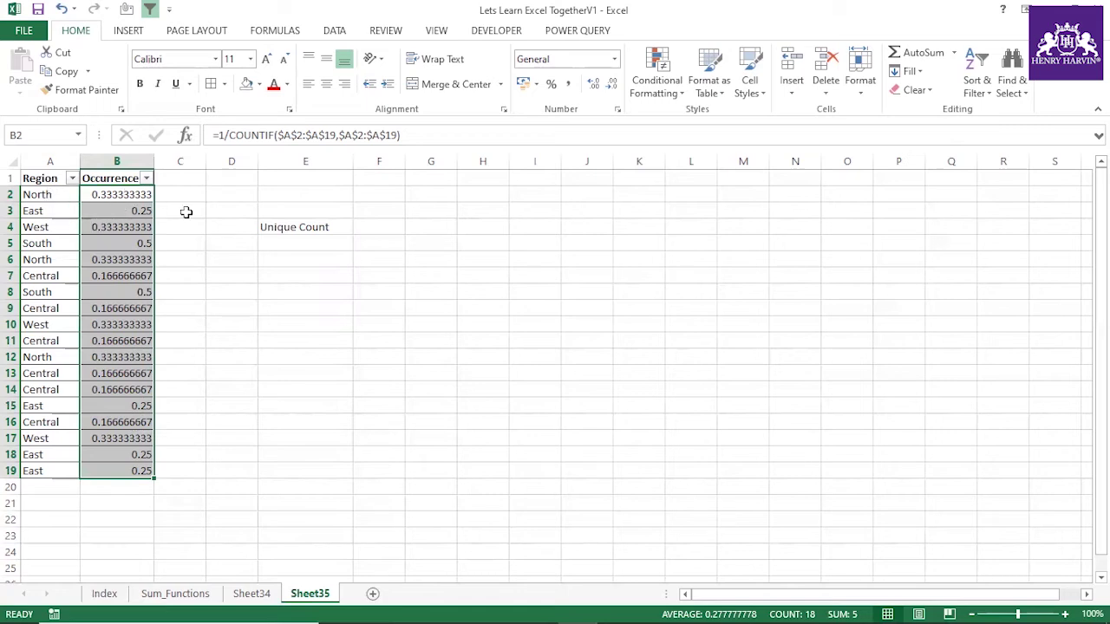
Step: Check the sum of the Occurrence fractions in B2:B19
{"action": "left_click", "coordinate": [128, 159]}
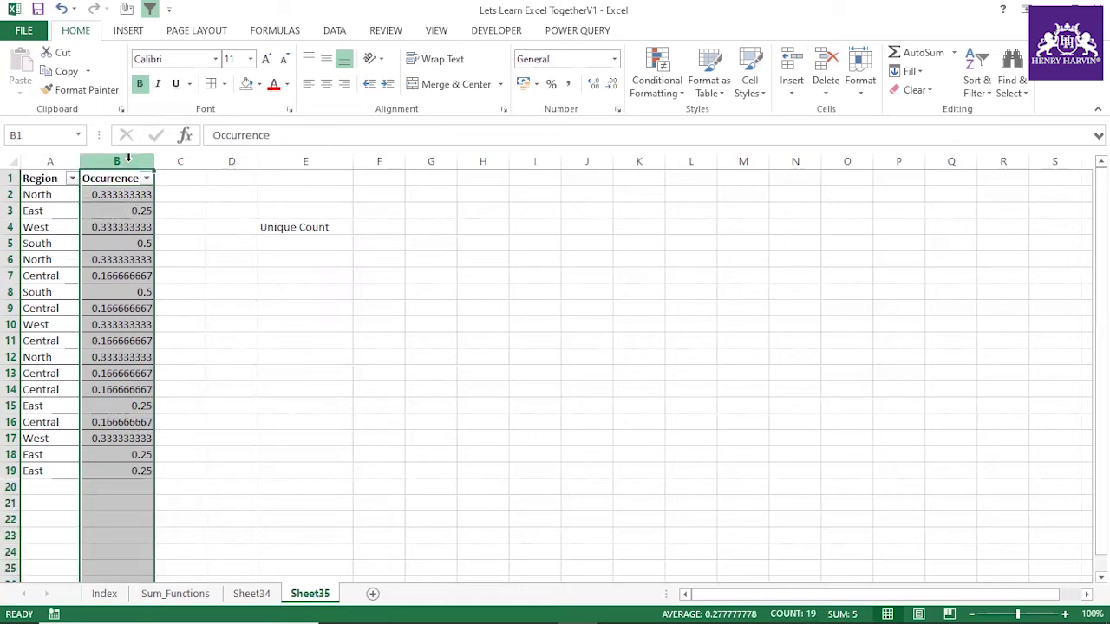
{"action": "left_click", "coordinate": [119, 196]}
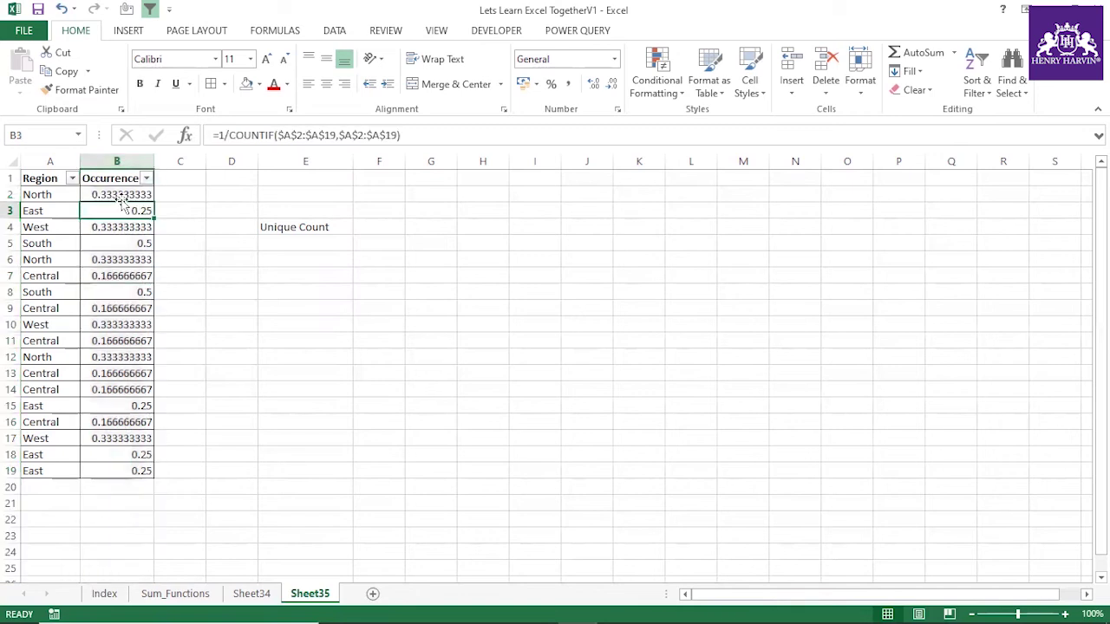
{"action": "left_click_drag", "start_coordinate": [126, 288], "coordinate": [141, 468]}
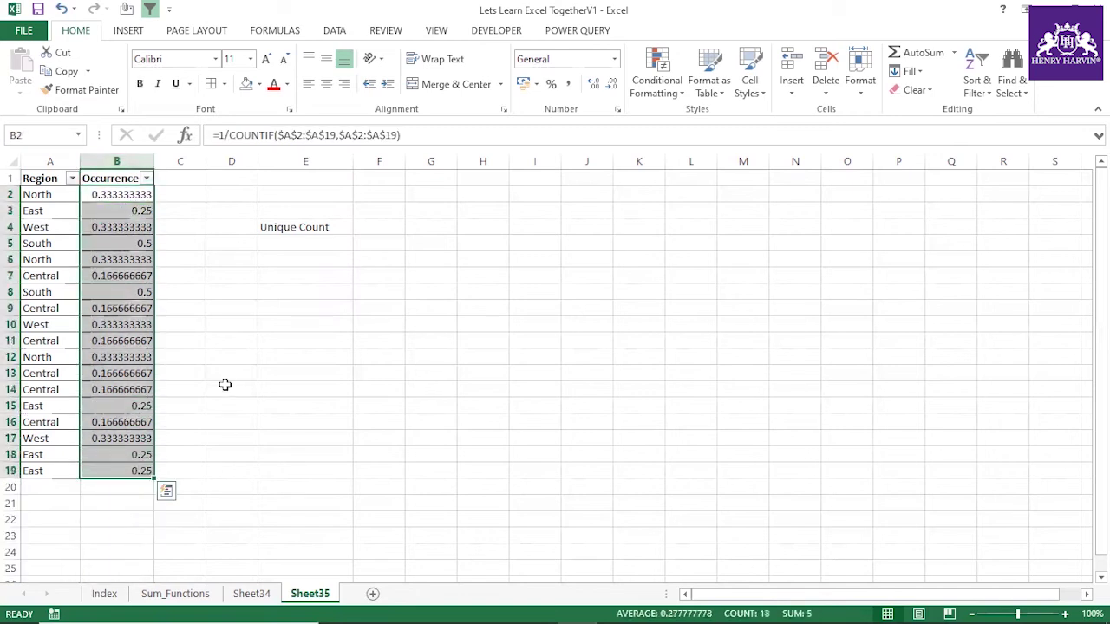
{"action": "left_click", "coordinate": [227, 388]}
{"action": "left_click", "coordinate": [111, 174]}
{"action": "left_click", "coordinate": [171, 231]}
{"action": "left_click_drag", "start_coordinate": [129, 179], "coordinate": [137, 471]}
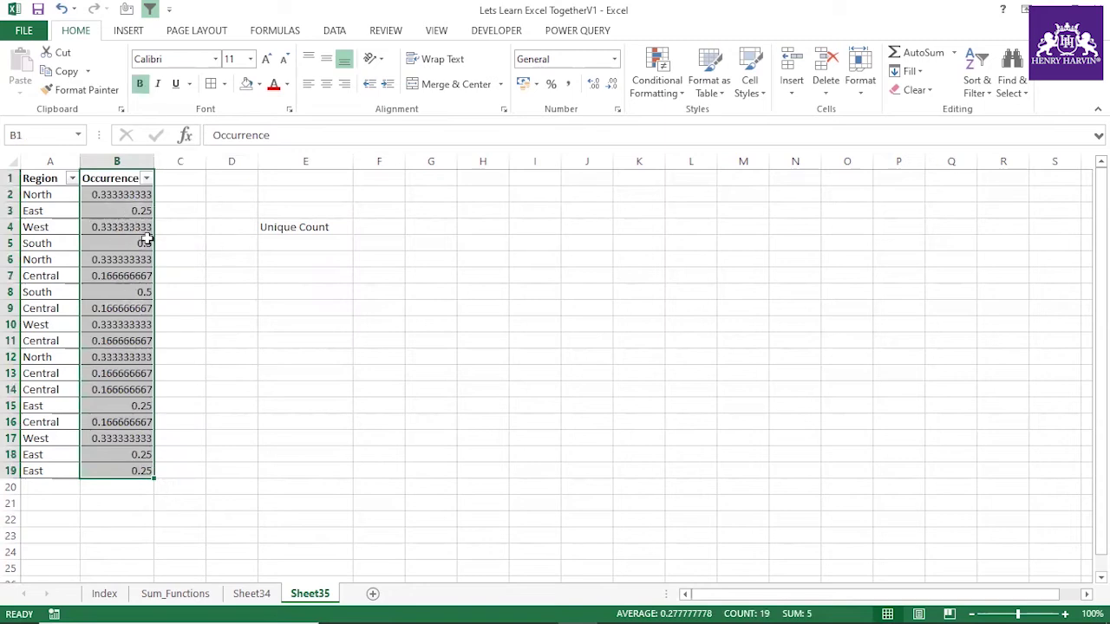
Step: Enter =1/COUNTIF(A2:A19,A2:A19) in F4 beside the Unique Count label
{"action": "left_click", "coordinate": [365, 226]}
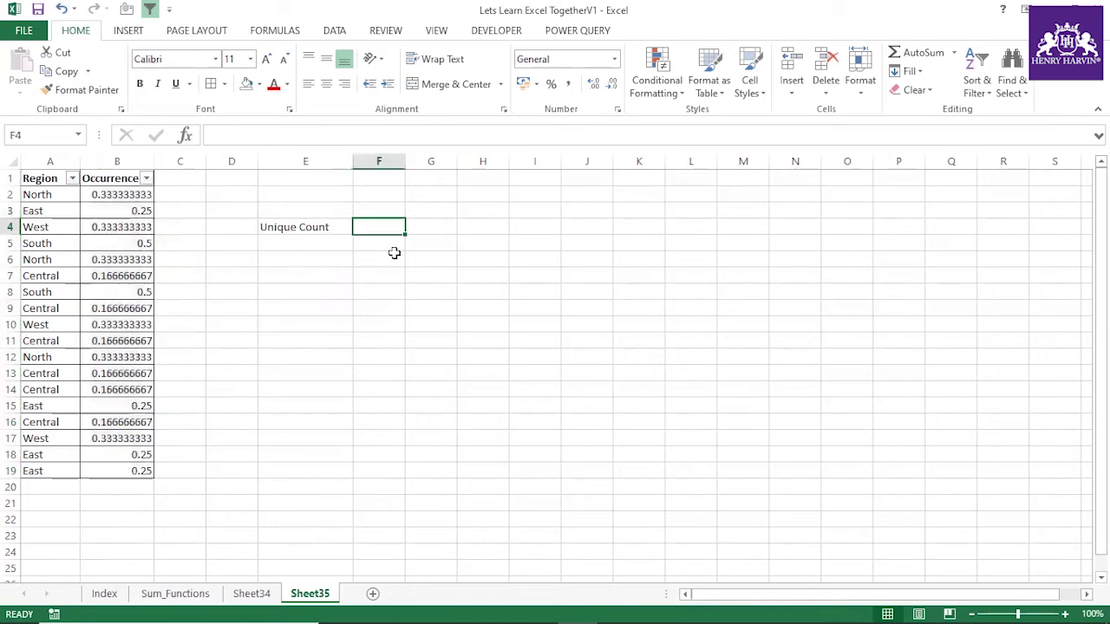
{"action": "type", "text": "="}
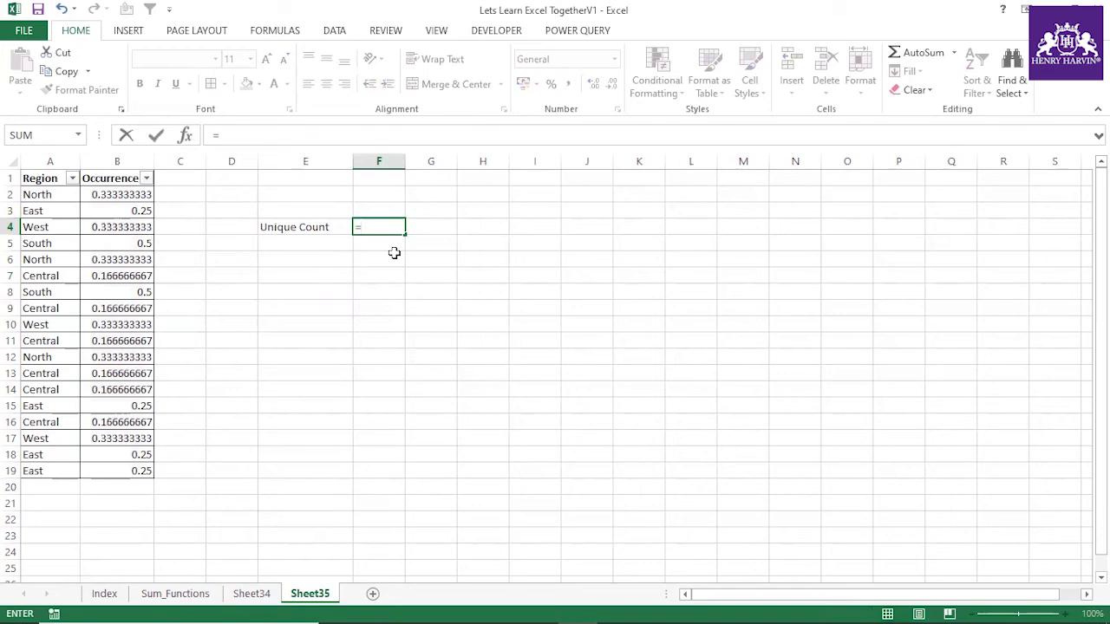
{"action": "type", "text": "1/co"}
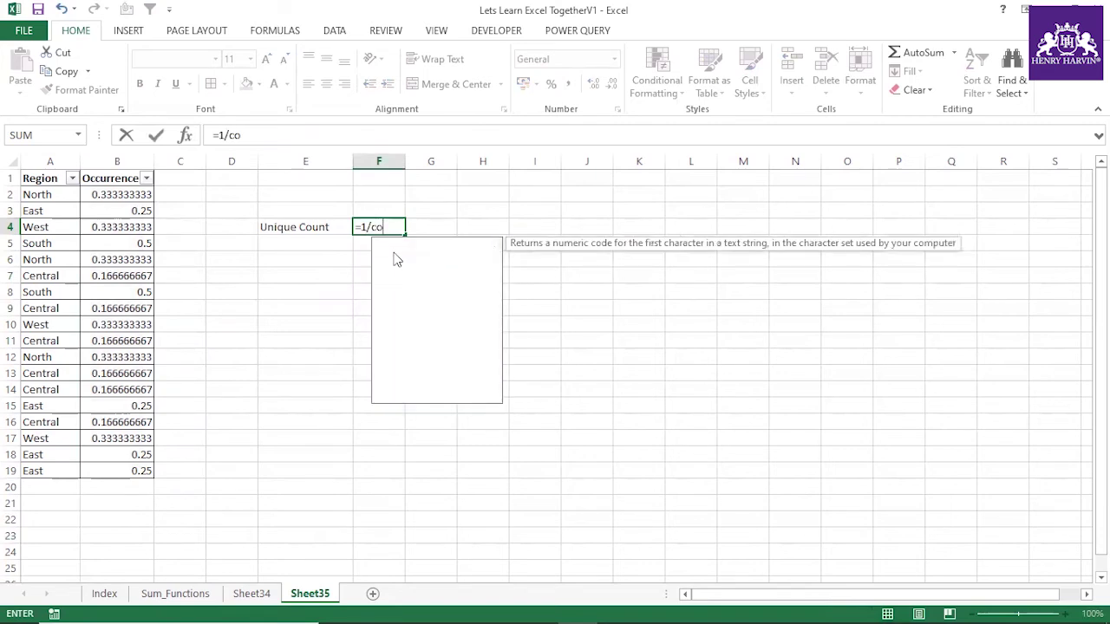
{"action": "type", "text": "untif("}
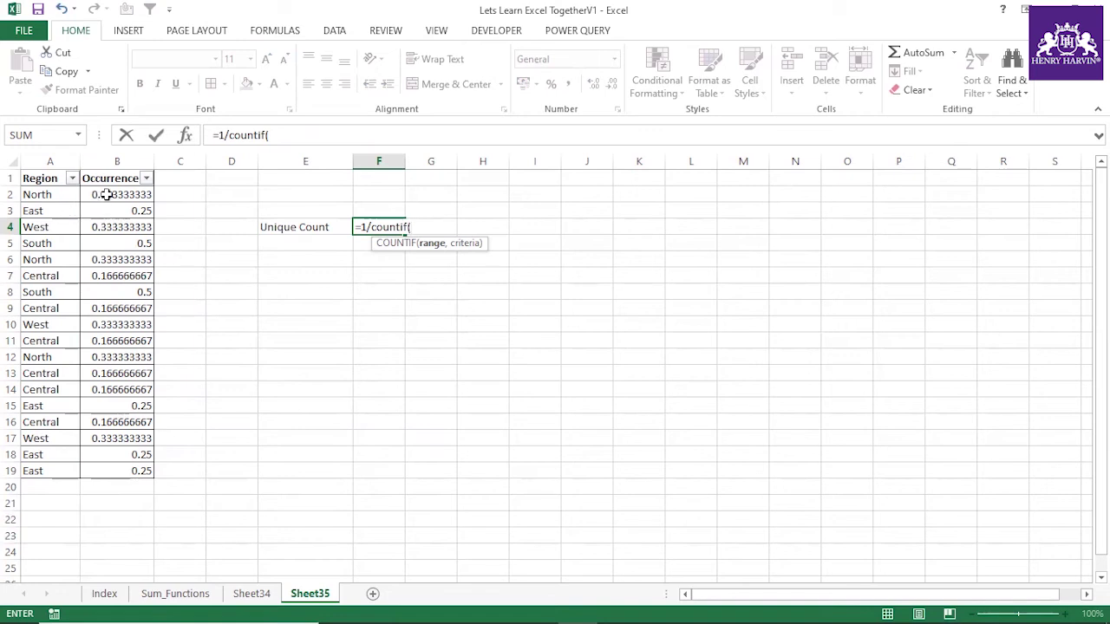
{"action": "left_click_drag", "start_coordinate": [67, 194], "coordinate": [66, 471]}
{"action": "type", "text": ","}
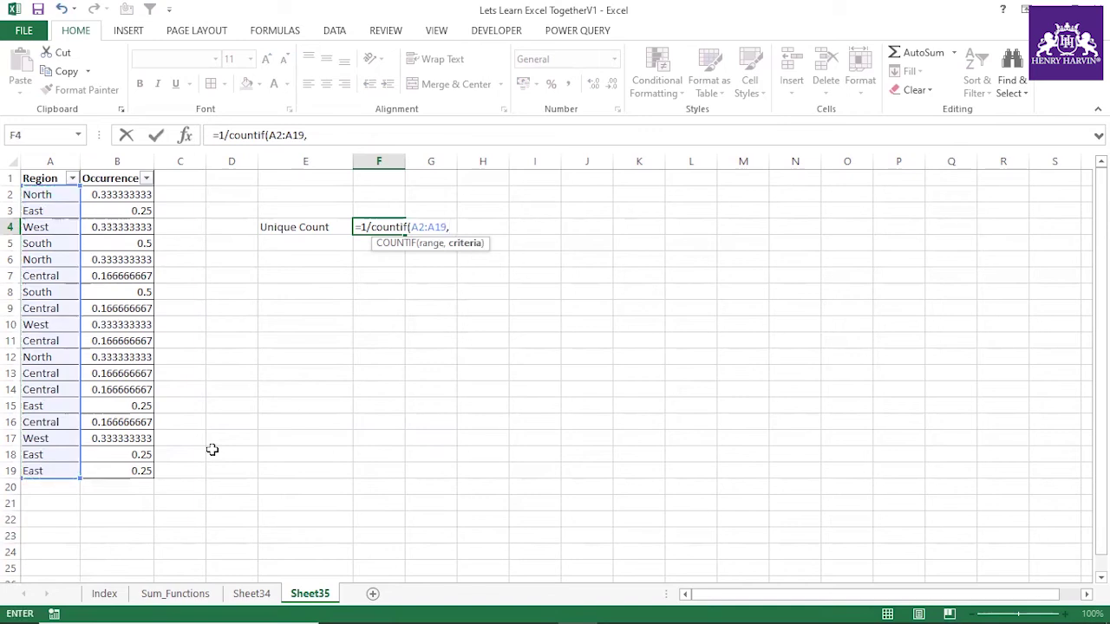
{"action": "left_click_drag", "start_coordinate": [69, 193], "coordinate": [43, 471]}
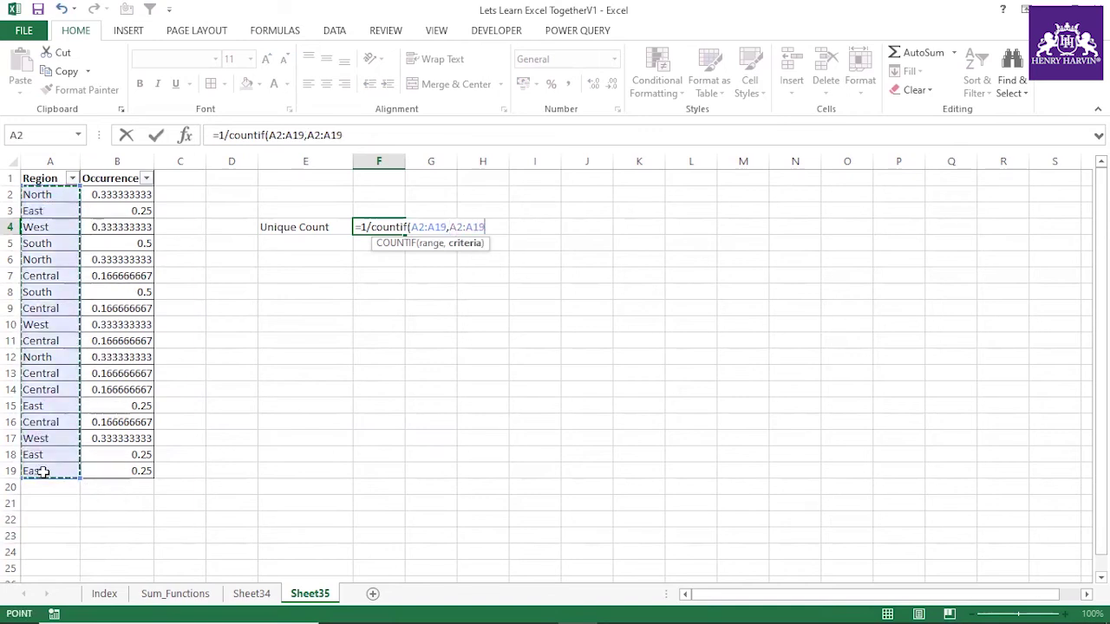
{"action": "type", "text": ")"}
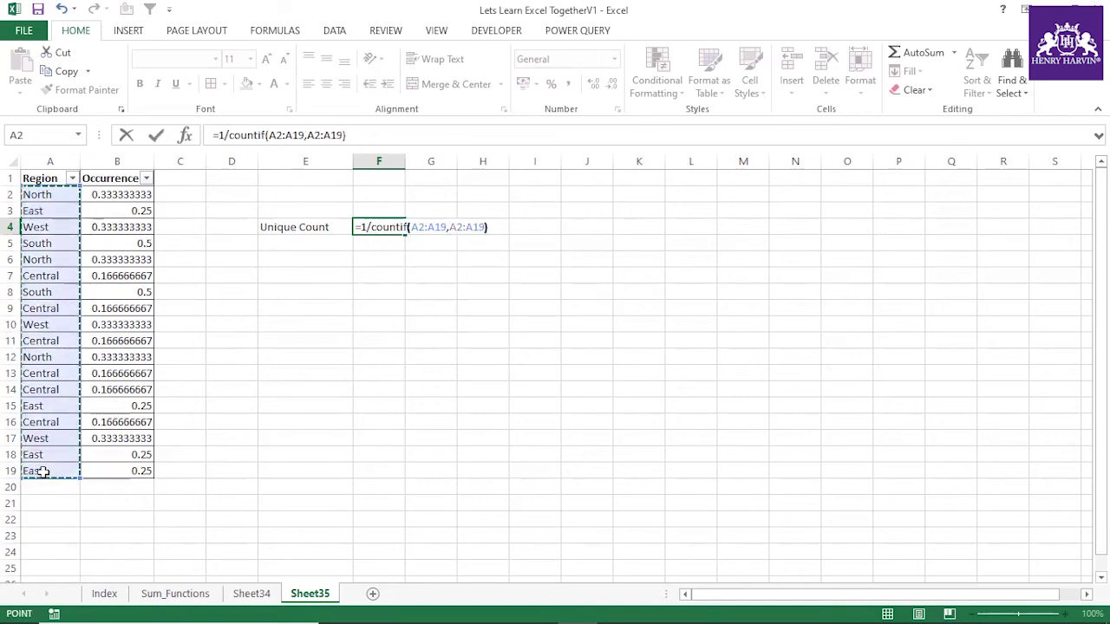
{"action": "key", "text": "Return"}
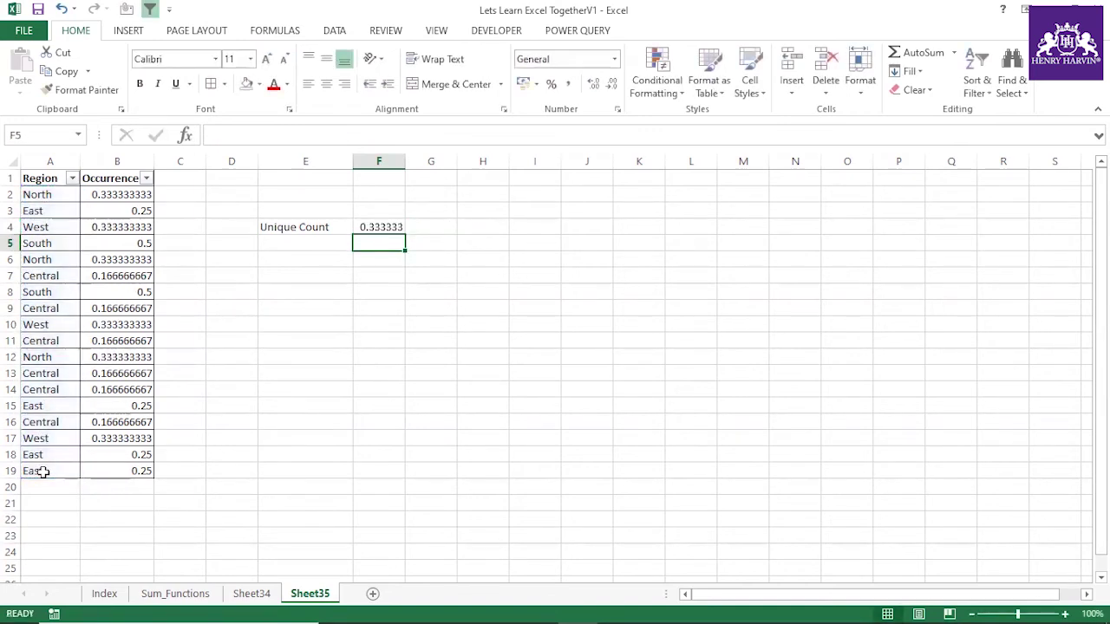
Step: Evaluate the 1/COUNTIF expression in F4 into its array values, enlarge the formula bar to show them all, and commit the array
{"action": "left_click", "coordinate": [393, 227]}
{"action": "left_click_drag", "start_coordinate": [217, 136], "coordinate": [399, 135]}
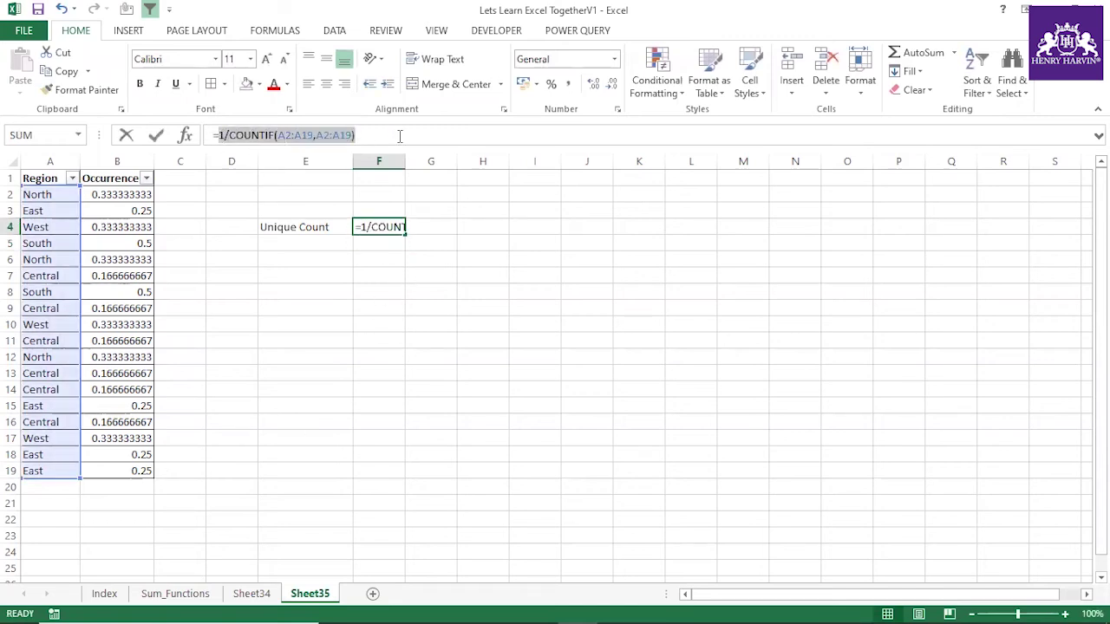
{"action": "key", "text": "F9"}
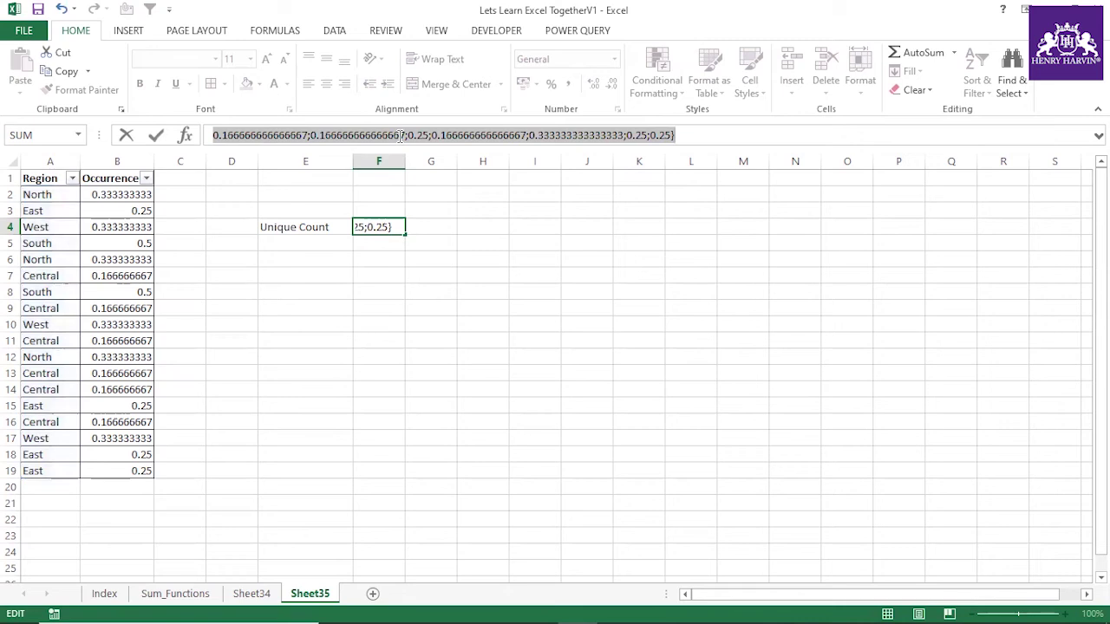
{"action": "left_click_drag", "start_coordinate": [737, 146], "coordinate": [726, 186]}
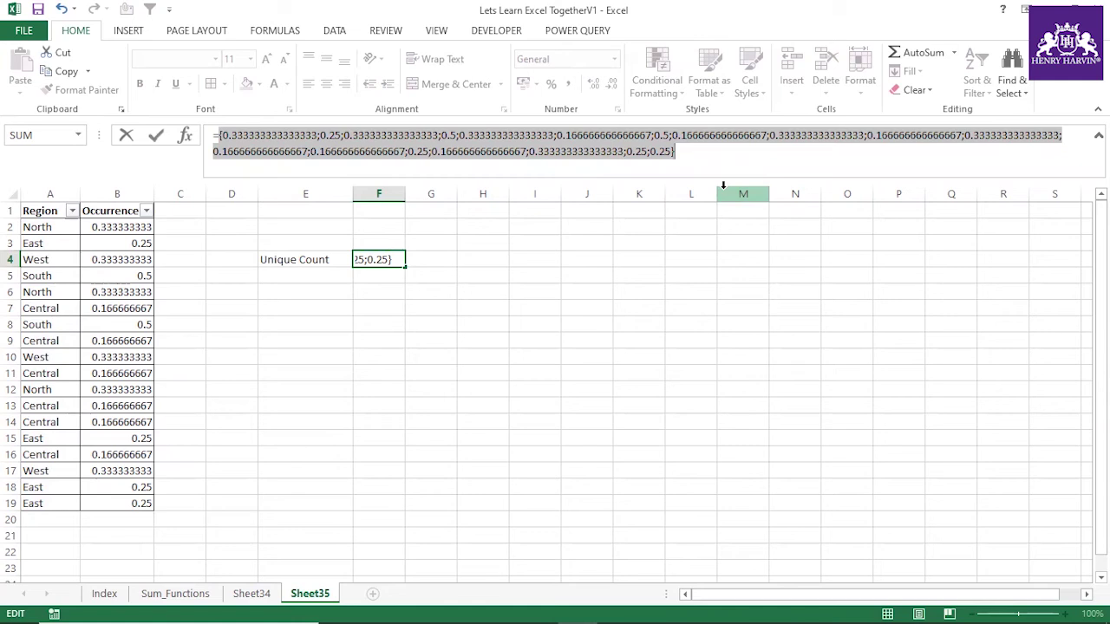
{"action": "key", "text": "Return"}
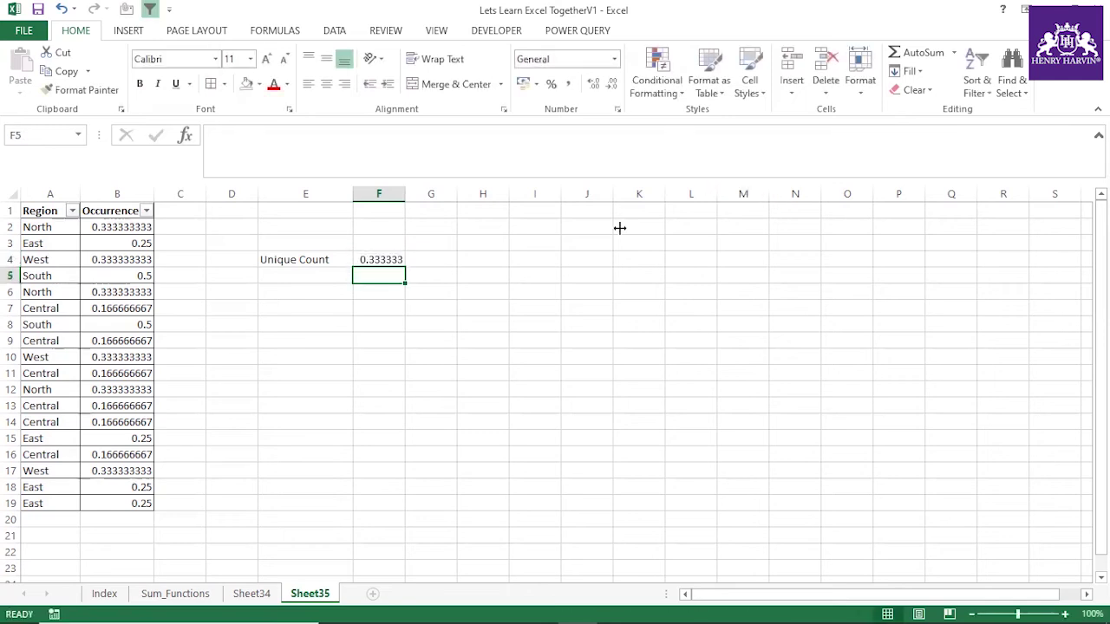
Step: Review the array of fractions stored in F4 without changing it
{"action": "left_click", "coordinate": [417, 321]}
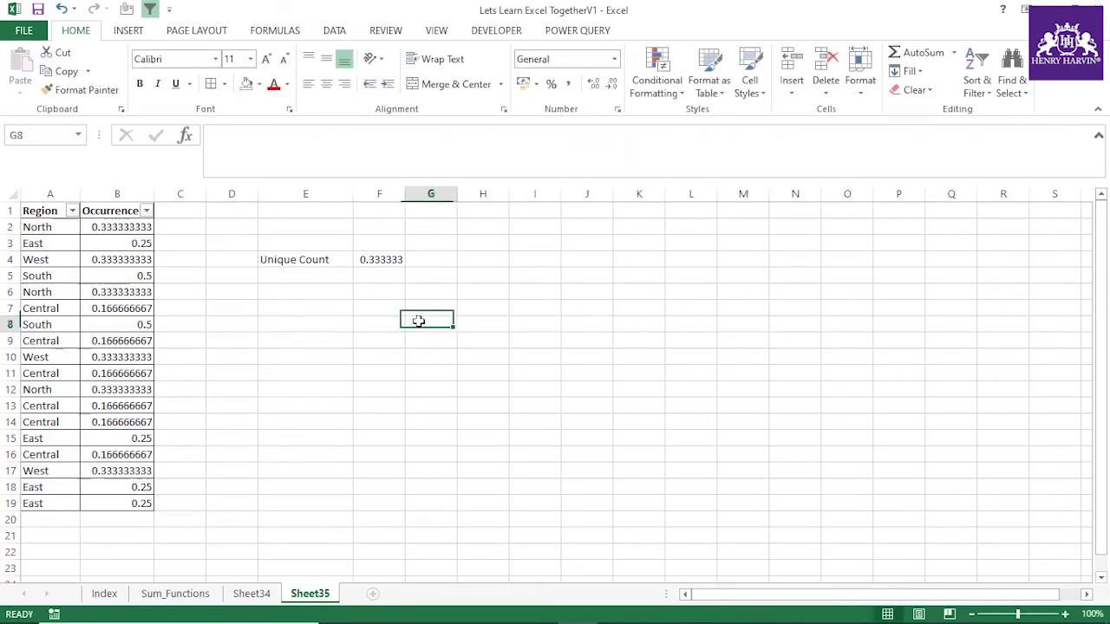
{"action": "left_click", "coordinate": [371, 265]}
{"action": "left_click", "coordinate": [218, 136]}
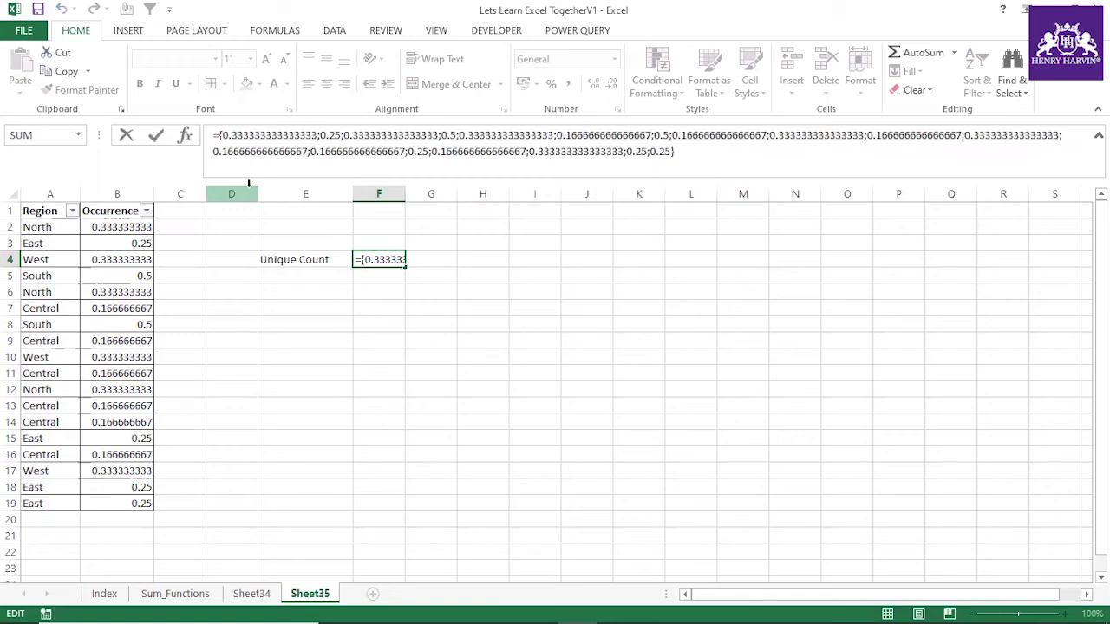
{"action": "key", "text": "Escape"}
{"action": "left_click", "coordinate": [389, 328]}
{"action": "left_click", "coordinate": [384, 248]}
{"action": "left_click", "coordinate": [394, 260]}
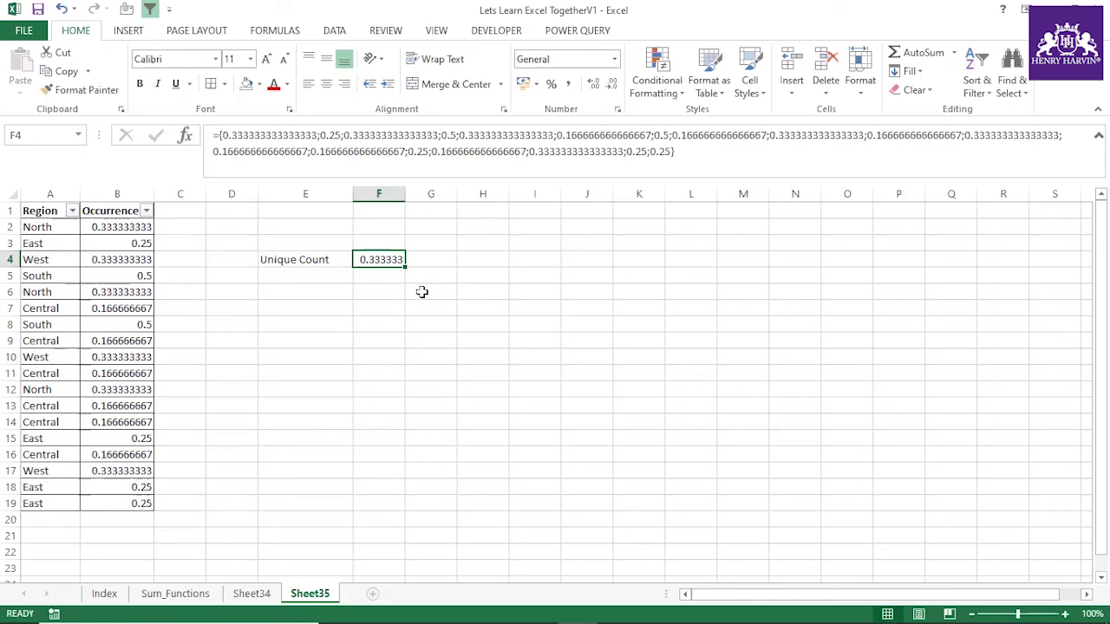
Step: Wrap the 1/COUNTIF expression in F4 as =SUMPRODUCT(1/COUNTIF(A2:A19,A2:A19)), accepting the offered closing parenthesis correction
{"action": "left_click", "coordinate": [373, 306]}
{"action": "left_click", "coordinate": [397, 263]}
{"action": "left_click", "coordinate": [216, 136]}
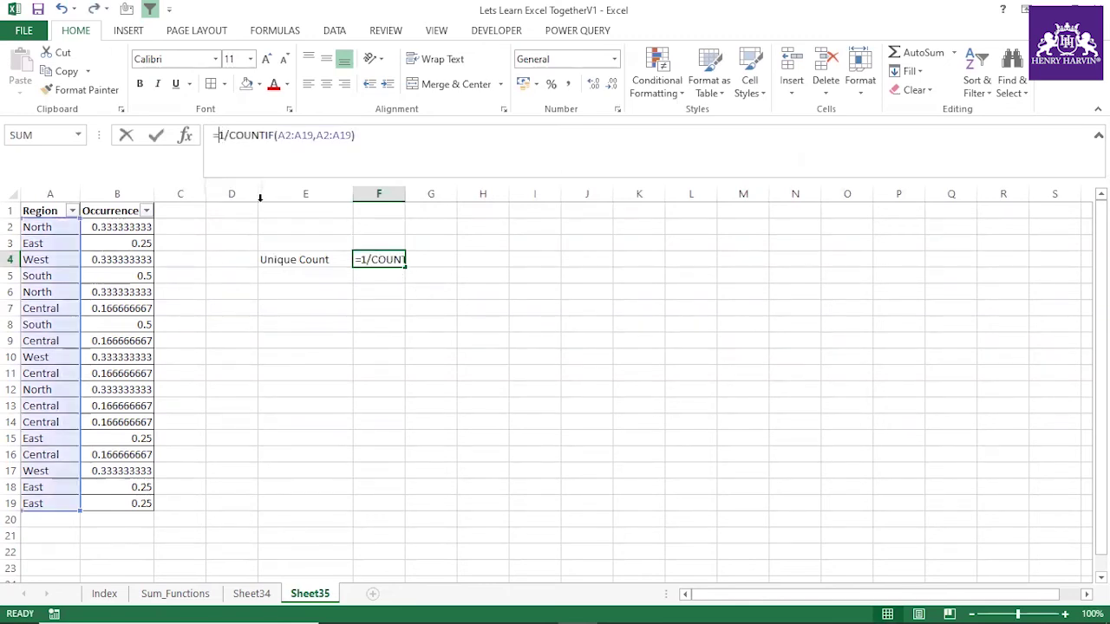
{"action": "type", "text": "sum"}
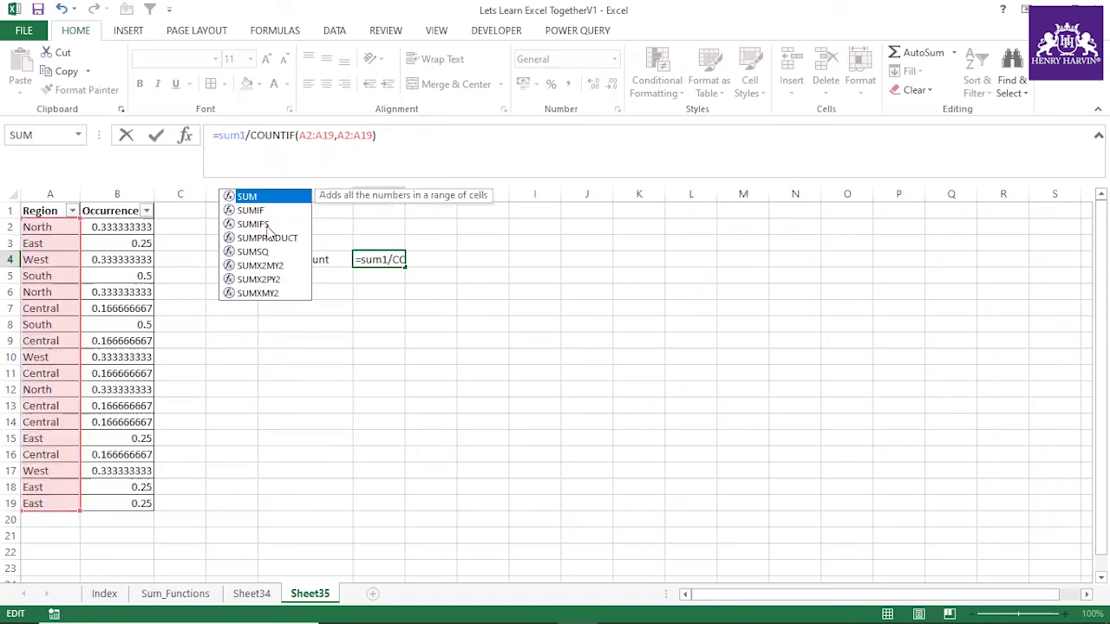
{"action": "double_click", "coordinate": [268, 238]}
{"action": "key", "text": "Return"}
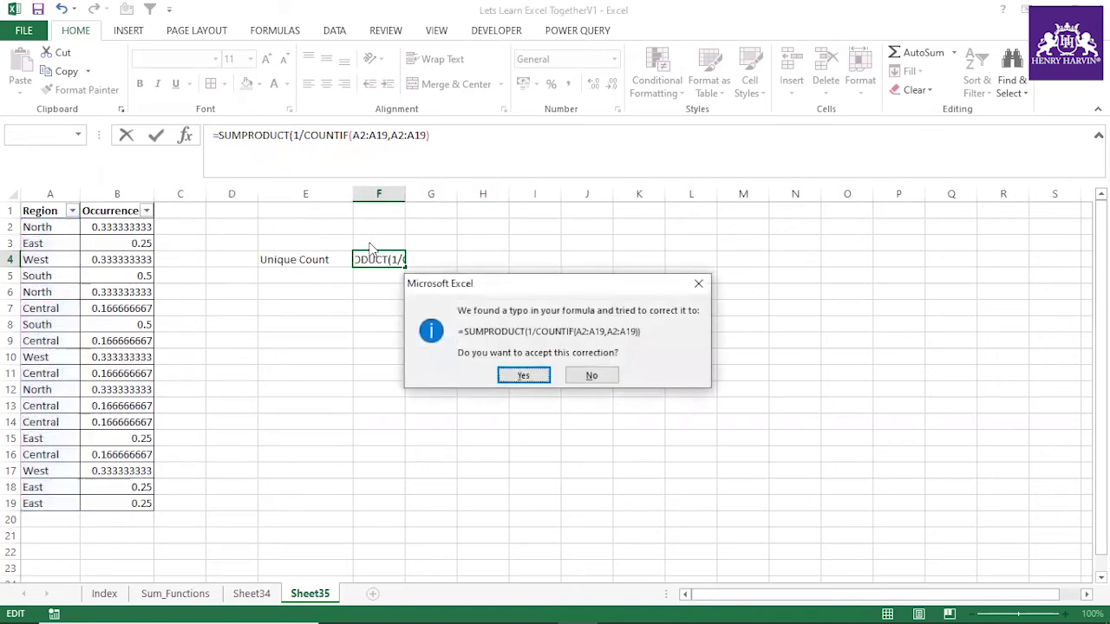
{"action": "left_click", "coordinate": [518, 375]}
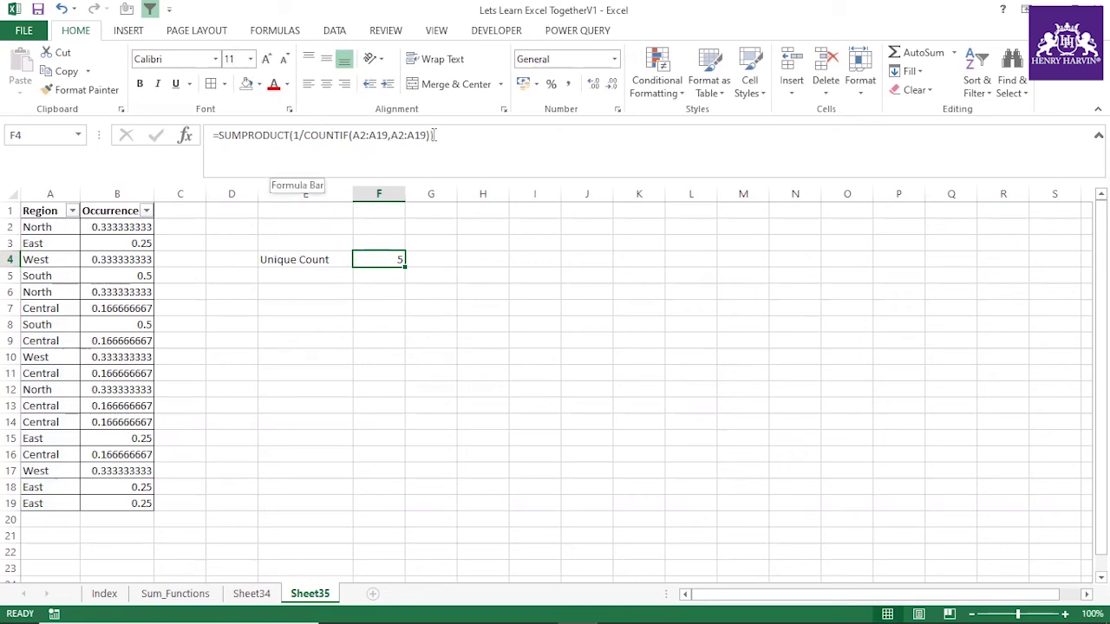
Step: Examine the 1/COUNTIF(A2:A19,A2:A19) array argument inside the SUMPRODUCT formula in F4
{"action": "left_click_drag", "start_coordinate": [431, 135], "coordinate": [296, 137]}
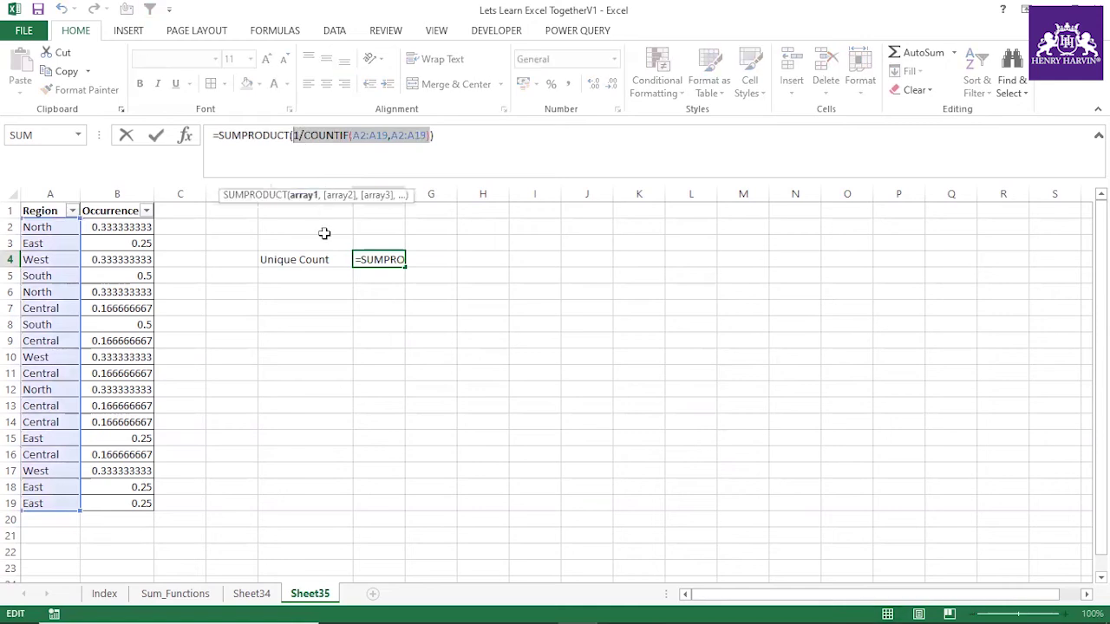
{"action": "key", "text": "ctrl+Return"}
{"action": "left_click", "coordinate": [411, 297]}
{"action": "left_click", "coordinate": [386, 262]}
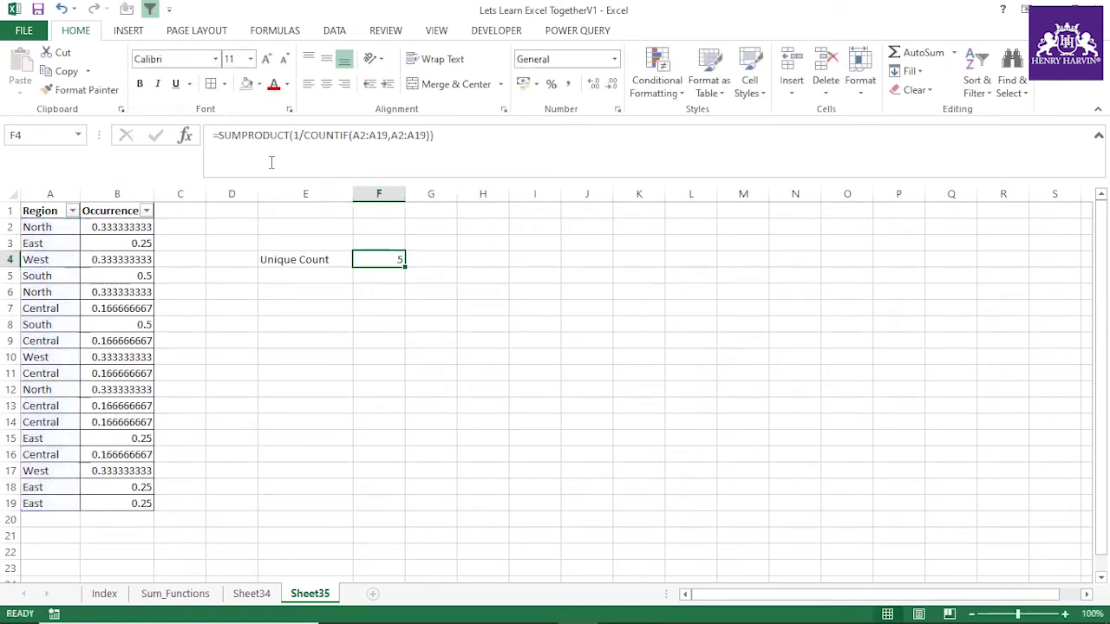
Step: Replace SUMPRODUCT with SUM in F4 so the formula reads =SUM(1/COUNTIF(A2:A19,A2:A19))
{"action": "left_click", "coordinate": [291, 137]}
{"action": "key", "text": "BackSpace"}
{"action": "key", "text": "BackSpace"}
{"action": "key", "text": "BackSpace"}
{"action": "key", "text": "BackSpace"}
{"action": "key", "text": "BackSpace"}
{"action": "key", "text": "BackSpace"}
{"action": "key", "text": "BackSpace"}
{"action": "key", "text": "Return"}
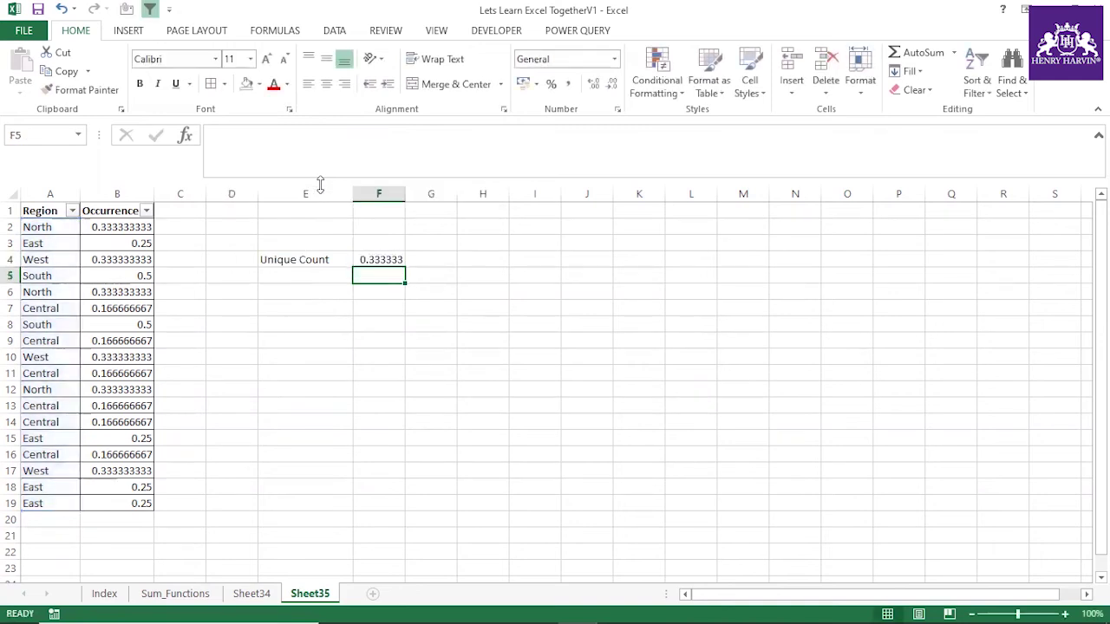
Step: Review the SUM version of the Unique Count formula and its result in F4
{"action": "left_click", "coordinate": [381, 259]}
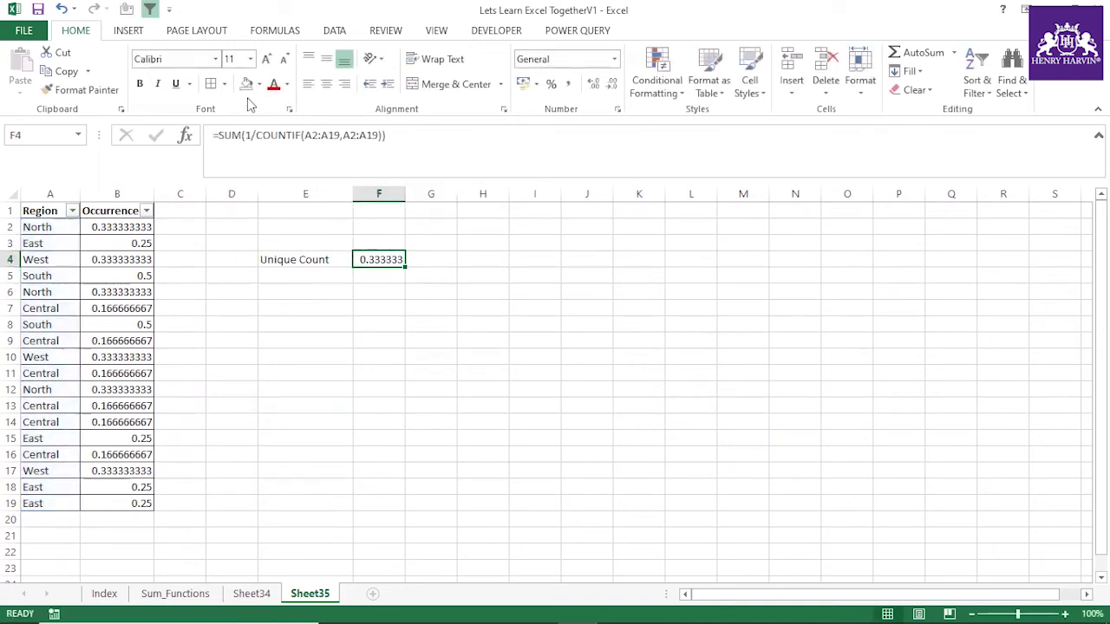
{"action": "left_click", "coordinate": [339, 311]}
{"action": "left_click", "coordinate": [391, 259]}
{"action": "left_click", "coordinate": [397, 305]}
{"action": "left_click", "coordinate": [393, 258]}
{"action": "left_click", "coordinate": [373, 285]}
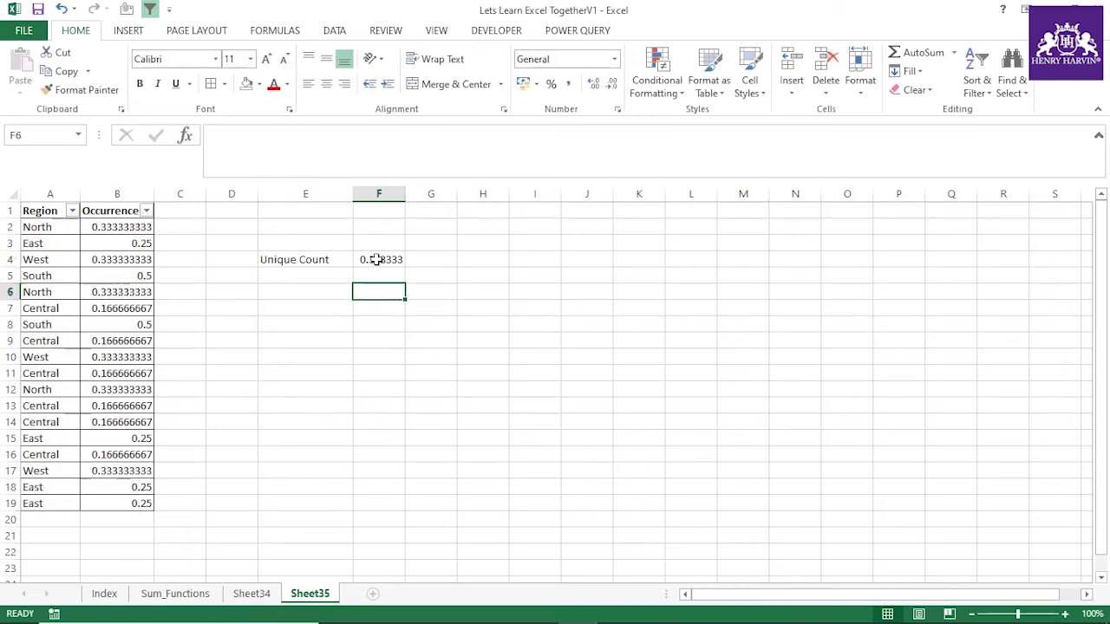
{"action": "left_click", "coordinate": [372, 259]}
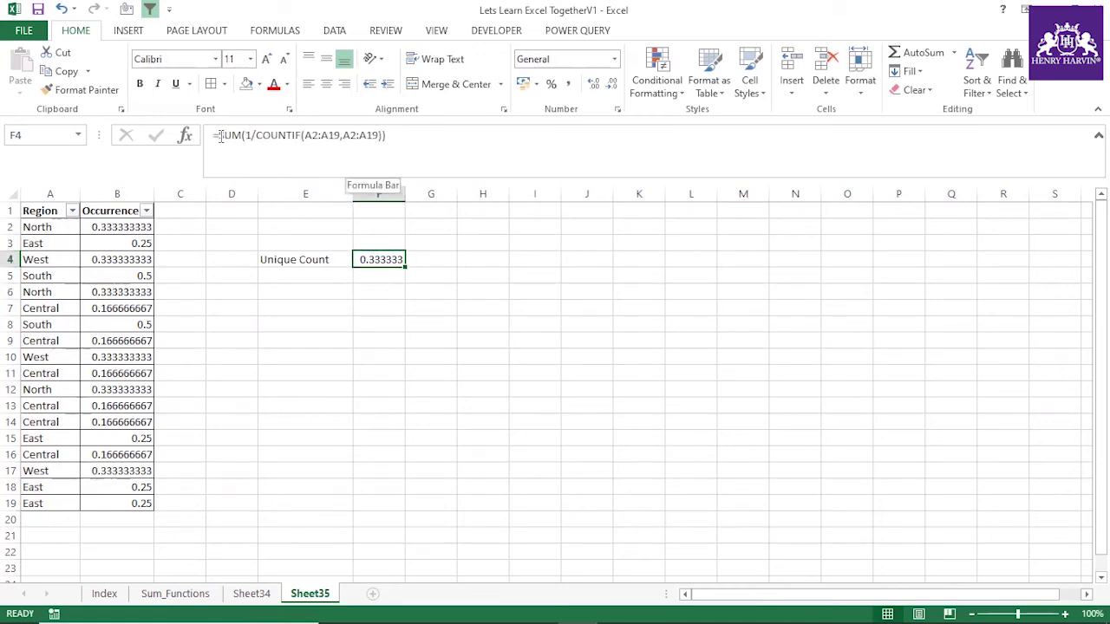
Step: Re-enter the SUM(1/COUNTIF(A2:A19,A2:A19)) formula in F4 as an array formula
{"action": "left_click", "coordinate": [374, 294]}
{"action": "left_click", "coordinate": [391, 255]}
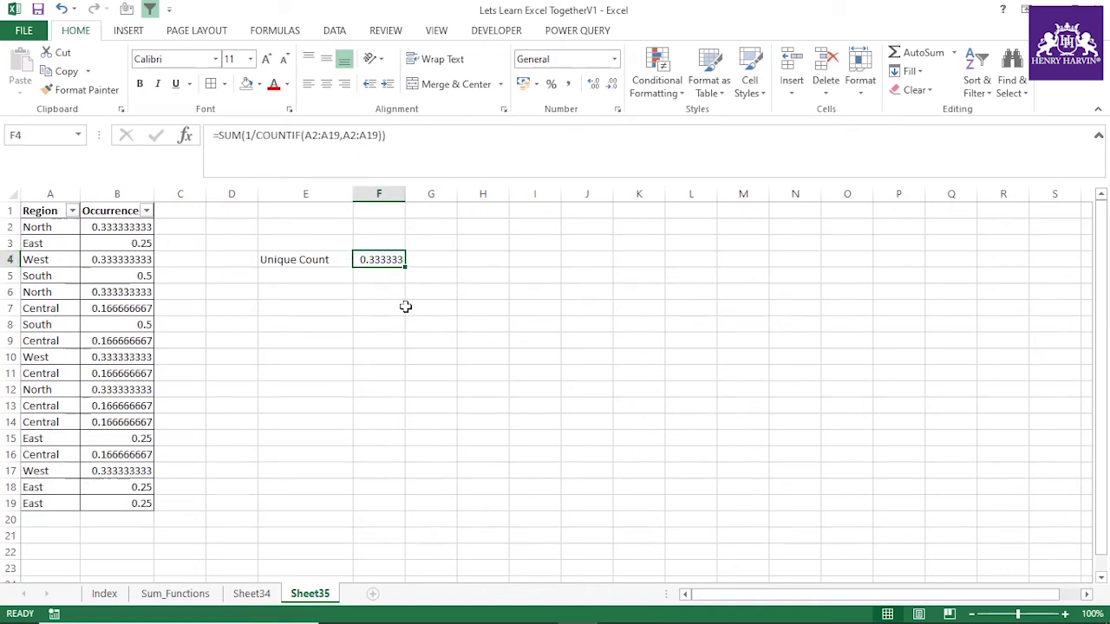
{"action": "key", "text": "F2"}
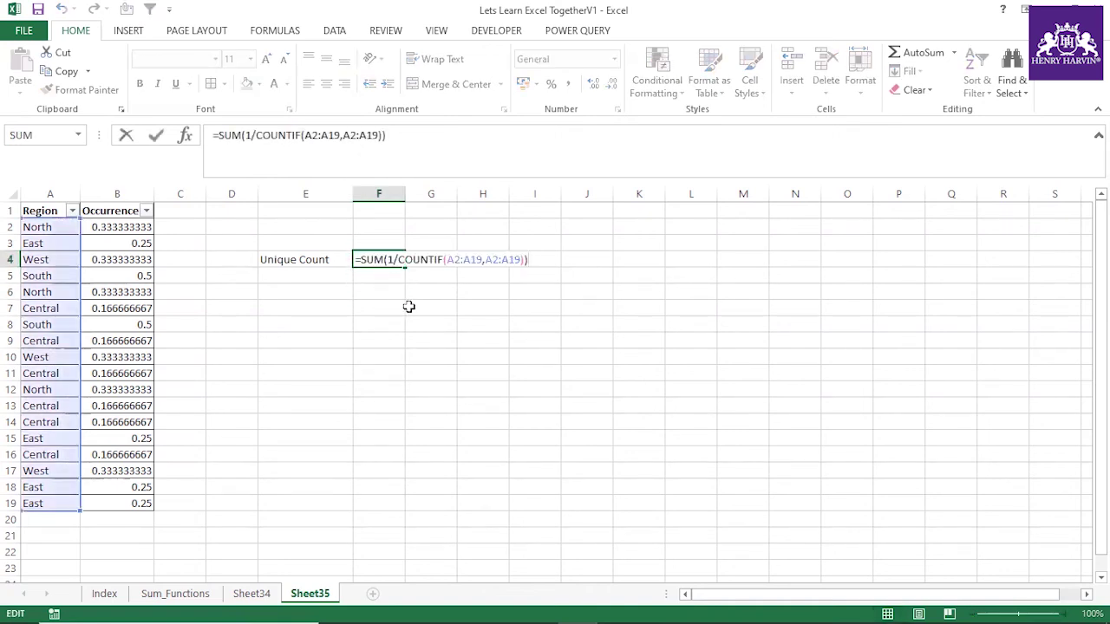
{"action": "key", "text": "ctrl+shift+Return"}
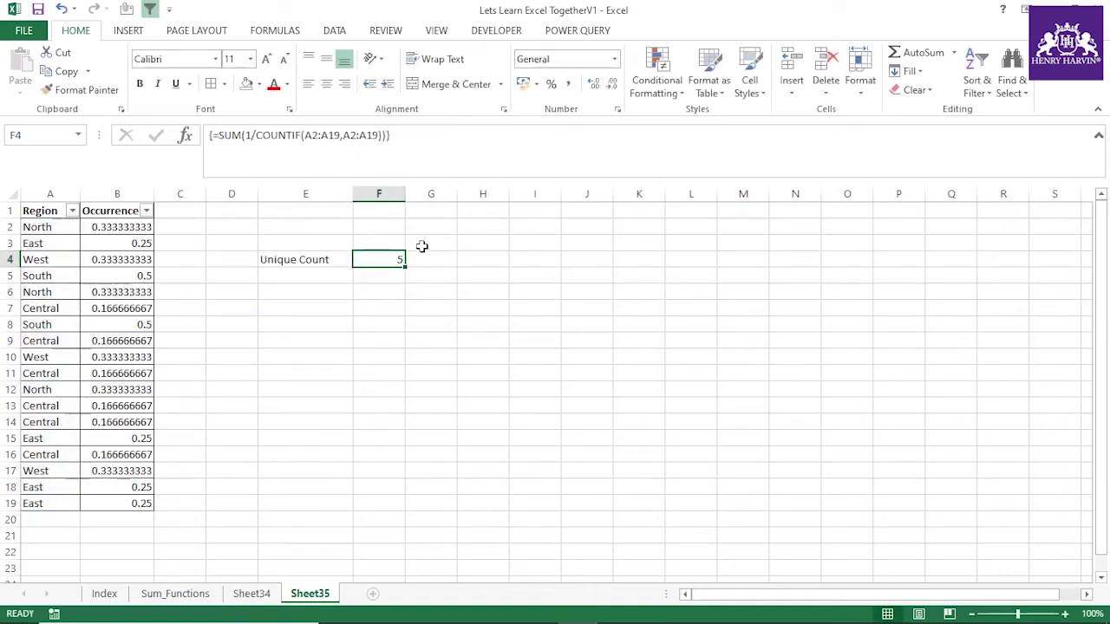
Step: Enter the note "How to activate Array ( F2 Ctrl+Shift + Enter)" in G2
{"action": "left_click", "coordinate": [434, 226]}
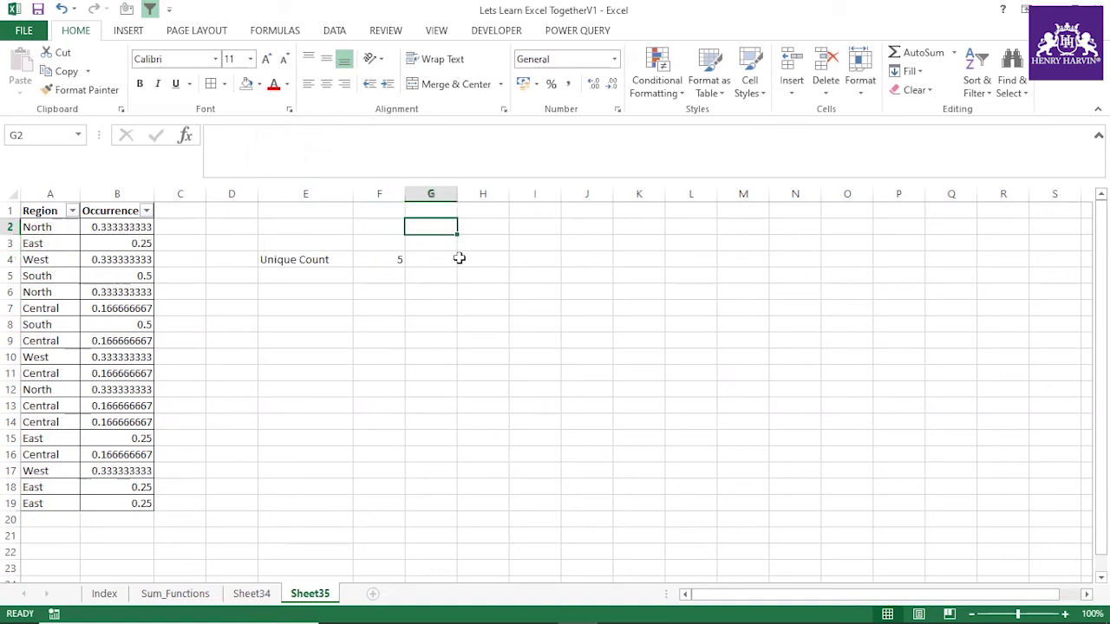
{"action": "type", "text": "How to activate Array ("}
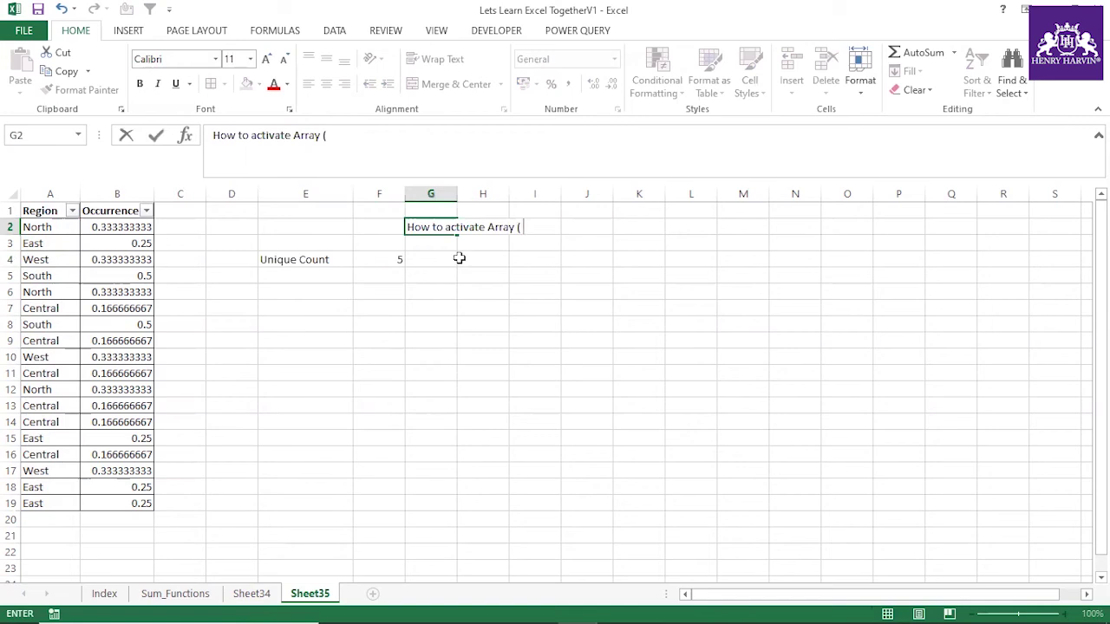
{"action": "type", "text": " F2"}
{"action": "type", "text": " Ctrl"}
{"action": "type", "text": "+Sg"}
{"action": "type", "text": "ft + Enter"}
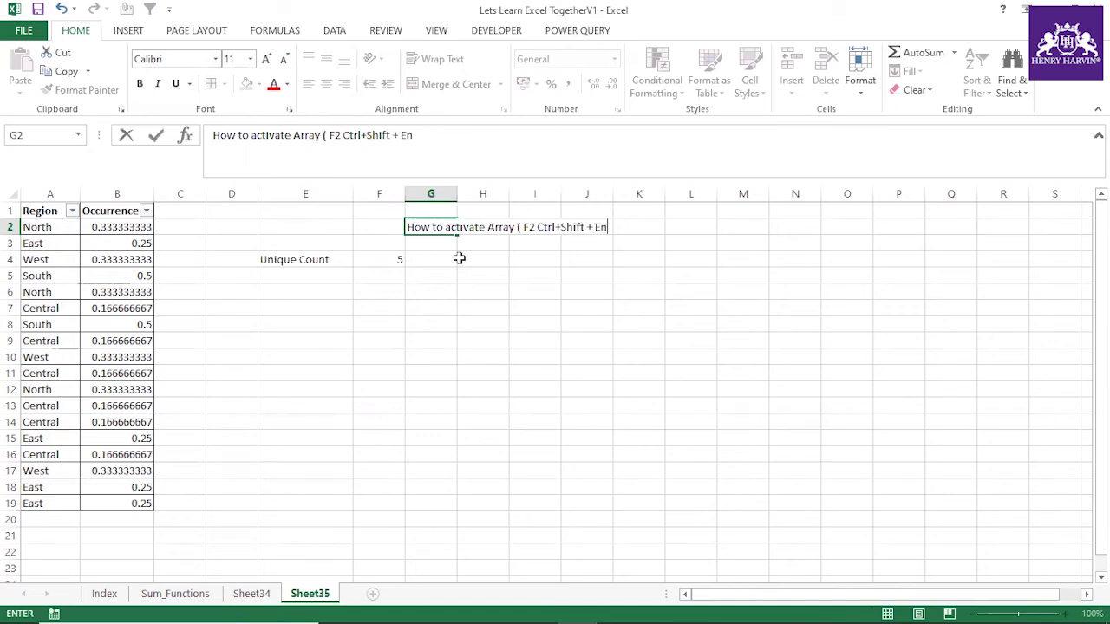
{"action": "left_click", "coordinate": [587, 260]}
Step: Insert a plus sign after F2 in the G2 note so it reads "How to activate Array ( F2+ Ctrl+Shift + Enter)"
{"action": "left_click", "coordinate": [434, 229]}
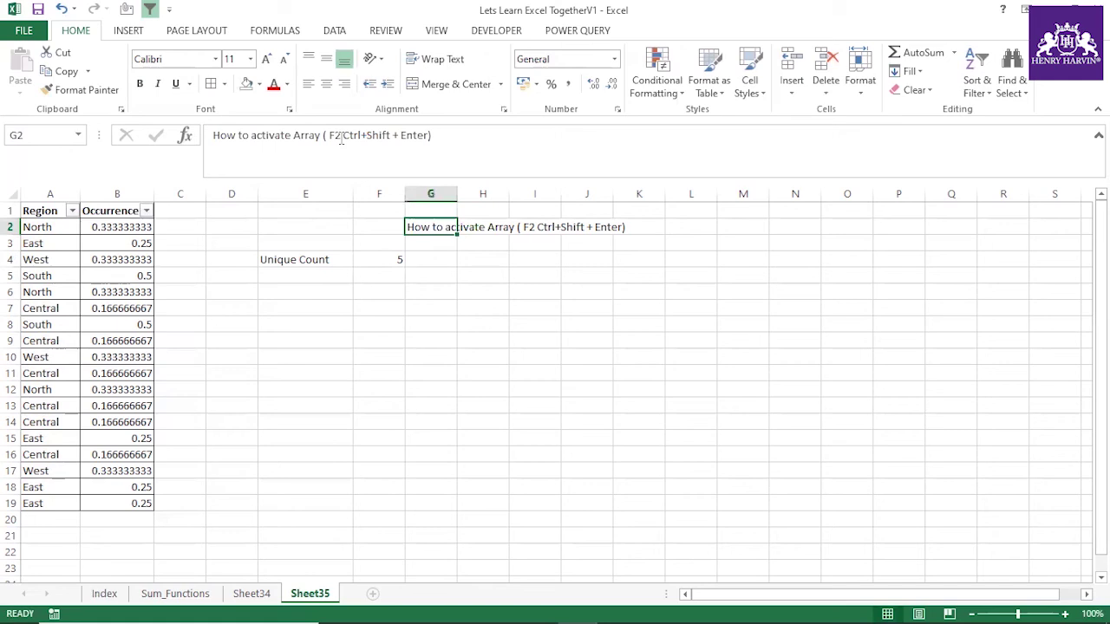
{"action": "left_click", "coordinate": [341, 136]}
{"action": "type", "text": "+"}
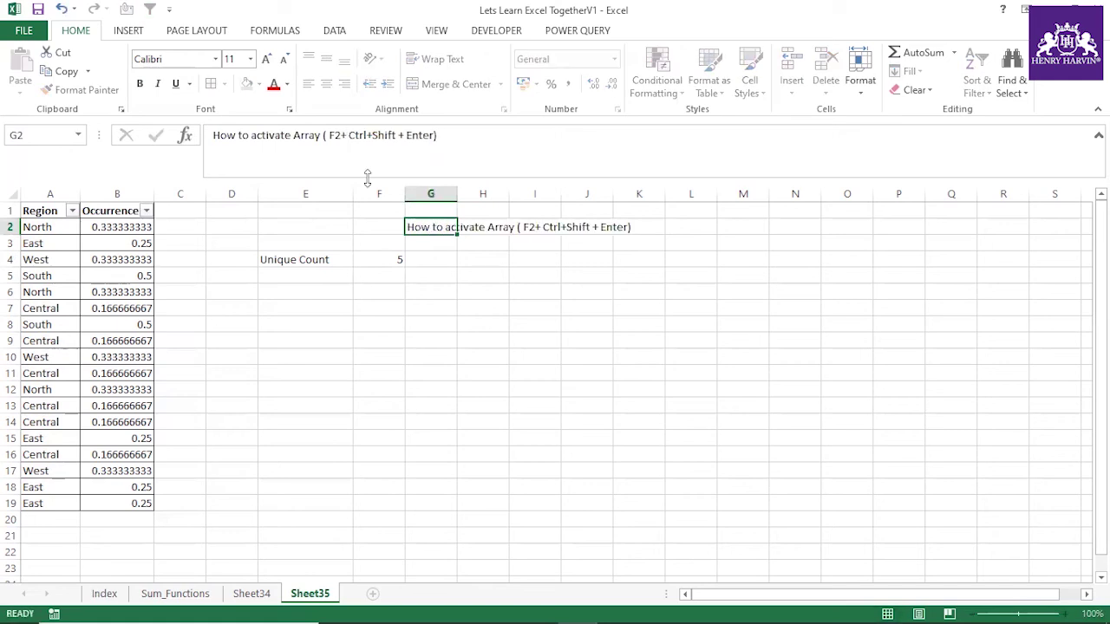
{"action": "key", "text": "Return"}
{"action": "left_click", "coordinate": [431, 275]}
{"action": "left_click", "coordinate": [392, 260]}
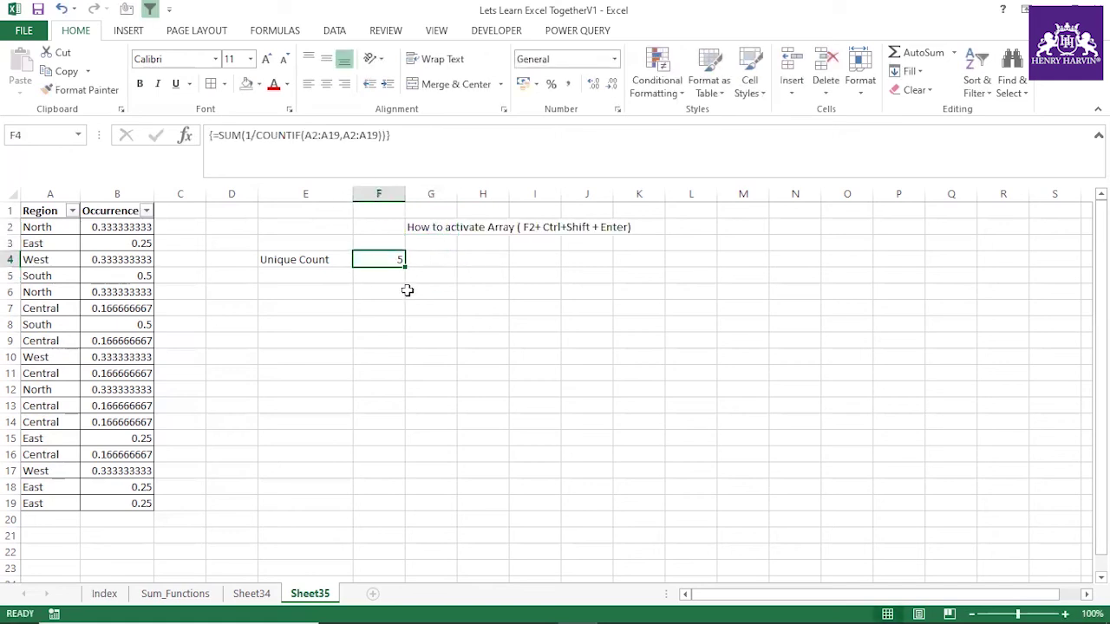
Step: Delete the Occurrence helper column and autofit the width of the Region column
{"action": "right_click", "coordinate": [116, 193]}
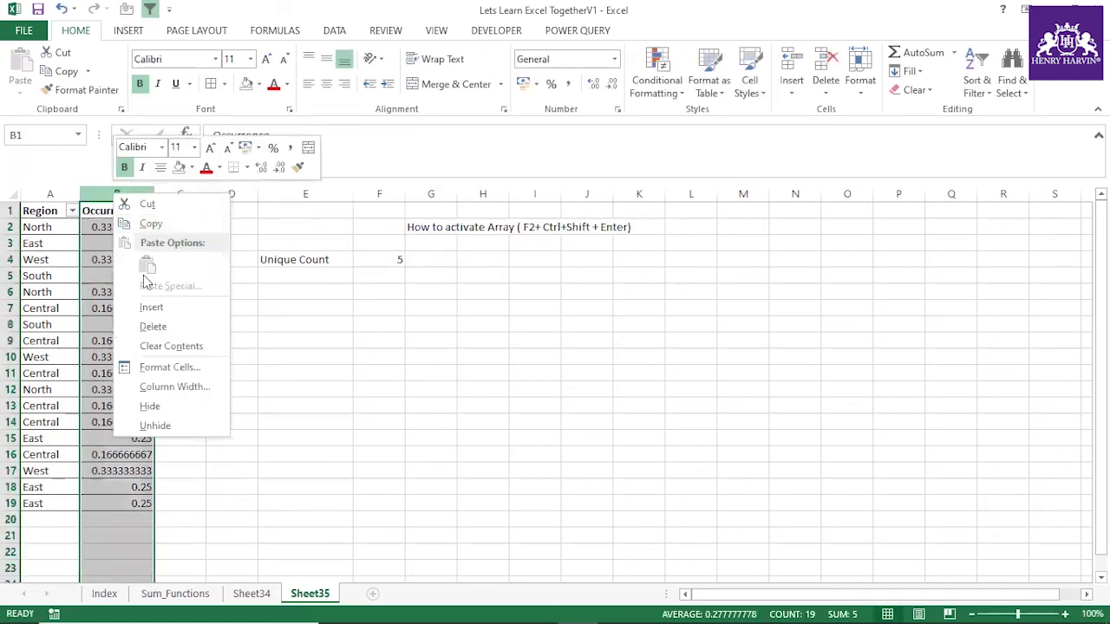
{"action": "left_click", "coordinate": [157, 335]}
{"action": "left_click", "coordinate": [313, 374]}
{"action": "double_click", "coordinate": [82, 194]}
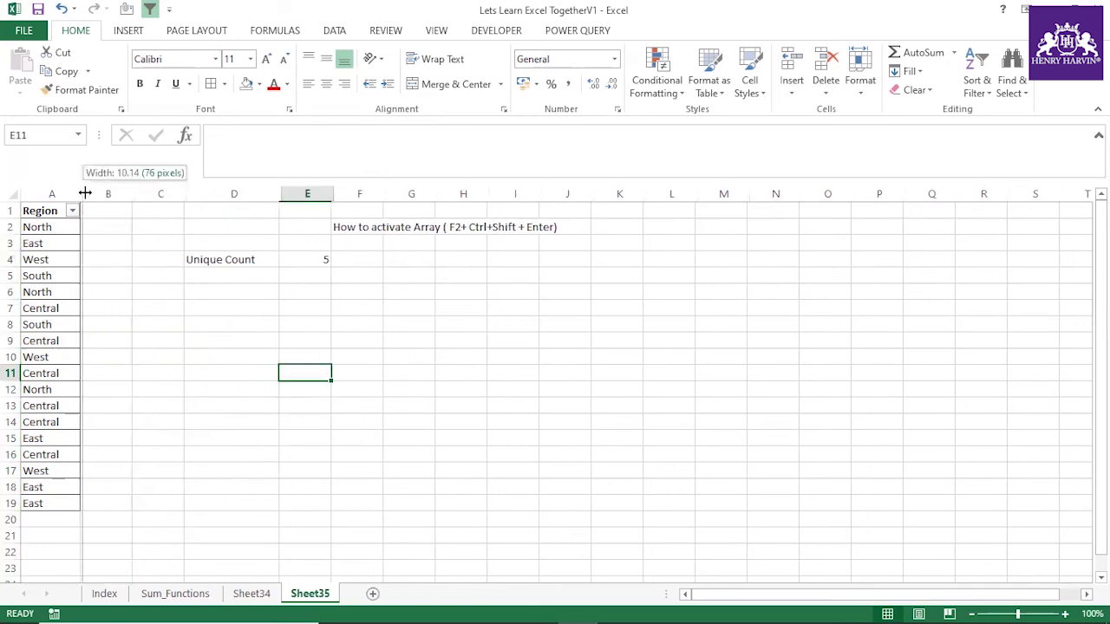
{"action": "left_click", "coordinate": [309, 259]}
{"action": "left_click", "coordinate": [123, 304]}
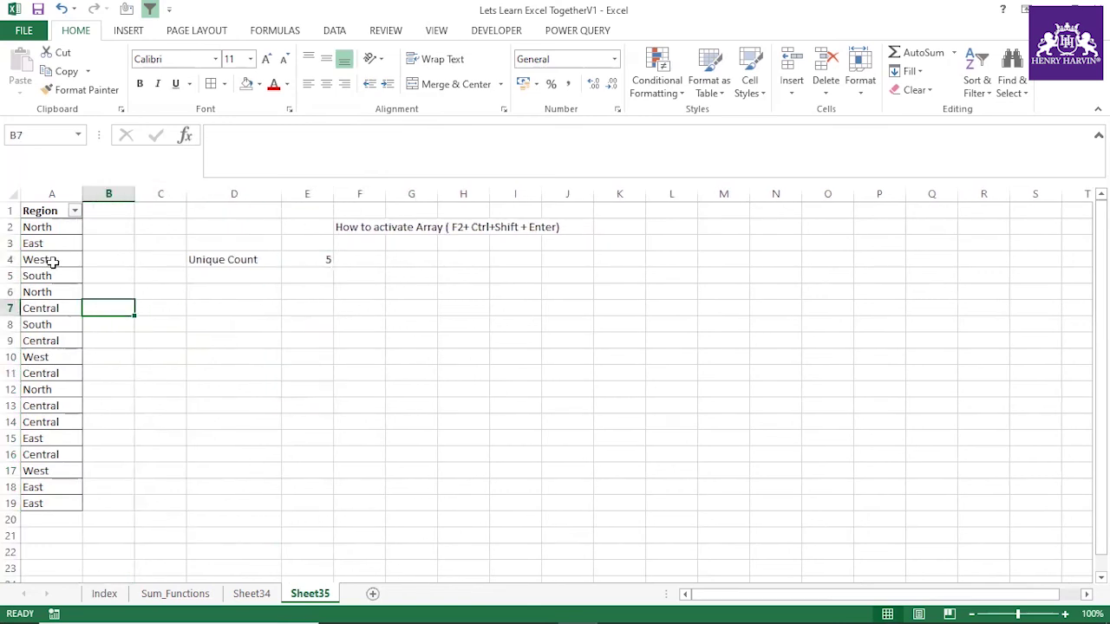
Step: Change the region in A4 to West1 and check the distinct entries in the Region filter list
{"action": "double_click", "coordinate": [53, 260]}
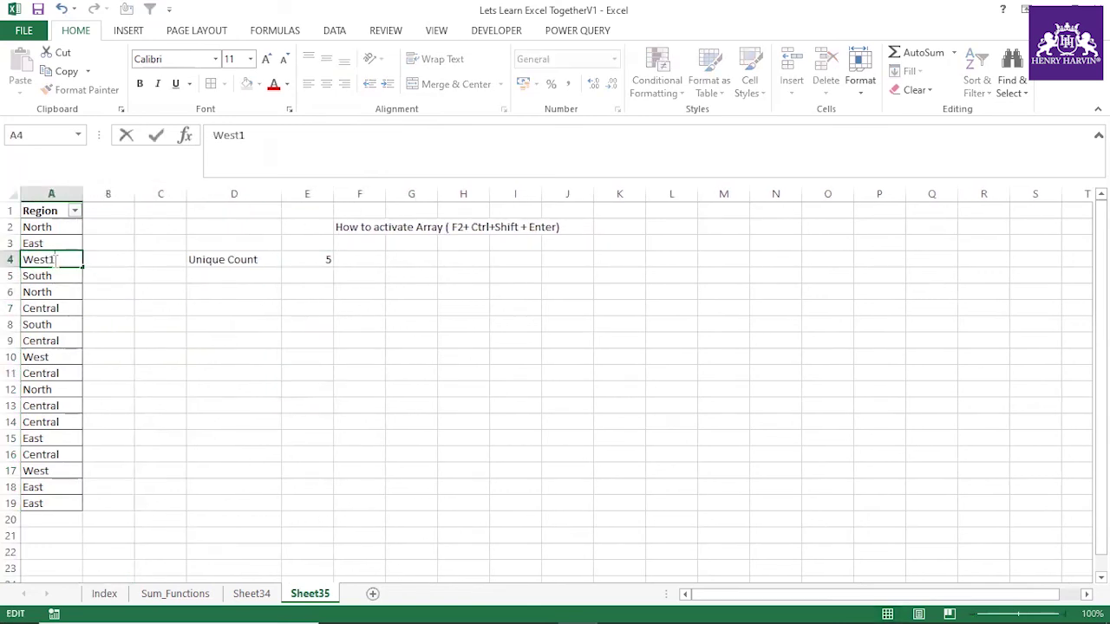
{"action": "type", "text": "1"}
{"action": "key", "text": "Return"}
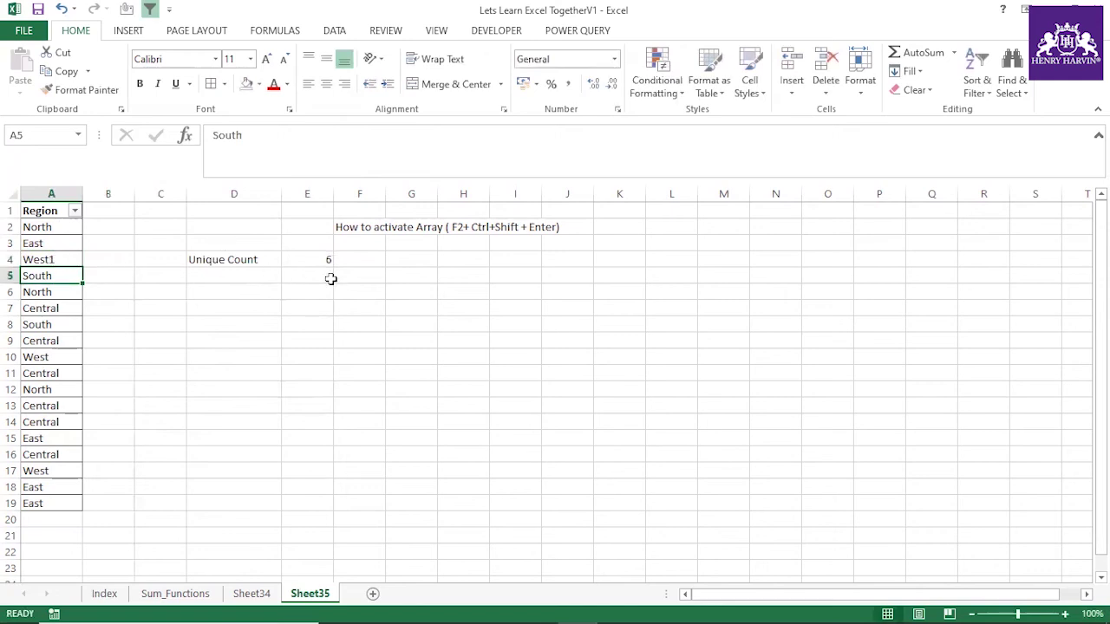
{"action": "left_click", "coordinate": [75, 211]}
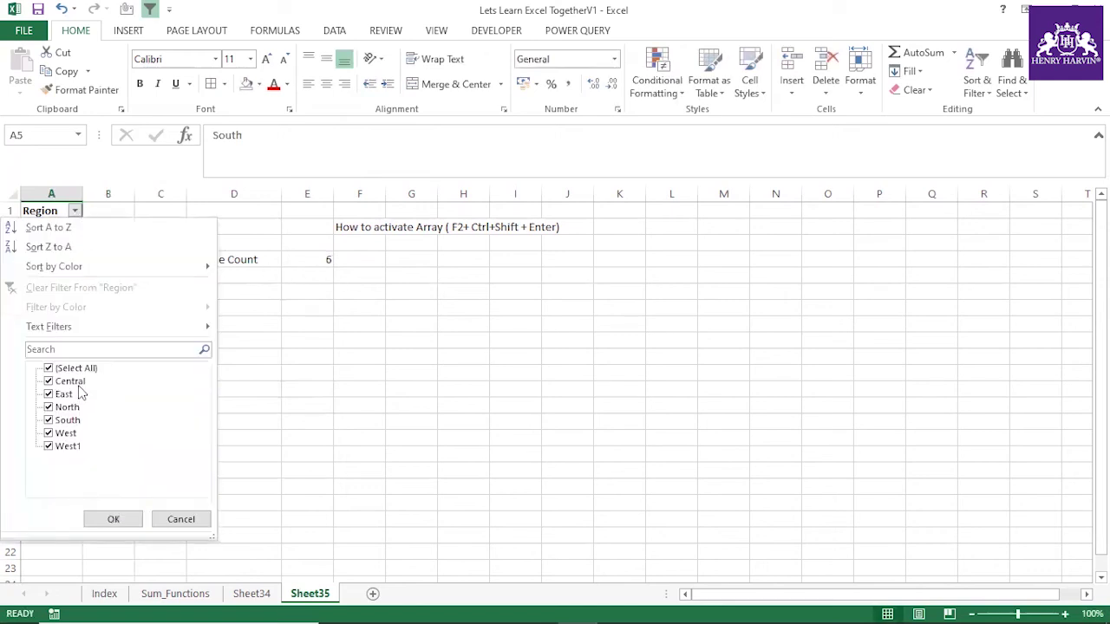
{"action": "left_click", "coordinate": [182, 519]}
{"action": "left_click", "coordinate": [304, 419]}
Step: Change the region in A8 to Southe and review the Unique Count in E4 against the Region list
{"action": "left_click", "coordinate": [70, 325]}
{"action": "key", "text": "F2"}
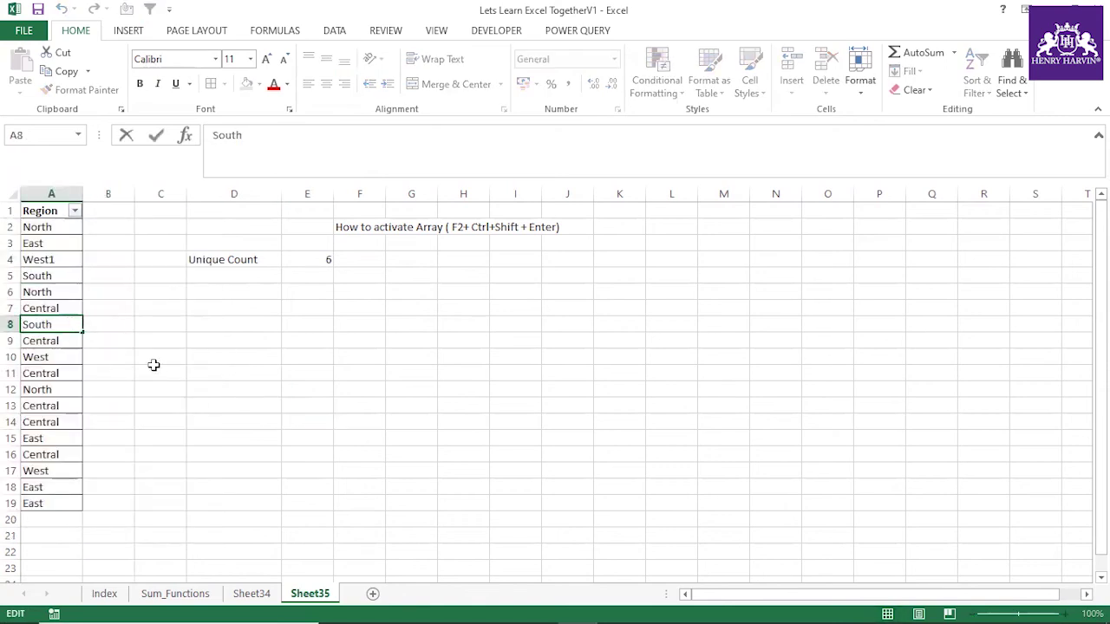
{"action": "type", "text": "e"}
{"action": "left_click_drag", "start_coordinate": [154, 365], "coordinate": [153, 406]}
{"action": "left_click", "coordinate": [309, 259]}
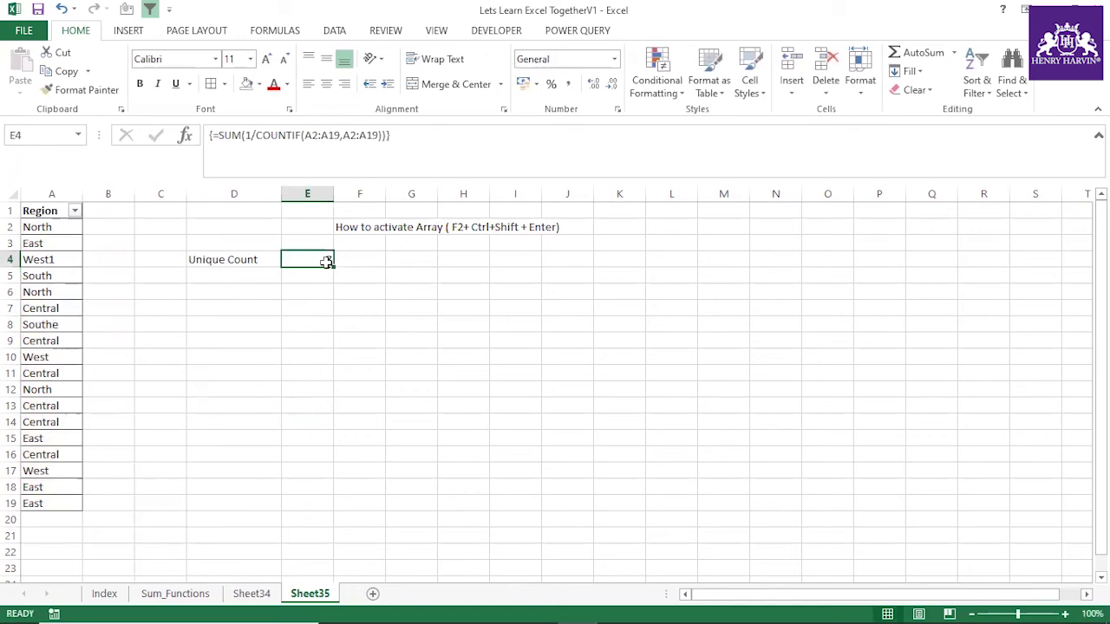
{"action": "left_click", "coordinate": [178, 435]}
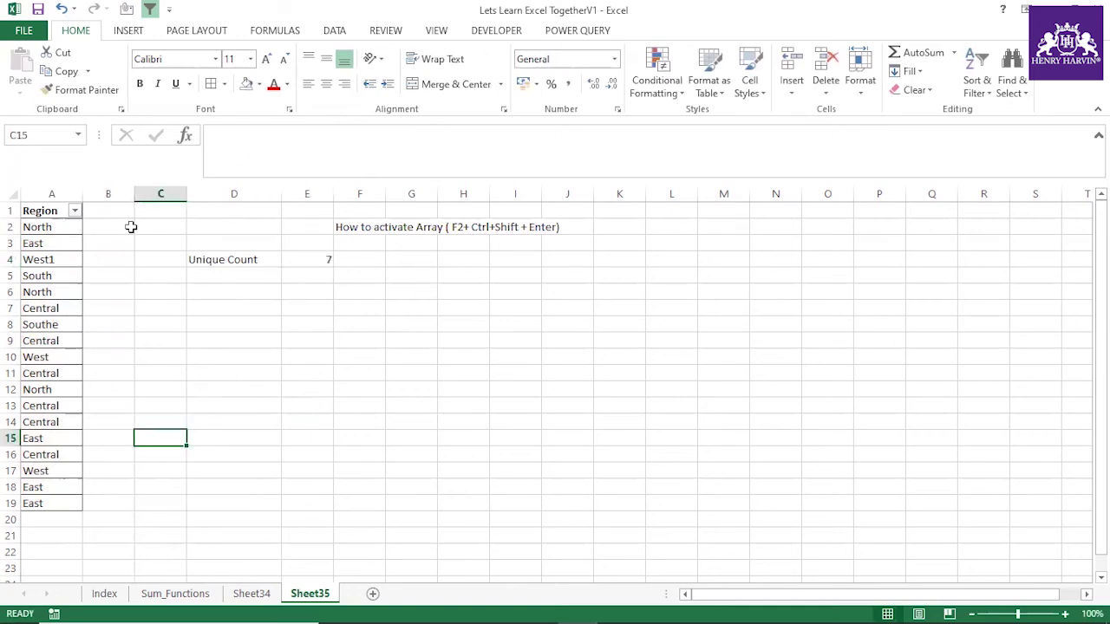
{"action": "left_click_drag", "start_coordinate": [65, 227], "coordinate": [54, 501]}
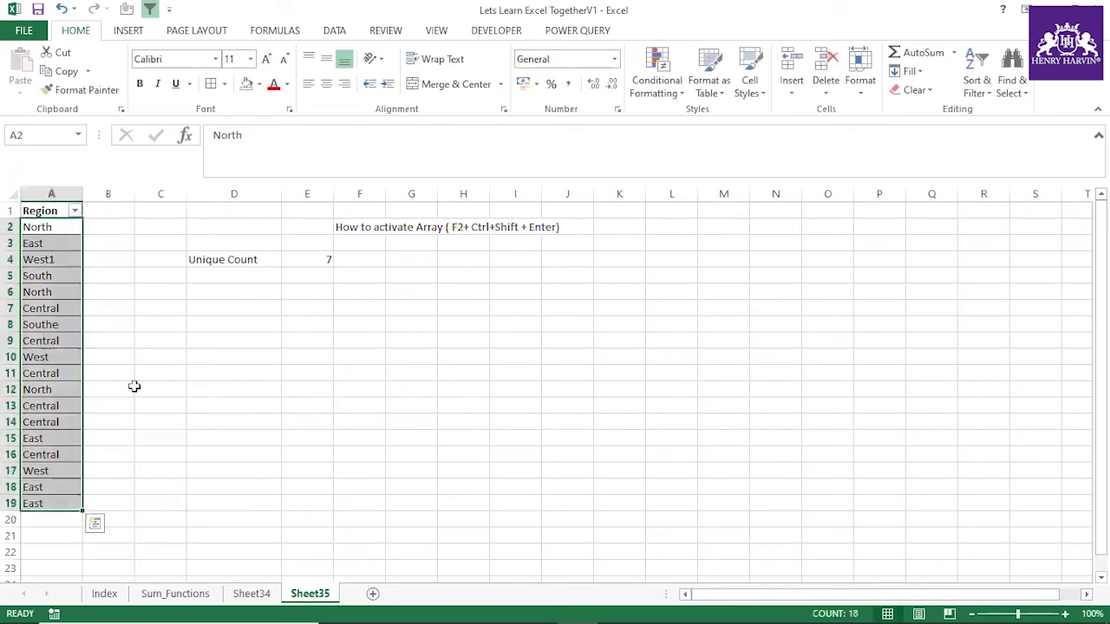
{"action": "left_click", "coordinate": [189, 369]}
{"action": "left_click", "coordinate": [315, 258]}
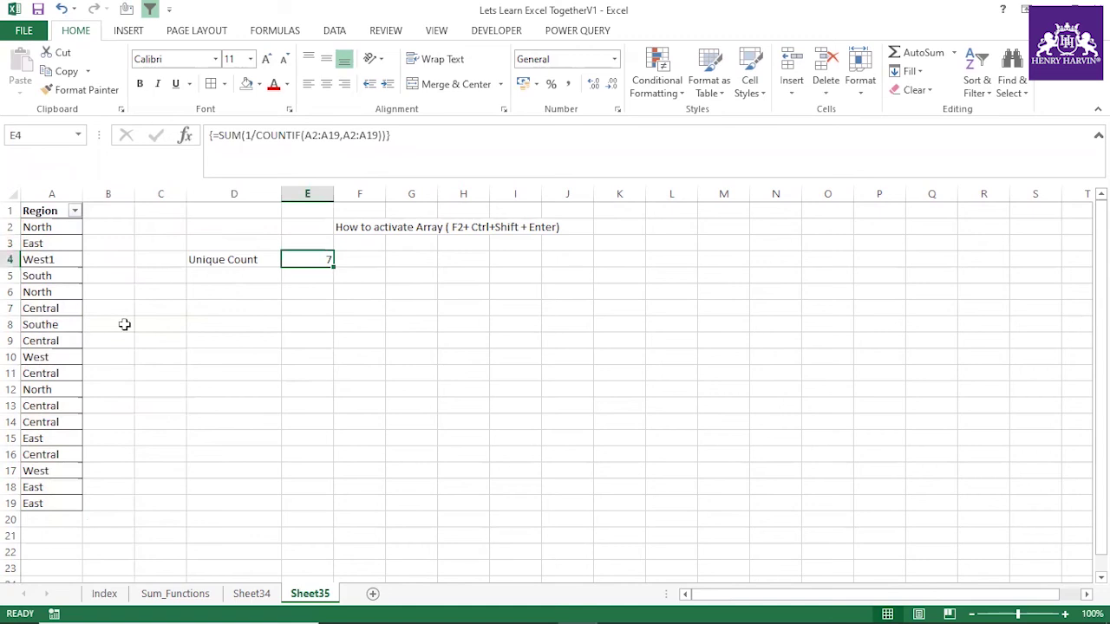
Step: Copy the Region list A1:A19 and paste it as values into A1 of a new sheet
{"action": "left_click_drag", "start_coordinate": [59, 211], "coordinate": [71, 501]}
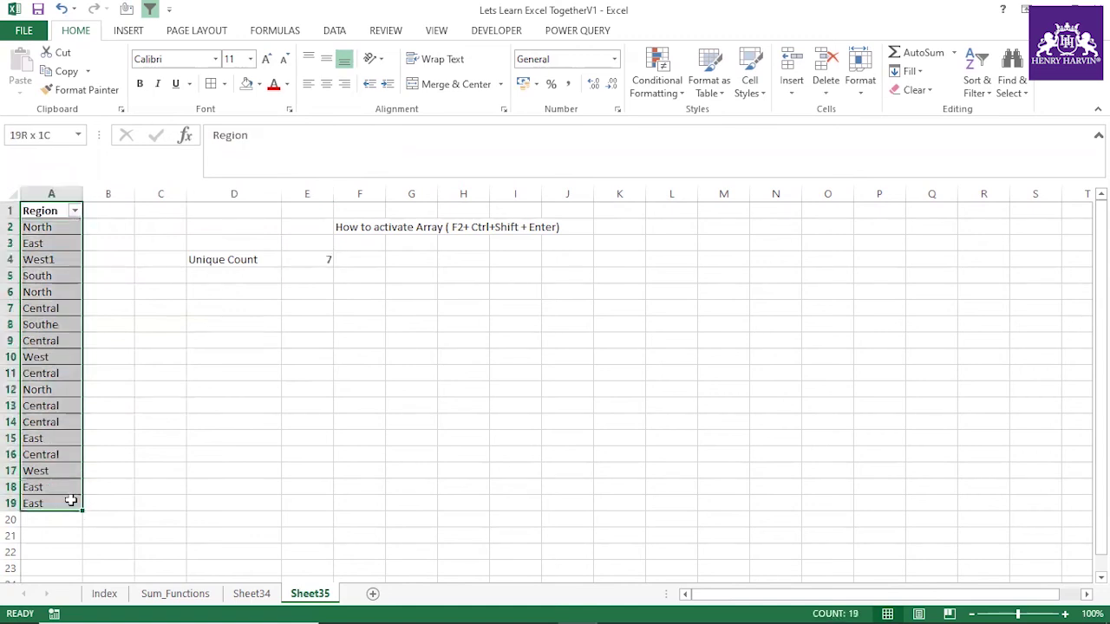
{"action": "key", "text": "ctrl+c"}
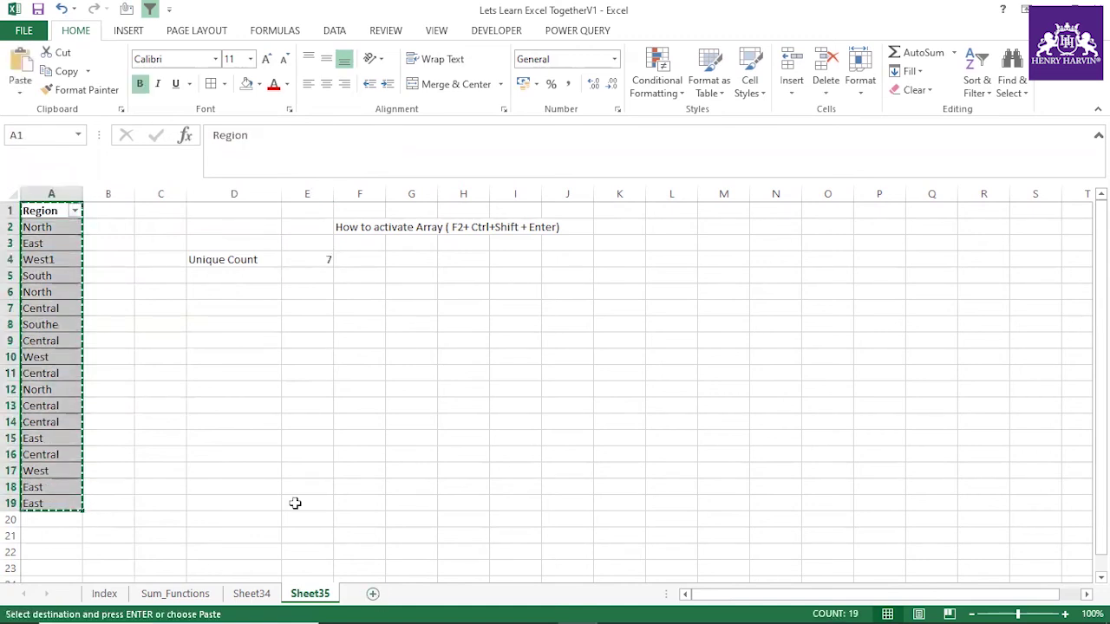
{"action": "key", "text": "shift+F11"}
{"action": "right_click", "coordinate": [50, 209]}
{"action": "left_click", "coordinate": [110, 272]}
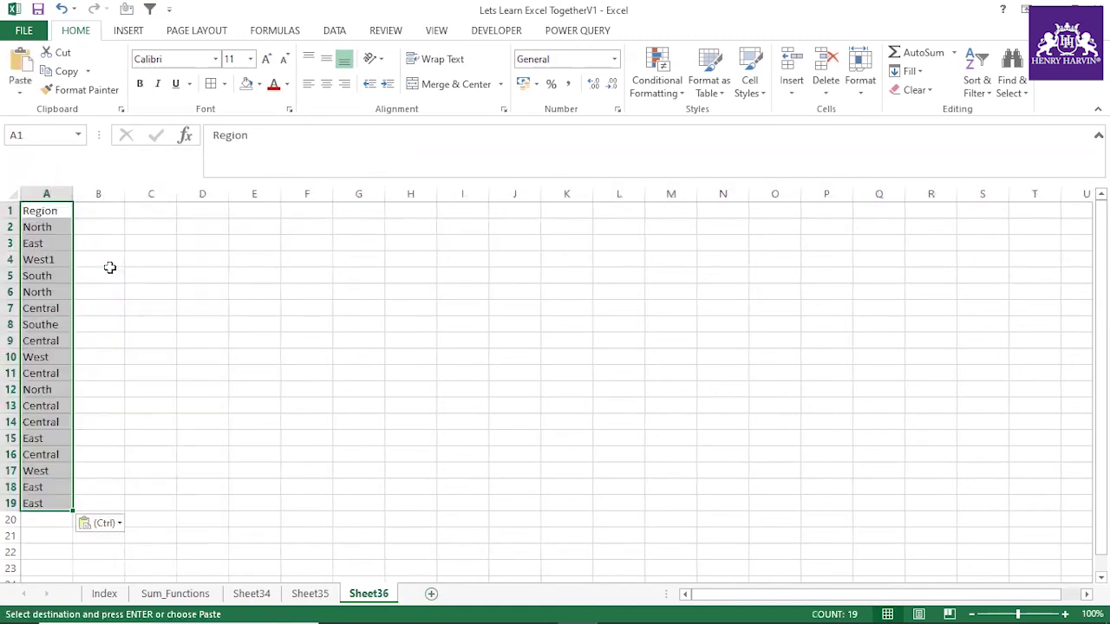
Step: Remove the duplicates from the copied Region list and check how many entries remain
{"action": "left_click", "coordinate": [335, 35]}
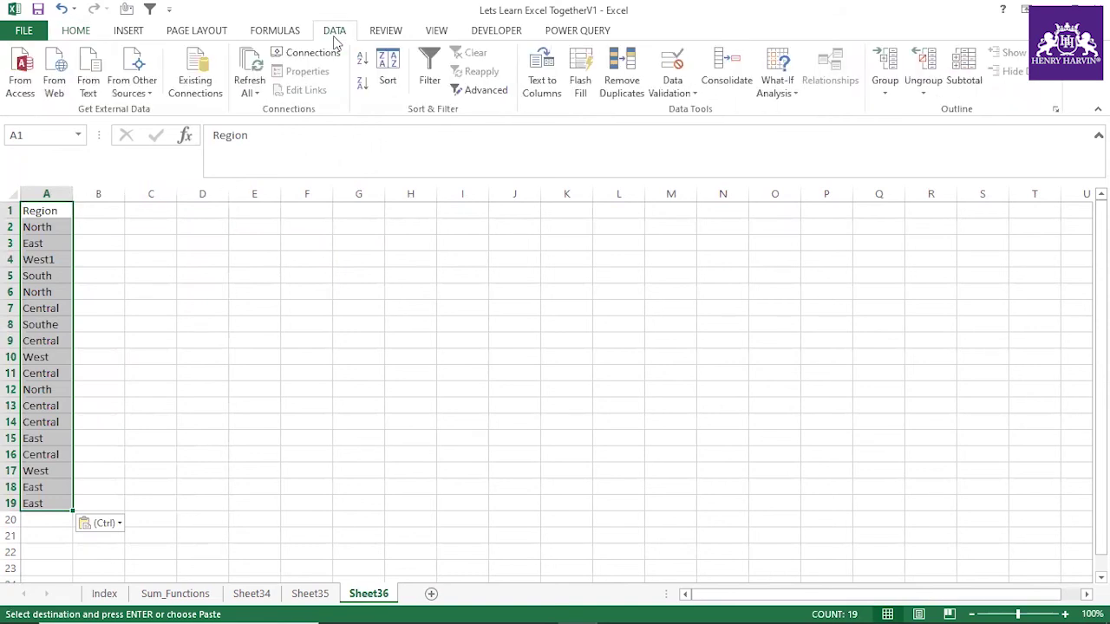
{"action": "left_click", "coordinate": [635, 89]}
{"action": "left_click", "coordinate": [677, 383]}
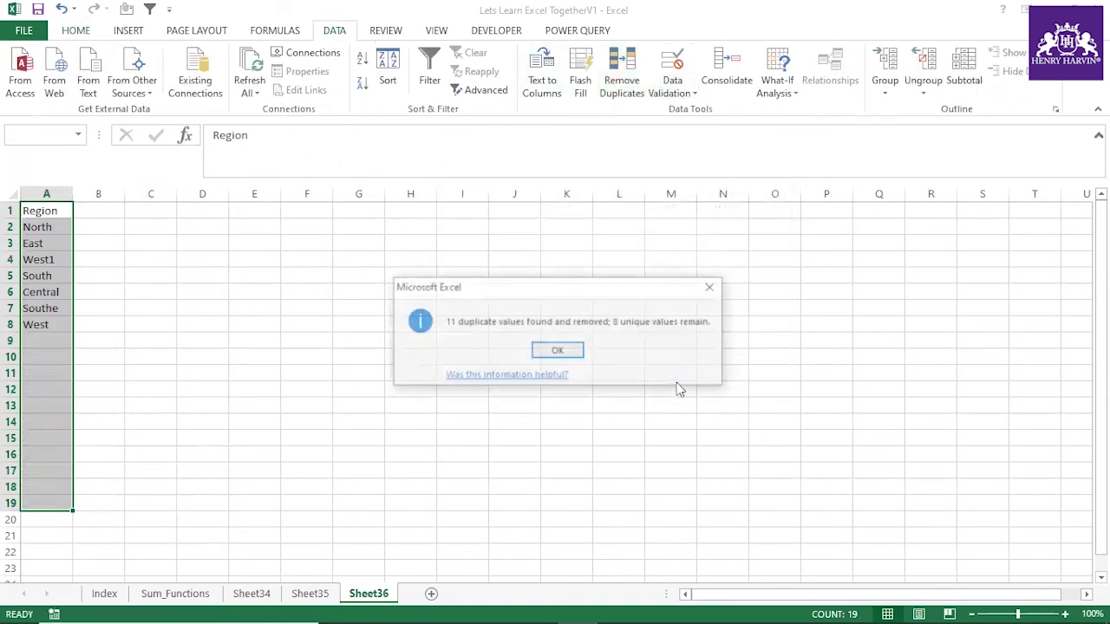
{"action": "left_click", "coordinate": [560, 353]}
{"action": "left_click_drag", "start_coordinate": [48, 221], "coordinate": [42, 324]}
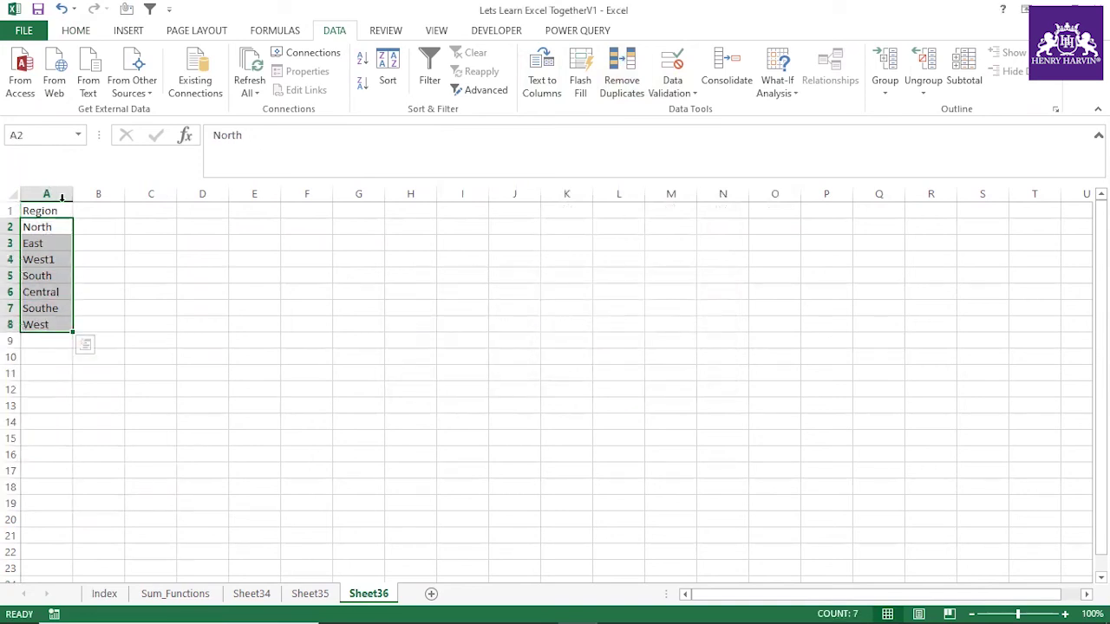
{"action": "left_click_drag", "start_coordinate": [62, 211], "coordinate": [47, 325]}
{"action": "left_click", "coordinate": [55, 211]}
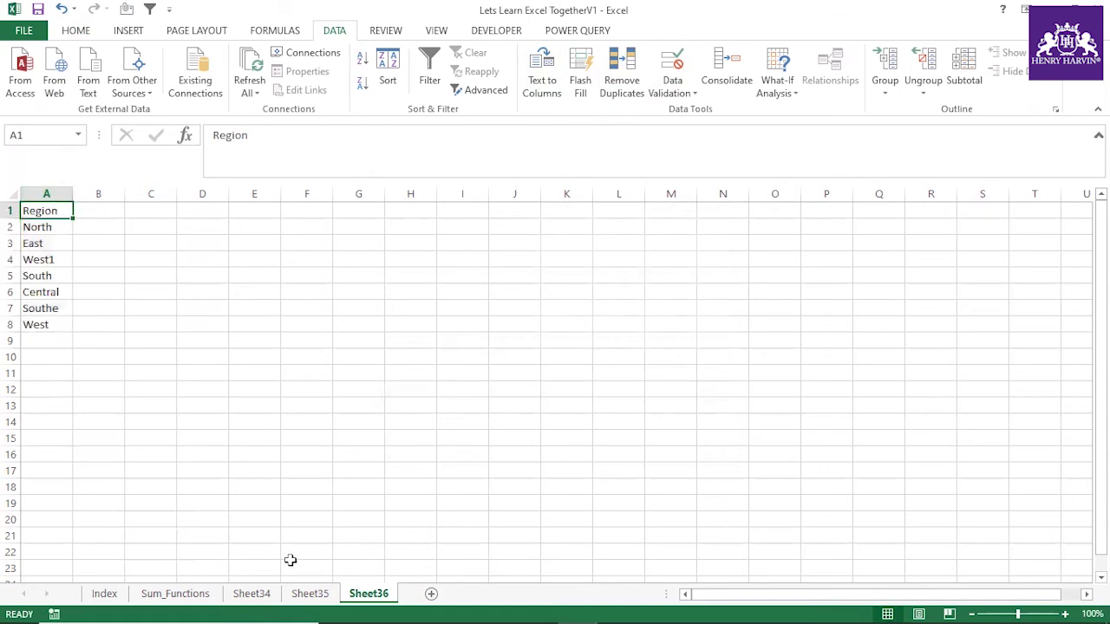
Step: Return to Sheet35 and compare the Region list with the Unique Count array formula and the array activation note
{"action": "left_click", "coordinate": [308, 595]}
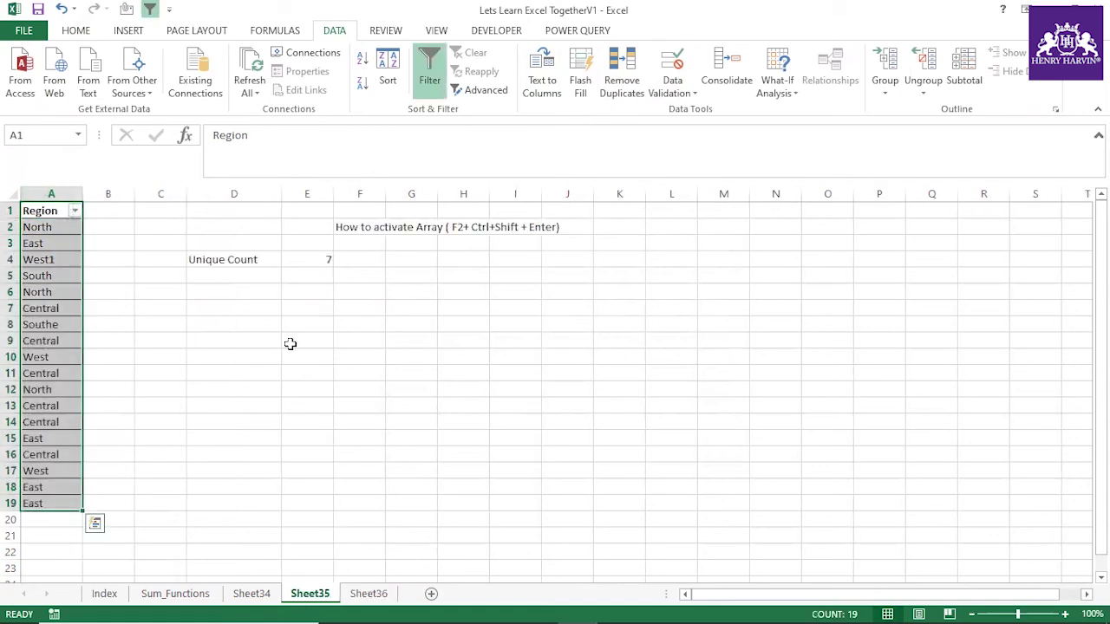
{"action": "left_click", "coordinate": [293, 255]}
{"action": "left_click_drag", "start_coordinate": [56, 228], "coordinate": [40, 510]}
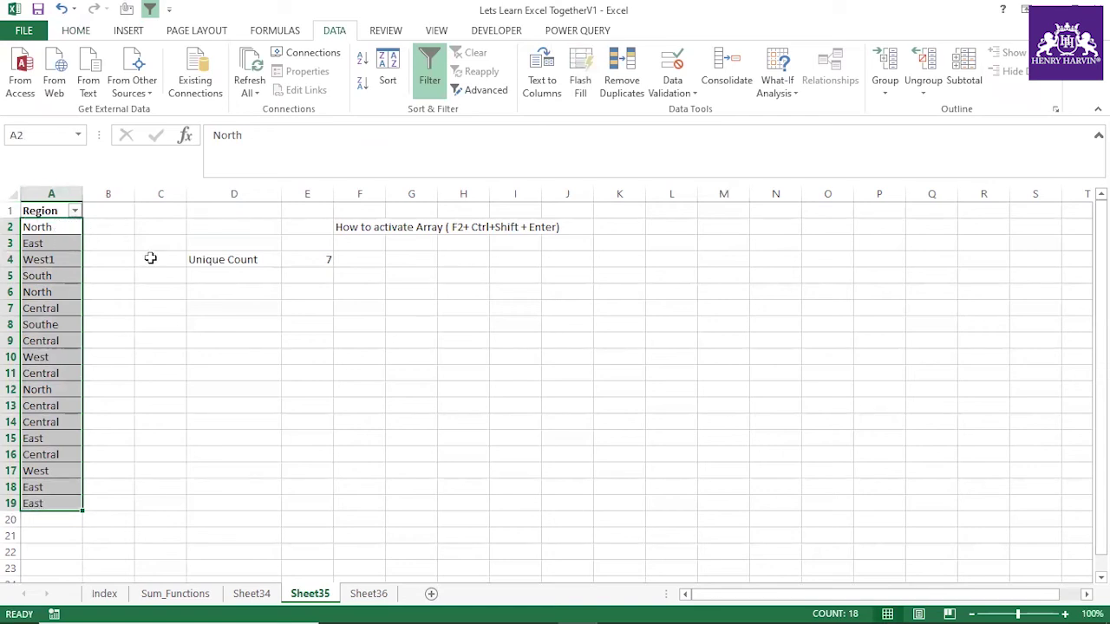
{"action": "left_click", "coordinate": [304, 258]}
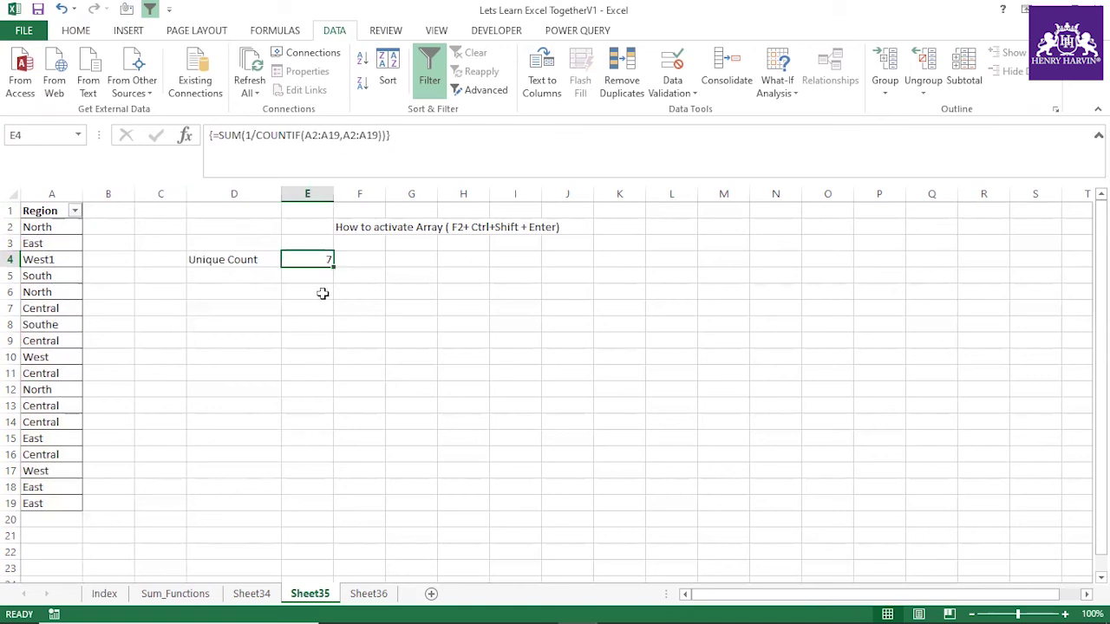
{"action": "left_click", "coordinate": [348, 353]}
{"action": "left_click", "coordinate": [347, 226]}
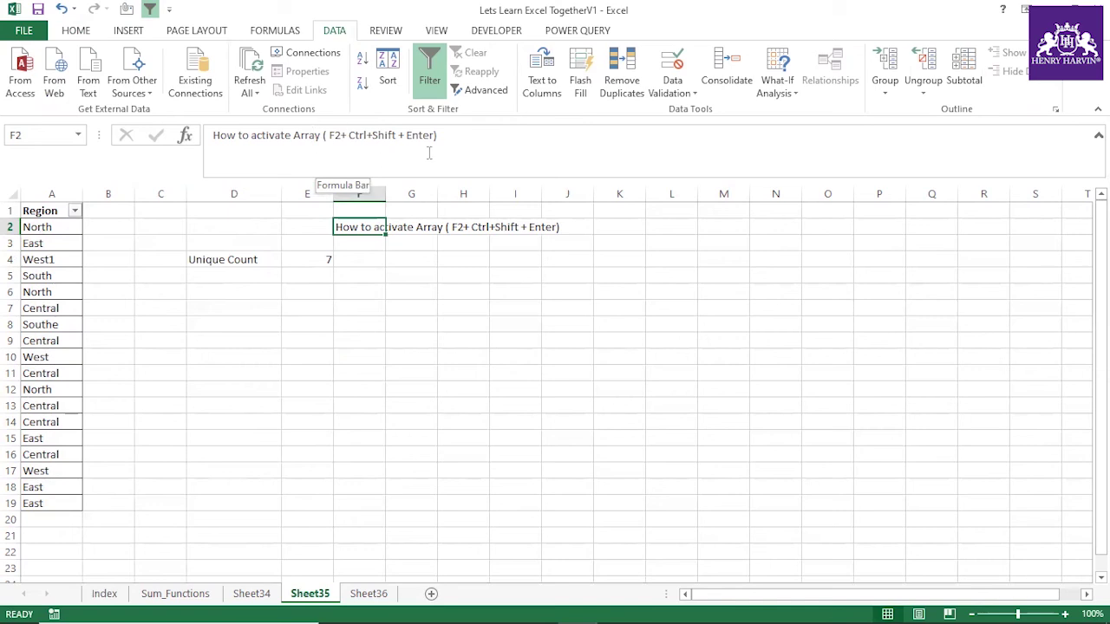
{"action": "left_click", "coordinate": [404, 292]}
Step: Replace SUM with SUMPRODUCT in E4 so the formula reads =SUMPRODUCT(1/COUNTIF(A2:A19,A2:A19)), entered as a normal formula
{"action": "left_click", "coordinate": [310, 258]}
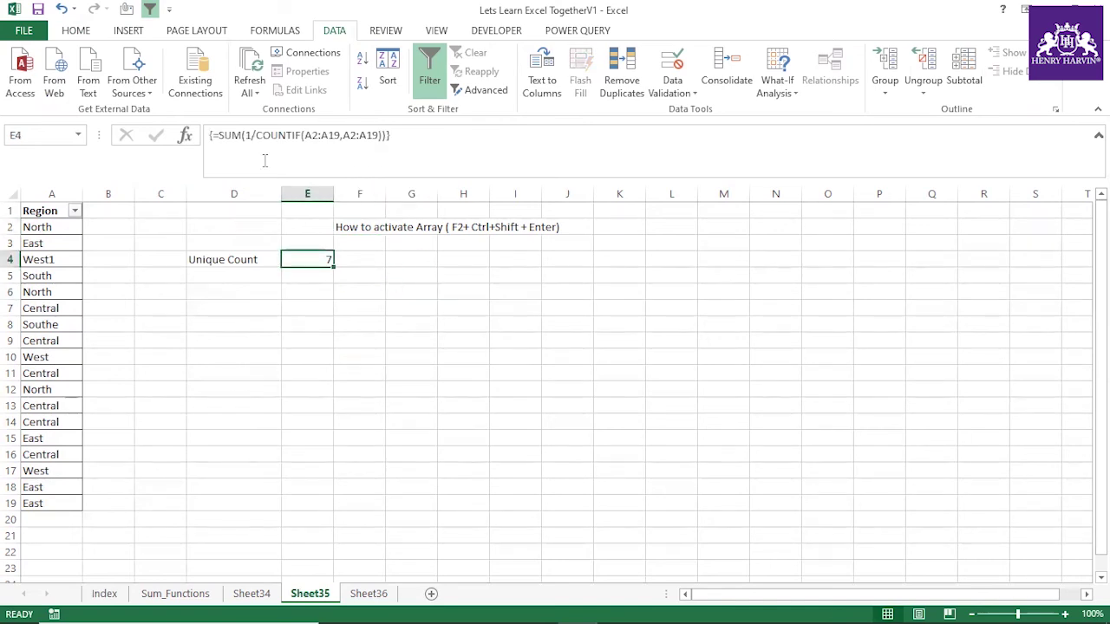
{"action": "left_click", "coordinate": [243, 135]}
{"action": "type", "text": "pr"}
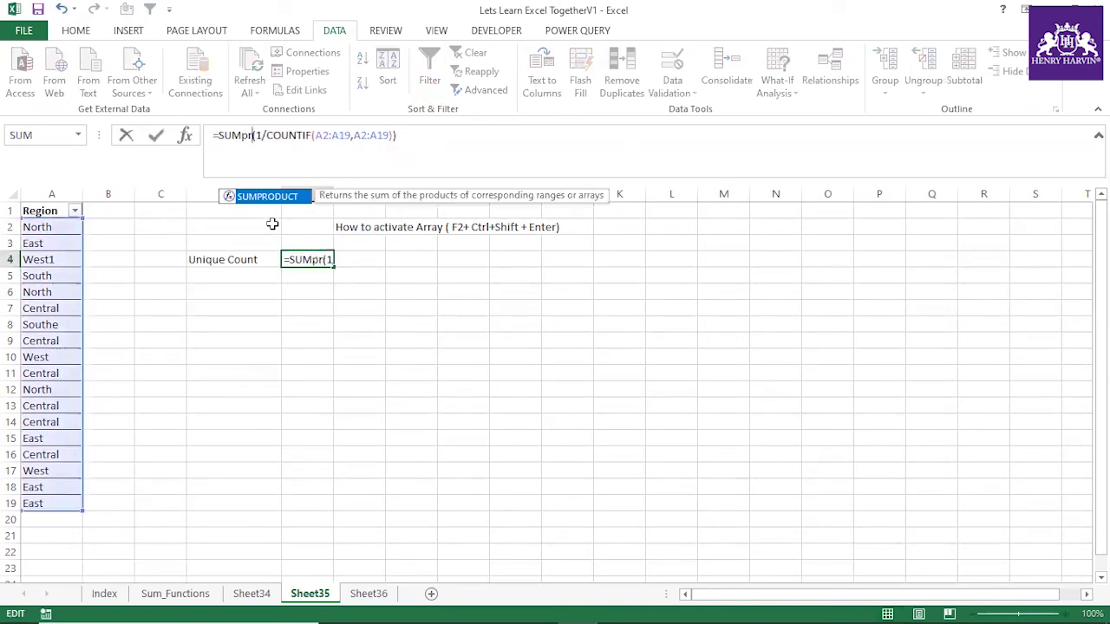
{"action": "key", "text": "Tab"}
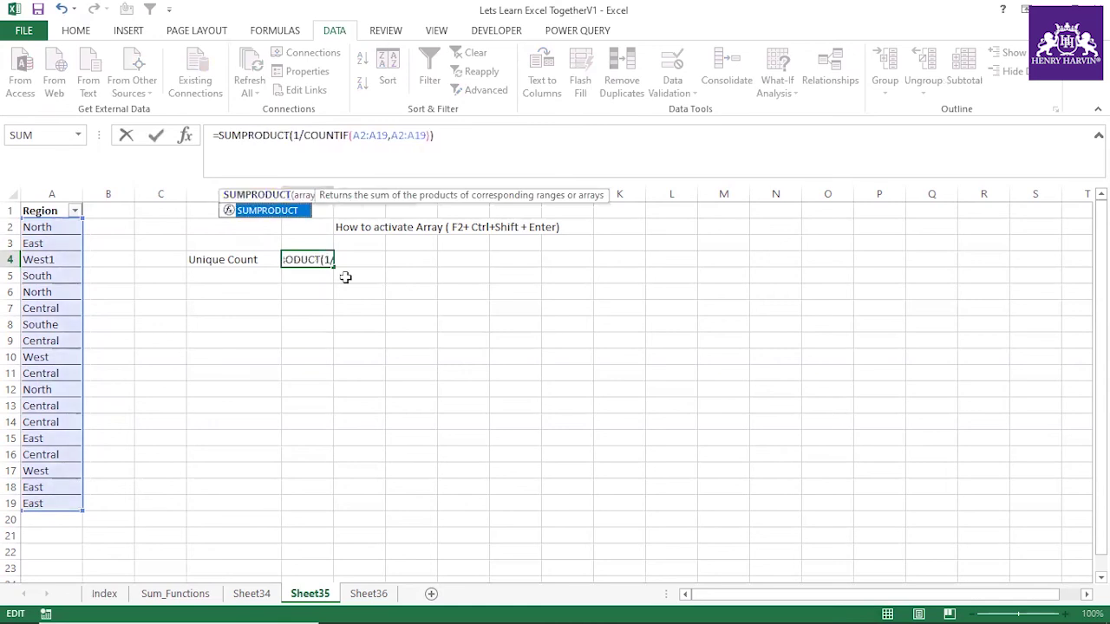
{"action": "key", "text": "Return"}
{"action": "left_click", "coordinate": [317, 257]}
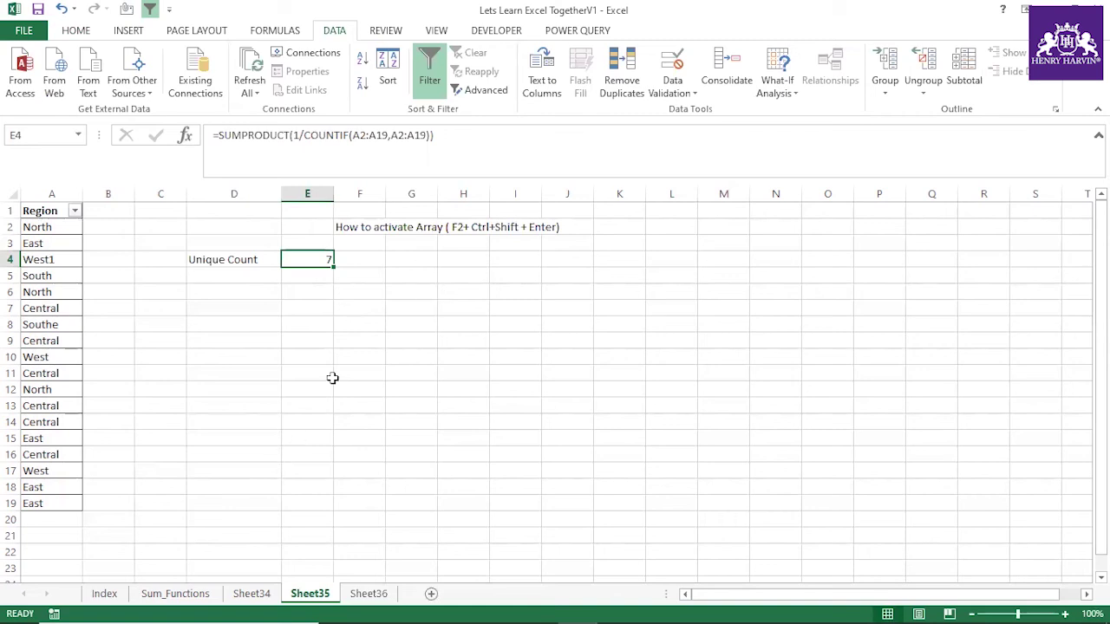
Step: Fill the topic links in F51:F55 on the Index sheet with the same orange as the title
{"action": "left_click", "coordinate": [349, 345]}
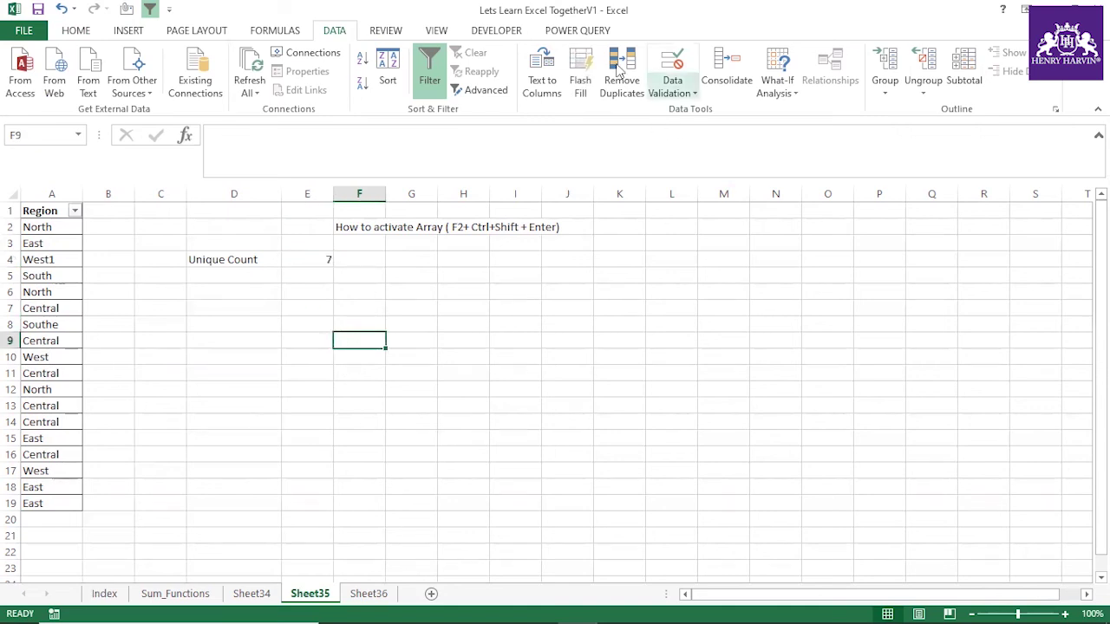
{"action": "left_click", "coordinate": [311, 314]}
{"action": "left_click", "coordinate": [102, 594]}
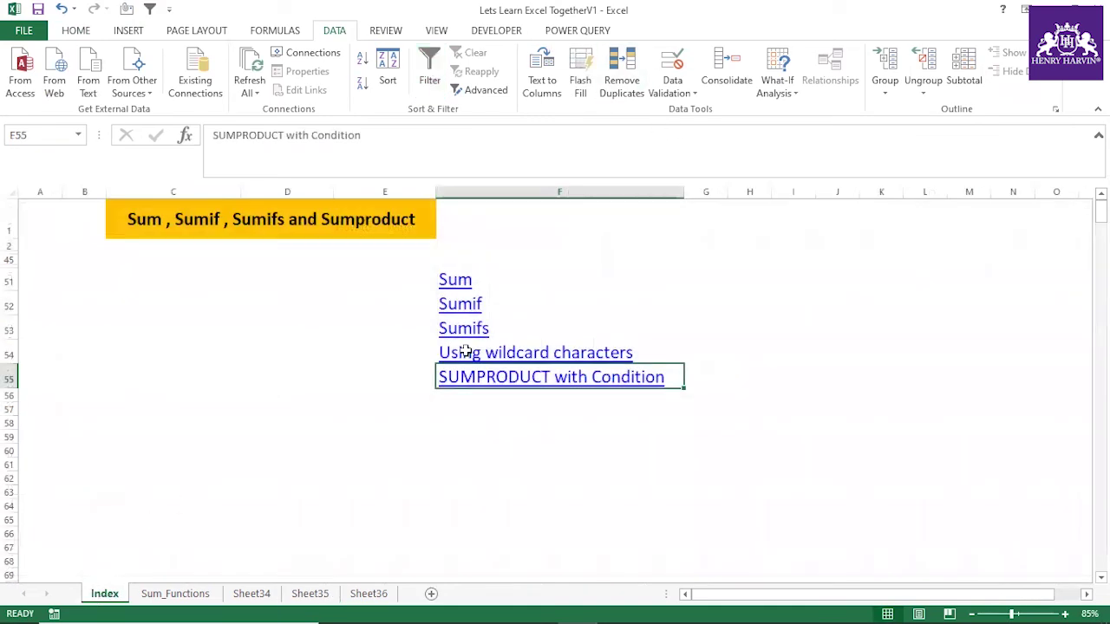
{"action": "left_click_drag", "start_coordinate": [458, 280], "coordinate": [488, 373]}
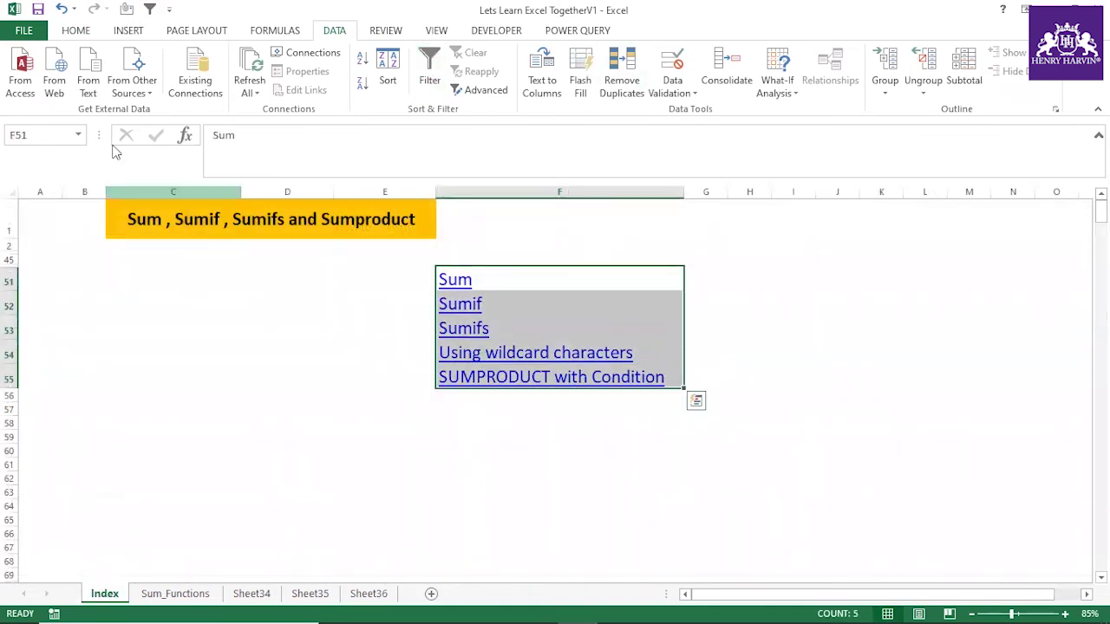
{"action": "left_click", "coordinate": [86, 32]}
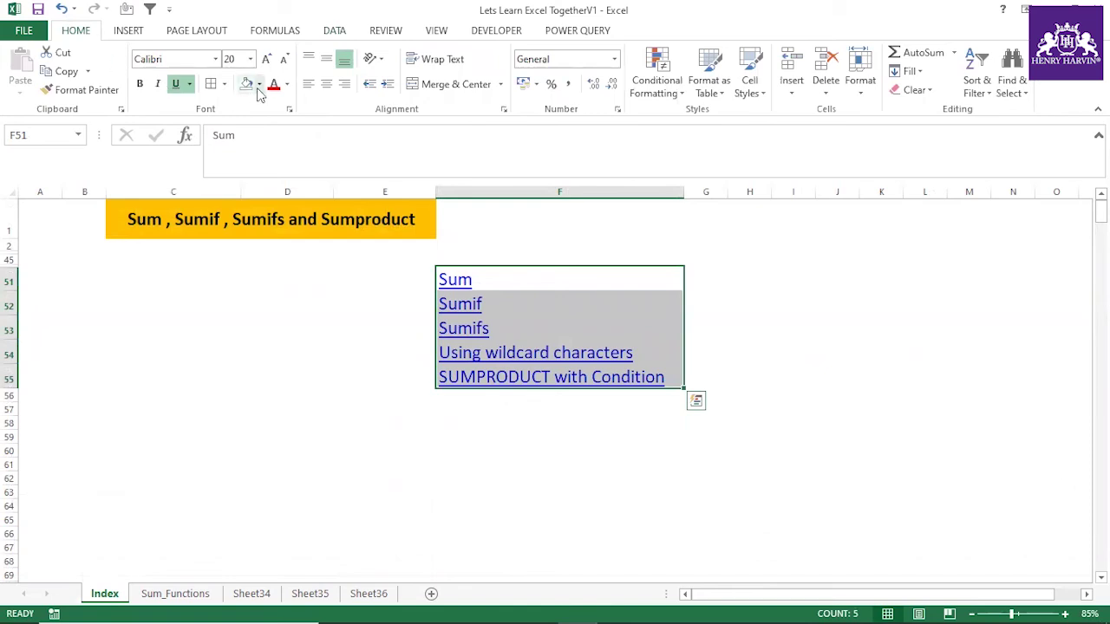
{"action": "left_click", "coordinate": [258, 84]}
{"action": "left_click", "coordinate": [272, 210]}
{"action": "left_click", "coordinate": [303, 347]}
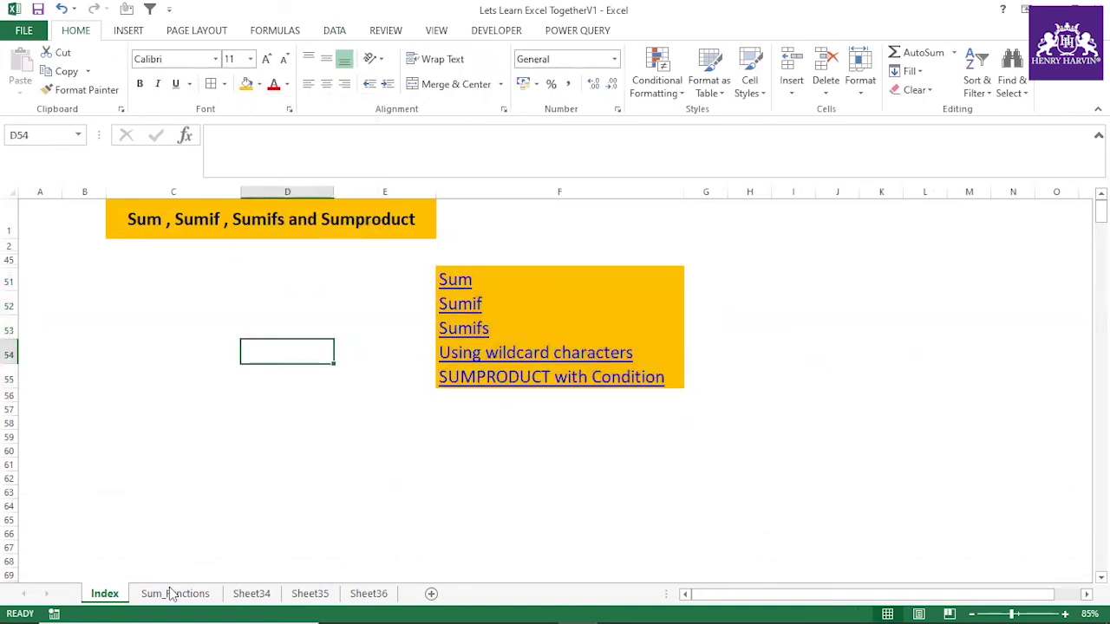
Step: Look through the Sum_Functions, Sheet34, Sheet35 and Sheet36 worksheets
{"action": "left_click", "coordinate": [173, 594]}
{"action": "left_click", "coordinate": [252, 594]}
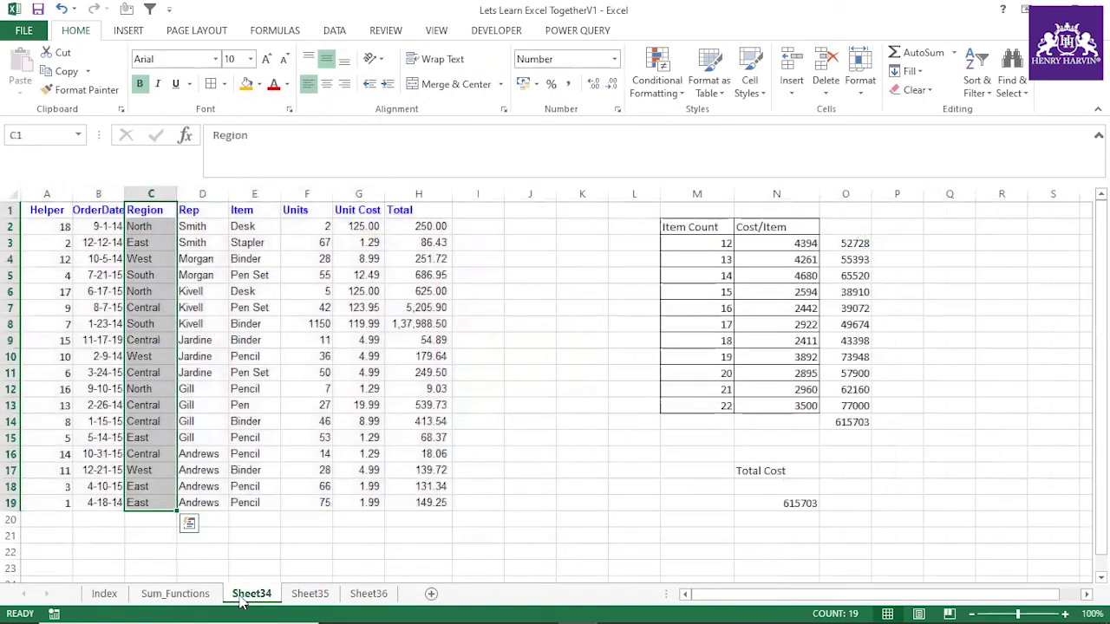
{"action": "left_click", "coordinate": [530, 470]}
{"action": "left_click", "coordinate": [309, 594]}
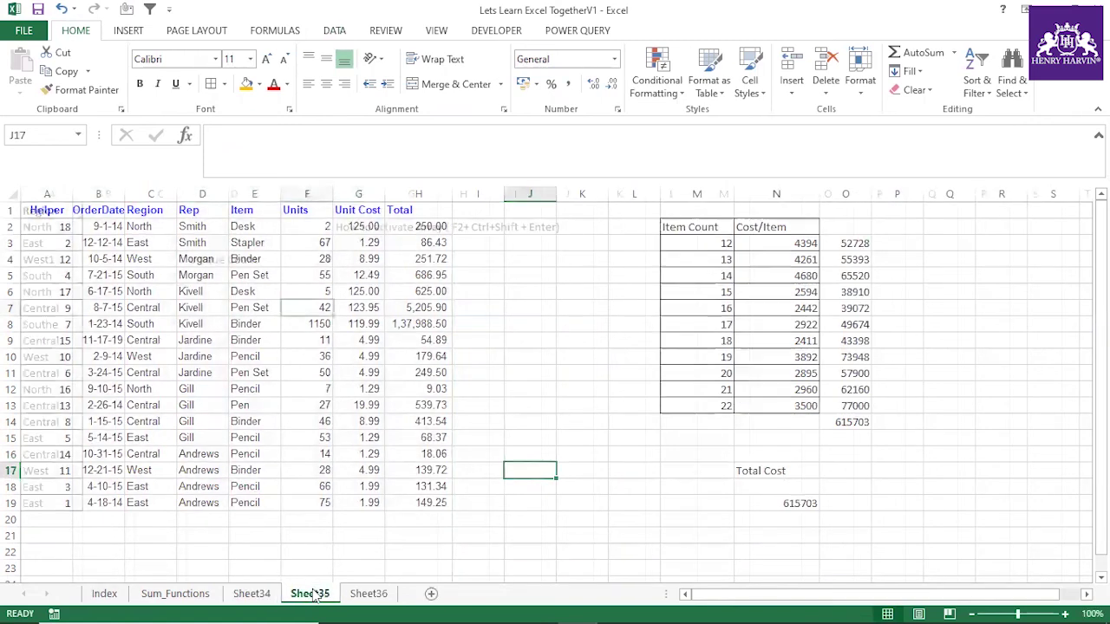
{"action": "left_click", "coordinate": [368, 594]}
Step: Copy the order table A1:H19 from Sheet34 into A1 of a new sheet and autofit its Total column
{"action": "left_click", "coordinate": [248, 597]}
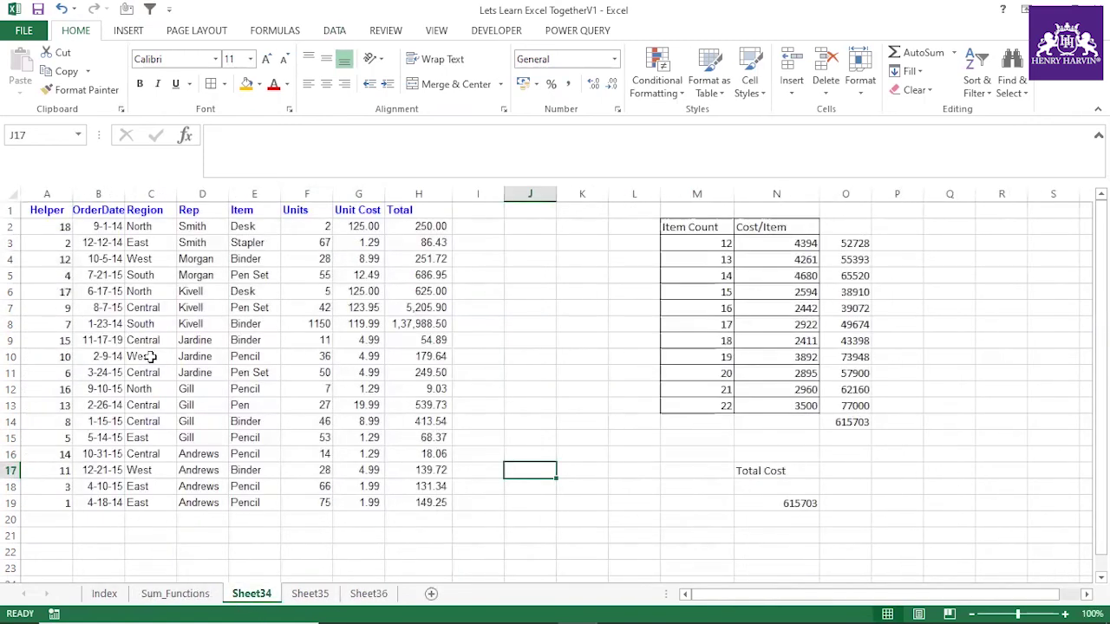
{"action": "scroll", "coordinate": [252, 317], "scroll_direction": "down", "scroll_amount": 1}
{"action": "scroll", "coordinate": [251, 317], "scroll_direction": "up", "scroll_amount": 1}
{"action": "left_click_drag", "start_coordinate": [43, 209], "coordinate": [420, 496]}
{"action": "key", "text": "ctrl+c"}
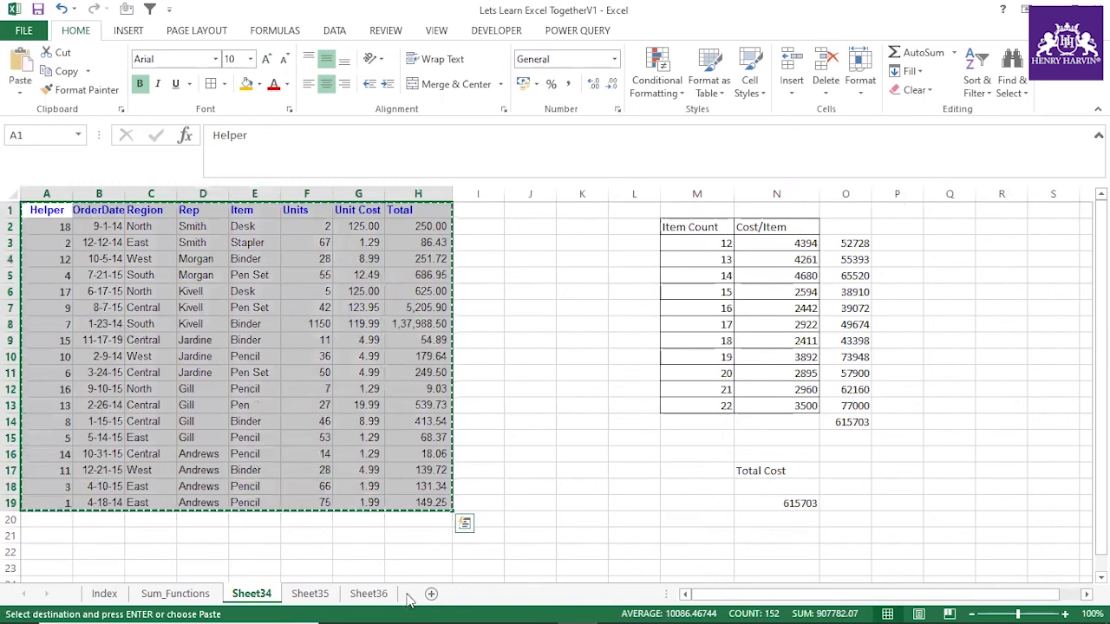
{"action": "left_click", "coordinate": [431, 594]}
{"action": "key", "text": "ctrl+v"}
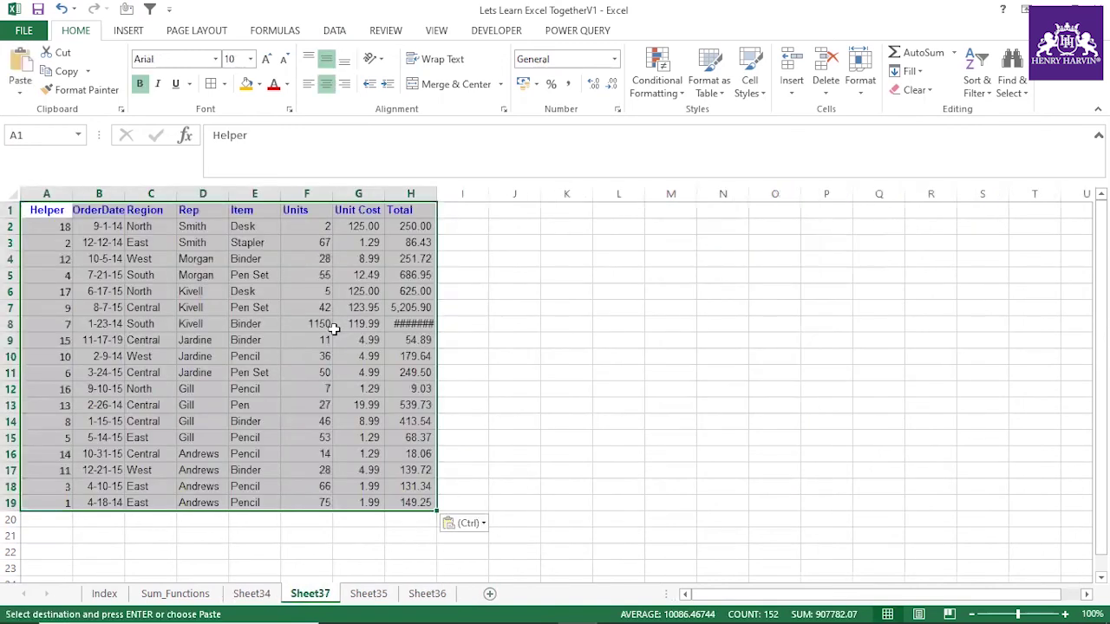
{"action": "left_click", "coordinate": [517, 309]}
{"action": "double_click", "coordinate": [436, 193]}
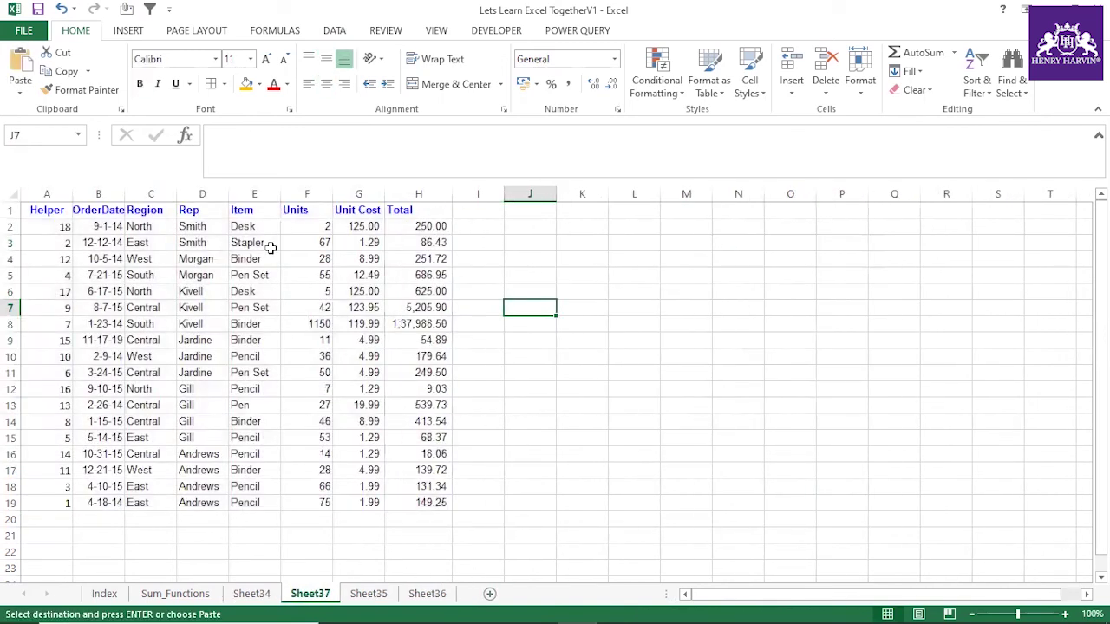
Step: Enter the label "Total Desk Cost" in K3 and autofit column K
{"action": "left_click", "coordinate": [570, 242]}
{"action": "type", "text": "T"}
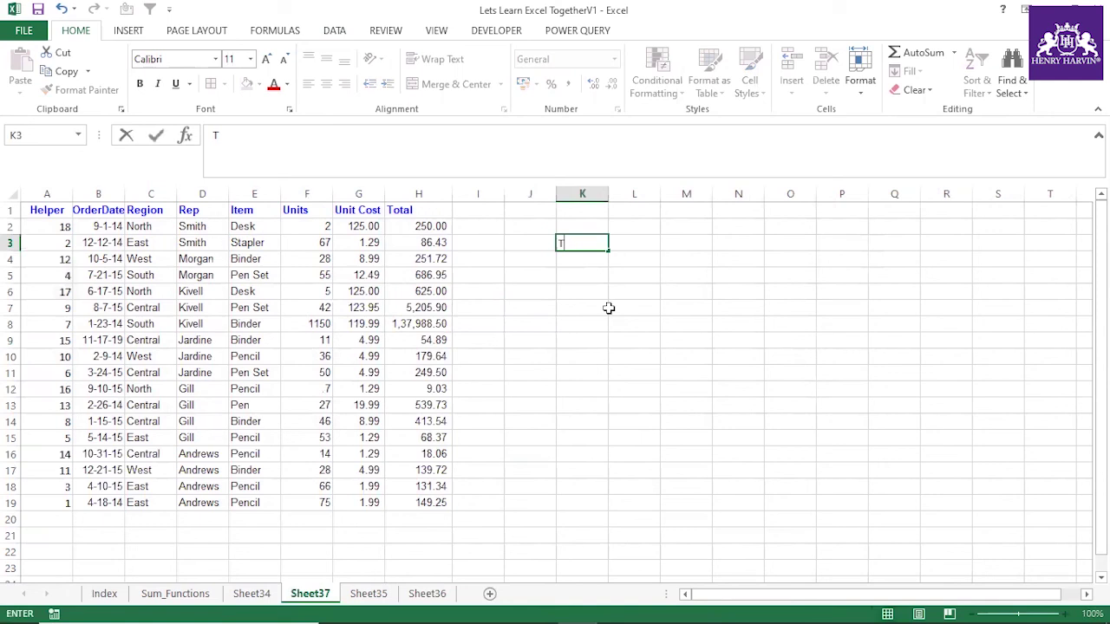
{"action": "type", "text": "otal Desk Cost"}
{"action": "left_click", "coordinate": [605, 319]}
{"action": "double_click", "coordinate": [608, 194]}
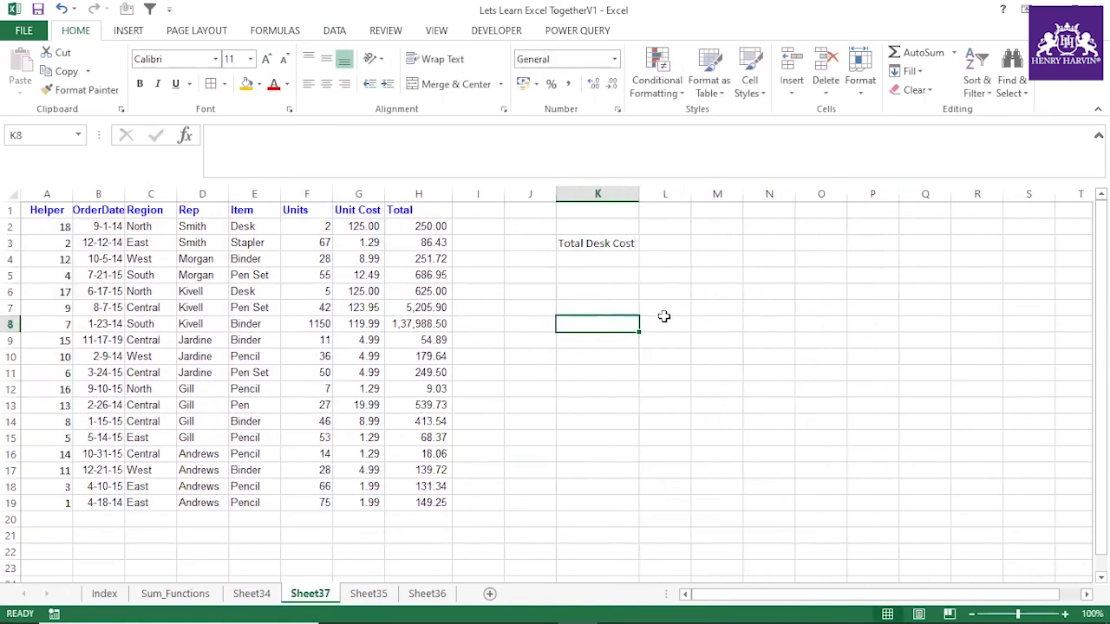
Step: Begin a SUMPRODUCT formula in L8 that multiplies the condition E2:E19="Desk" by the totals in H2:H19
{"action": "left_click", "coordinate": [663, 318]}
{"action": "type", "text": "=sum"}
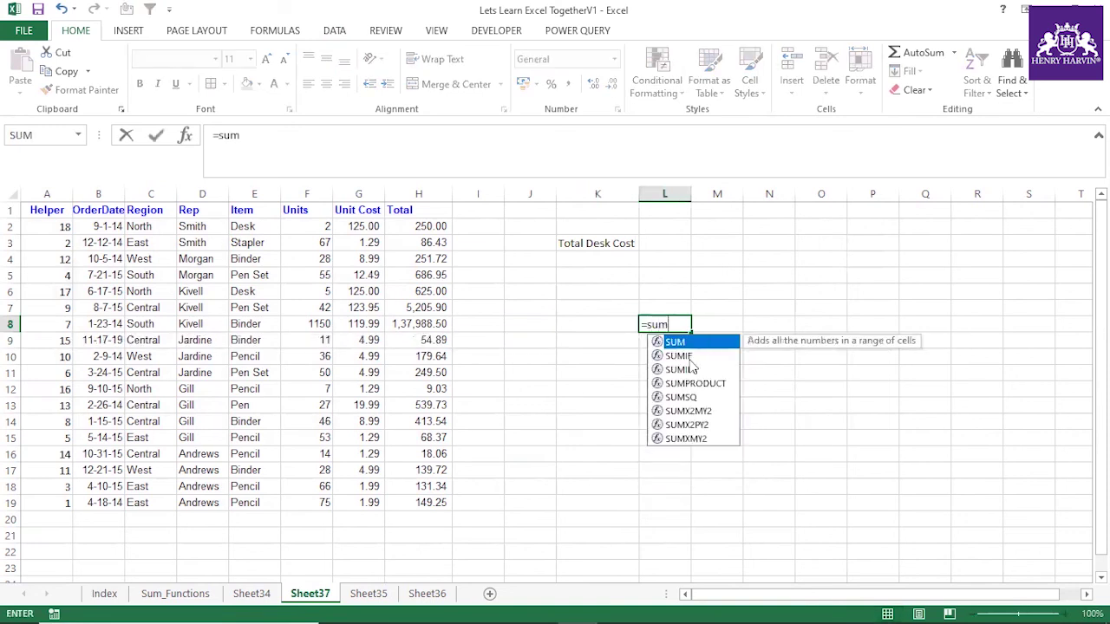
{"action": "double_click", "coordinate": [702, 384]}
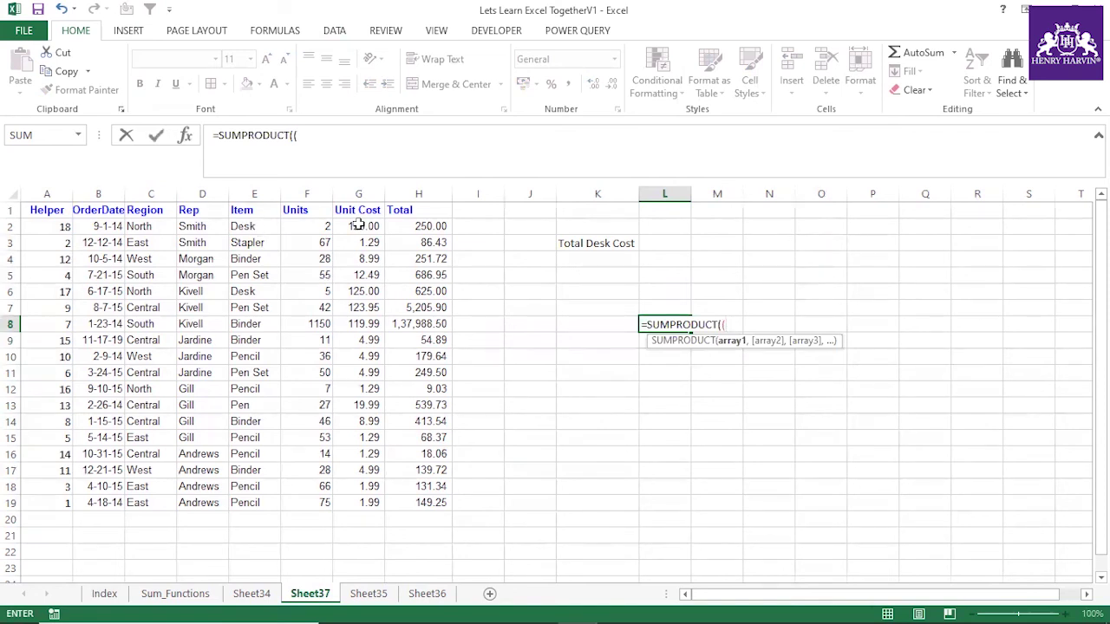
{"action": "left_click_drag", "start_coordinate": [254, 225], "coordinate": [249, 503]}
{"action": "type", "text": "=\"DEs"}
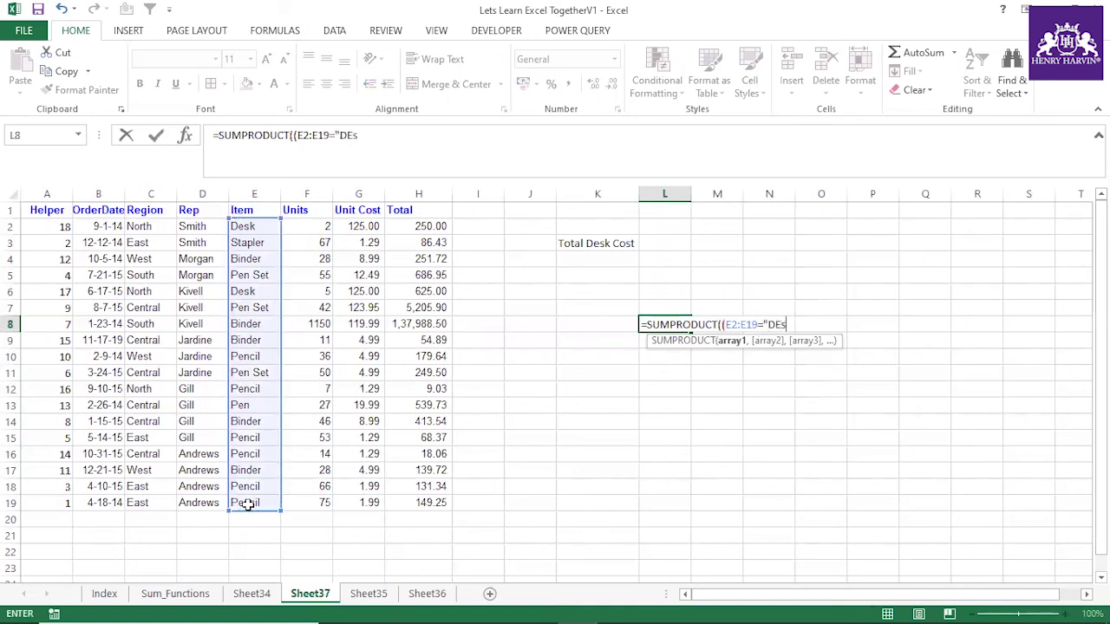
{"action": "key", "text": "BackSpace"}
{"action": "key", "text": "BackSpace"}
{"action": "key", "text": "BackSpace"}
{"action": "type", "text": "esk"}
{"action": "left_click_drag", "start_coordinate": [412, 226], "coordinate": [428, 497]}
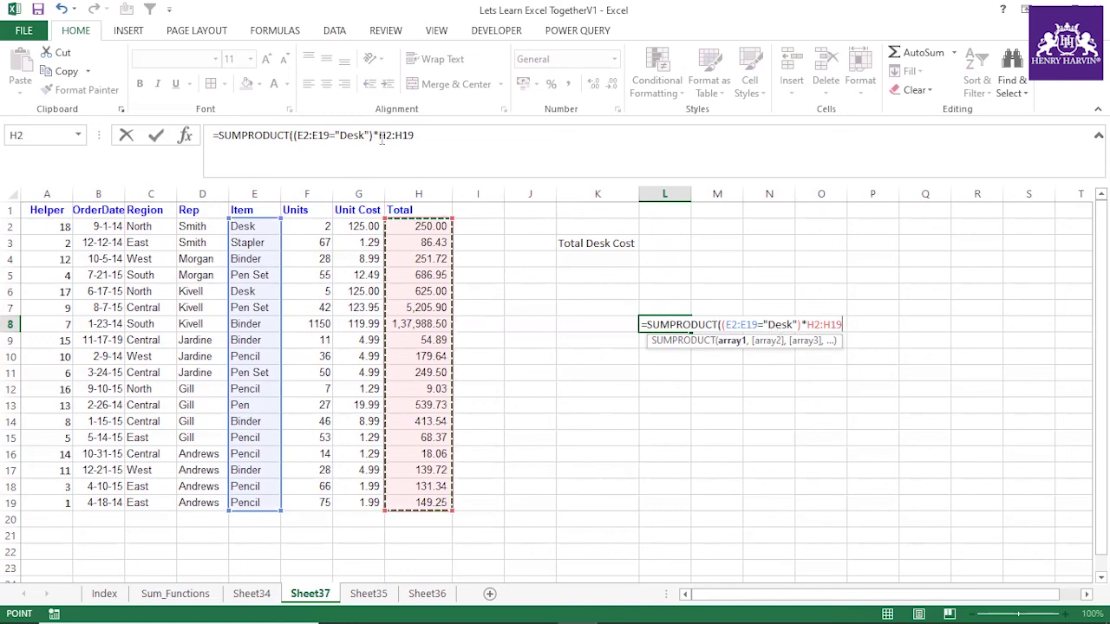
Step: Add the double negative and parentheses so L8 reads =SUMPRODUCT((--(E2:E19="Desk"))*(H2:H19)), and enter it
{"action": "left_click", "coordinate": [379, 152]}
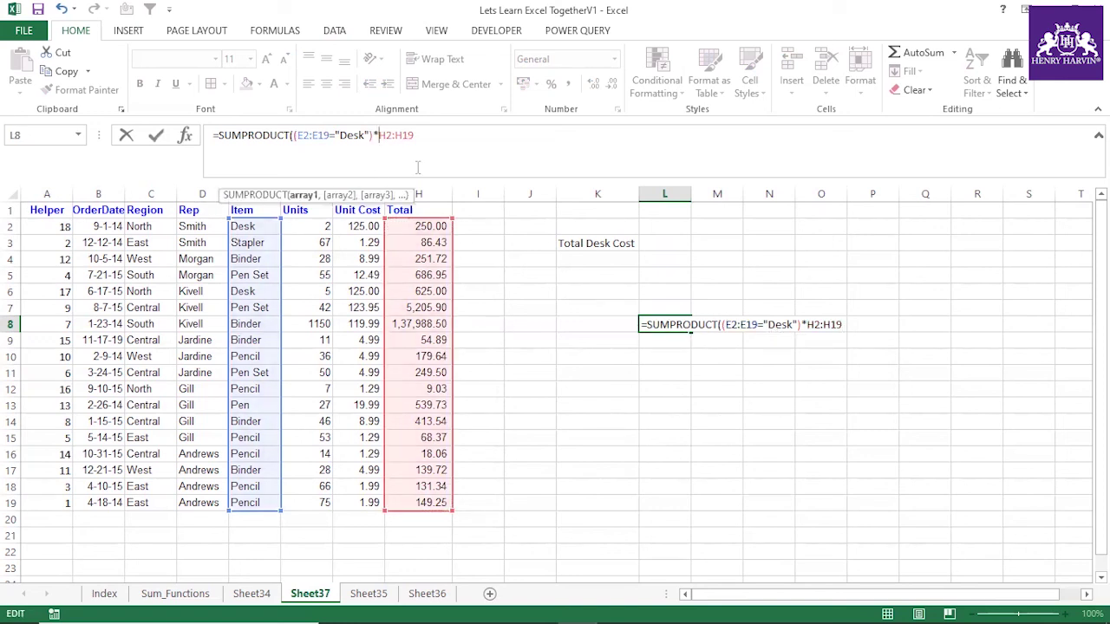
{"action": "type", "text": "("}
{"action": "type", "text": "(--"}
{"action": "left_click", "coordinate": [385, 136]}
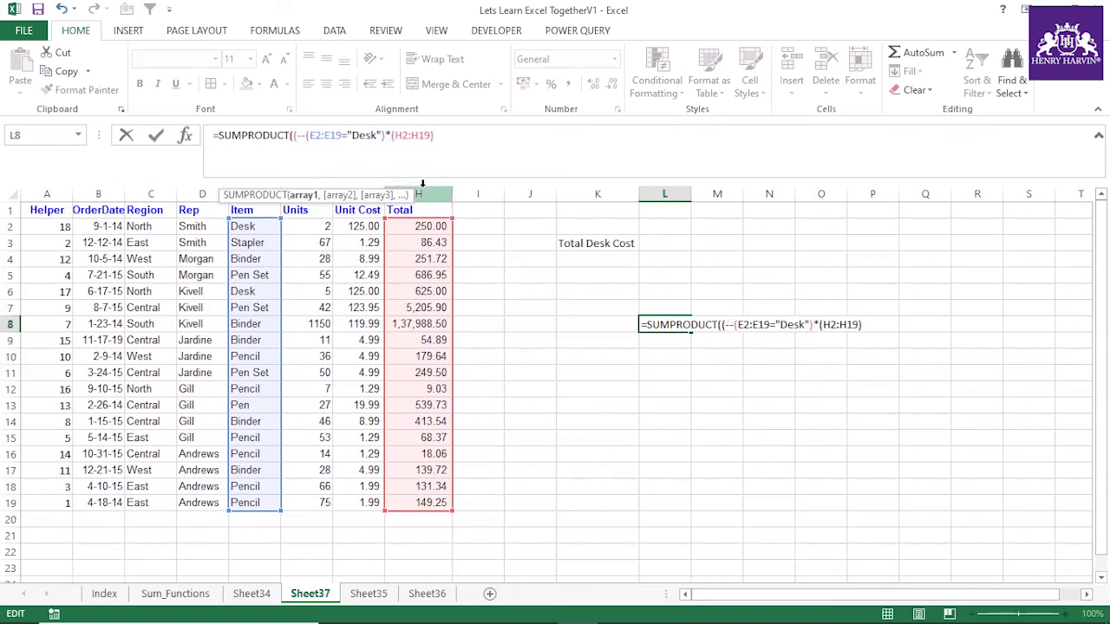
{"action": "type", "text": ")"}
{"action": "left_click", "coordinate": [465, 142]}
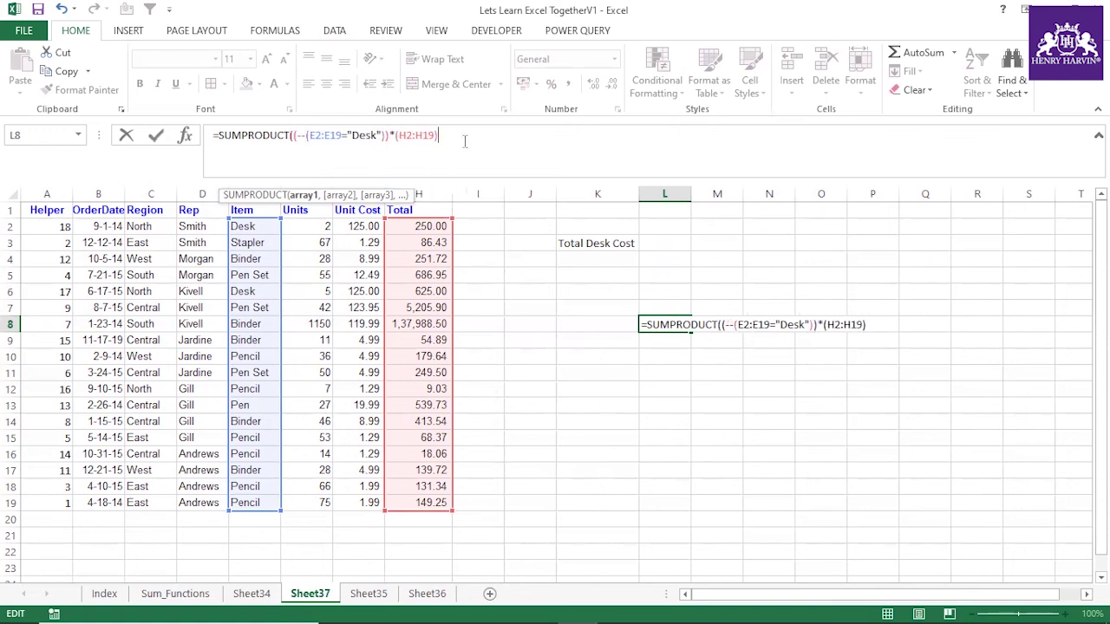
{"action": "key", "text": "Return"}
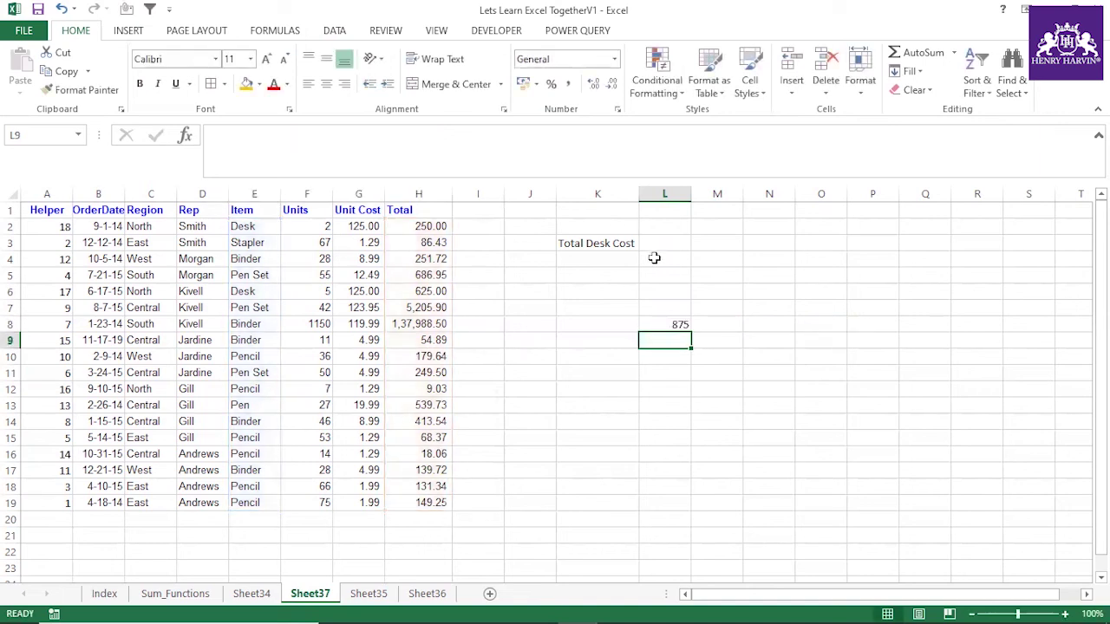
{"action": "left_click", "coordinate": [677, 324]}
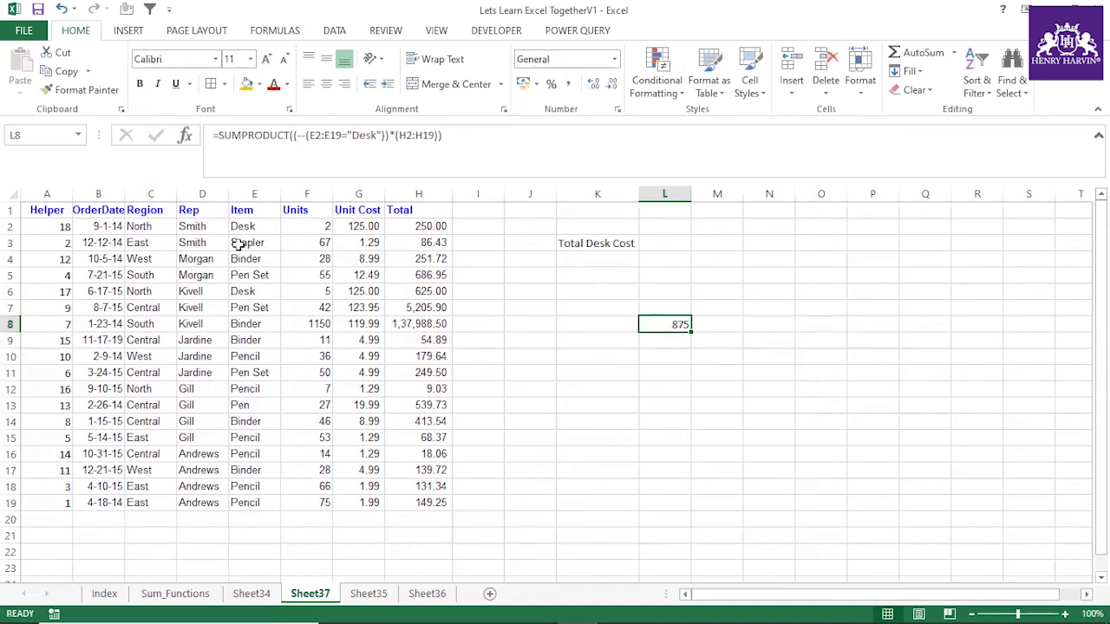
Step: Filter the Item column to Desk, check the sum of the visible Total values, and remove the filter
{"action": "left_click", "coordinate": [240, 213]}
{"action": "key", "text": "ctrl+shift+l"}
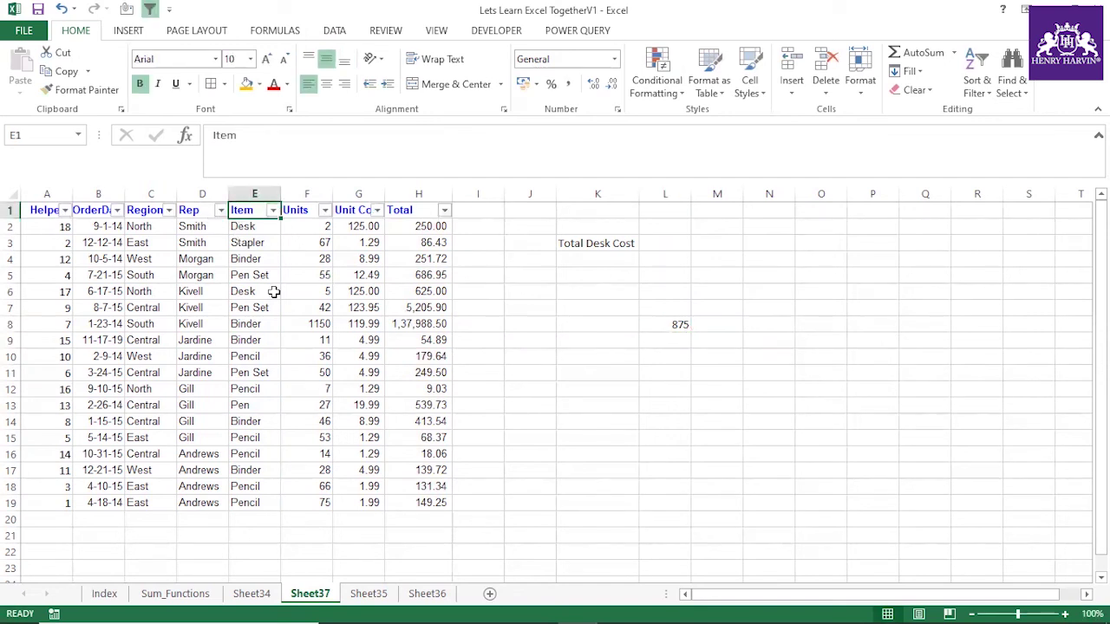
{"action": "left_click", "coordinate": [272, 210]}
{"action": "left_click", "coordinate": [137, 368]}
{"action": "left_click", "coordinate": [127, 395]}
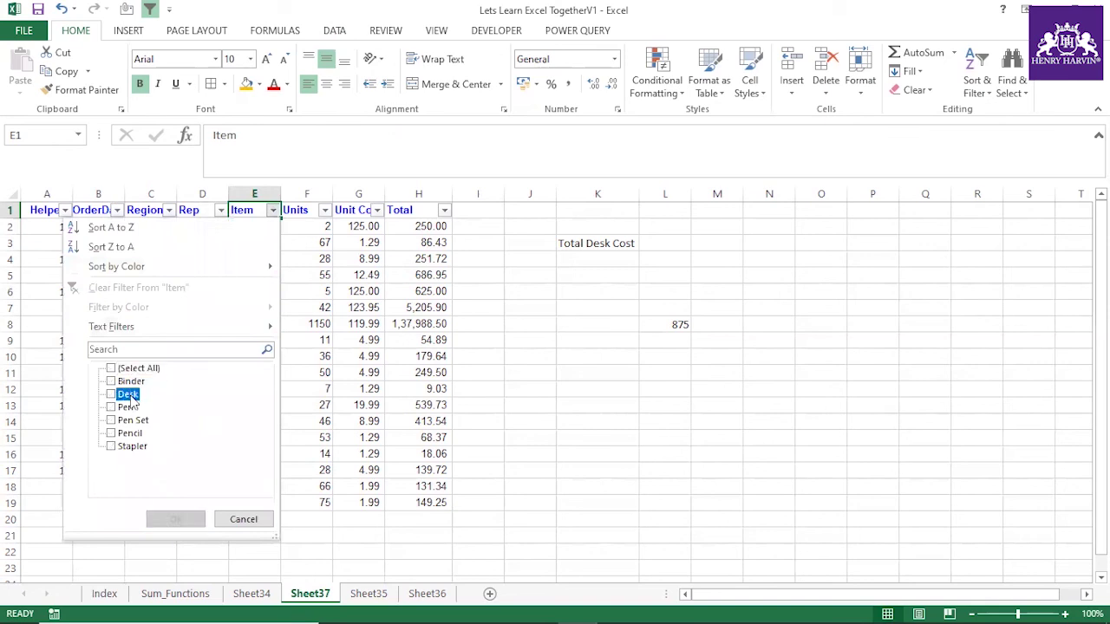
{"action": "left_click", "coordinate": [179, 518]}
{"action": "left_click_drag", "start_coordinate": [423, 227], "coordinate": [425, 243]}
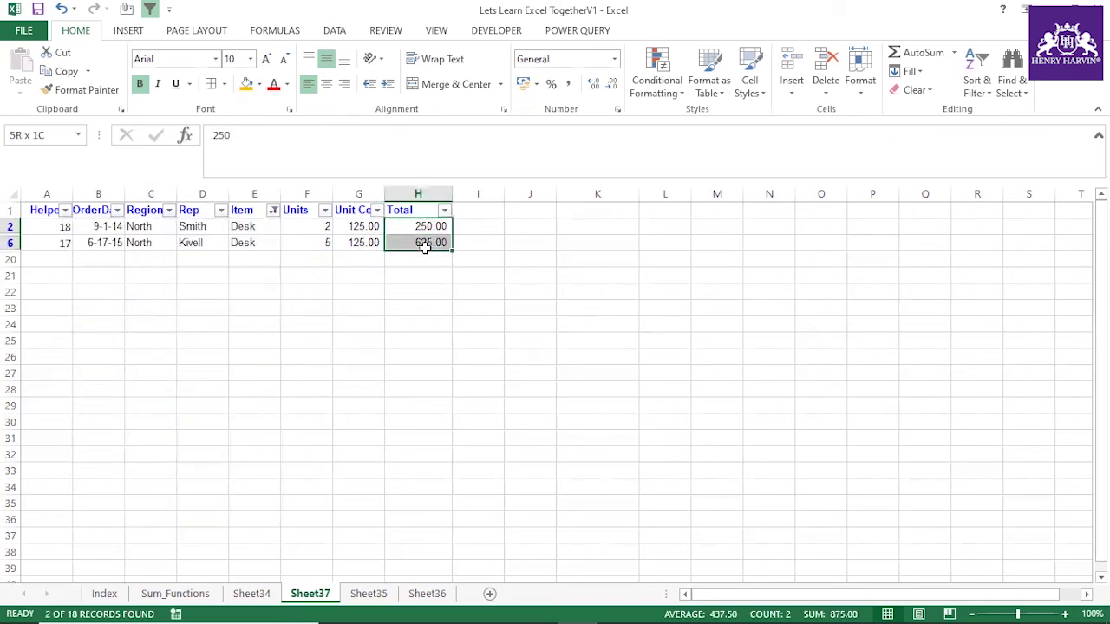
{"action": "left_click", "coordinate": [416, 212]}
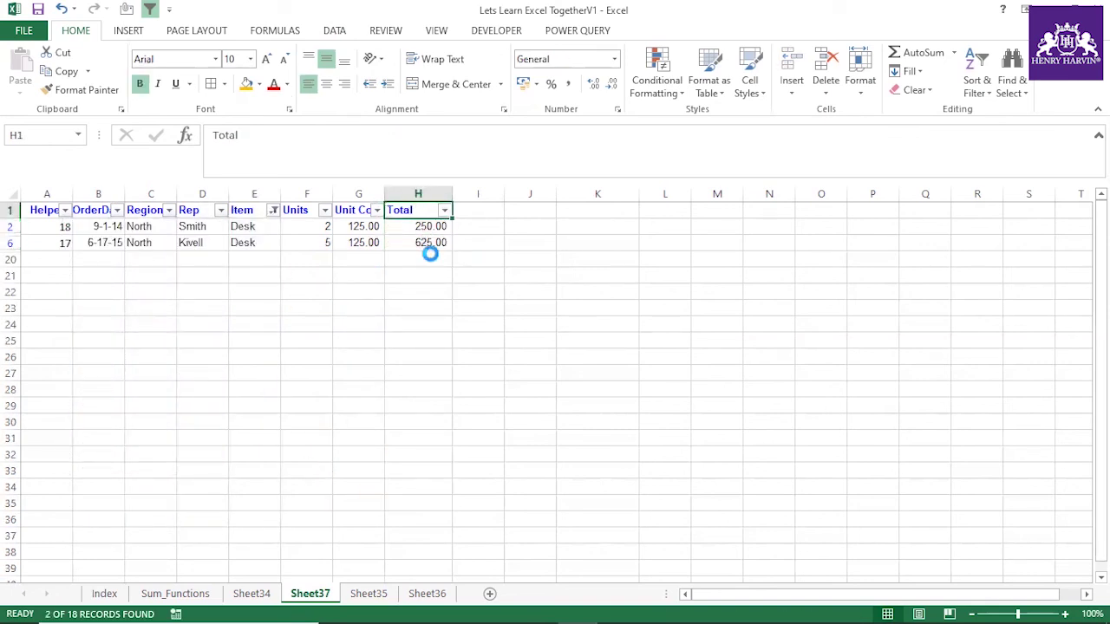
{"action": "key", "text": "ctrl+shift+l"}
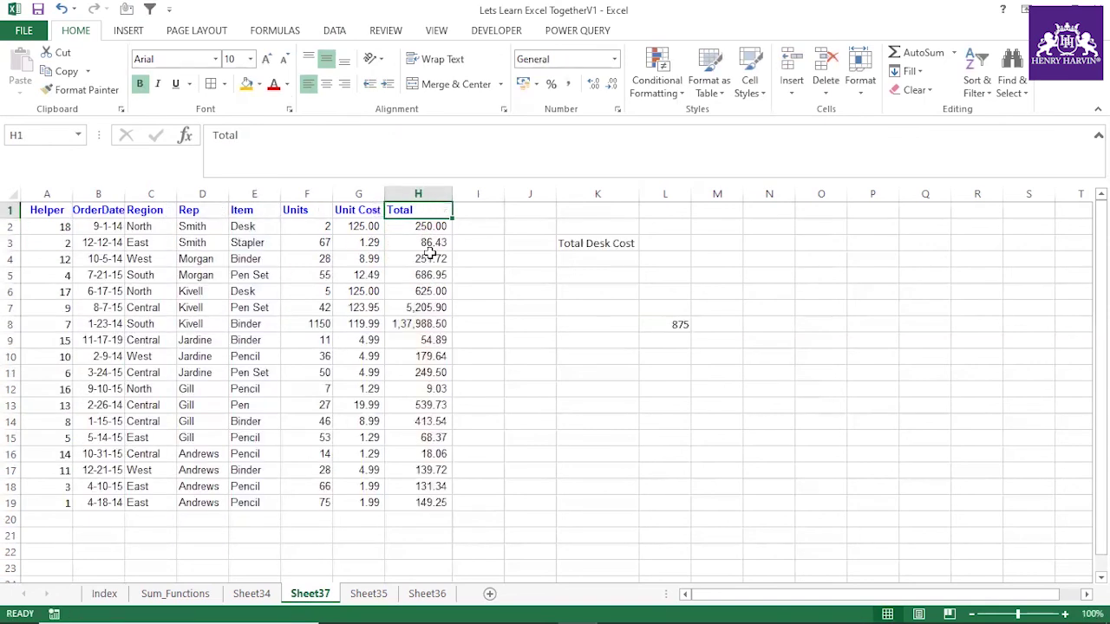
Step: Copy the L8 formula without its equals sign into J10 as text and autofit column J
{"action": "left_click", "coordinate": [659, 328]}
{"action": "left_click_drag", "start_coordinate": [456, 134], "coordinate": [220, 134]}
{"action": "key", "text": "ctrl+c"}
{"action": "key", "text": "Escape"}
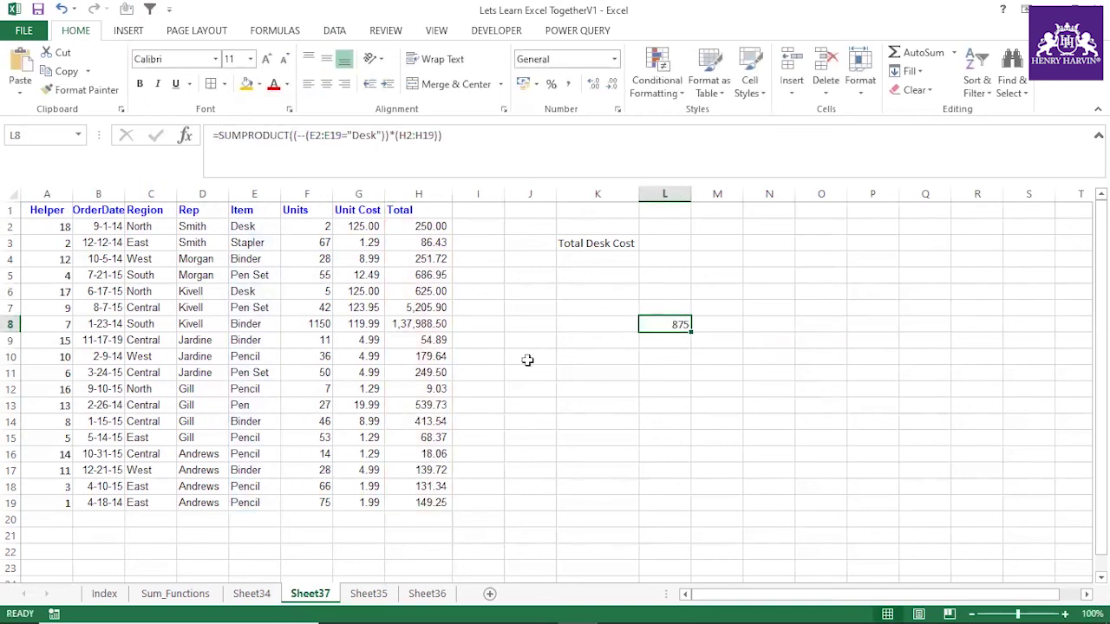
{"action": "left_click", "coordinate": [528, 358]}
{"action": "key", "text": "ctrl+v"}
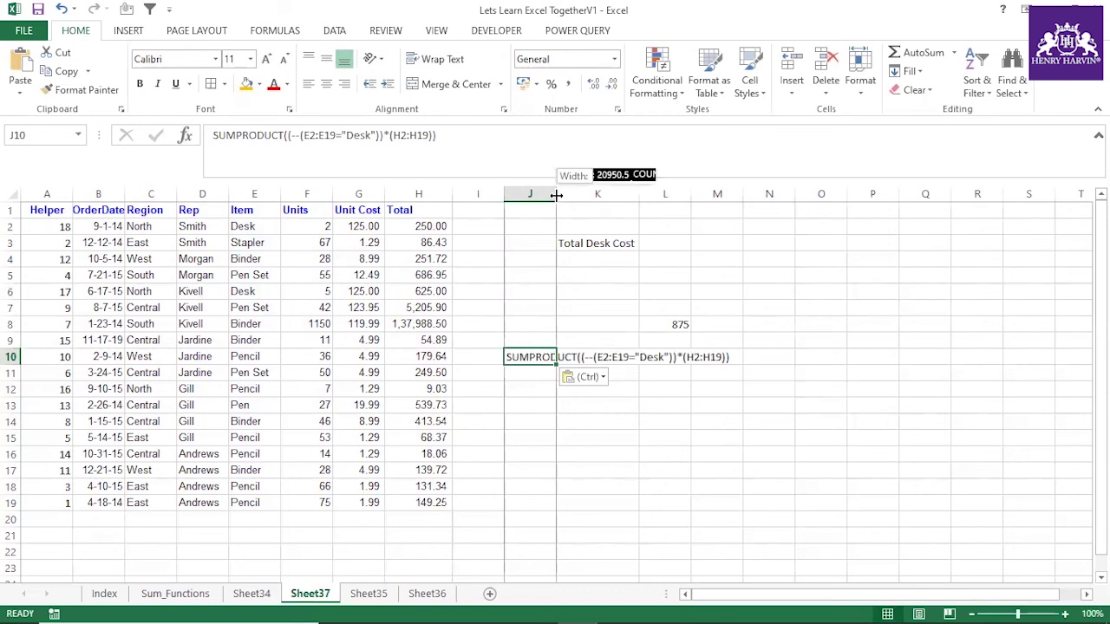
{"action": "double_click", "coordinate": [557, 194]}
Step: Make the formula text in J10 bold at font size 14 and autofit column J again
{"action": "key", "text": "ctrl+b"}
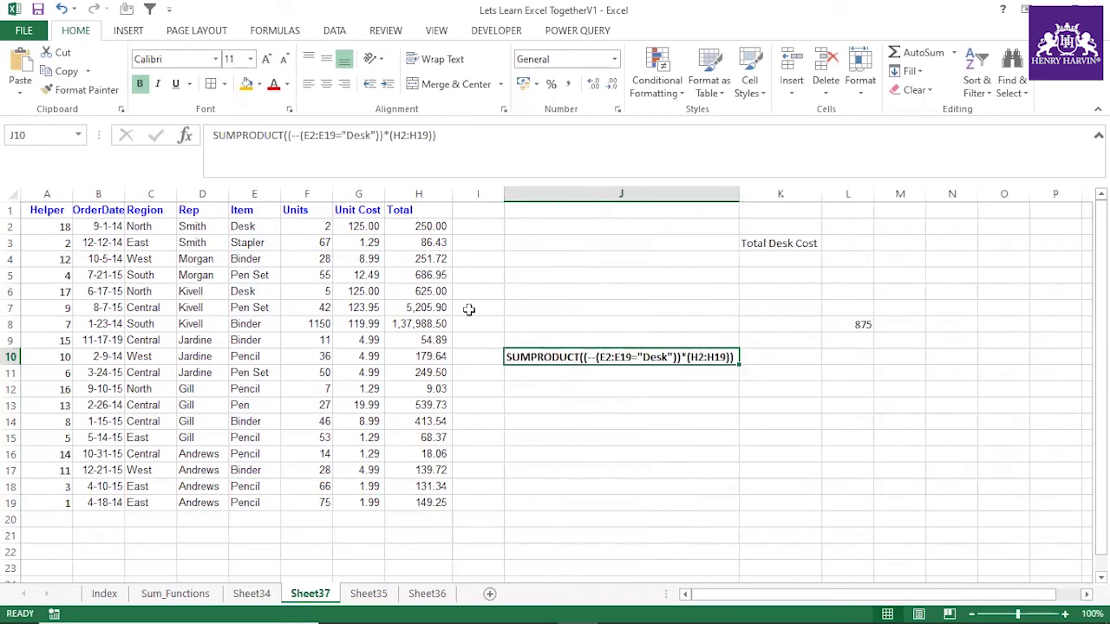
{"action": "left_click", "coordinate": [266, 58]}
{"action": "left_click", "coordinate": [266, 59]}
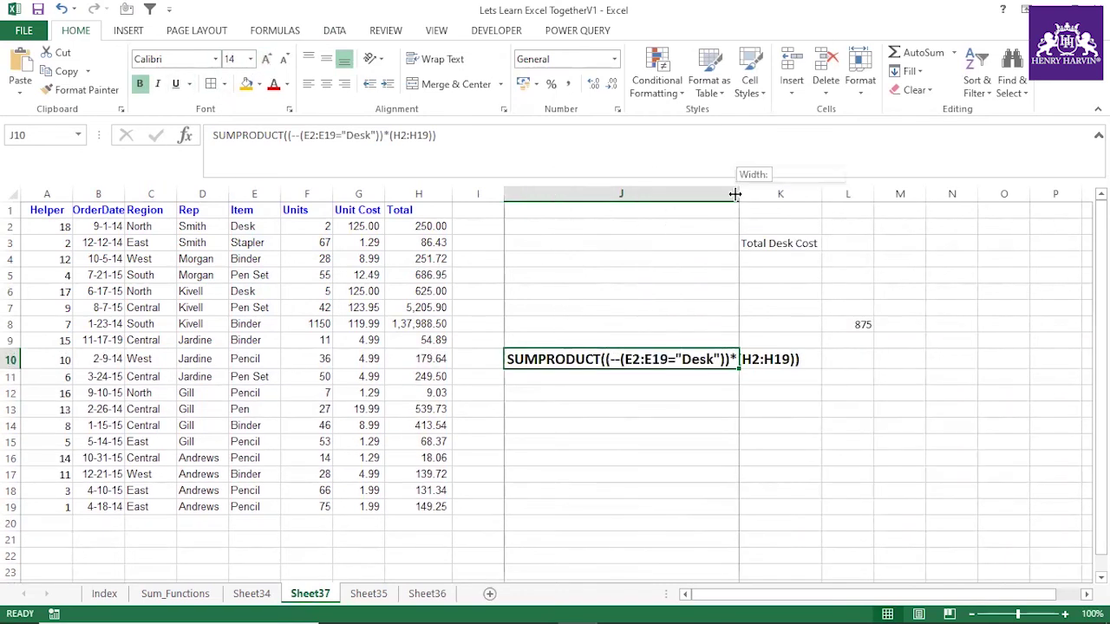
{"action": "double_click", "coordinate": [738, 192]}
{"action": "left_click", "coordinate": [692, 425]}
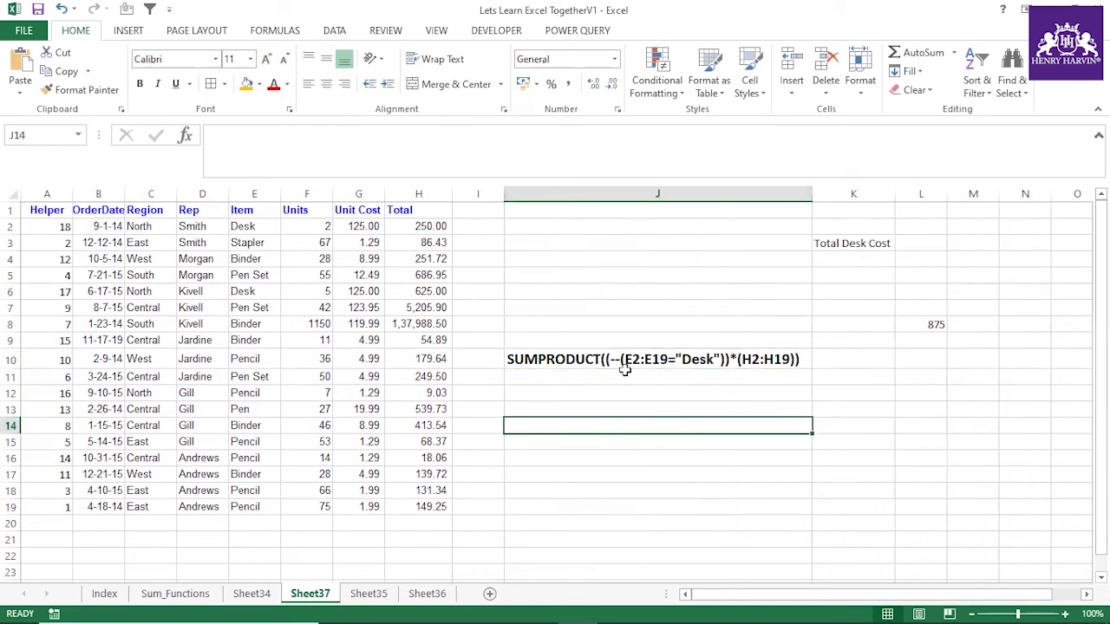
{"action": "left_click", "coordinate": [623, 356]}
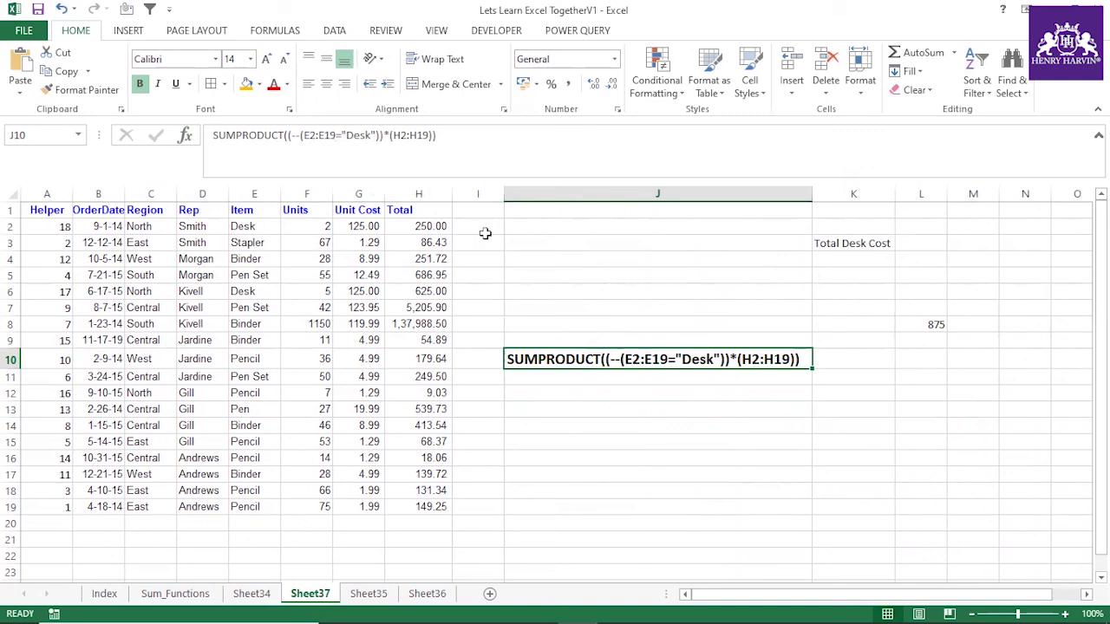
{"action": "left_click", "coordinate": [803, 423]}
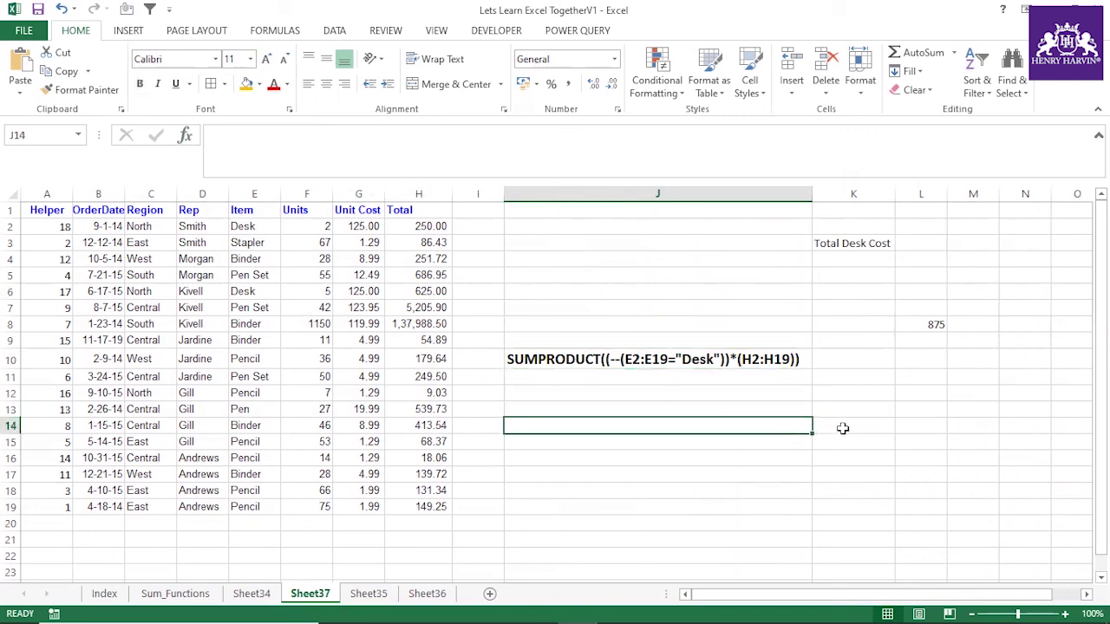
{"action": "left_click", "coordinate": [470, 230]}
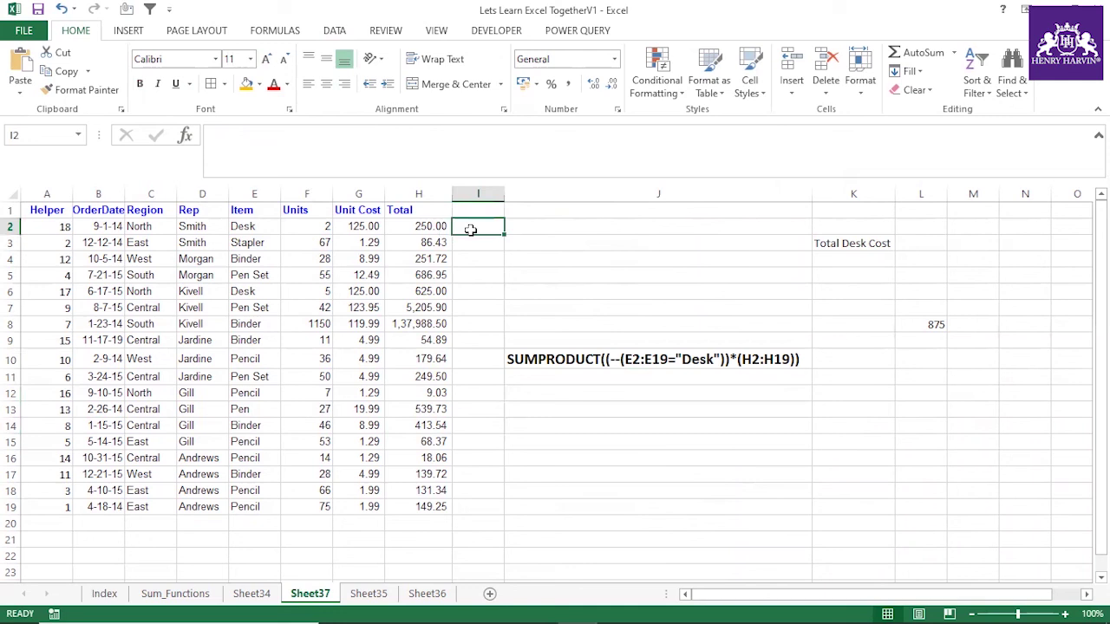
Step: Enter the logical values TRUE in I2 and FALSE in I3 beside the Total column
{"action": "type", "text": "1"}
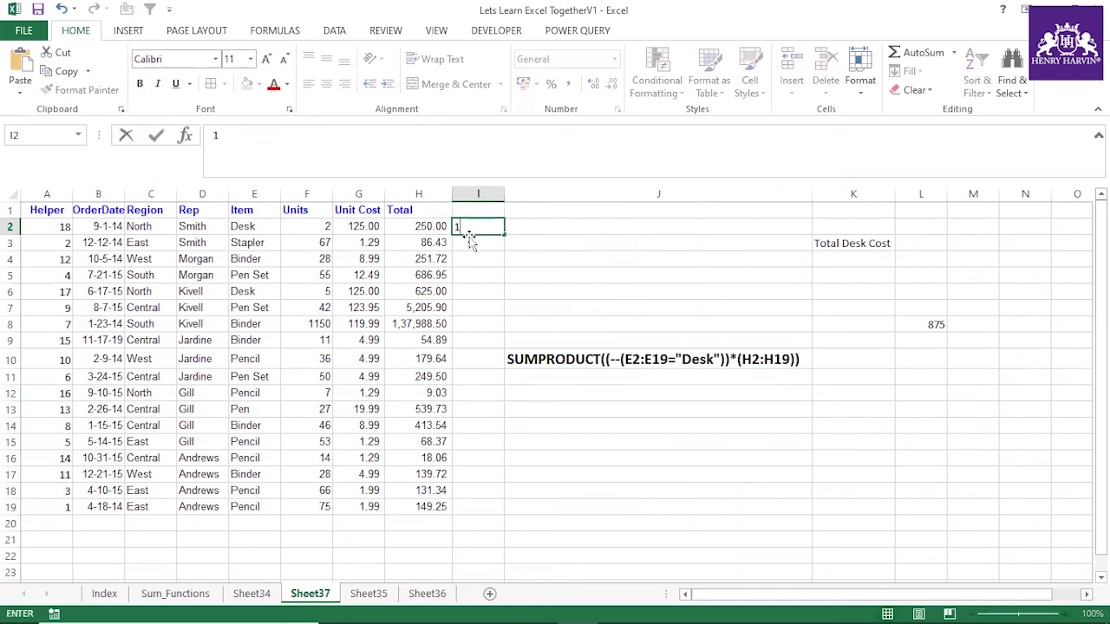
{"action": "key", "text": "Return"}
{"action": "left_click", "coordinate": [477, 228]}
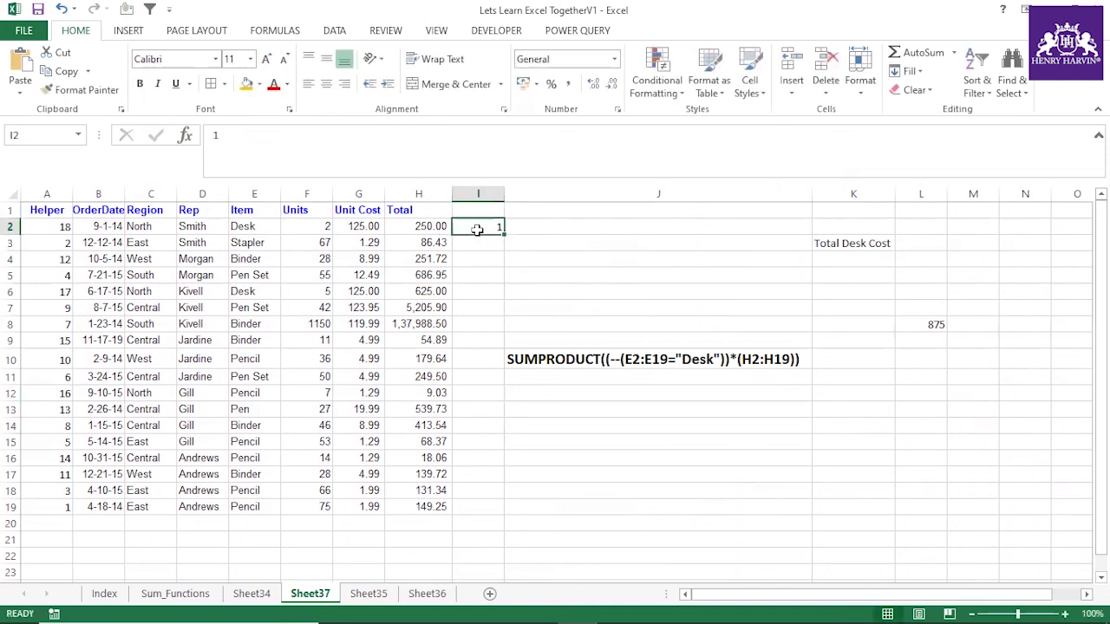
{"action": "type", "text": "True"}
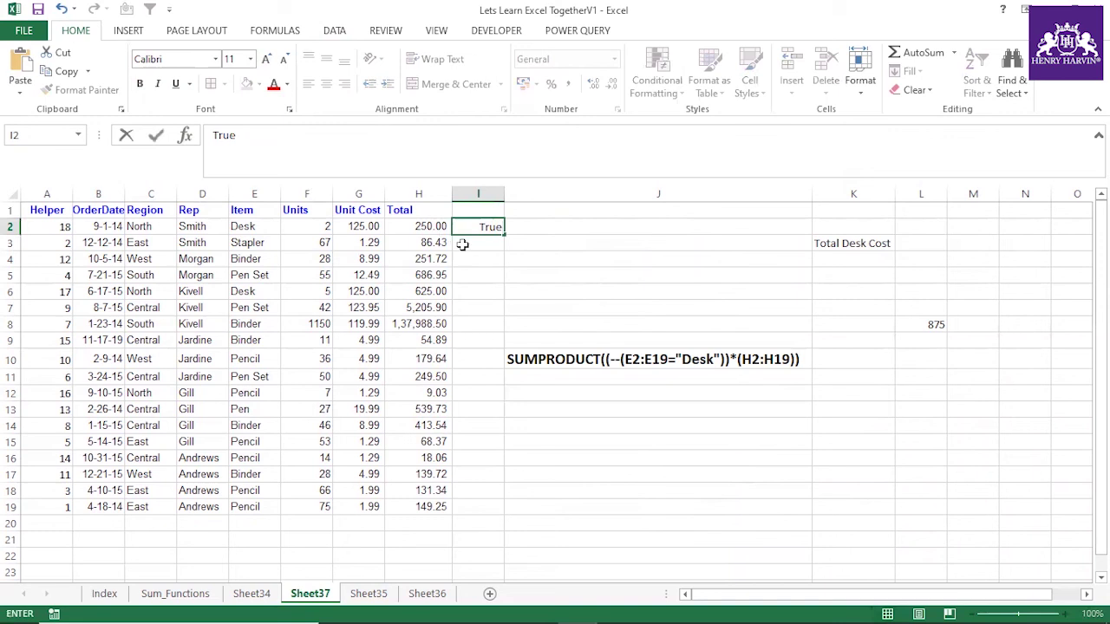
{"action": "left_click", "coordinate": [469, 243]}
{"action": "type", "text": "False"}
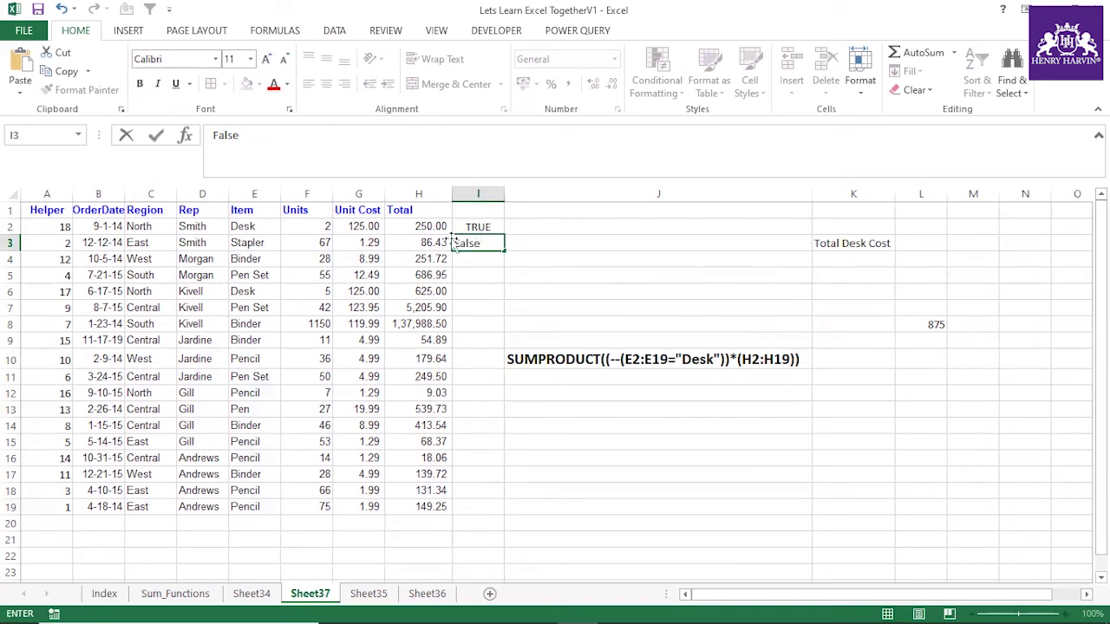
{"action": "left_click", "coordinate": [562, 260]}
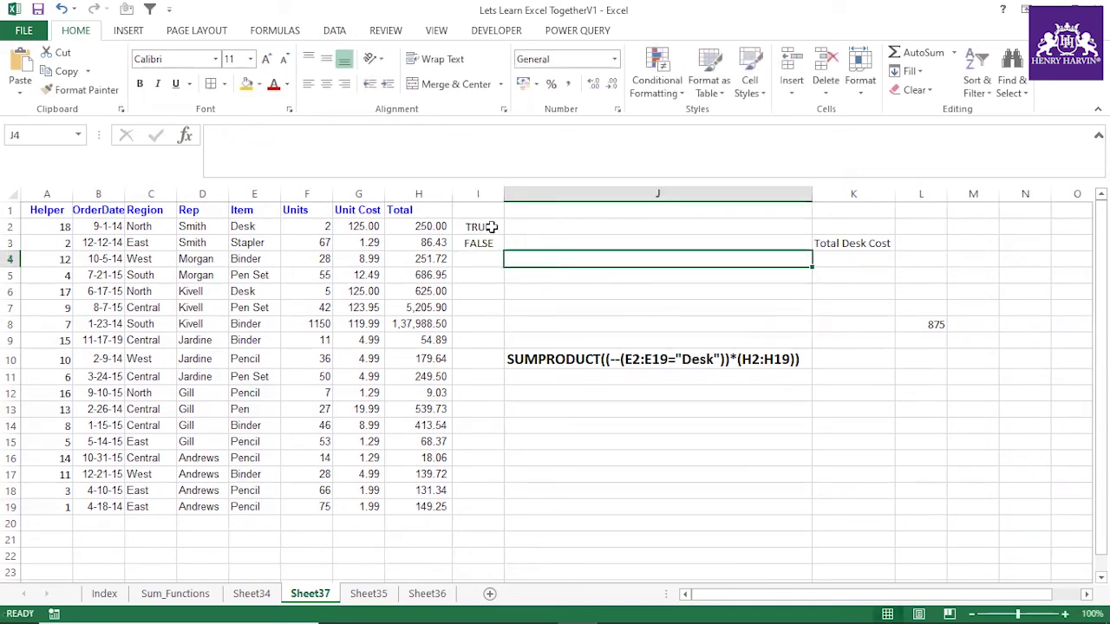
Step: Examine the (--(E2:E19="Desk")) condition within the formula text in J10, leaving the cell unedited
{"action": "left_click", "coordinate": [678, 364]}
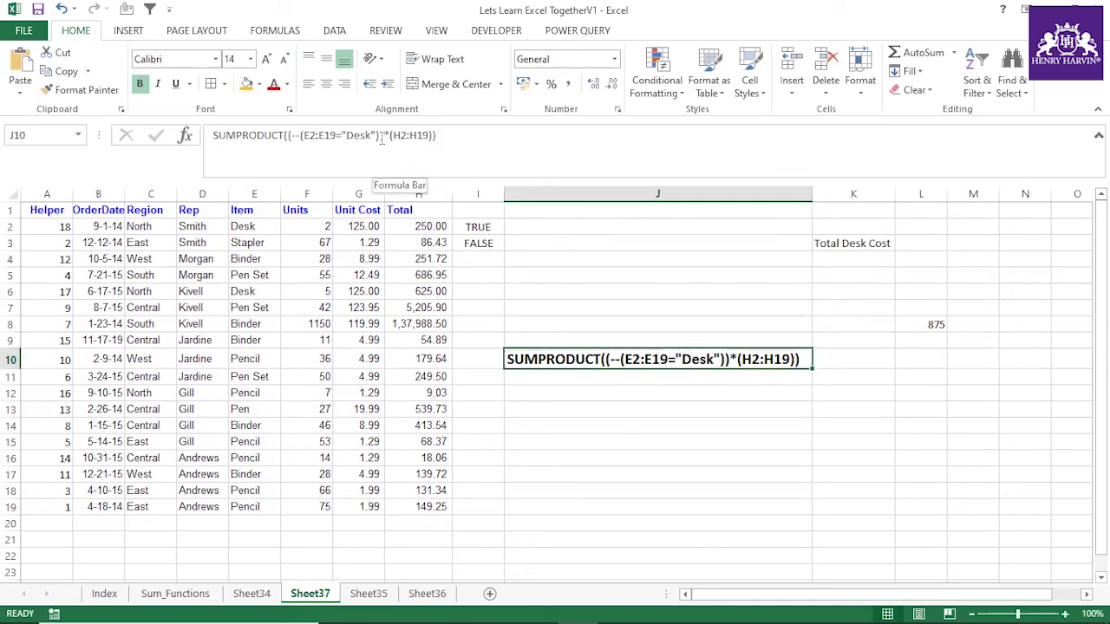
{"action": "left_click_drag", "start_coordinate": [381, 137], "coordinate": [287, 137]}
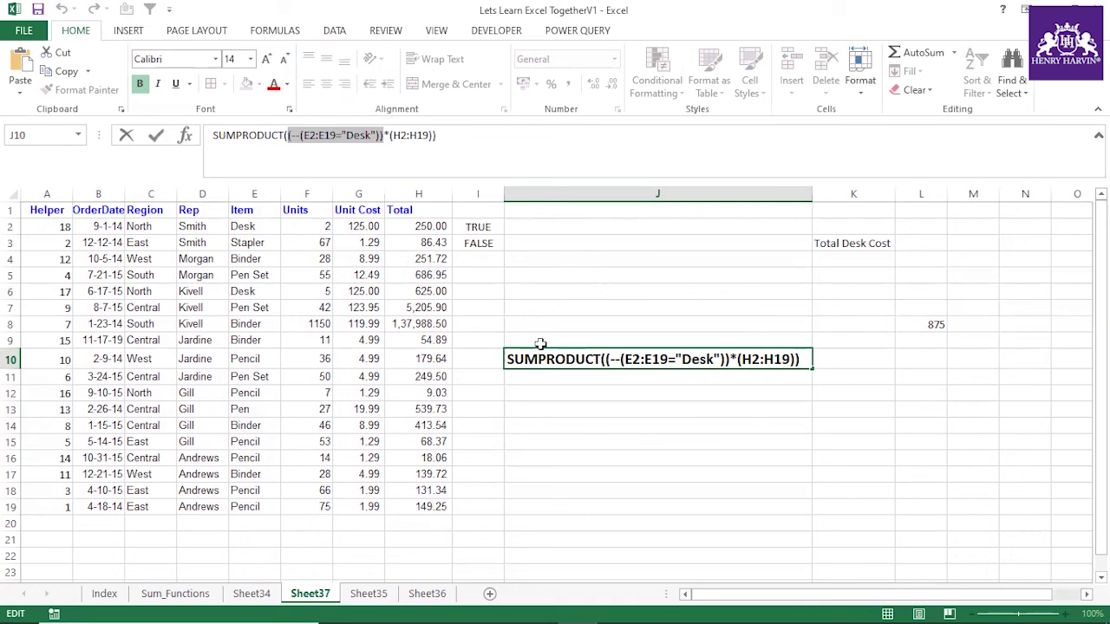
{"action": "key", "text": "Escape"}
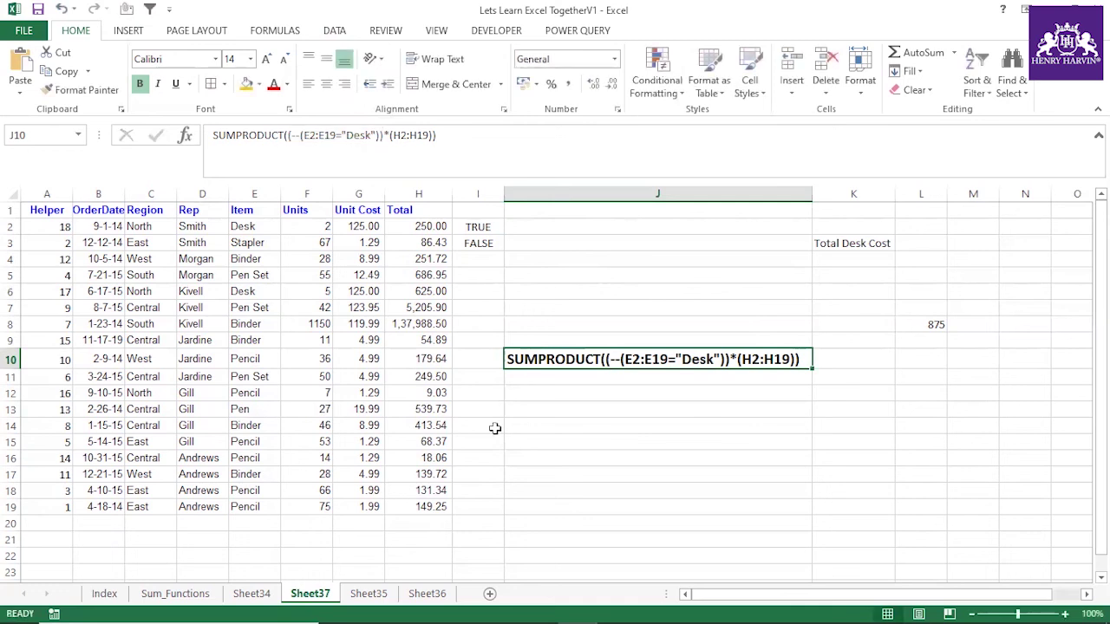
{"action": "left_click", "coordinate": [252, 594]}
{"action": "left_click", "coordinate": [312, 594]}
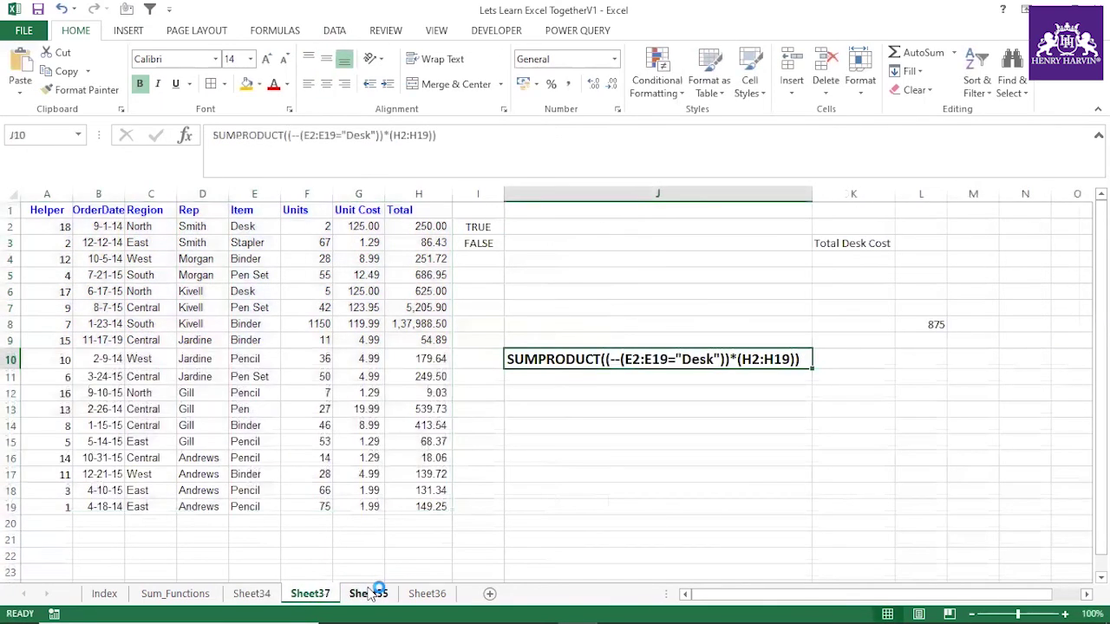
{"action": "left_click", "coordinate": [371, 594]}
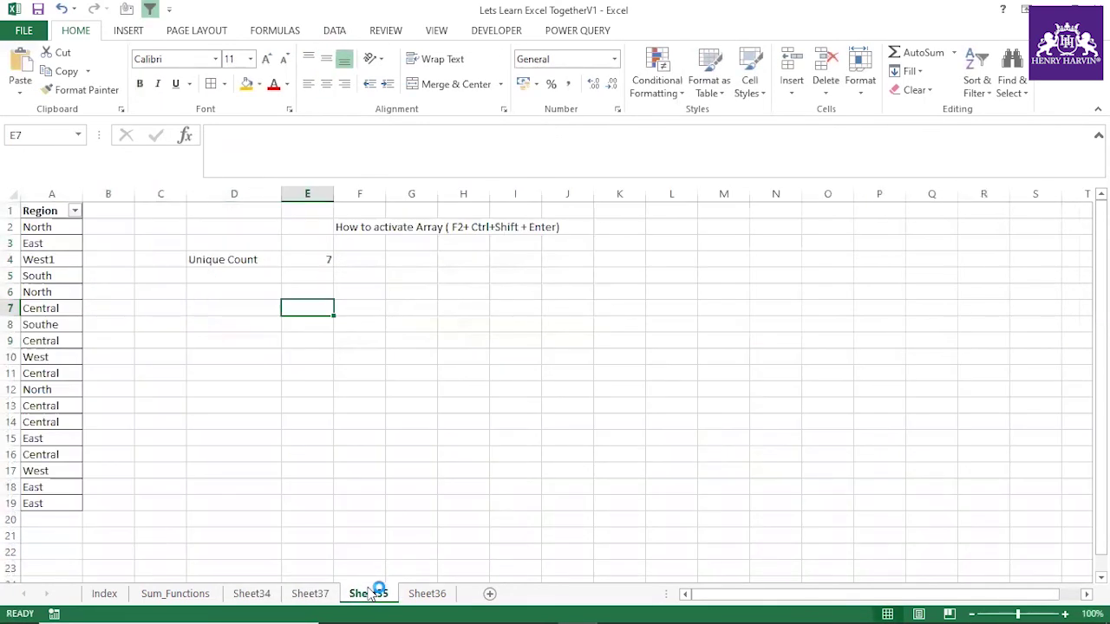
{"action": "left_click", "coordinate": [311, 596]}
{"action": "left_click", "coordinate": [548, 389]}
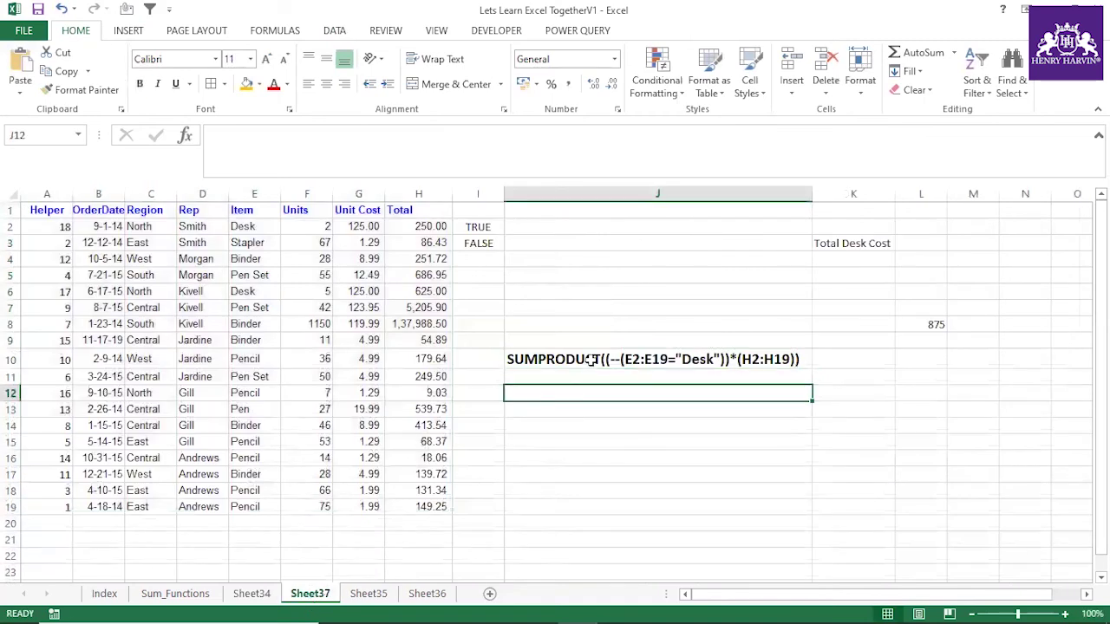
{"action": "left_click", "coordinate": [592, 359]}
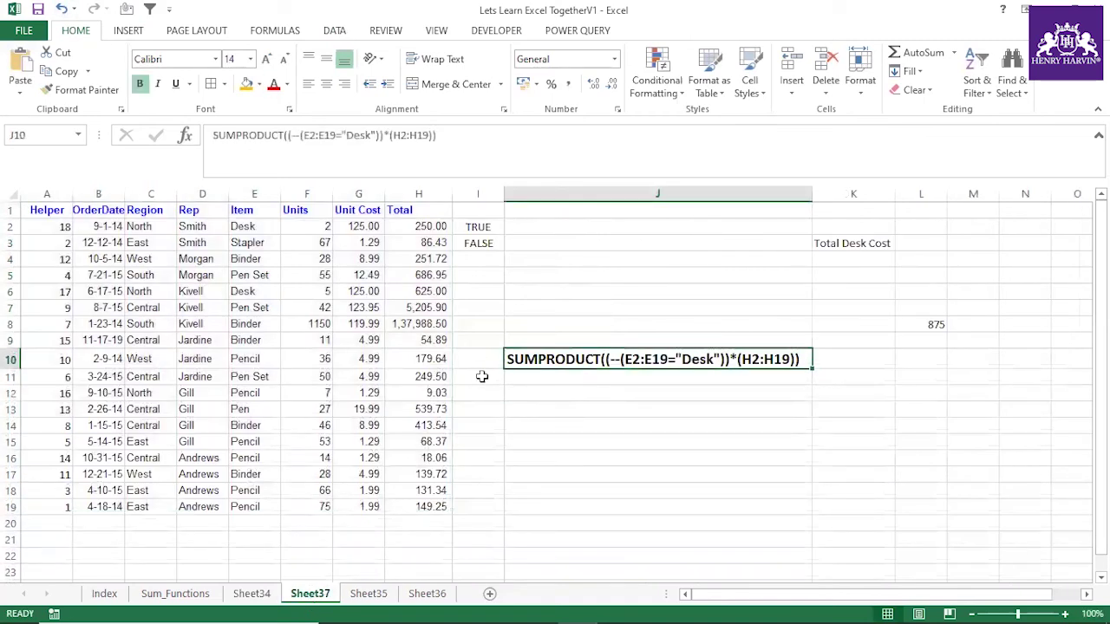